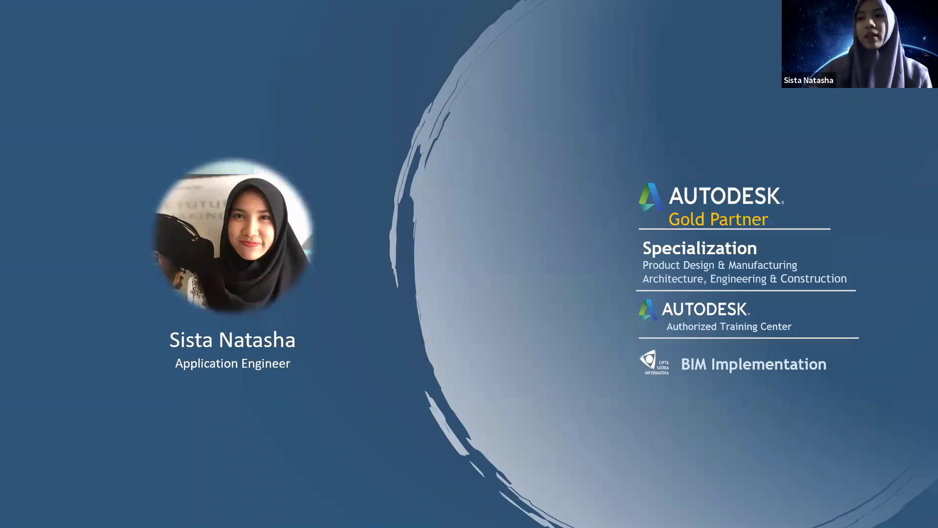
# Advance the presentation to the Topics slide, end the slide show and switch to Revit.
pyautogui.press('Right')
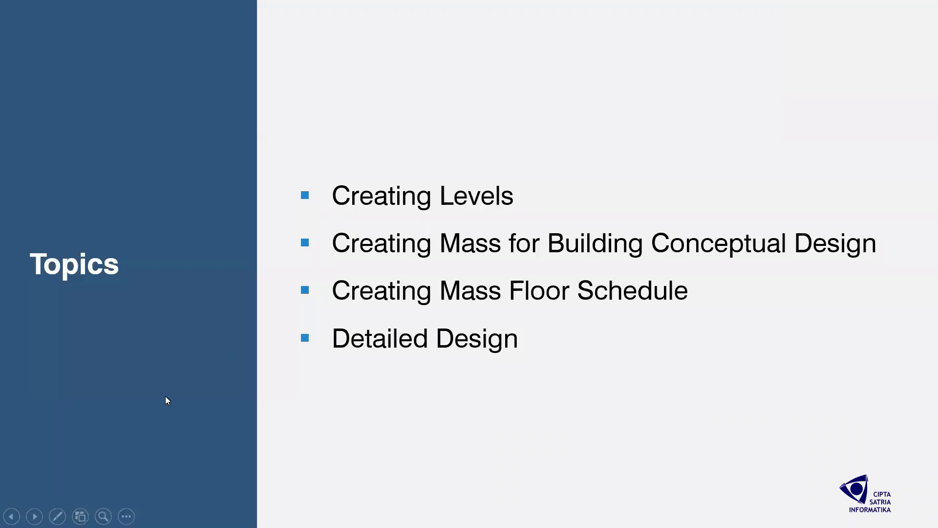
pyautogui.click(304, 329)
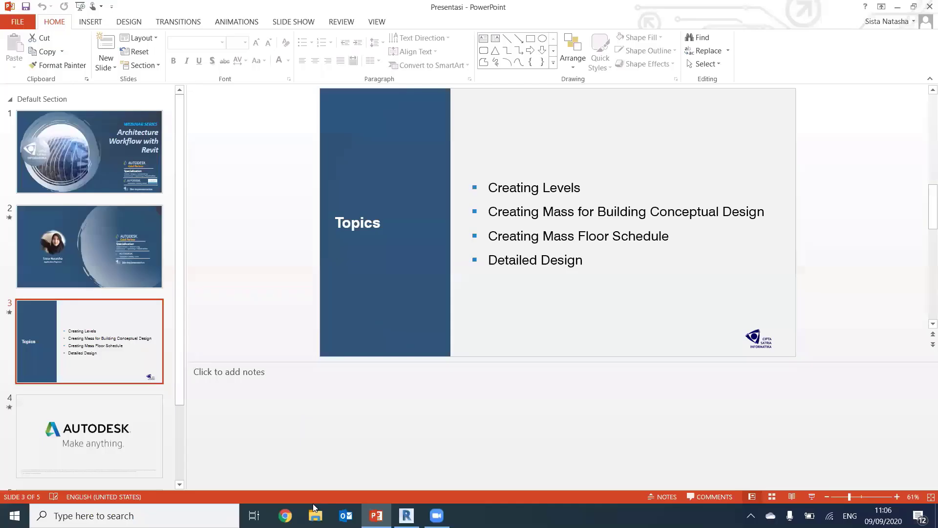
pyautogui.click(406, 515)
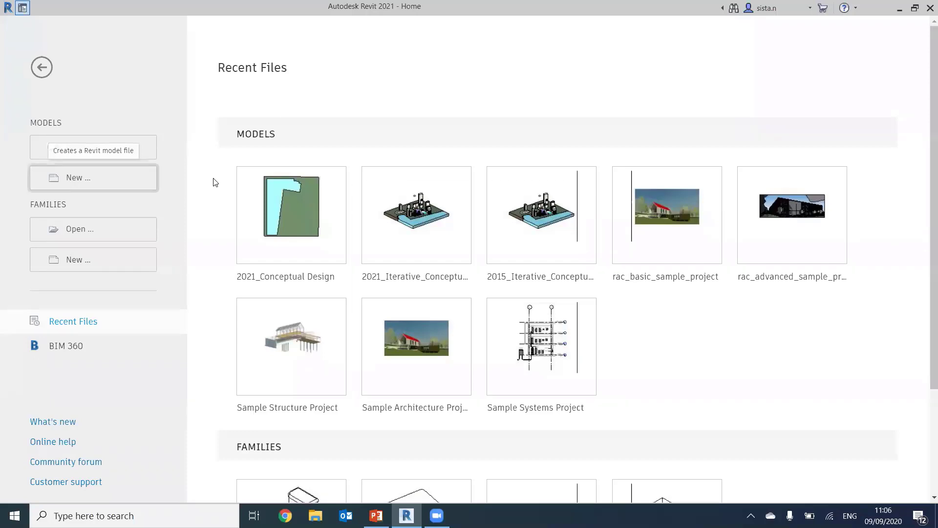
# Create a new project from the Metric-Architectural Template.
pyautogui.moveTo(389, 196); pyautogui.dragTo(378, 165)
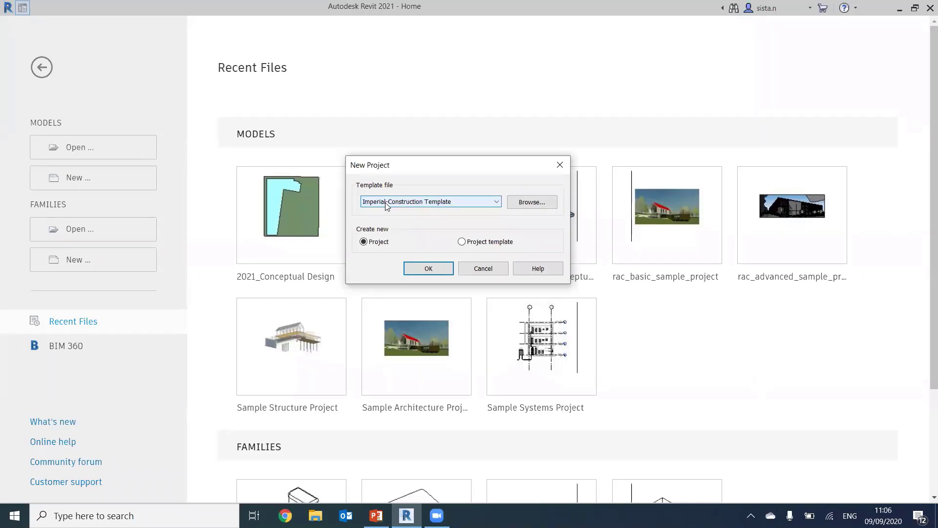
pyautogui.click(386, 205)
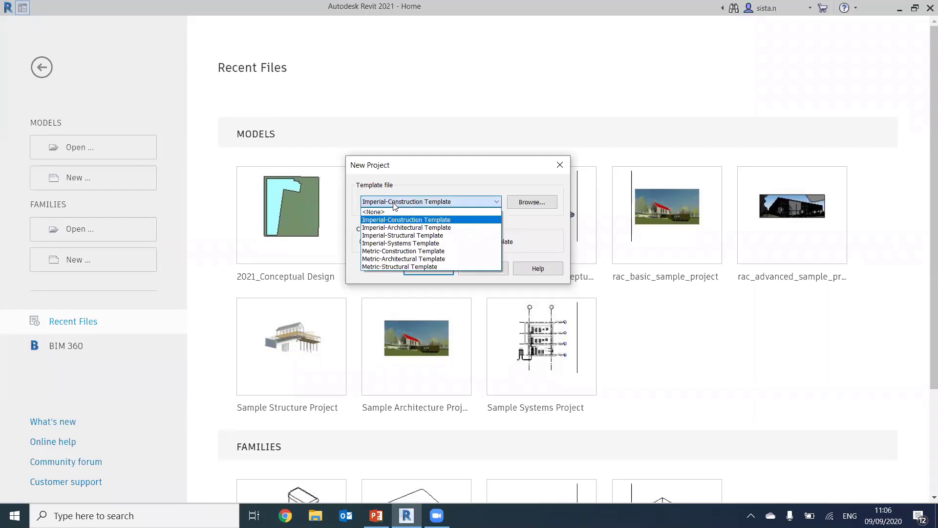
pyautogui.click(389, 259)
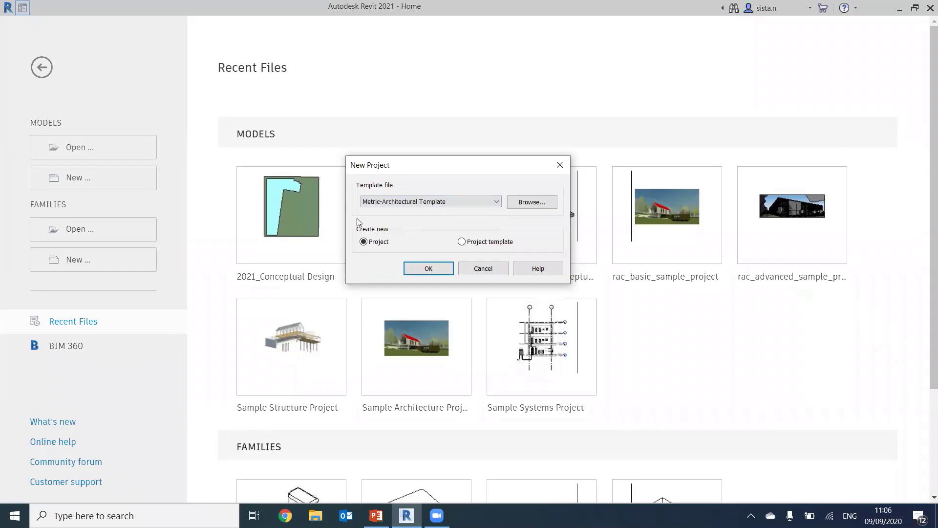
pyautogui.click(426, 268)
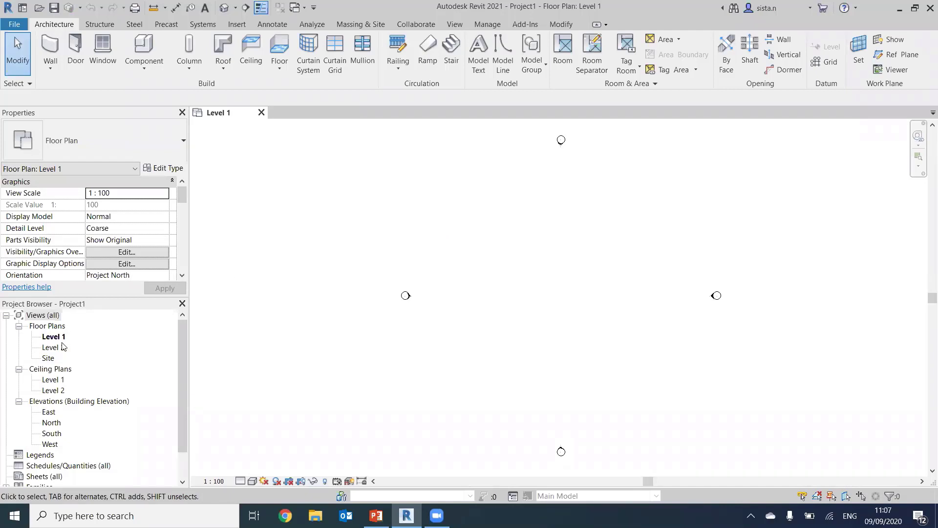
# Open the East building elevation view of the new project.
pyautogui.doubleClick(49, 413)
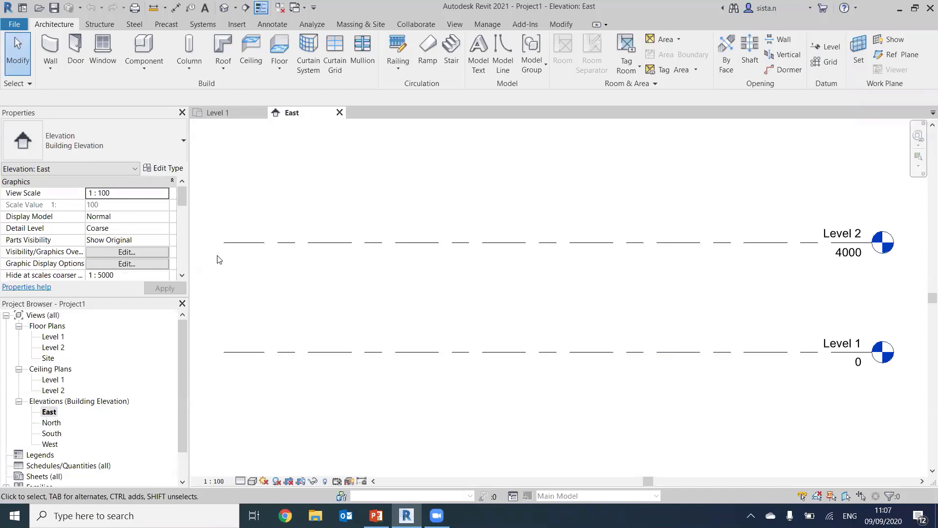
pyautogui.scroll(-2, 310, 209)
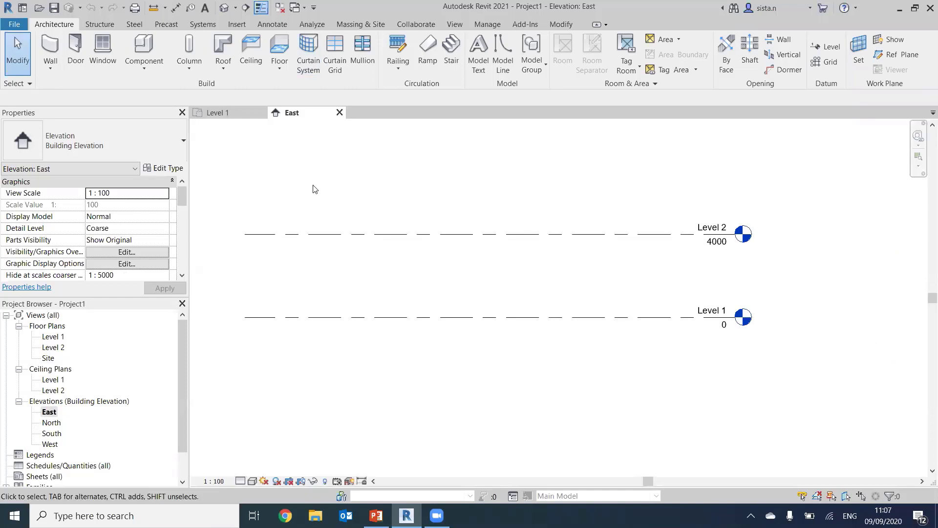
pyautogui.moveTo(318, 190); pyautogui.dragTo(349, 285, button='middle')
pyautogui.scroll(-1, 299, 265)
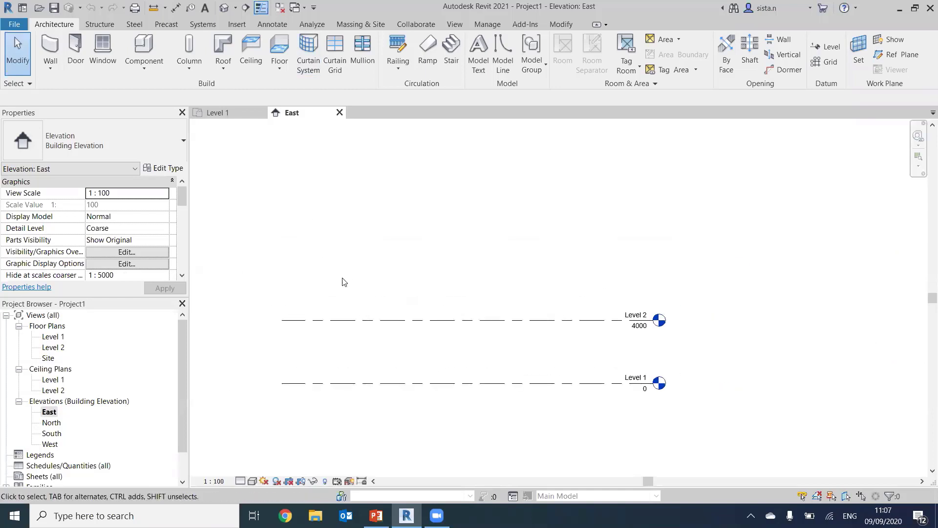
pyautogui.scroll(-1, 494, 337)
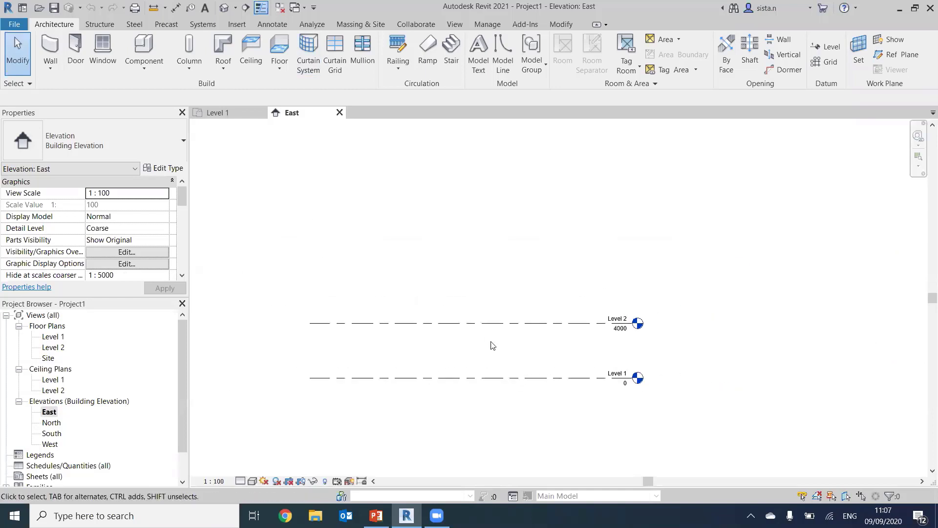
pyautogui.moveTo(479, 358); pyautogui.dragTo(483, 357, button='middle')
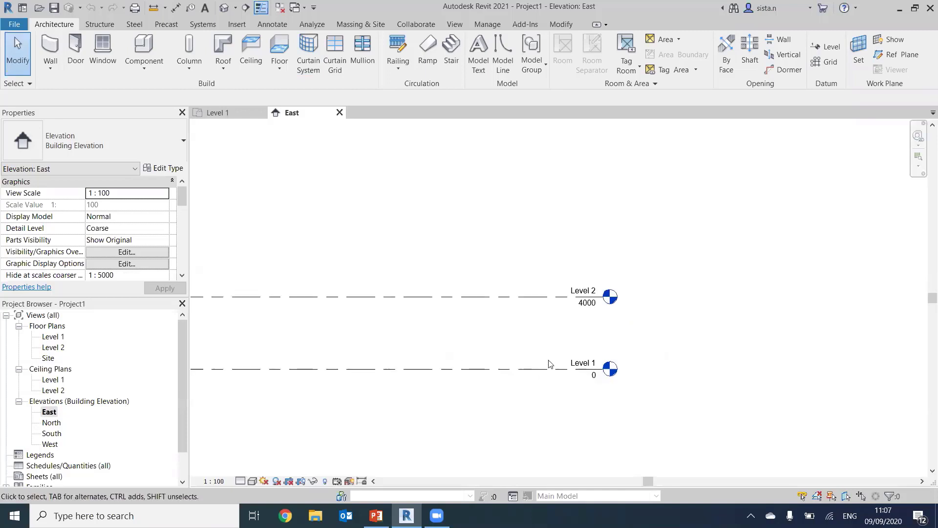
# Examine the names, elevations and spacing of the two default levels in the East elevation.
pyautogui.scroll(1, 455, 266)
pyautogui.moveTo(453, 262); pyautogui.dragTo(483, 285, button='middle')
pyautogui.scroll(-1, 482, 285)
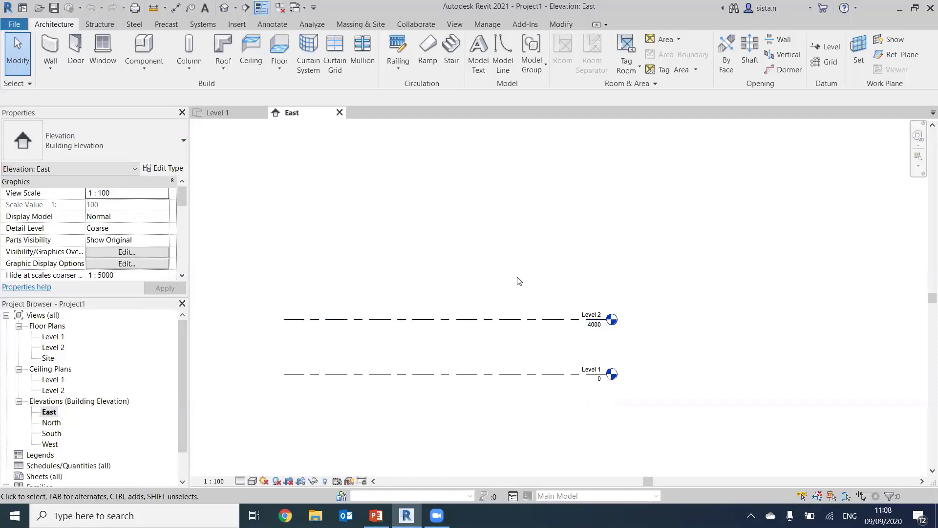
pyautogui.scroll(-1, 514, 293)
pyautogui.scroll(2, 513, 292)
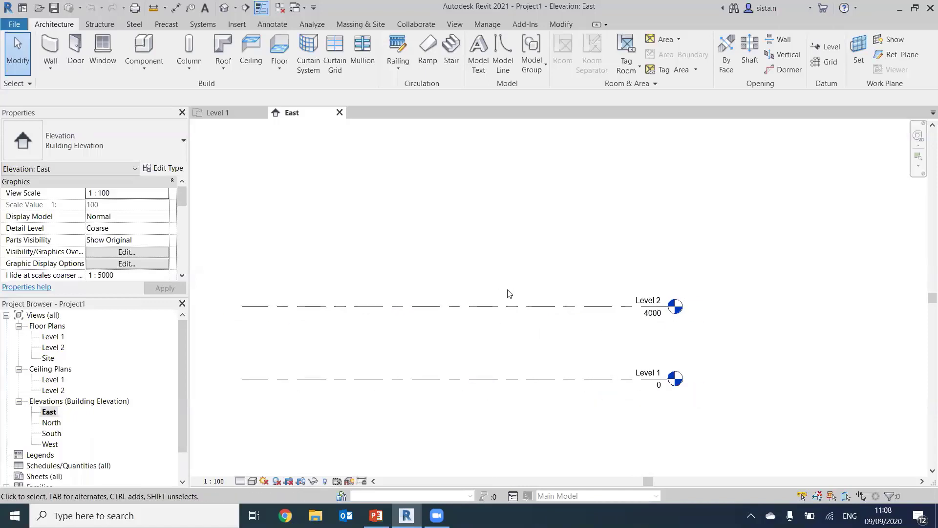
pyautogui.scroll(-1, 503, 273)
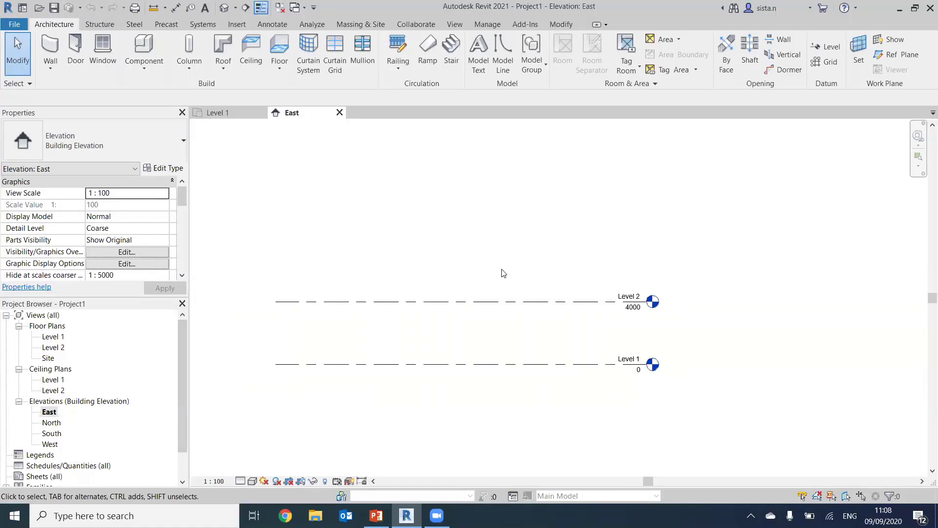
pyautogui.moveTo(470, 260); pyautogui.dragTo(485, 293, button='middle')
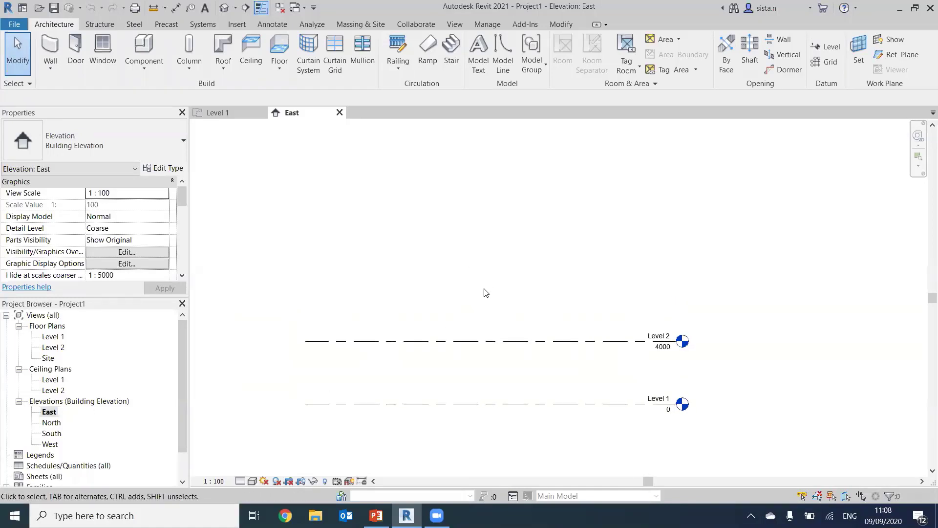
pyautogui.moveTo(555, 308); pyautogui.dragTo(551, 291, button='middle')
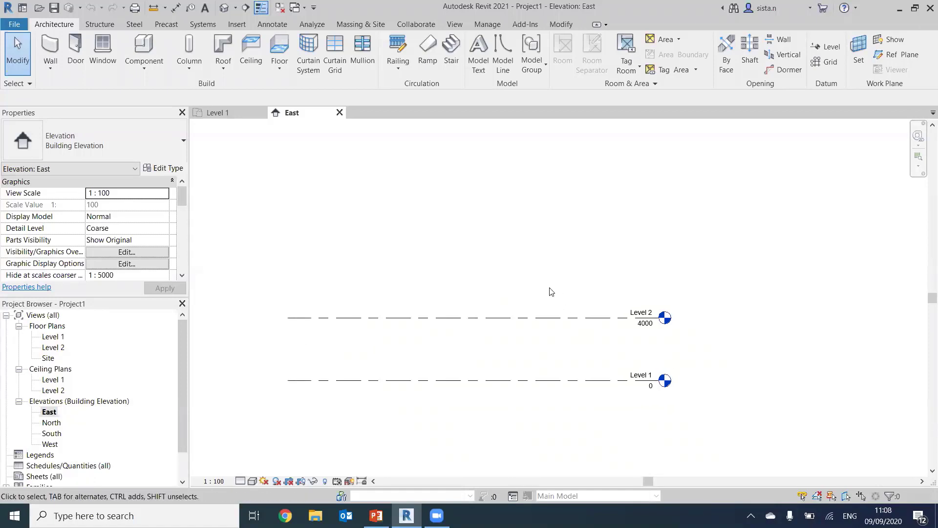
pyautogui.scroll(1, 564, 314)
pyautogui.moveTo(540, 260); pyautogui.dragTo(542, 277, button='middle')
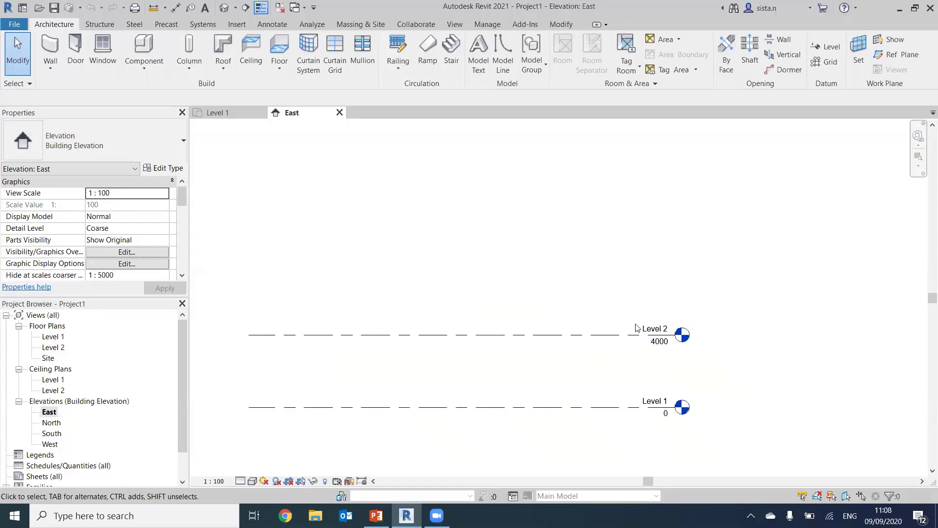
pyautogui.scroll(2, 655, 339)
pyautogui.moveTo(650, 365); pyautogui.dragTo(647, 295, button='middle')
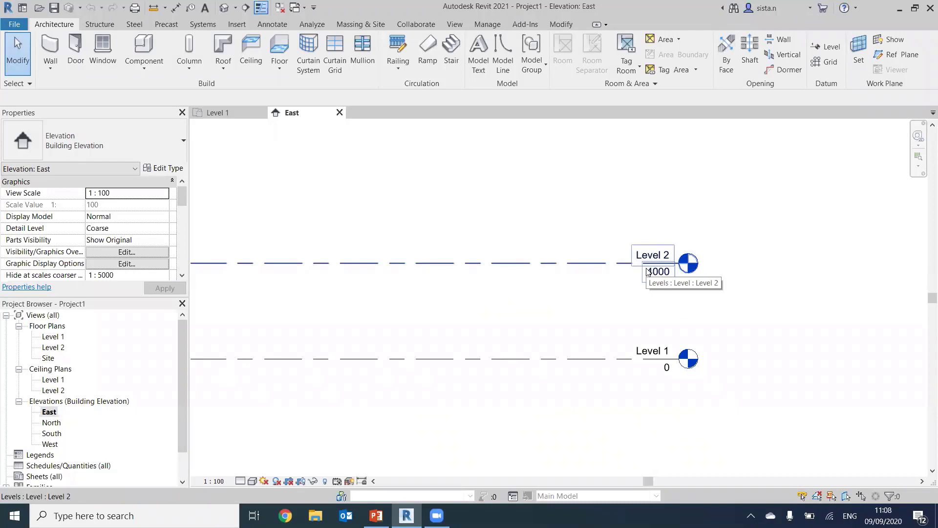
pyautogui.scroll(-1, 523, 267)
pyautogui.moveTo(523, 234); pyautogui.dragTo(543, 263, button='middle')
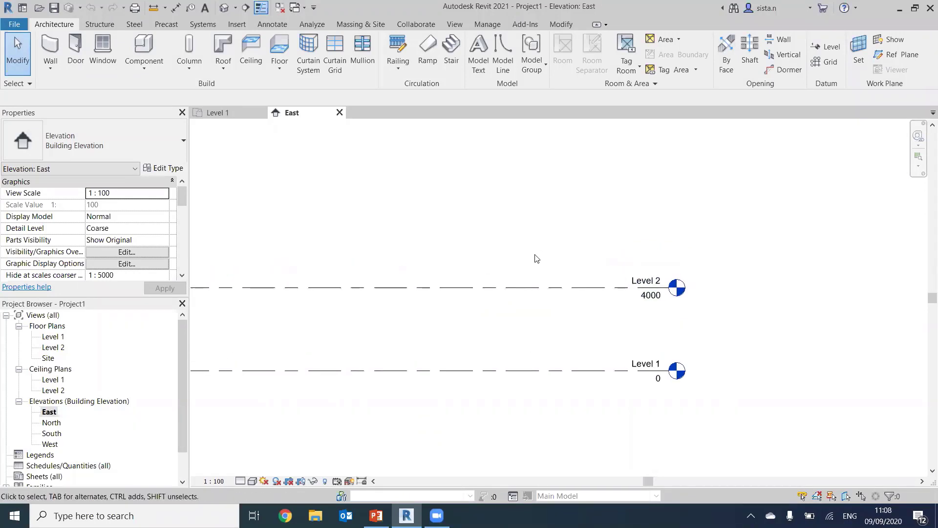
pyautogui.scroll(-1, 536, 258)
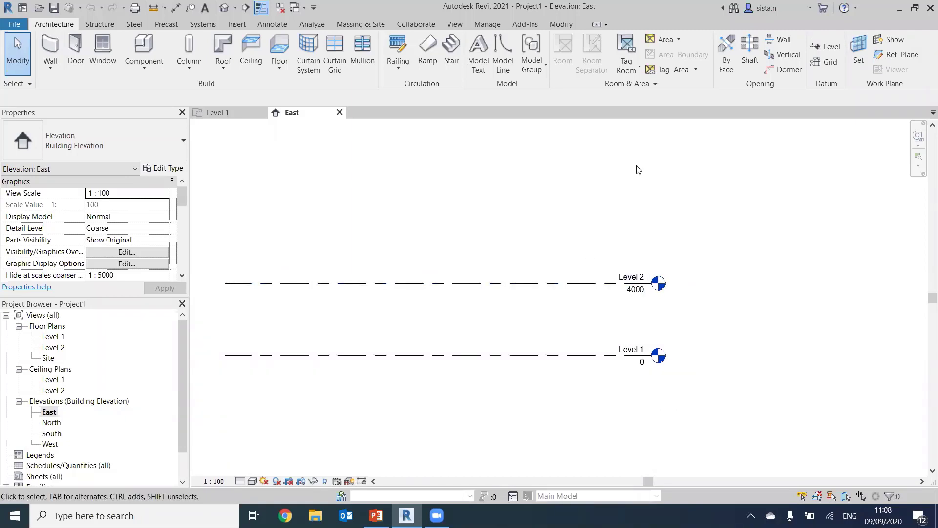
pyautogui.moveTo(507, 180); pyautogui.dragTo(532, 209, button='middle')
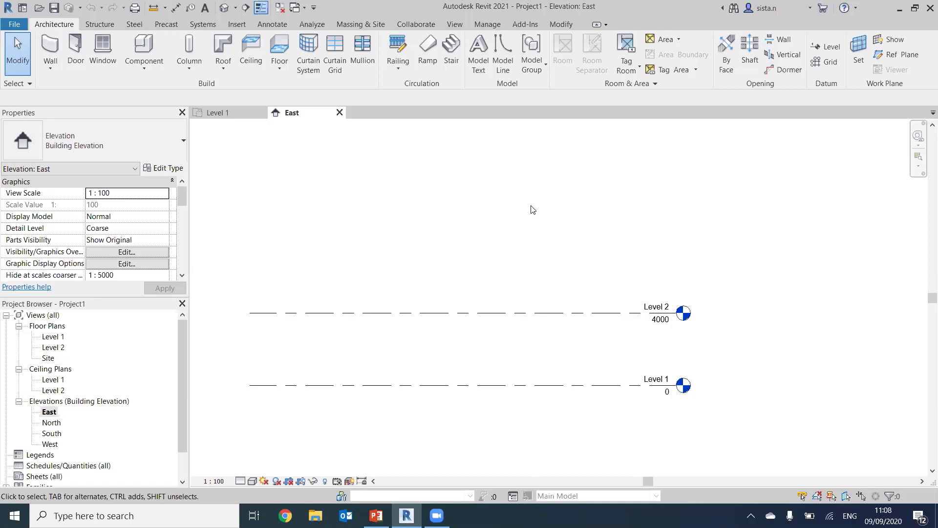
pyautogui.moveTo(506, 213); pyautogui.dragTo(524, 241, button='middle')
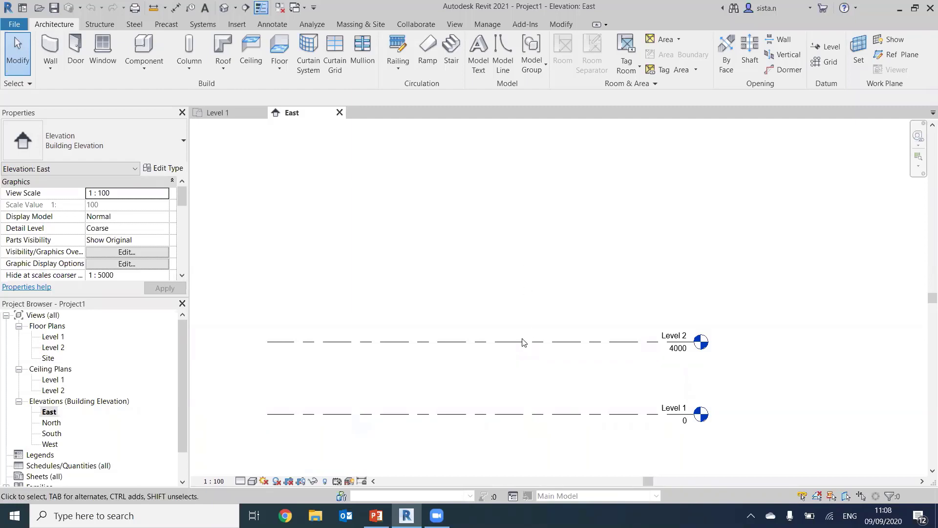
pyautogui.moveTo(525, 335); pyautogui.dragTo(523, 300, button='middle')
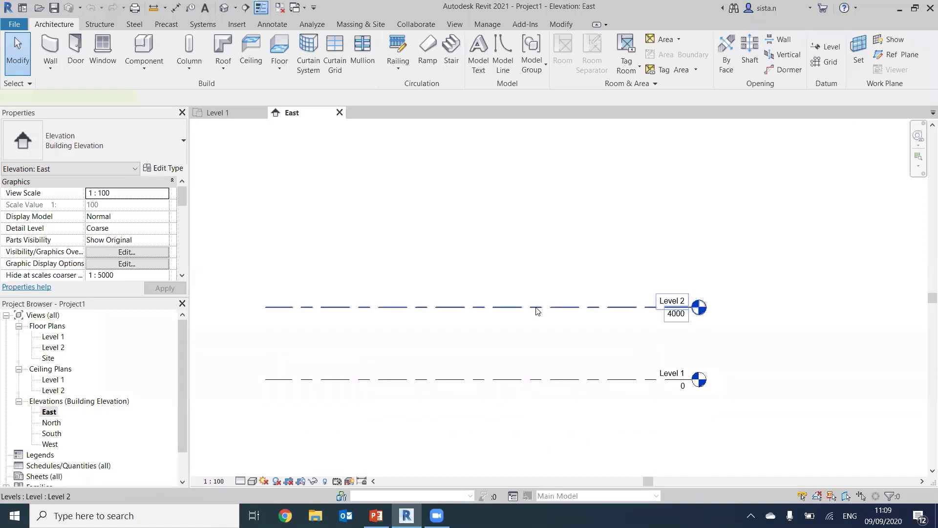
# Array Level 2 vertically upward as a grouped linear array with 4000 mm spacing and a count of 49.
pyautogui.click(553, 245)
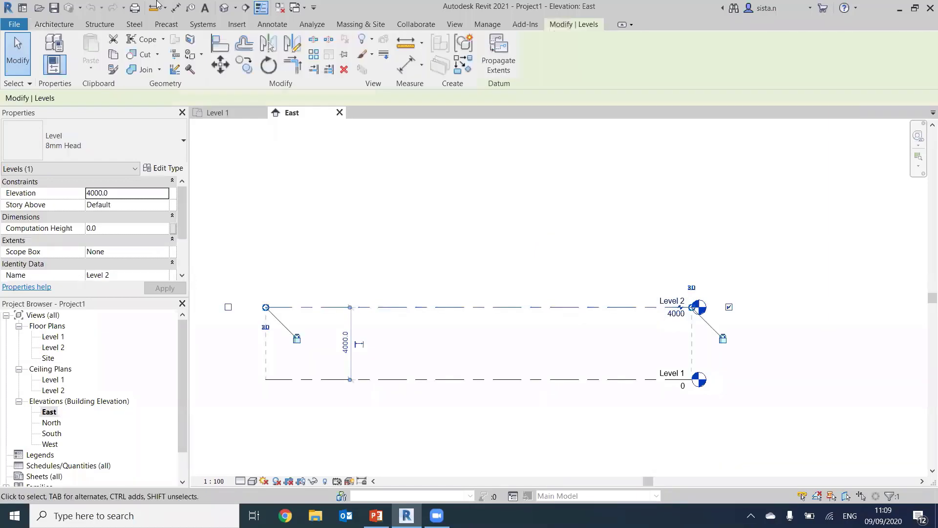
pyautogui.click(315, 55)
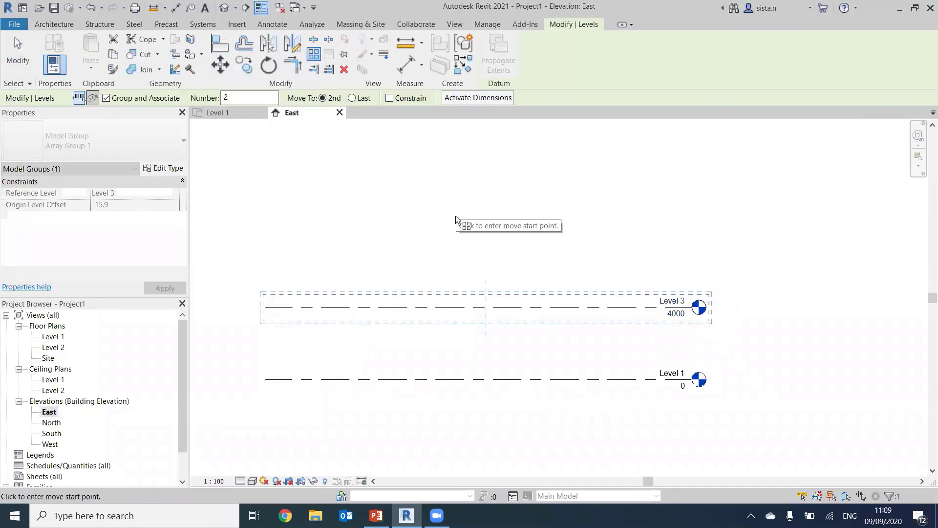
pyautogui.click(460, 306)
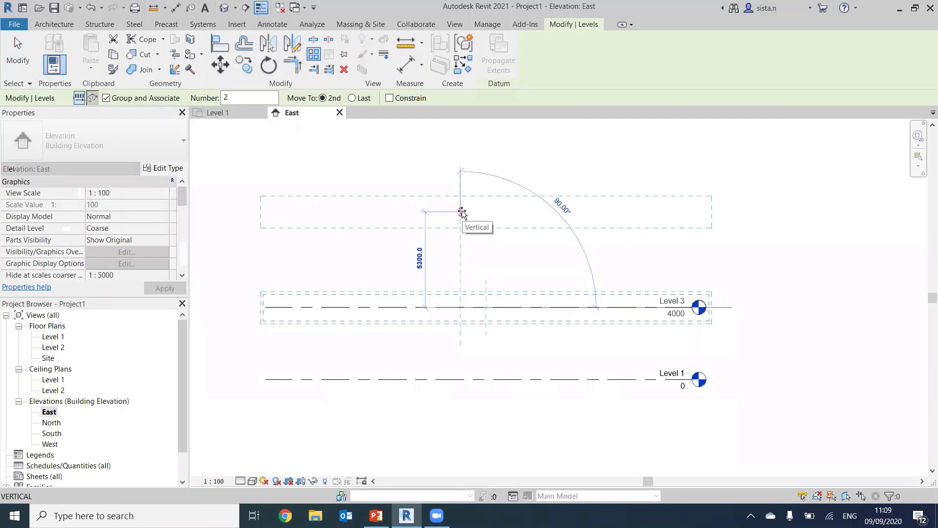
pyautogui.write('4000')
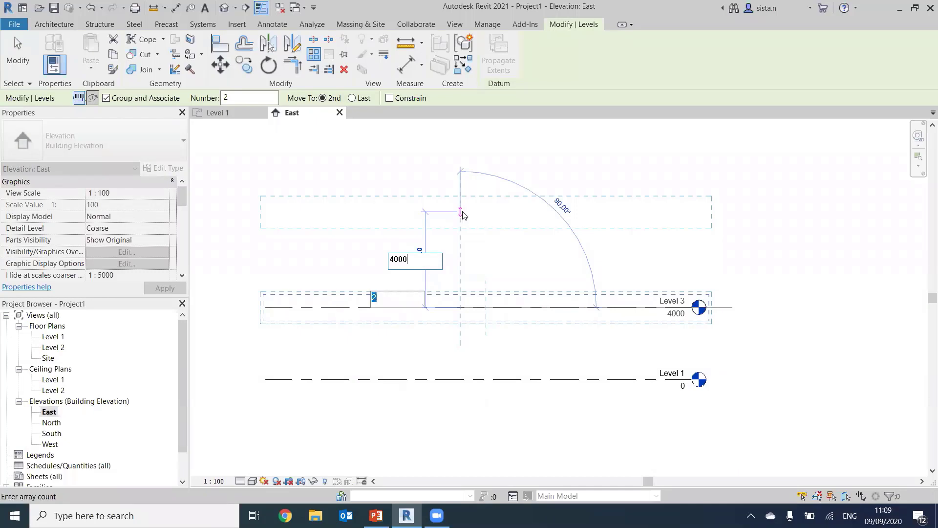
pyautogui.press('Return')
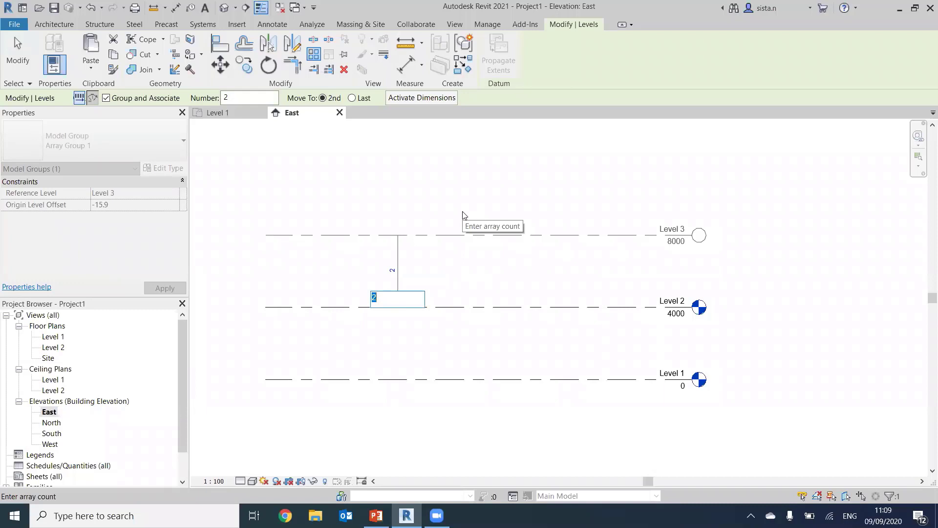
pyautogui.write('49')
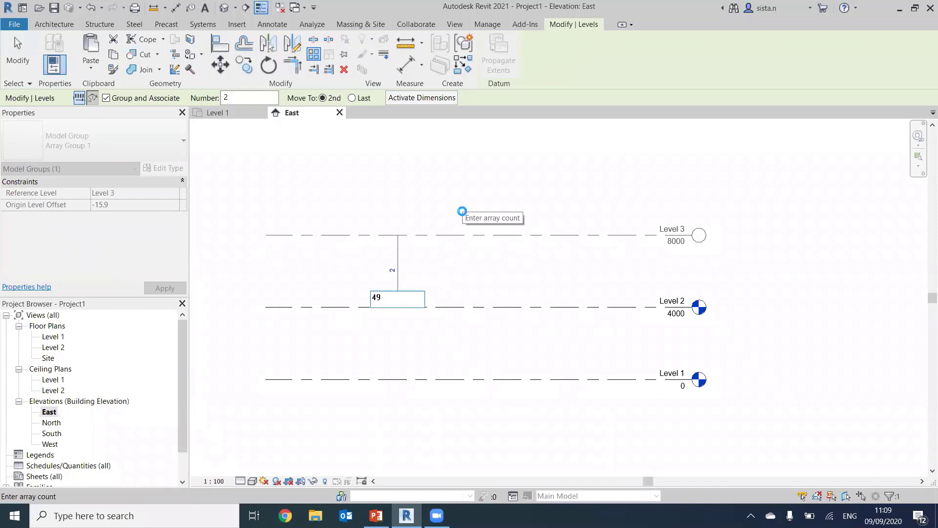
pyautogui.press('Return')
# Examine the arrayed levels in the East elevation, checking names and elevations from the topmost level down to Level 1, and clear the selection.
pyautogui.scroll(-4, 492, 164)
pyautogui.moveTo(493, 163)
pyautogui.mouseDown(button='middle')
pyautogui.moveTo(421, 322)
pyautogui.moveTo(385, 375)
pyautogui.mouseUp(button='middle')
pyautogui.moveTo(413, 243)
pyautogui.mouseDown(button='middle')
pyautogui.moveTo(417, 371)
pyautogui.moveTo(426, 377)
pyautogui.moveTo(427, 312)
pyautogui.moveTo(428, 362)
pyautogui.mouseUp(button='middle')
pyautogui.moveTo(426, 182); pyautogui.dragTo(429, 343, button='middle')
pyautogui.moveTo(429, 229); pyautogui.dragTo(429, 376, button='middle')
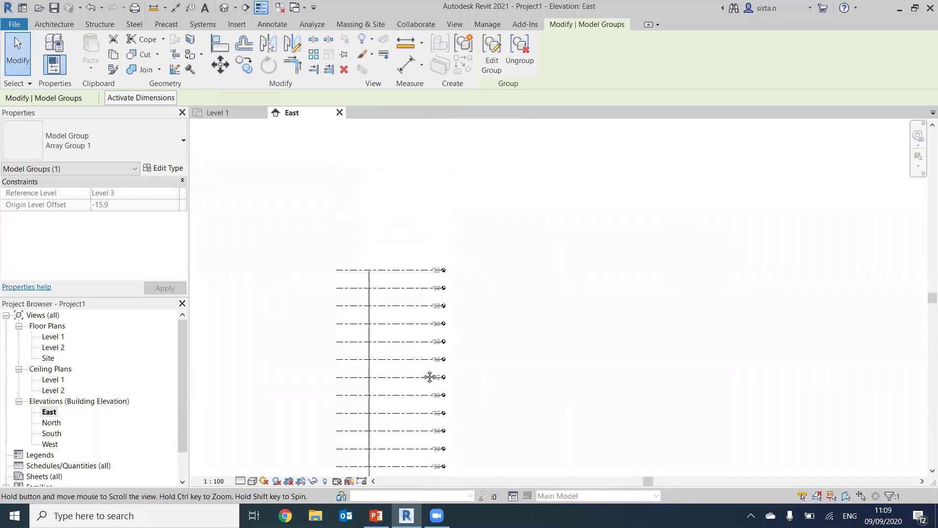
pyautogui.scroll(6, 429, 375)
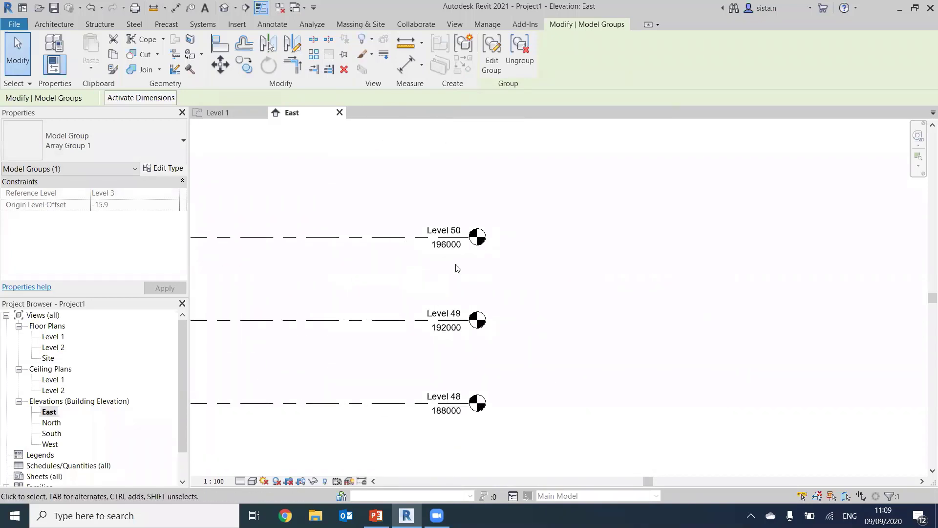
pyautogui.scroll(-5, 457, 268)
pyautogui.scroll(-2, 394, 264)
pyautogui.scroll(3, 394, 286)
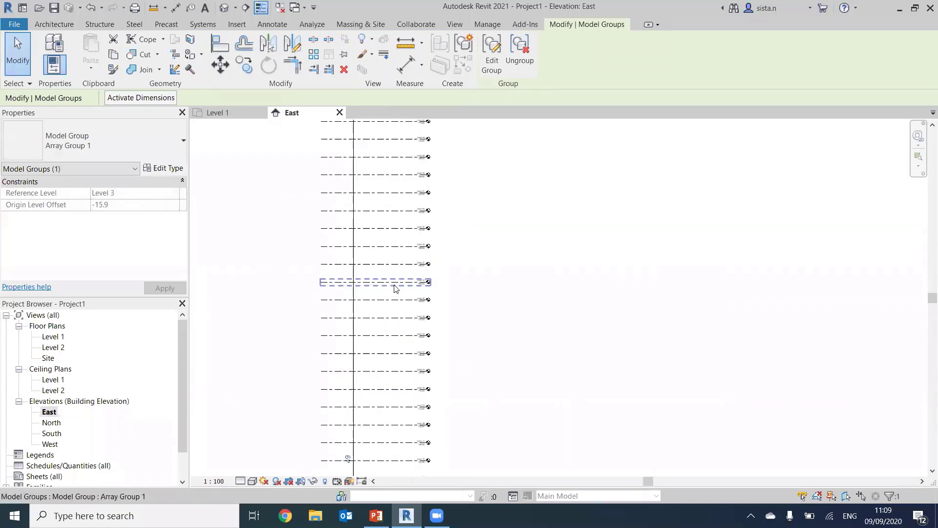
pyautogui.scroll(4, 389, 271)
pyautogui.moveTo(379, 188); pyautogui.dragTo(360, 300, button='middle')
pyautogui.scroll(-5, 371, 392)
pyautogui.scroll(-2, 370, 391)
pyautogui.scroll(2, 363, 379)
pyautogui.moveTo(366, 419); pyautogui.dragTo(366, 281, button='middle')
pyautogui.scroll(-6, 360, 293)
pyautogui.scroll(5, 352, 367)
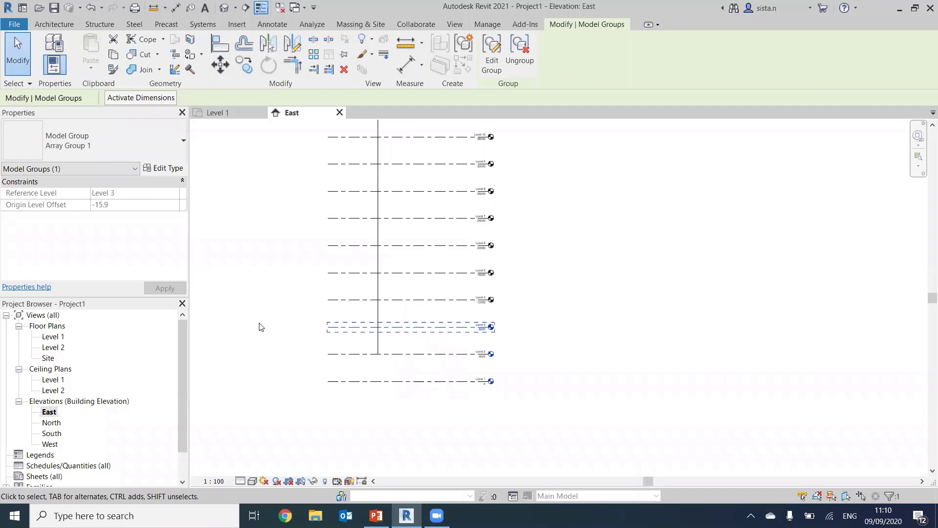
pyautogui.press('Escape')
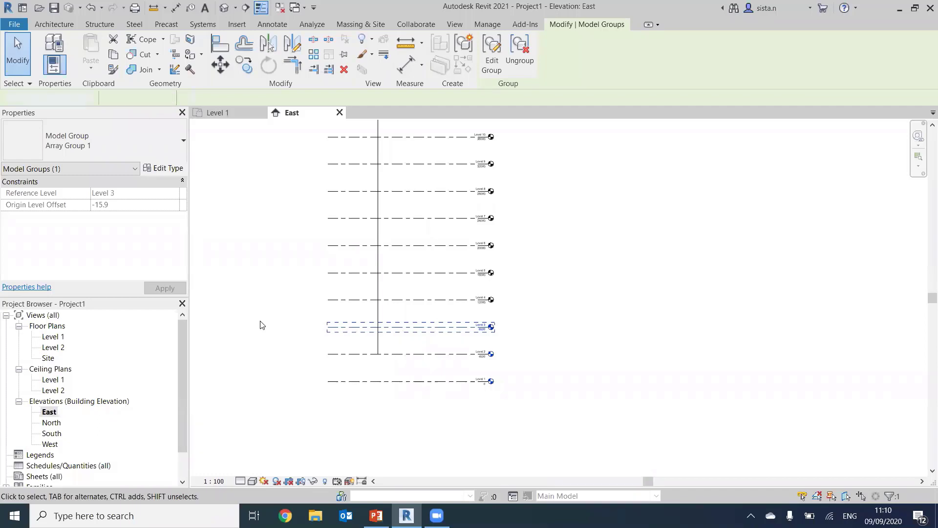
# Examine the level lines in the East elevation from the upper floors back to Level 1, checking their names and elevations.
pyautogui.scroll(-1, 508, 225)
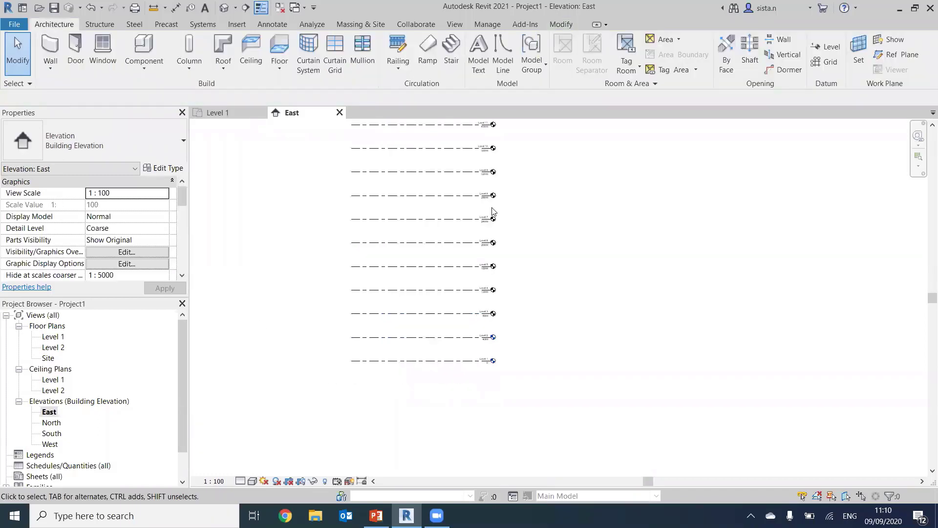
pyautogui.moveTo(509, 199); pyautogui.dragTo(464, 305, button='middle')
pyautogui.scroll(-1, 464, 303)
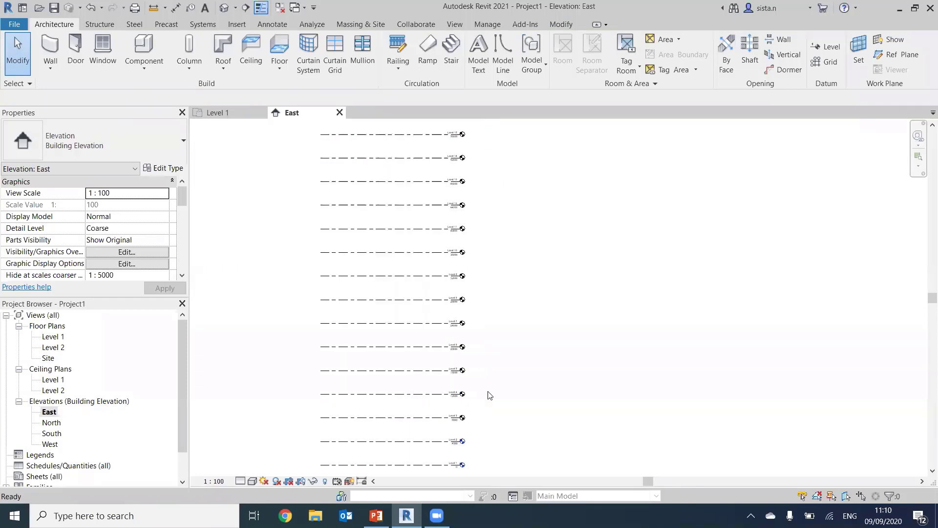
pyautogui.moveTo(483, 407); pyautogui.dragTo(487, 371, button='middle')
pyautogui.scroll(1, 488, 374)
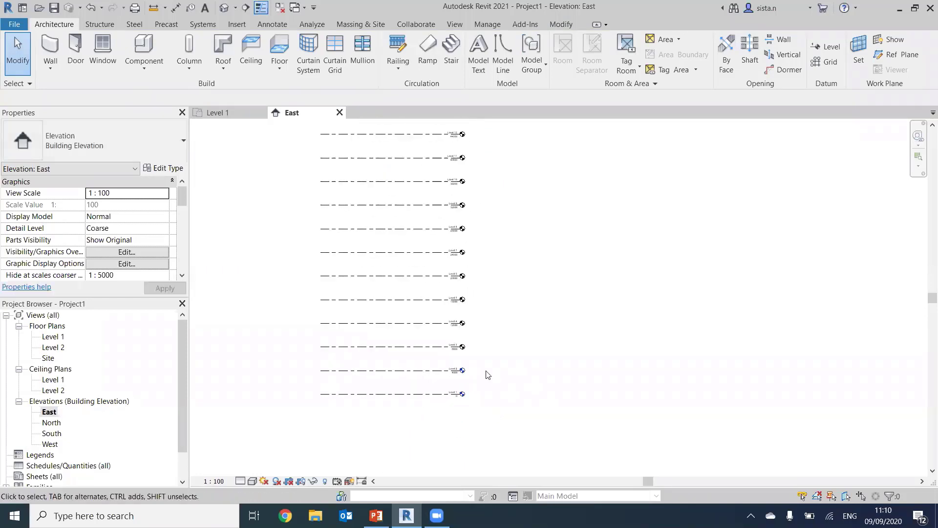
pyautogui.scroll(1, 488, 374)
pyautogui.scroll(1, 487, 375)
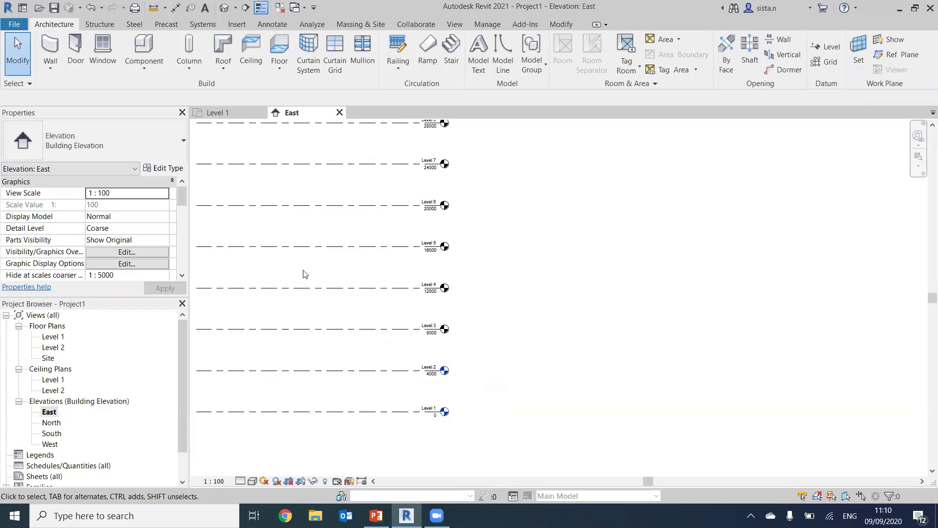
pyautogui.moveTo(392, 277); pyautogui.dragTo(473, 277, button='middle')
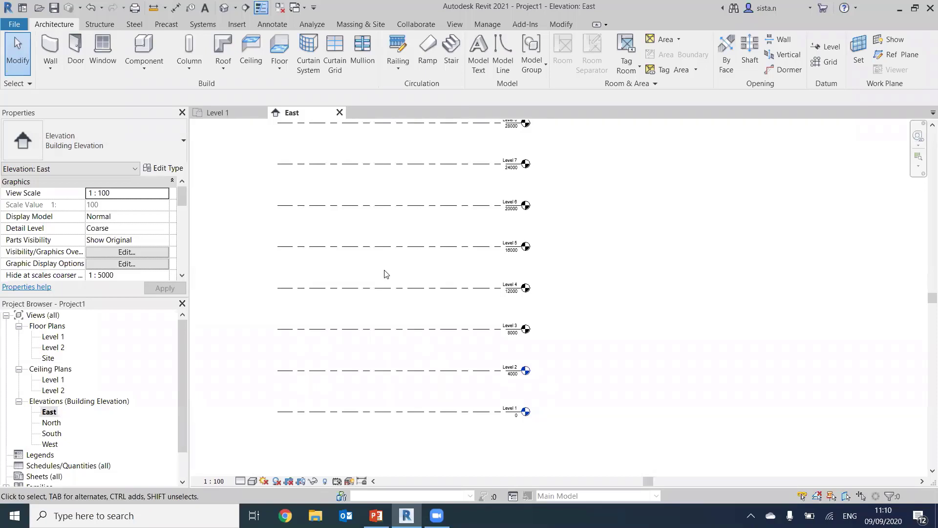
# Create an in-place mass named "High rise building" in the Level 1 floor plan.
pyautogui.doubleClick(58, 338)
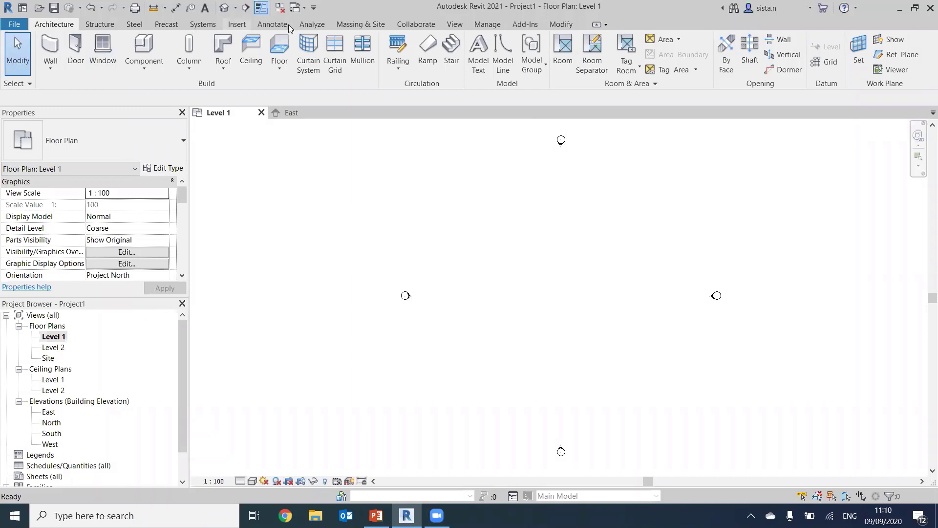
pyautogui.click(371, 27)
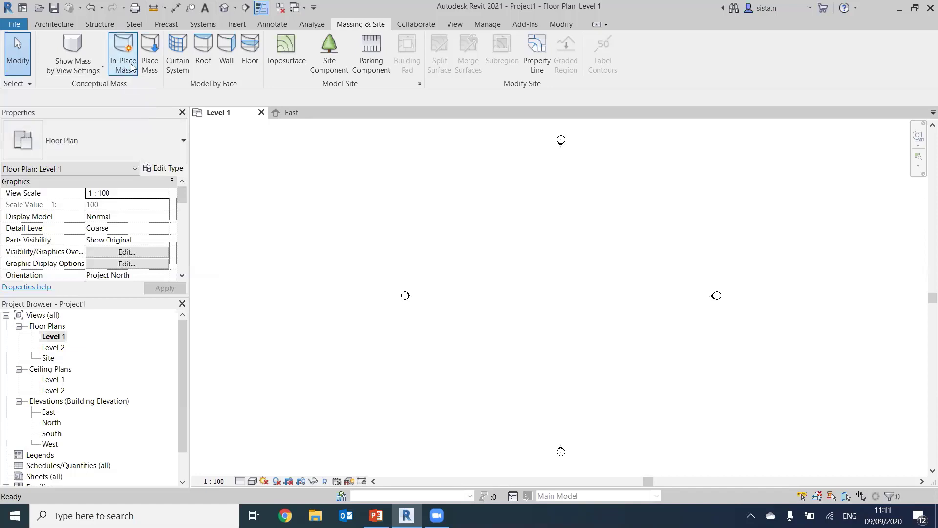
pyautogui.click(131, 64)
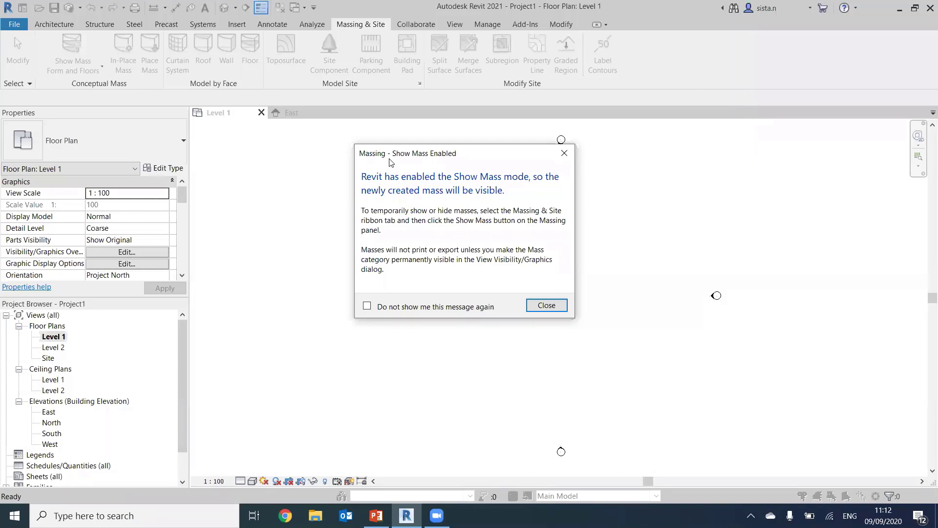
pyautogui.click(554, 307)
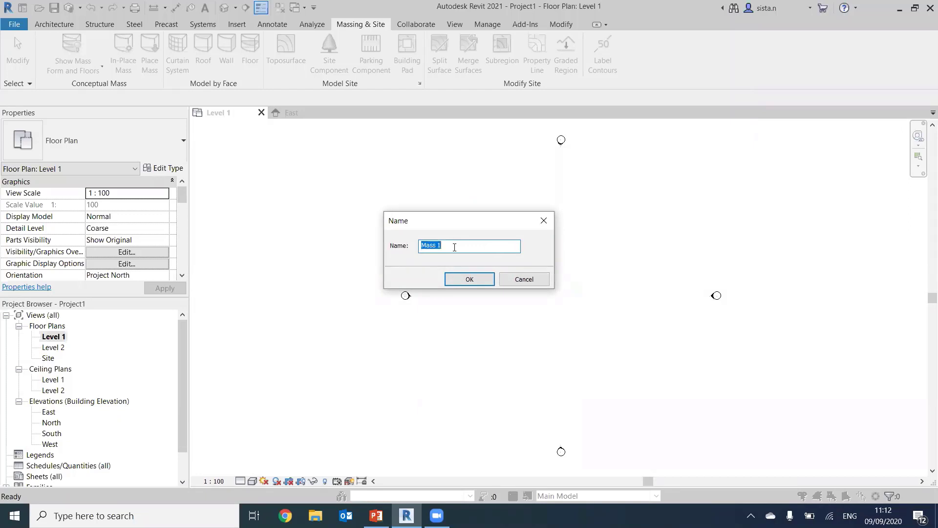
pyautogui.write('High')
pyautogui.write('rise building')
pyautogui.press('Return')
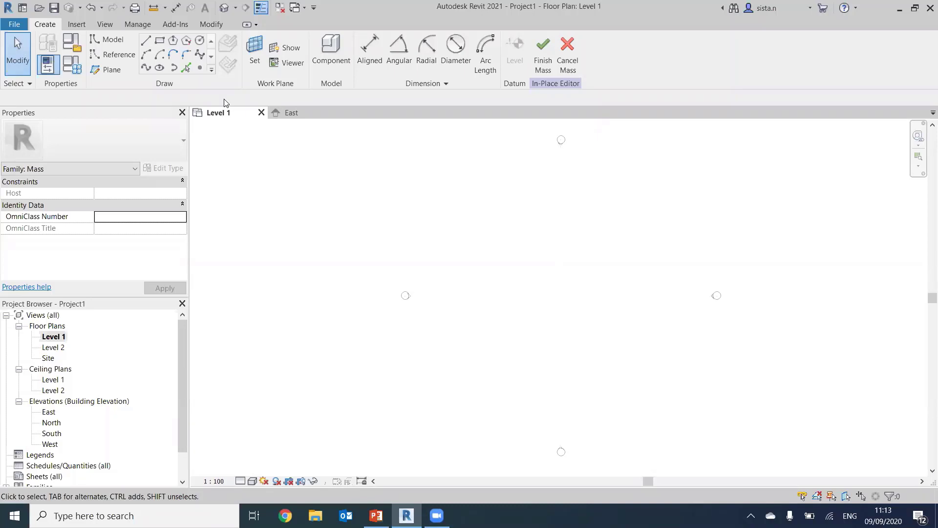
# Sketch a 42000 by 20000 mm rectangle of model lines between the elevation markers on Level 1.
pyautogui.click(161, 43)
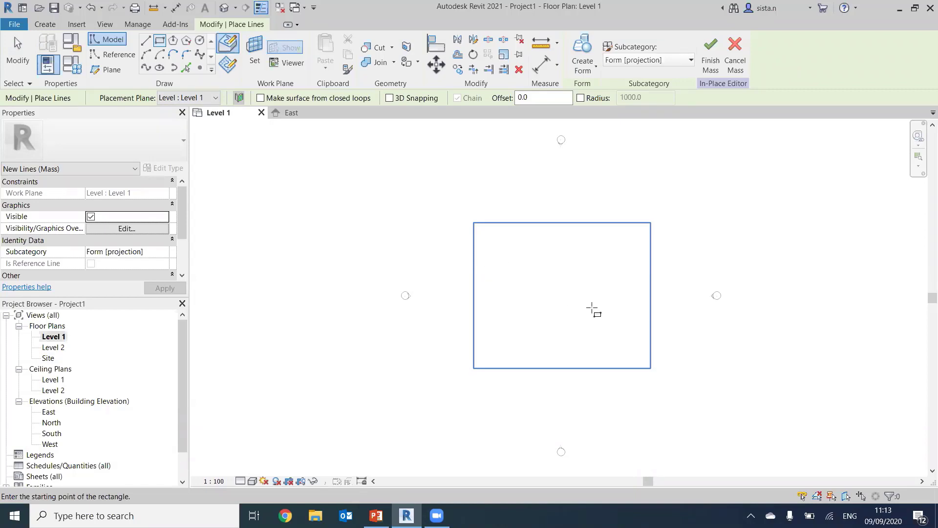
pyautogui.click(648, 321)
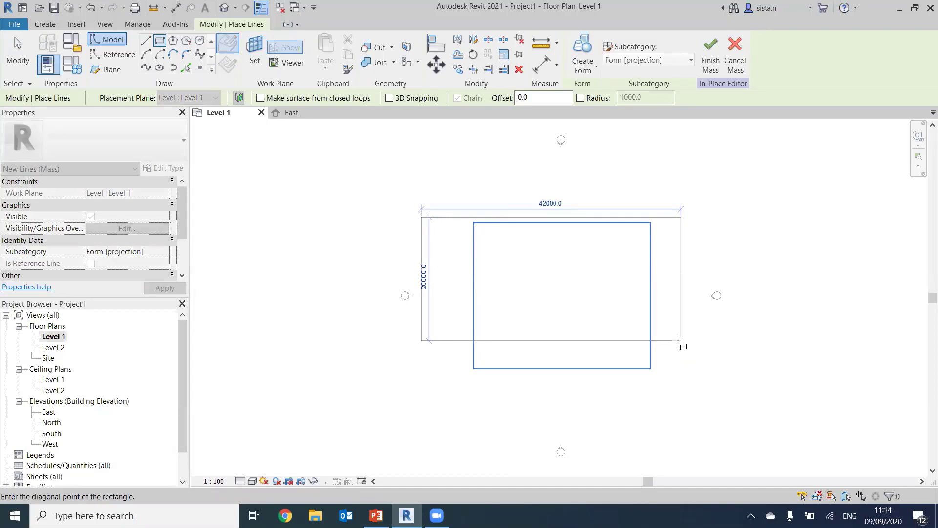
pyautogui.click(678, 339)
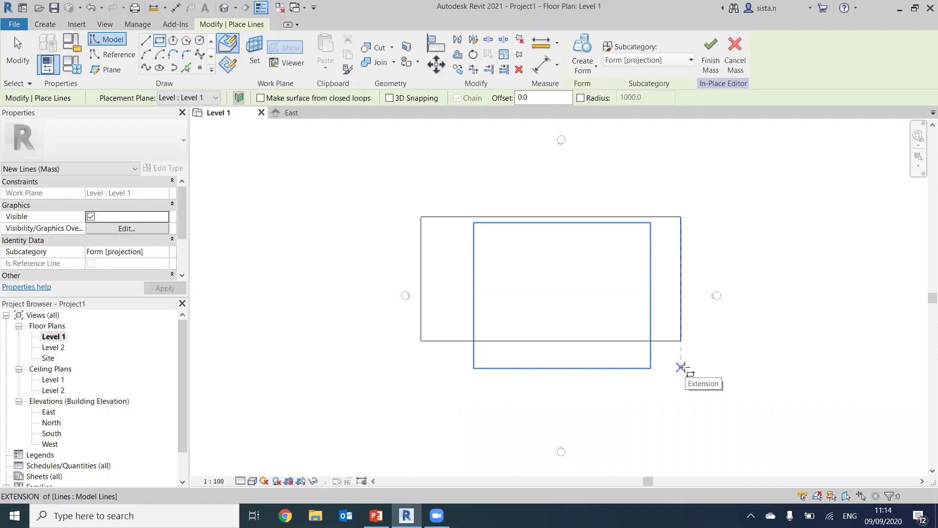
pyautogui.press('Escape')
pyautogui.press('Escape')
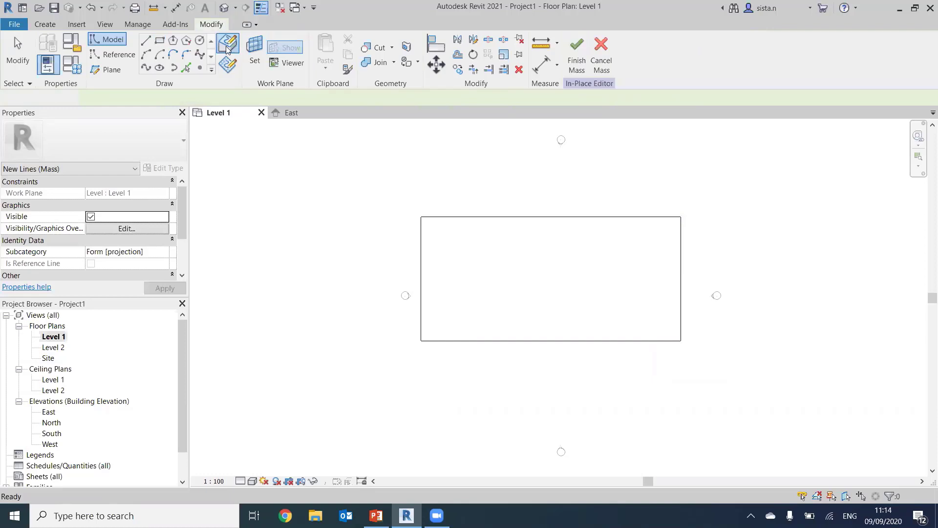
# Create a solid form from the rectangle's chain of lines in the default 3D view.
pyautogui.click(225, 8)
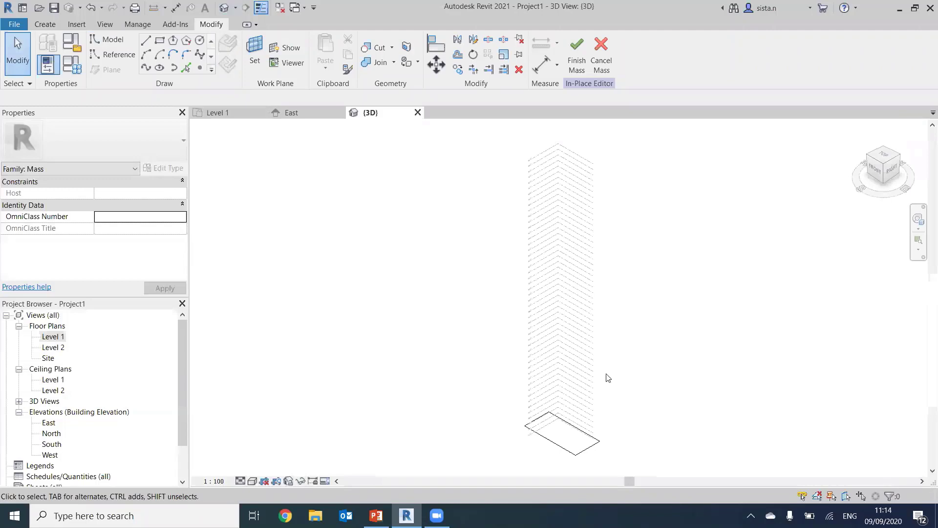
pyautogui.scroll(5, 585, 366)
pyautogui.scroll(2, 561, 368)
pyautogui.scroll(2, 481, 372)
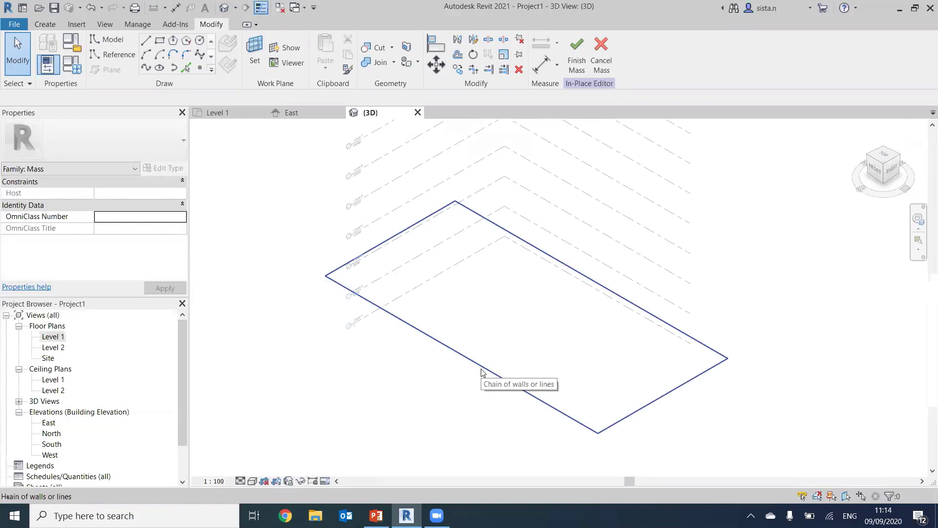
pyautogui.click(482, 372)
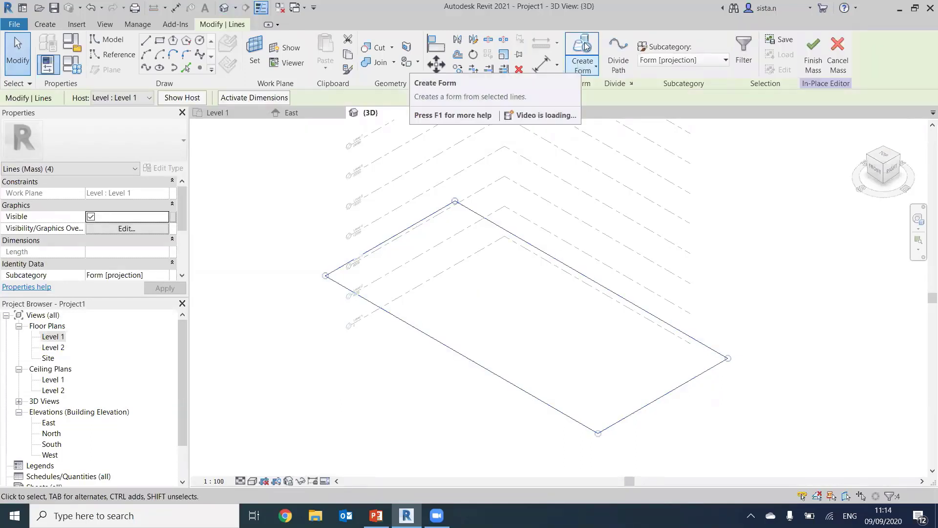
pyautogui.click(582, 71)
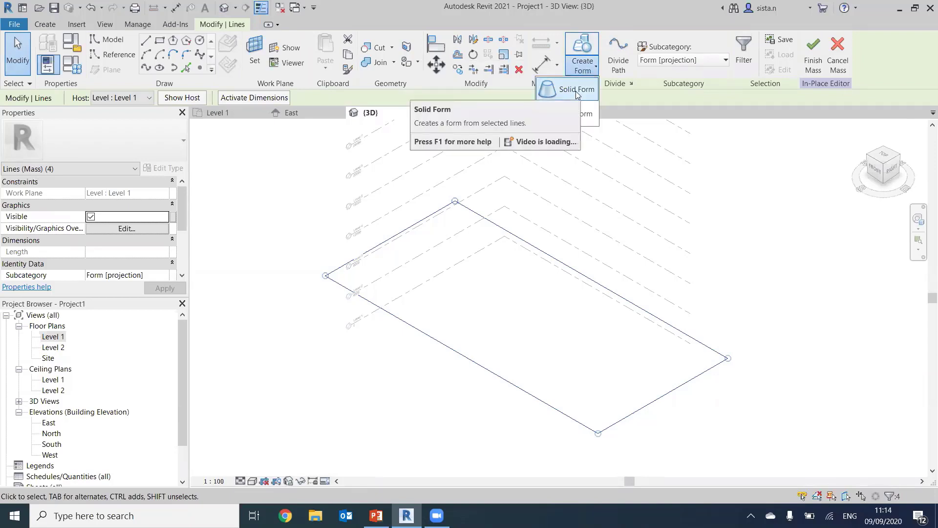
pyautogui.click(575, 91)
pyautogui.click(574, 126)
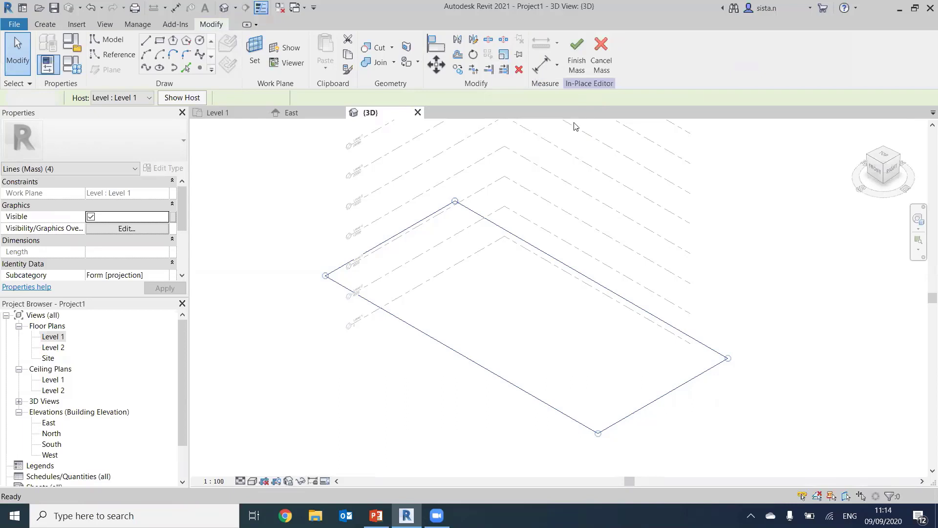
pyautogui.click(510, 256)
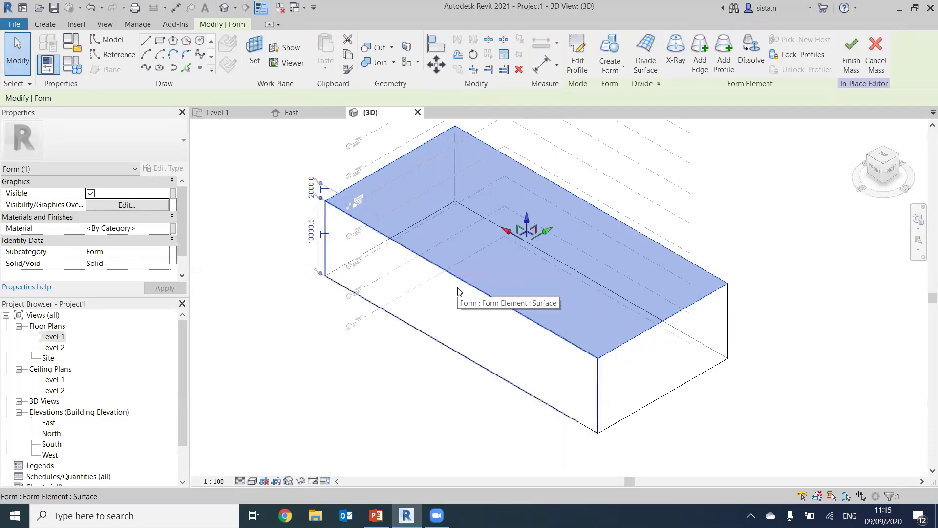
# Lower the form's top face along its vertical axis and raise it to a height of about 18750 mm.
pyautogui.keyDown('shift'); pyautogui.moveTo(457, 291); pyautogui.dragTo(431, 239, button='middle'); pyautogui.keyUp('shift')
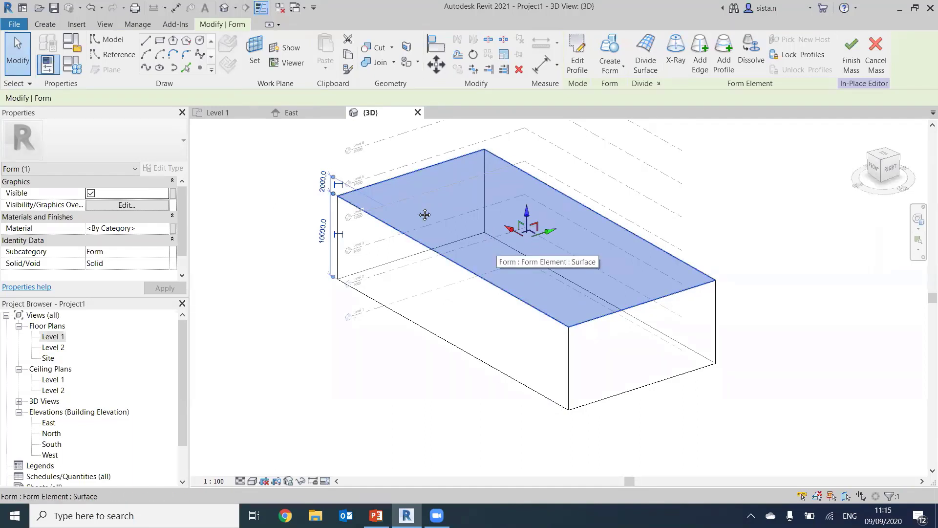
pyautogui.moveTo(438, 257); pyautogui.dragTo(430, 252, button='middle')
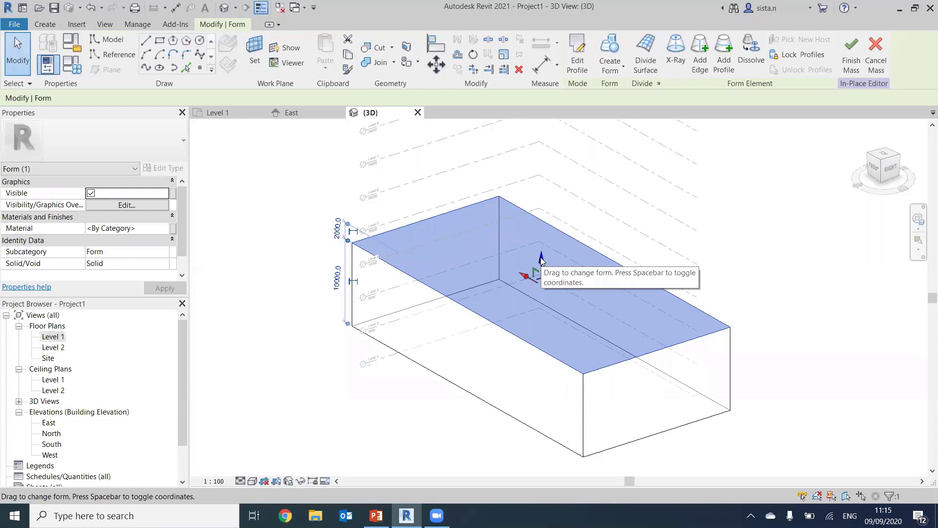
pyautogui.moveTo(541, 259); pyautogui.dragTo(538, 287)
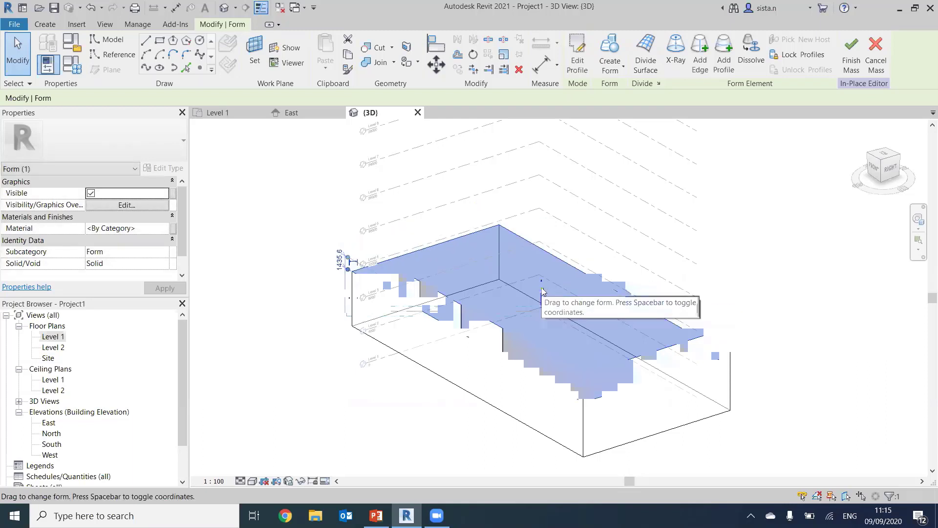
pyautogui.moveTo(542, 291); pyautogui.dragTo(544, 191)
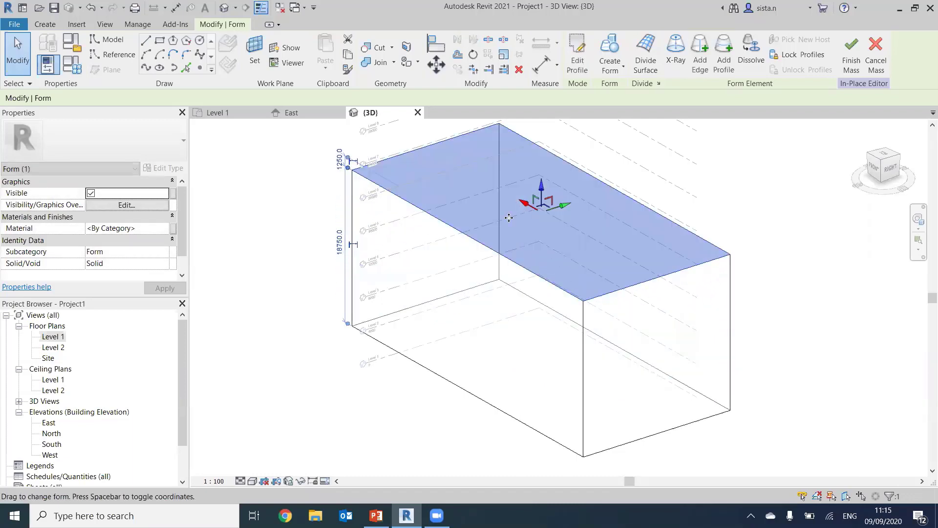
# Set the height of the form's top face above Level 1 to 40000 mm.
pyautogui.scroll(-4, 356, 297)
pyautogui.moveTo(373, 332); pyautogui.dragTo(389, 280, button='middle')
pyautogui.scroll(3, 427, 337)
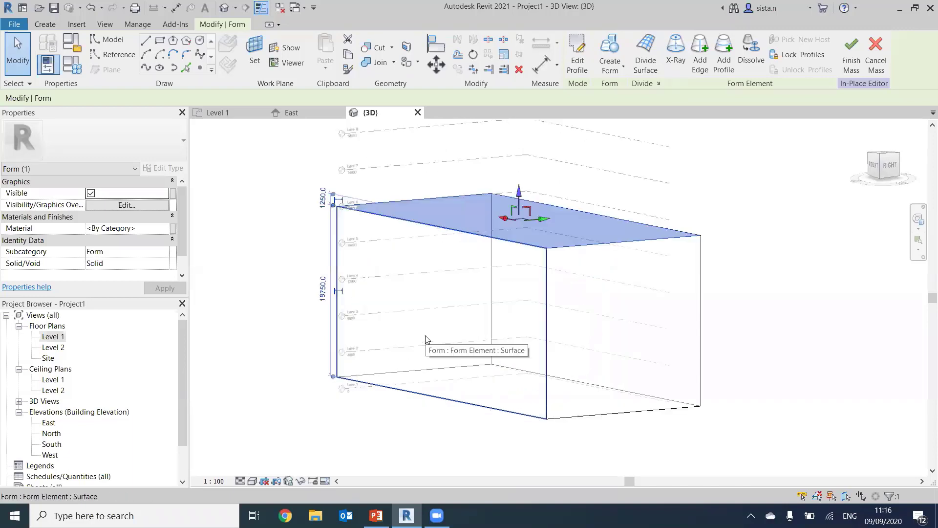
pyautogui.moveTo(443, 300); pyautogui.dragTo(421, 343, button='middle')
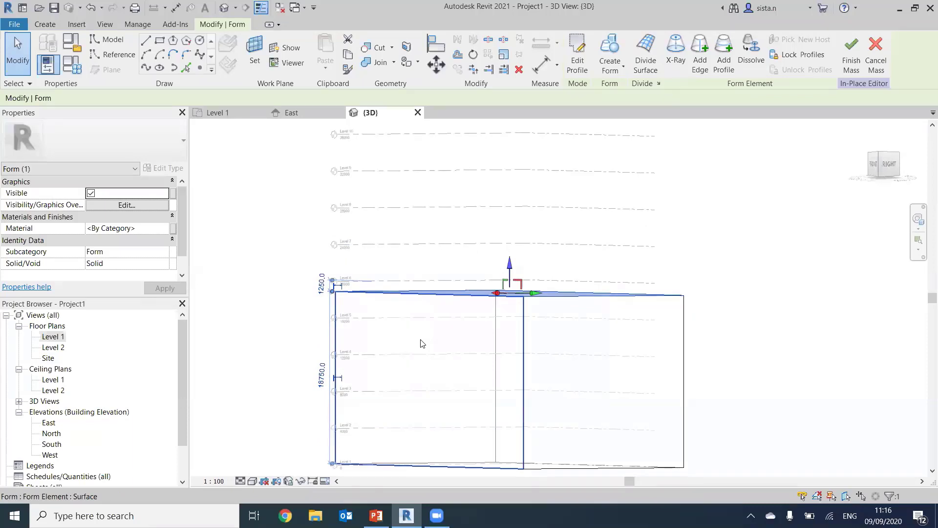
pyautogui.moveTo(433, 314); pyautogui.dragTo(419, 273, button='middle')
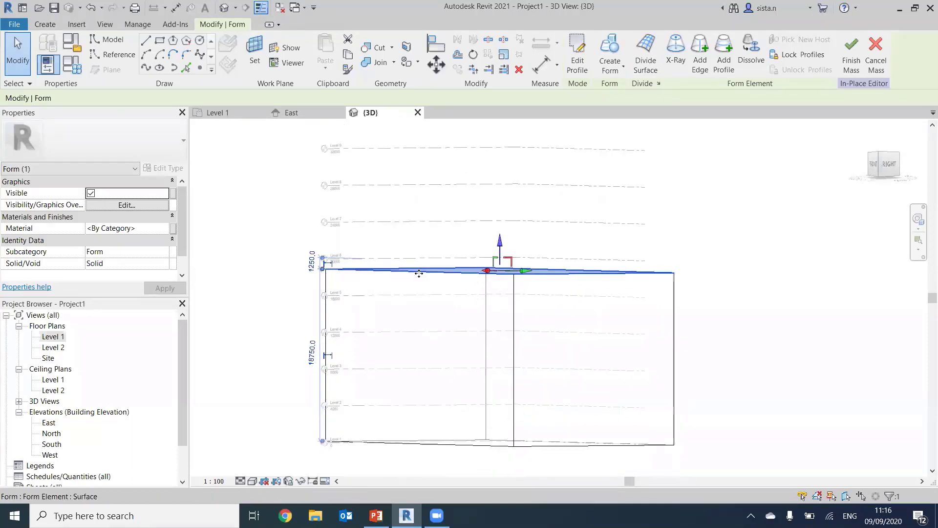
pyautogui.scroll(-1, 418, 273)
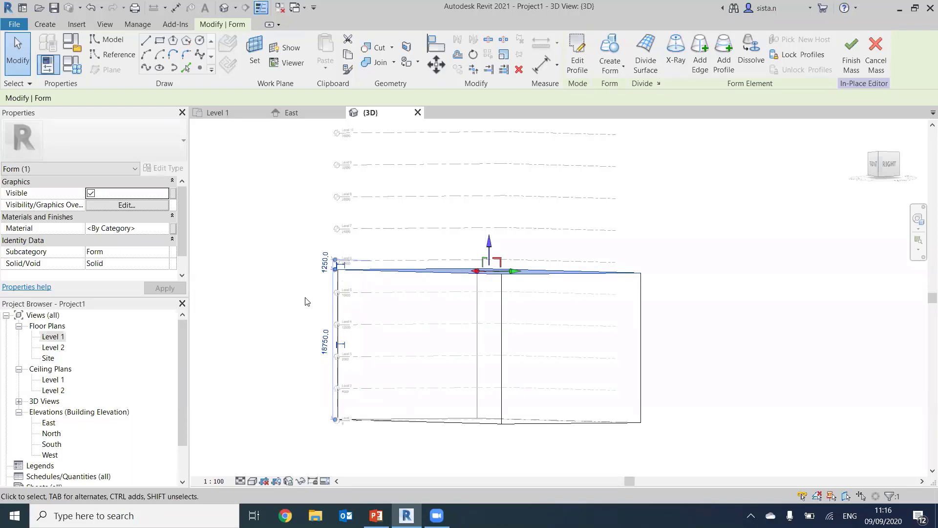
pyautogui.click(323, 348)
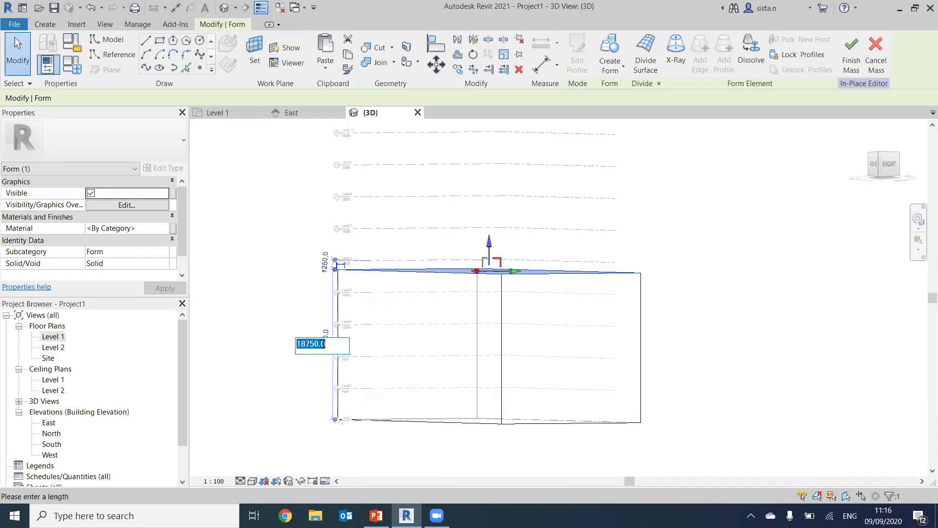
pyautogui.write('40000')
pyautogui.press('Return')
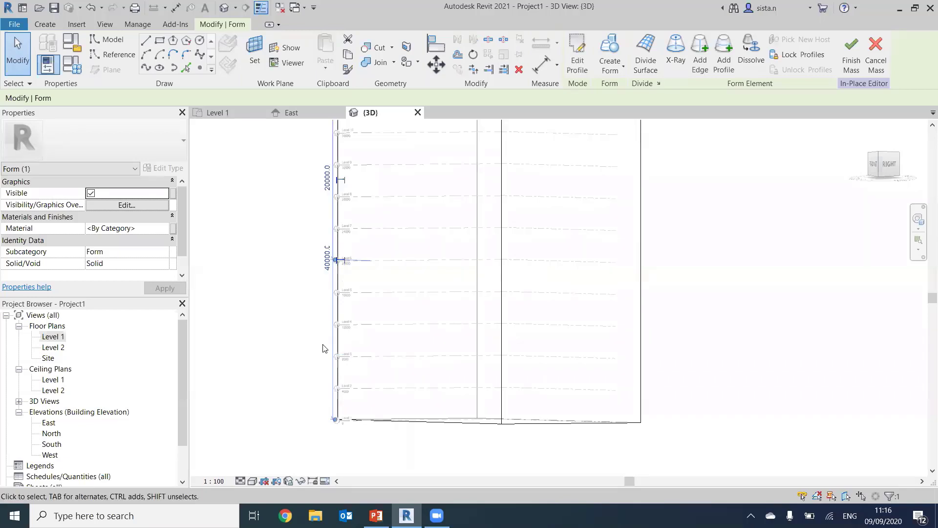
# Return to the Level 1 floor plan with the mass still in editing.
pyautogui.scroll(-3, 358, 360)
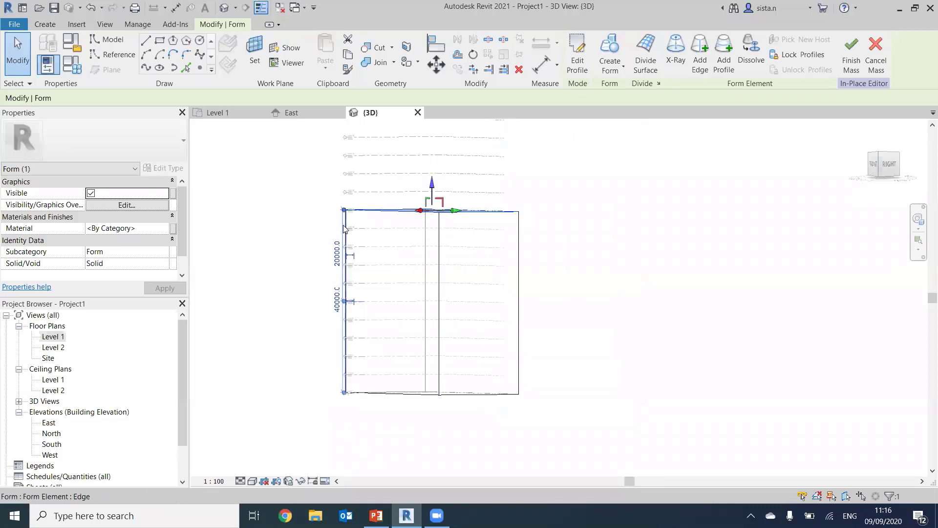
pyautogui.keyDown('shift'); pyautogui.moveTo(356, 320); pyautogui.dragTo(378, 409, button='middle'); pyautogui.keyUp('shift')
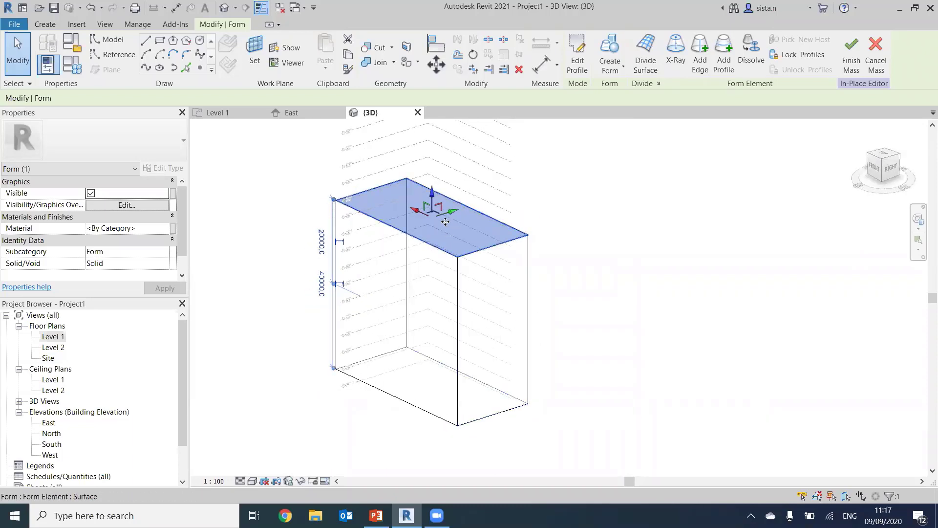
pyautogui.scroll(-2, 301, 269)
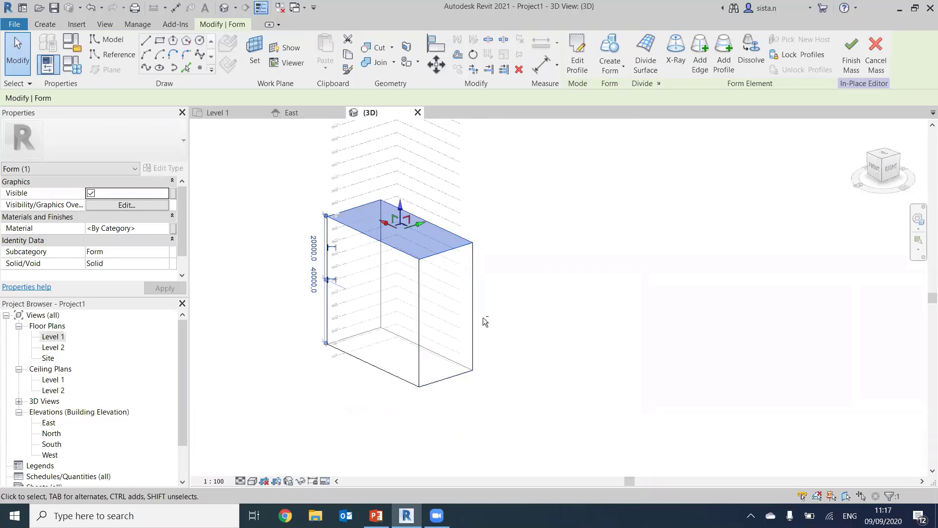
pyautogui.keyDown('shift'); pyautogui.moveTo(421, 337); pyautogui.dragTo(469, 335, button='middle'); pyautogui.keyUp('shift')
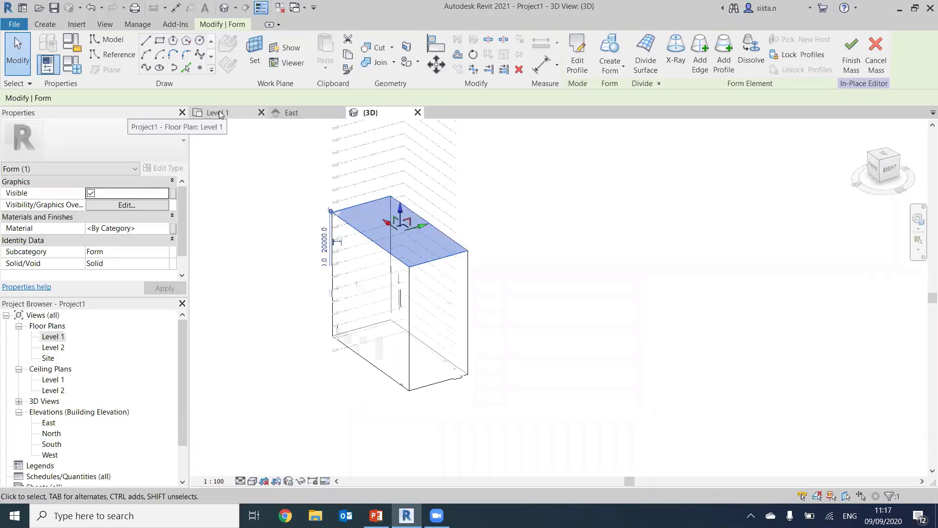
pyautogui.doubleClick(49, 337)
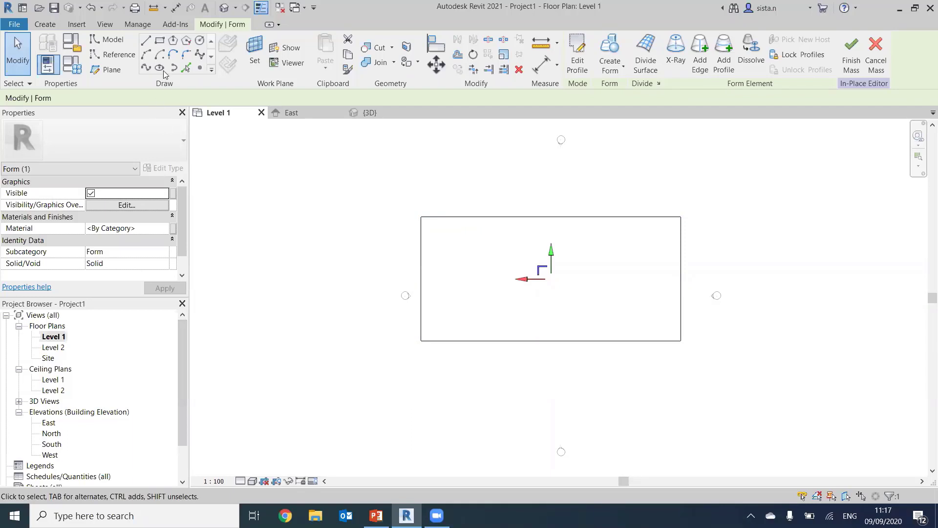
pyautogui.click(160, 42)
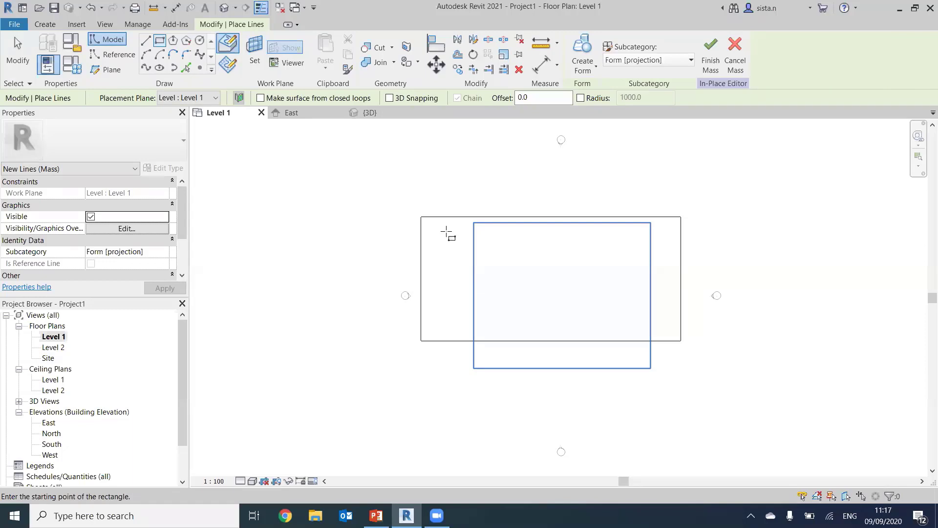
pyautogui.press('Escape')
pyautogui.press('Escape')
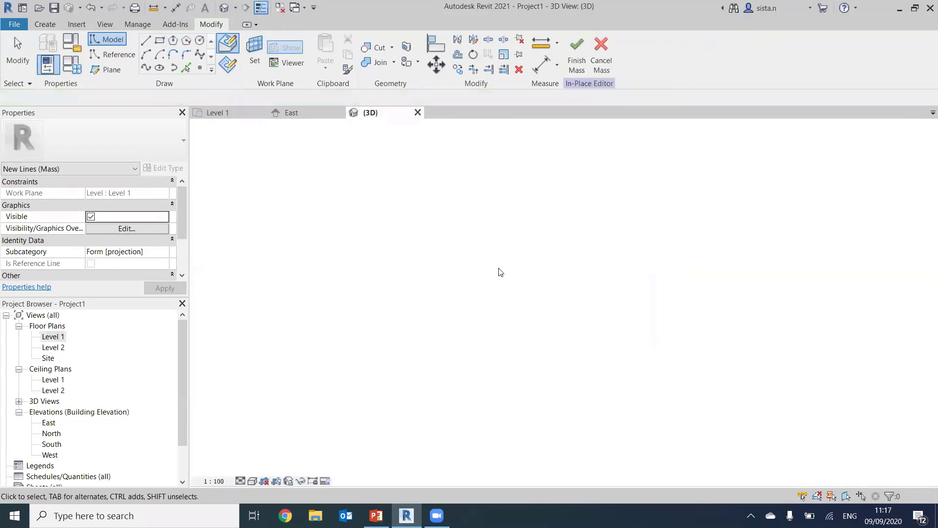
# Examine in the 3D view, from an angle and from the front, which level the form's top face reaches.
pyautogui.keyDown('shift'); pyautogui.moveTo(368, 234); pyautogui.dragTo(372, 210, button='middle'); pyautogui.keyUp('shift')
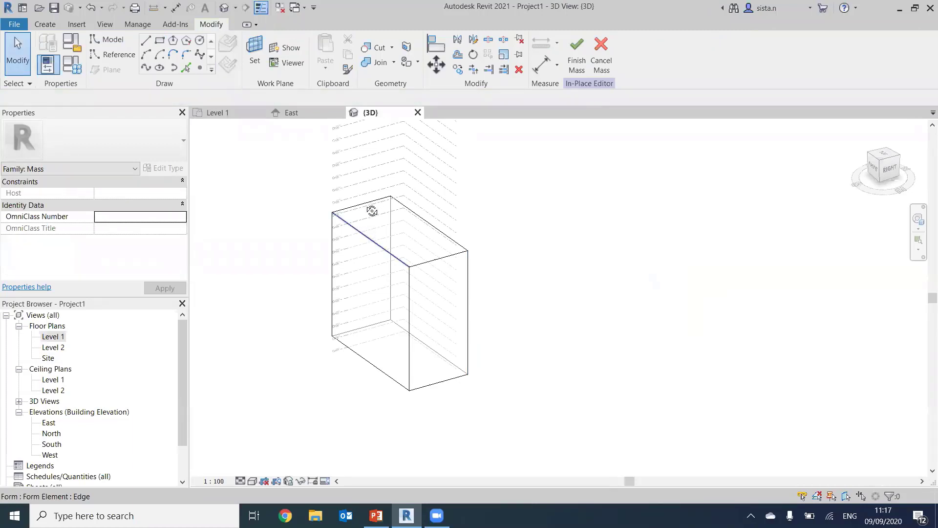
pyautogui.keyDown('shift'); pyautogui.moveTo(371, 210); pyautogui.dragTo(333, 210, button='middle'); pyautogui.keyUp('shift')
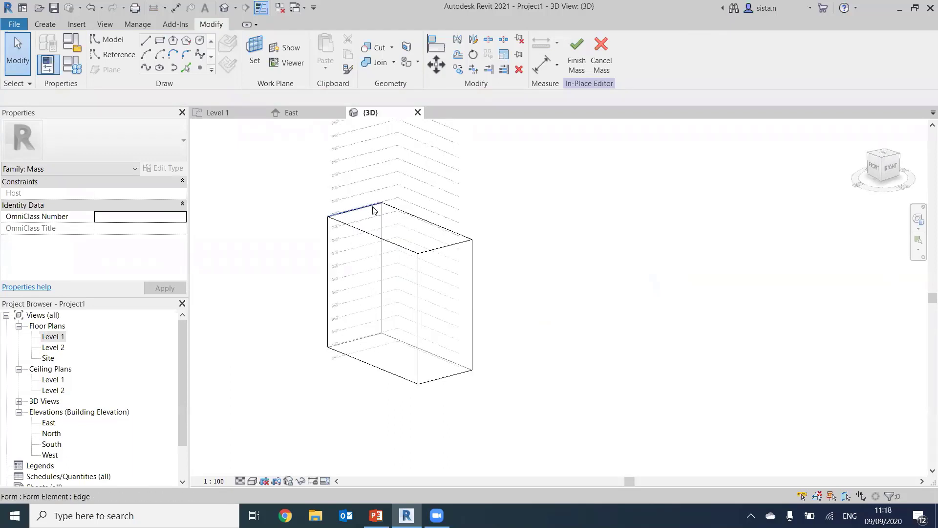
pyautogui.click(346, 206)
pyautogui.scroll(5, 347, 207)
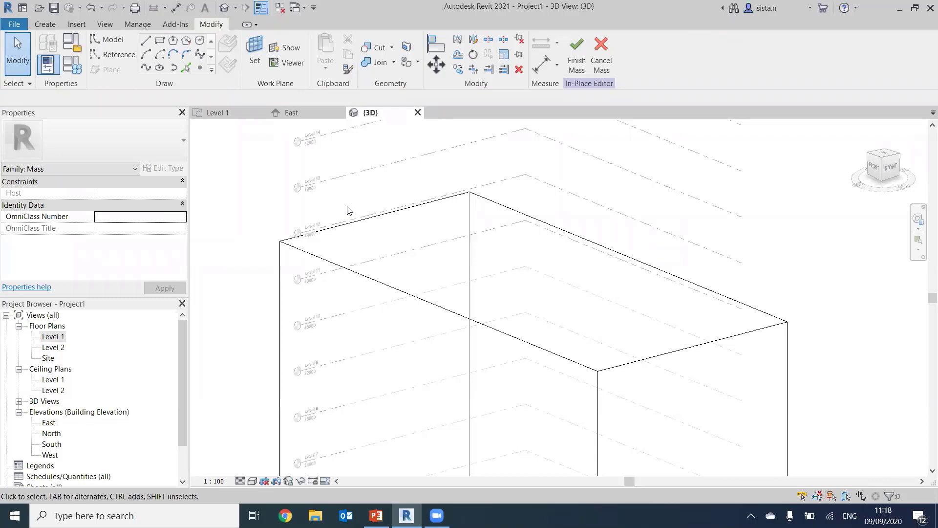
pyautogui.click(873, 167)
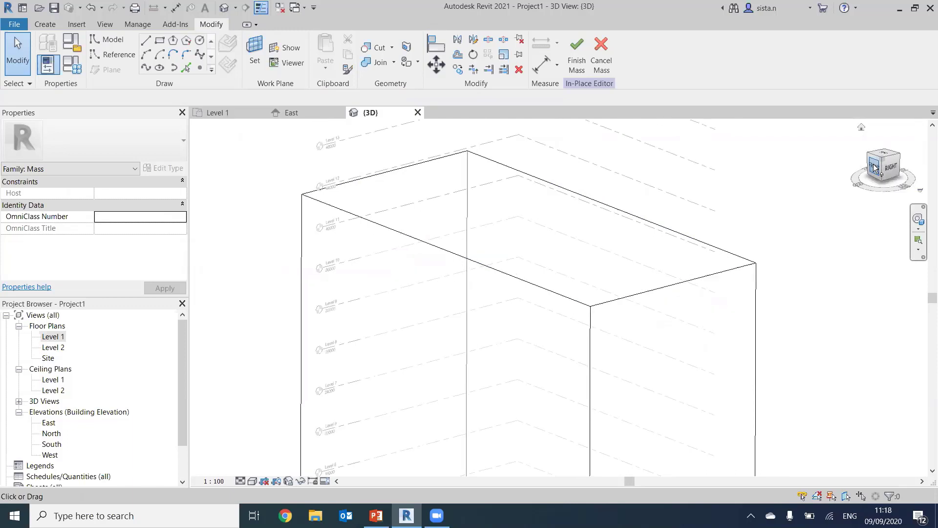
pyautogui.click(874, 167)
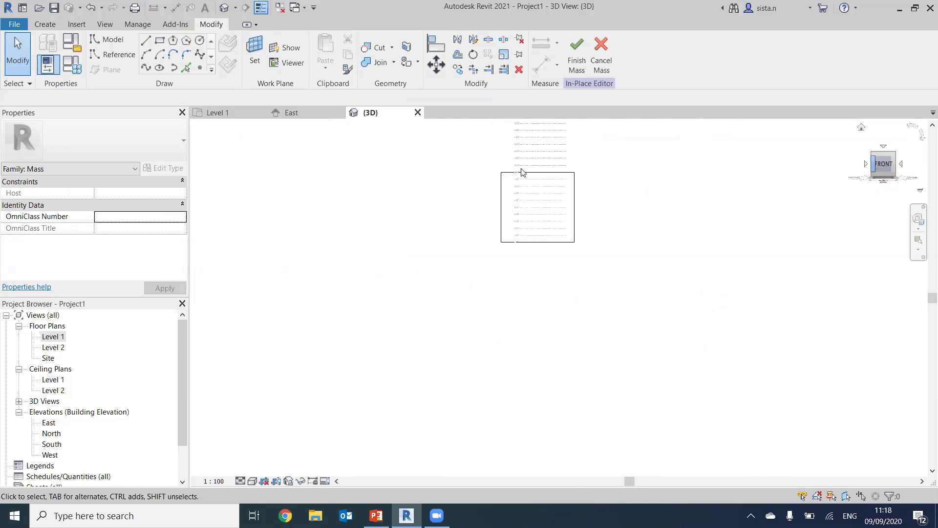
pyautogui.scroll(2, 542, 432)
pyautogui.scroll(2, 542, 431)
pyautogui.moveTo(542, 431); pyautogui.dragTo(477, 284, button='middle')
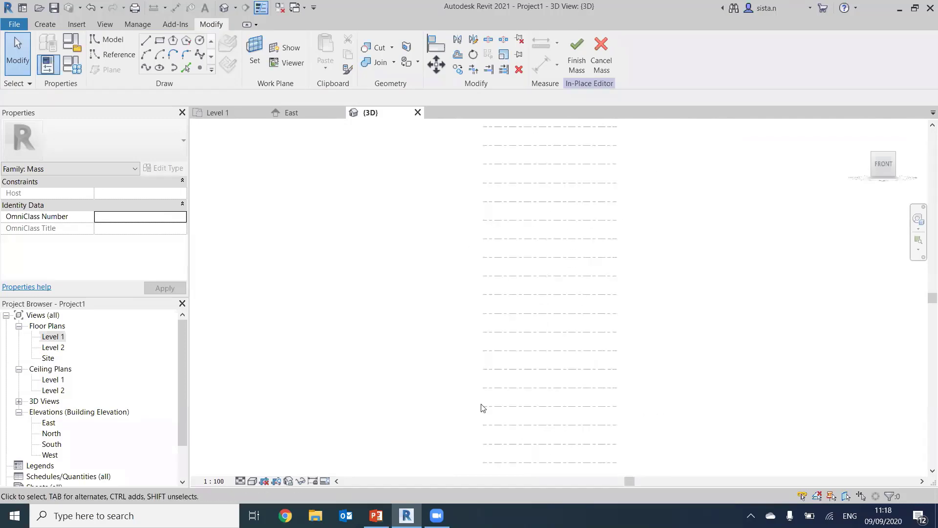
pyautogui.moveTo(485, 415); pyautogui.dragTo(416, 446, button='middle')
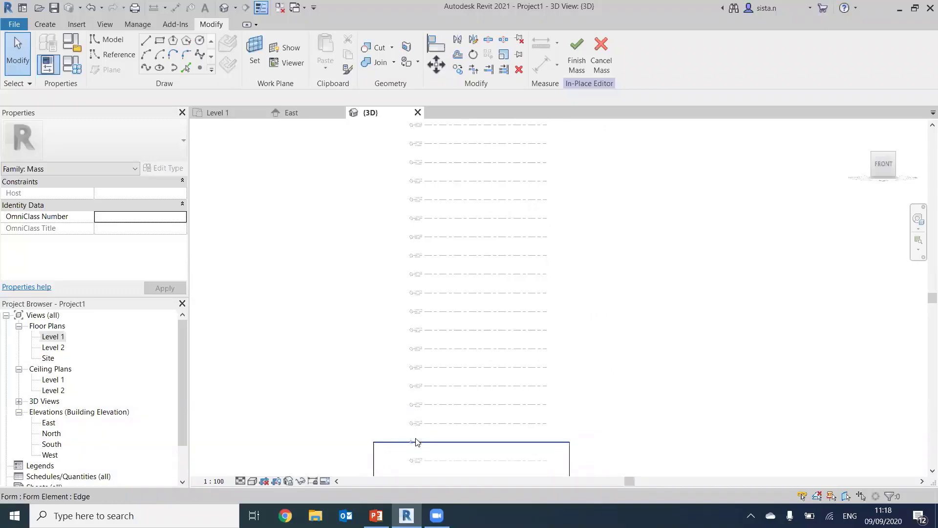
pyautogui.moveTo(416, 441); pyautogui.dragTo(424, 377)
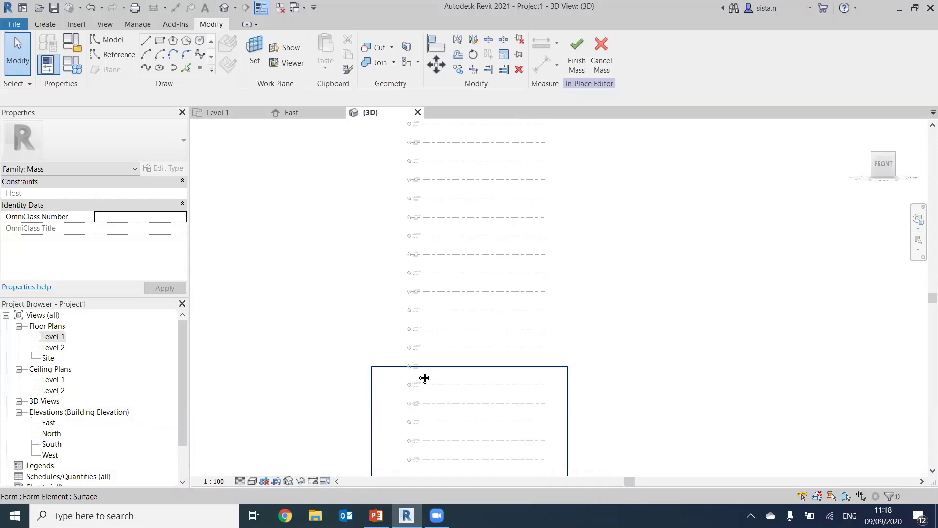
pyautogui.scroll(2, 417, 233)
pyautogui.scroll(2, 418, 249)
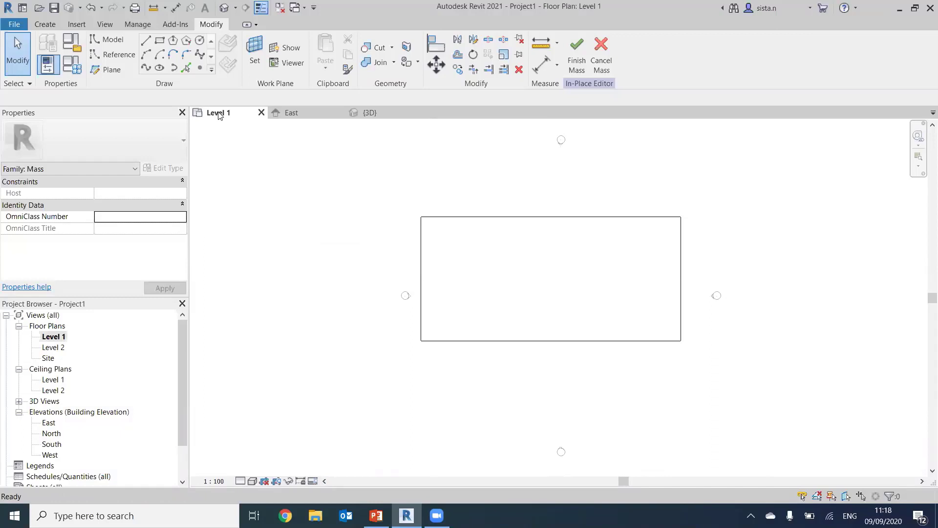
pyautogui.click(160, 41)
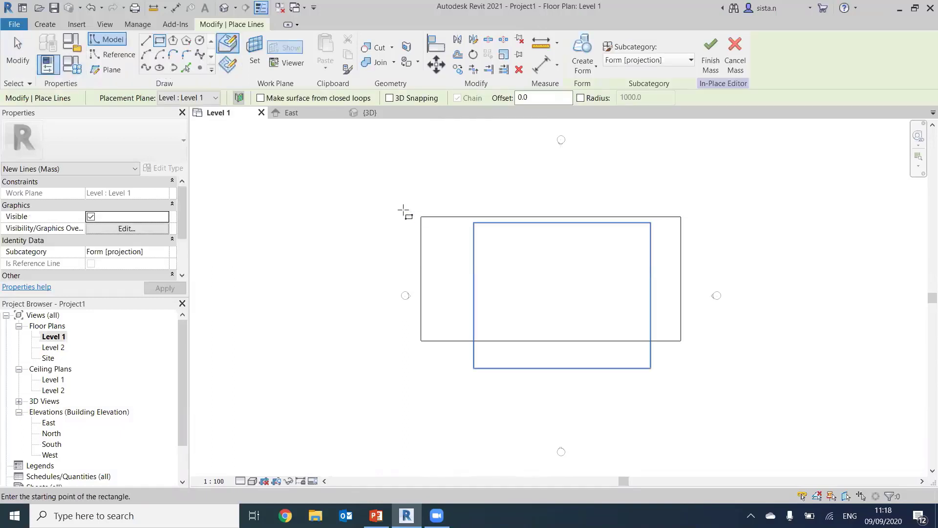
pyautogui.click(170, 99)
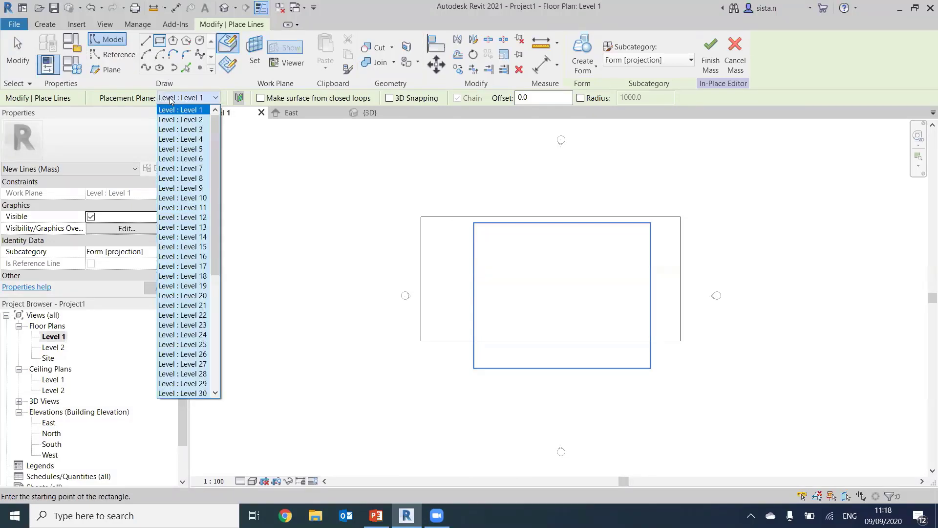
pyautogui.click(186, 209)
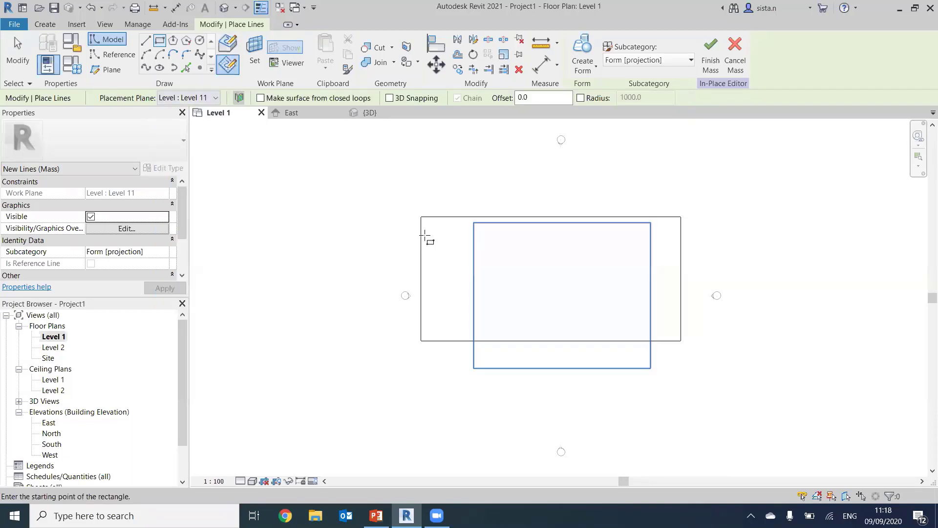
pyautogui.click(419, 216)
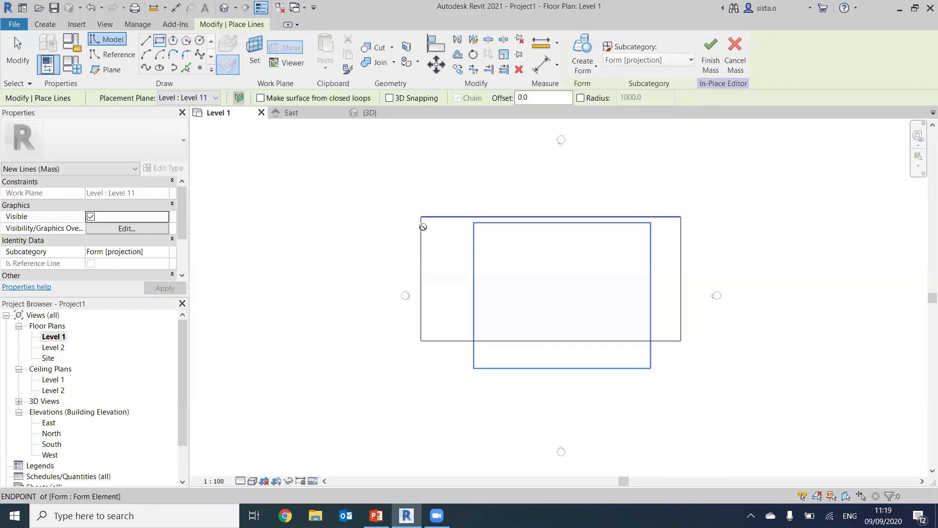
pyautogui.scroll(3, 504, 326)
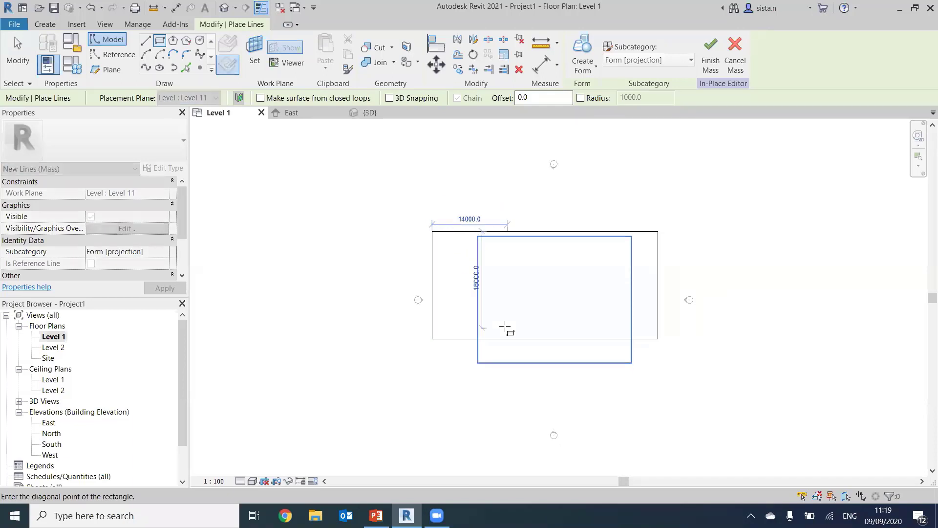
pyautogui.moveTo(507, 343); pyautogui.dragTo(494, 368, button='middle')
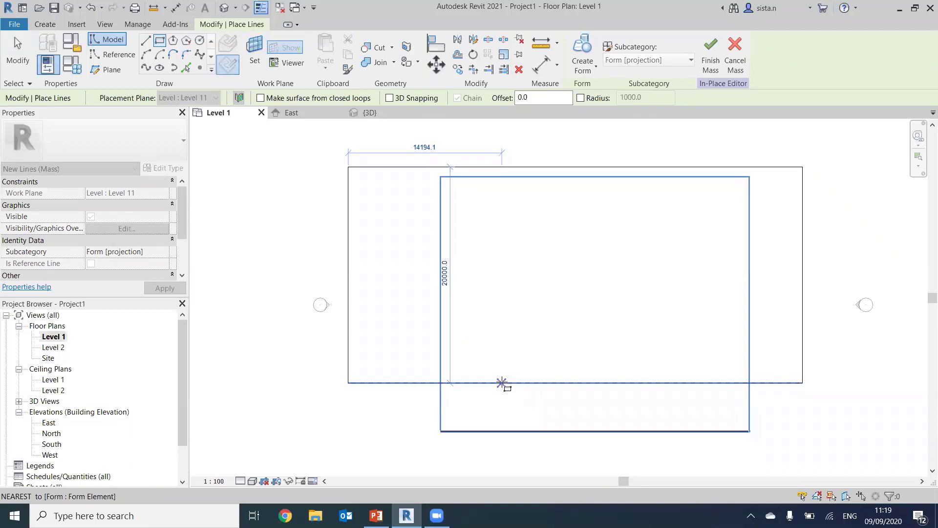
pyautogui.middleClick(502, 382)
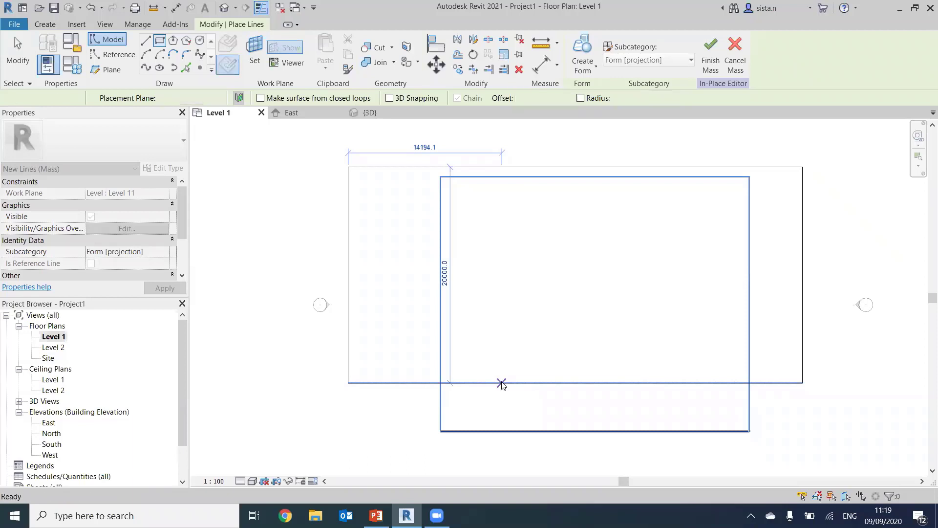
pyautogui.middleClick(502, 382)
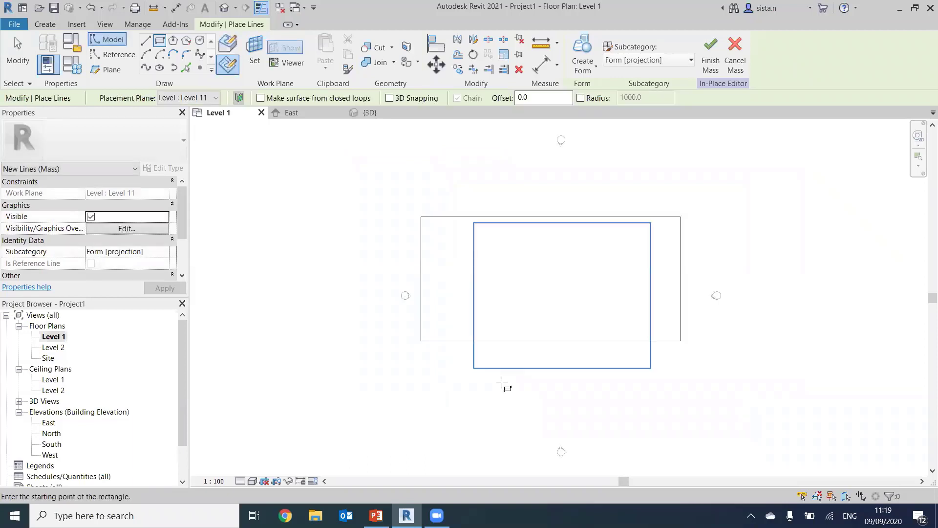
# In the Site floor plan, draw a rectangle on Level 11 about 14700 by 20000 mm from the form's upper-left corner to its lower edge.
pyautogui.doubleClick(48, 358)
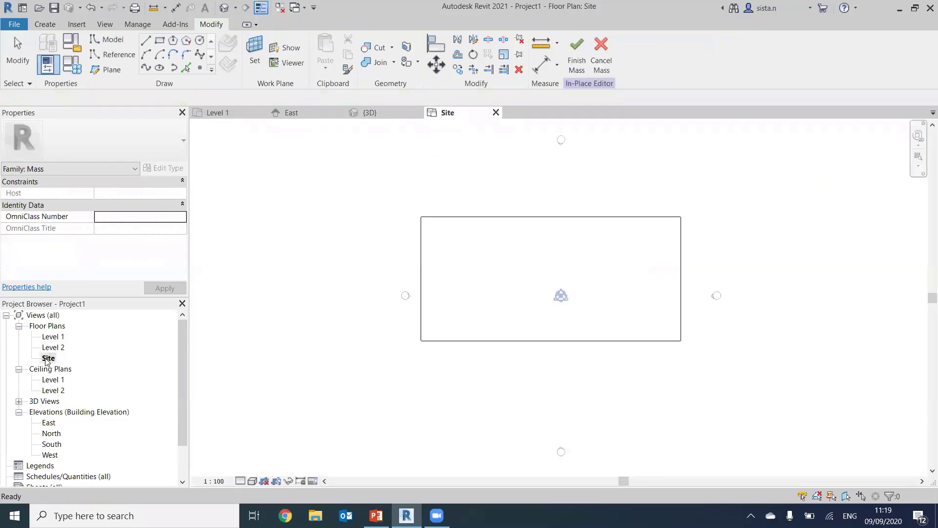
pyautogui.moveTo(497, 264); pyautogui.dragTo(424, 285, button='middle')
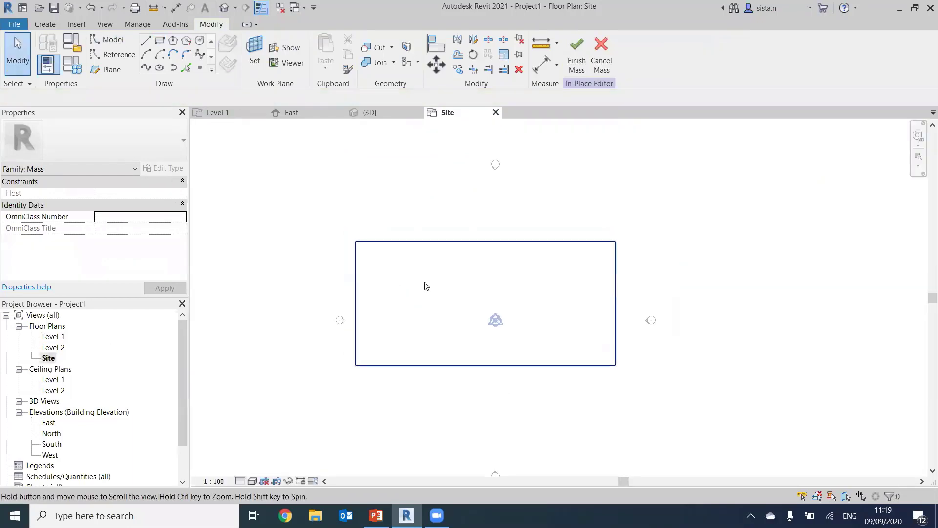
pyautogui.click(161, 41)
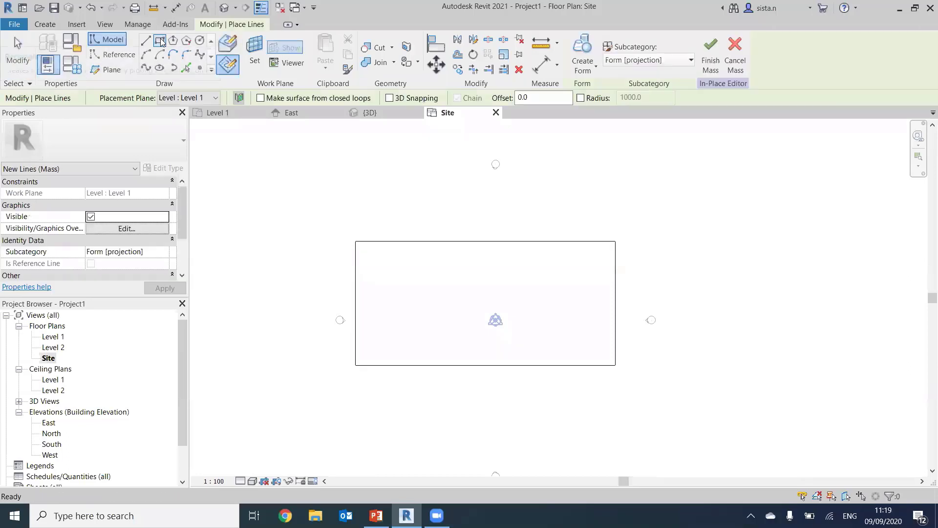
pyautogui.click(185, 97)
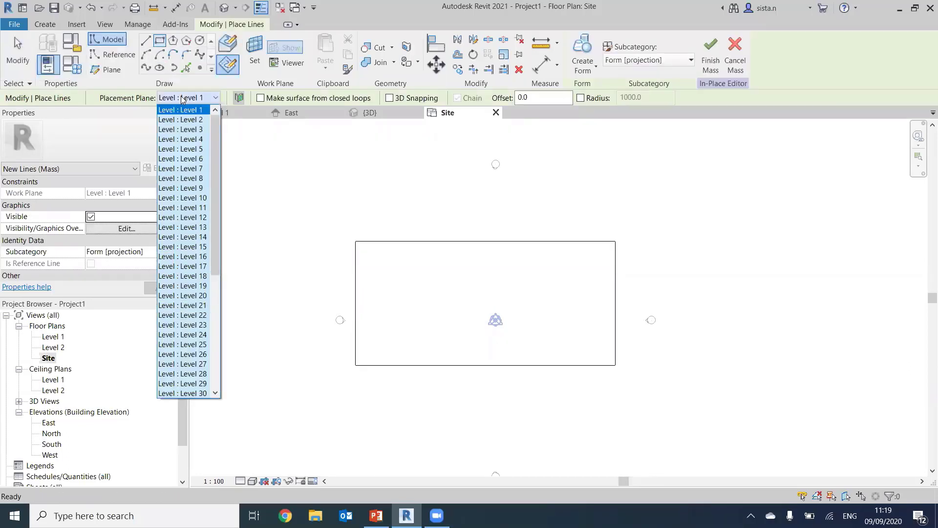
pyautogui.click(195, 208)
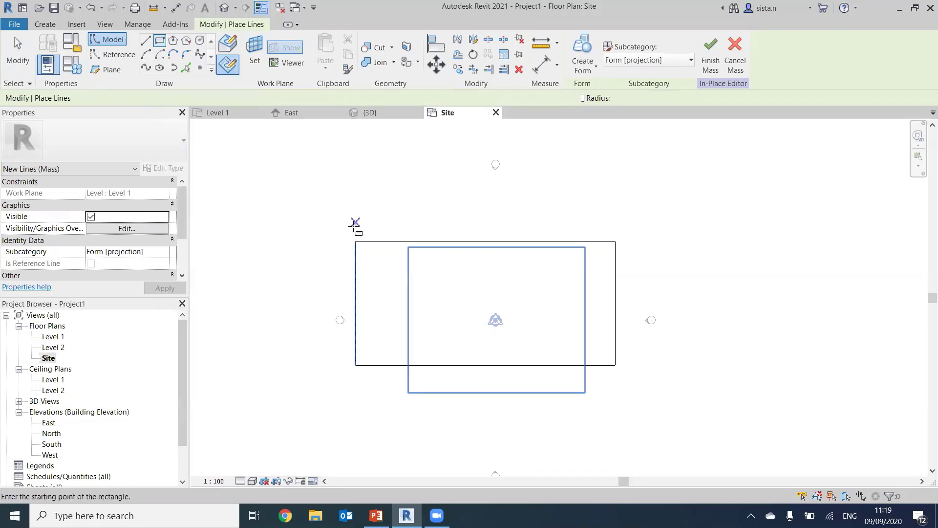
pyautogui.click(355, 241)
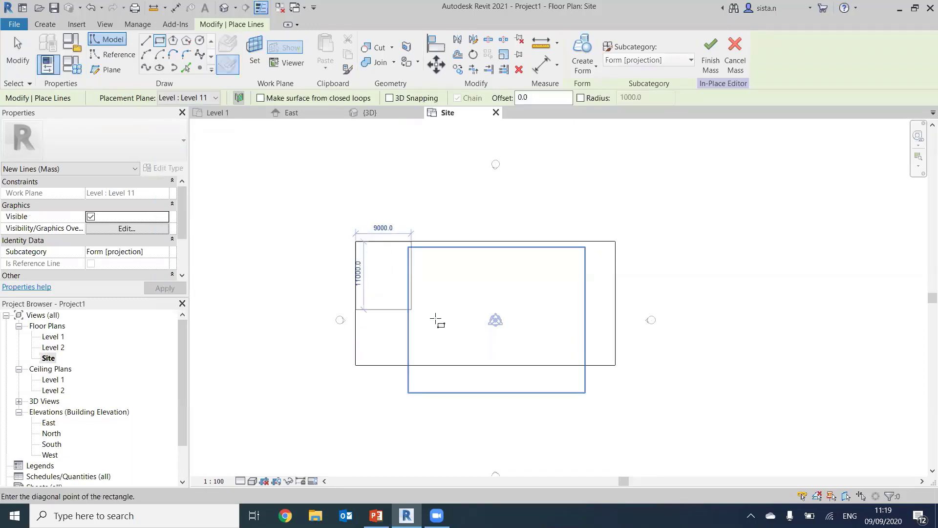
pyautogui.scroll(2, 447, 349)
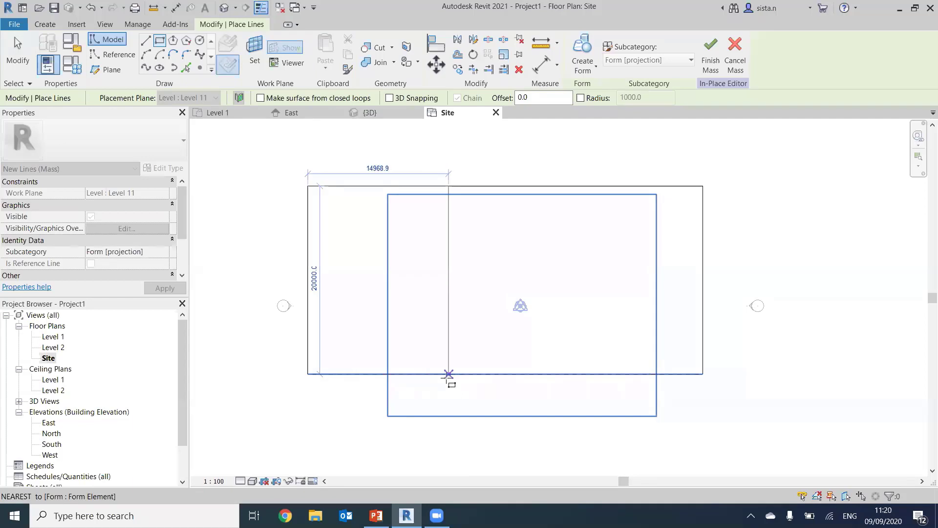
pyautogui.click(448, 374)
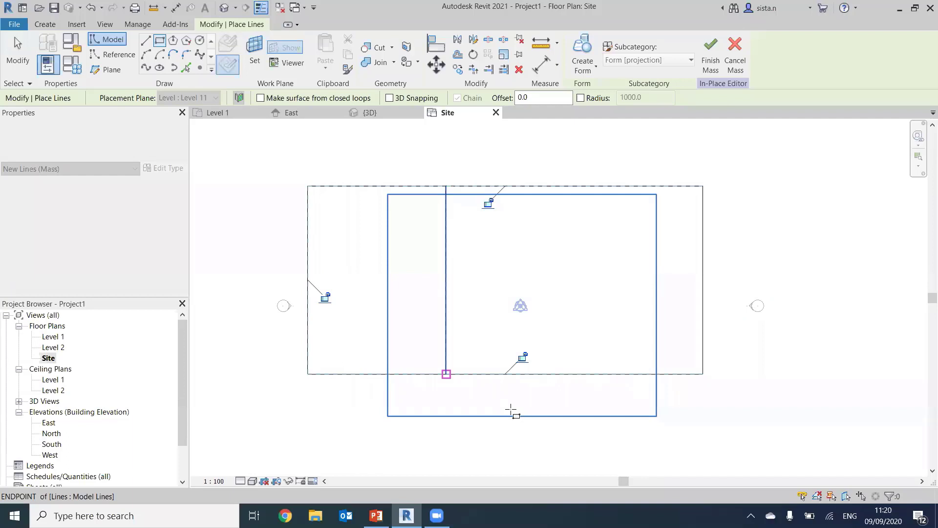
pyautogui.press('Escape')
pyautogui.press('Escape')
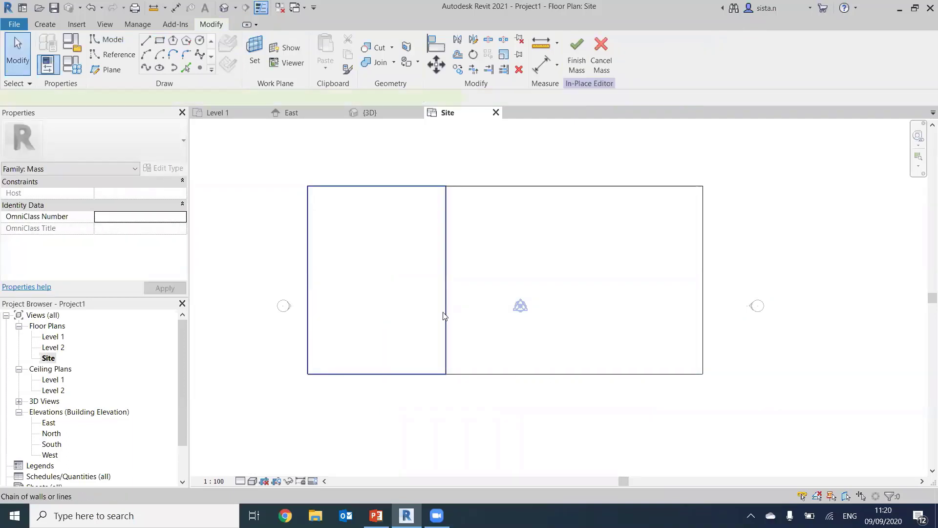
# Set the width of the Level 11 rectangle to 12000 mm by moving its right-hand line.
pyautogui.click(443, 315)
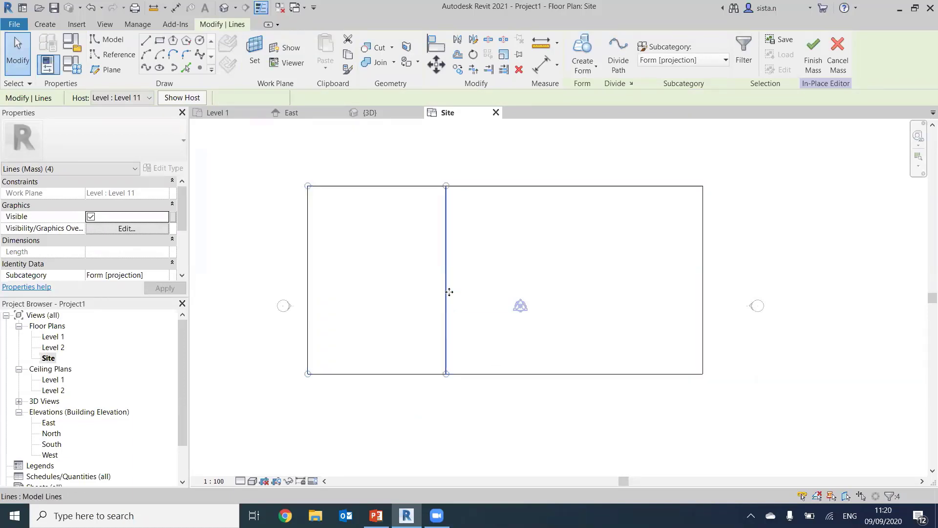
pyautogui.click(449, 292)
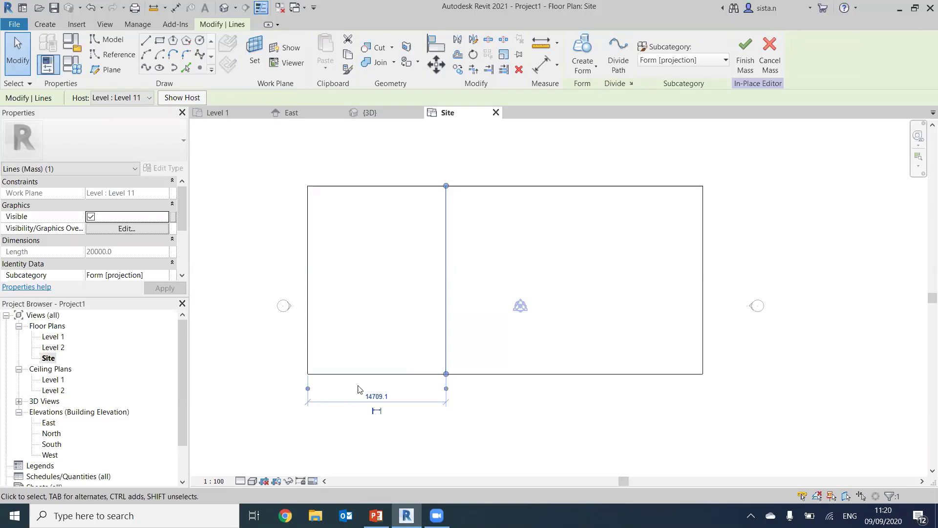
pyautogui.click(374, 398)
pyautogui.write('12000')
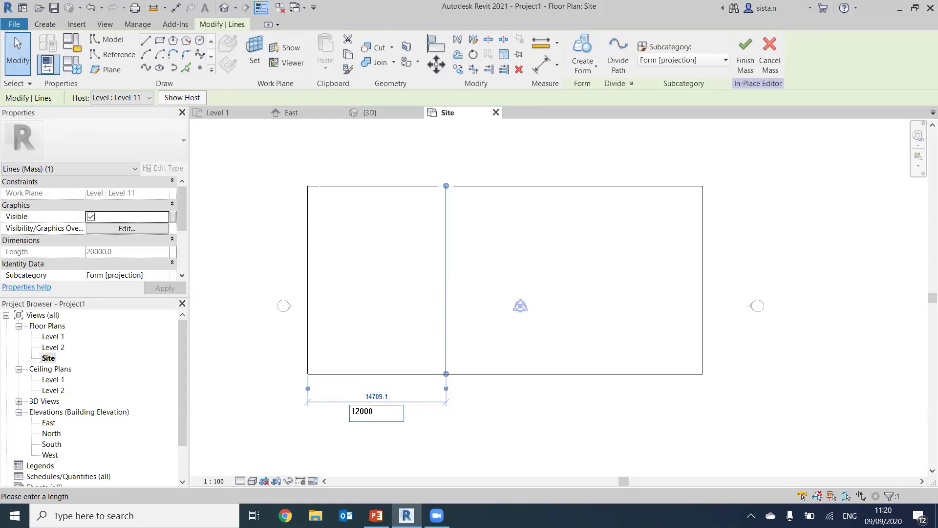
pyautogui.press('Return')
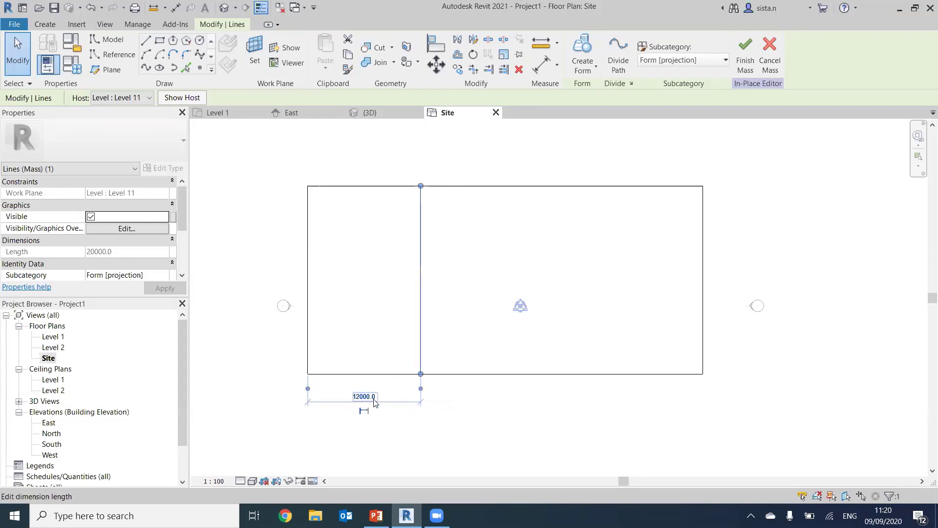
pyautogui.click(387, 164)
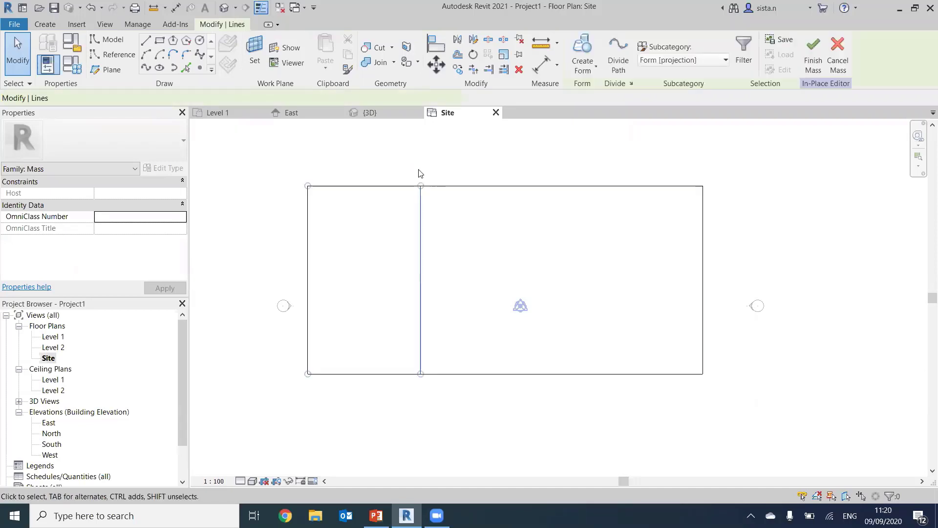
# Copy the Level 11 rectangle to the opposite end of the form, matching its upper-right corner to the form's upper-right corner.
pyautogui.press('c')
pyautogui.press('c')
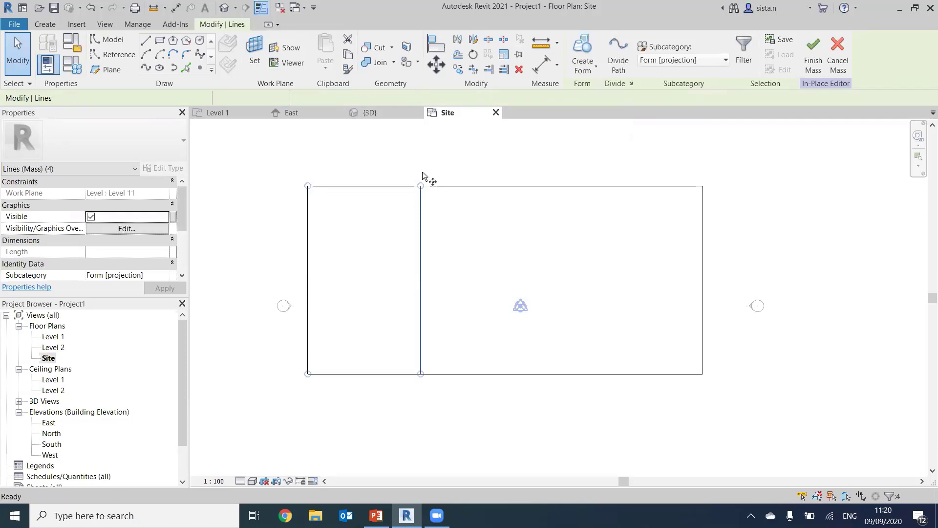
pyautogui.click(421, 186)
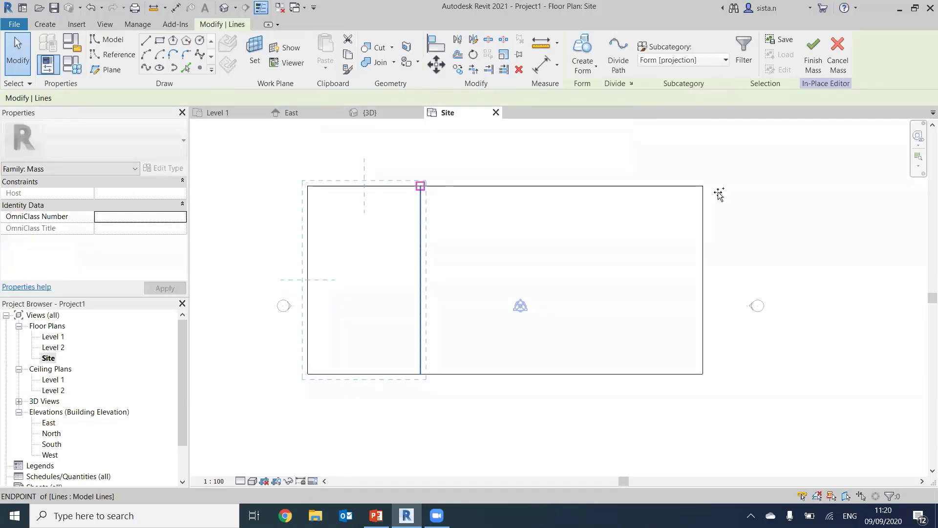
pyautogui.click(703, 189)
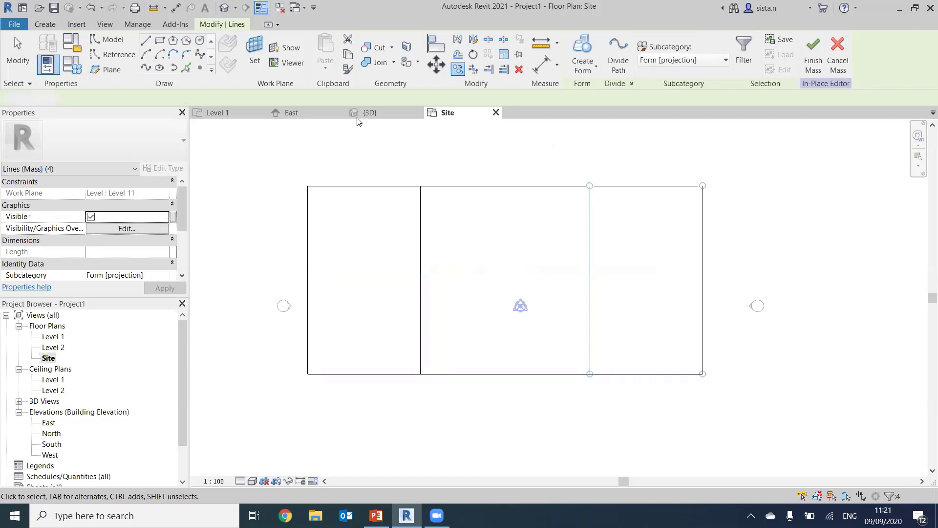
pyautogui.press('Escape')
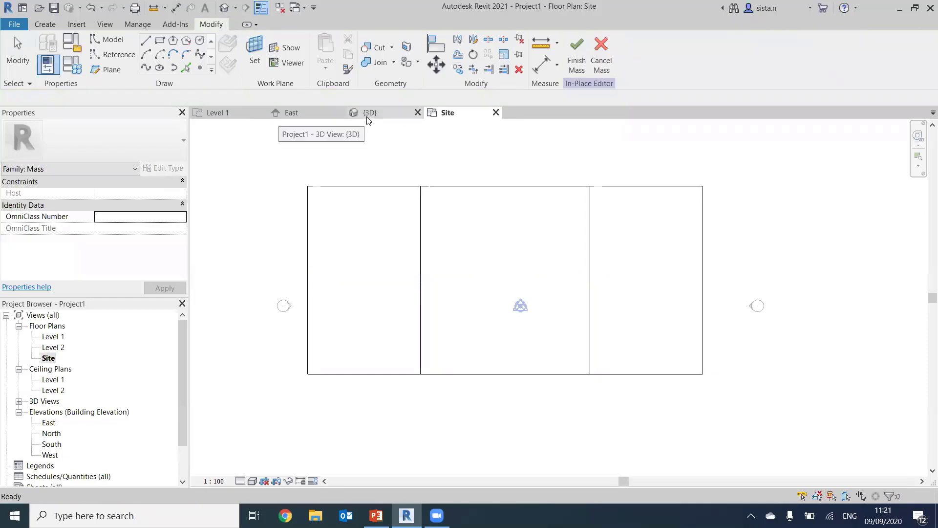
# In the 3D view, create a solid form from each of the two Level 11 rectangles.
pyautogui.click(368, 113)
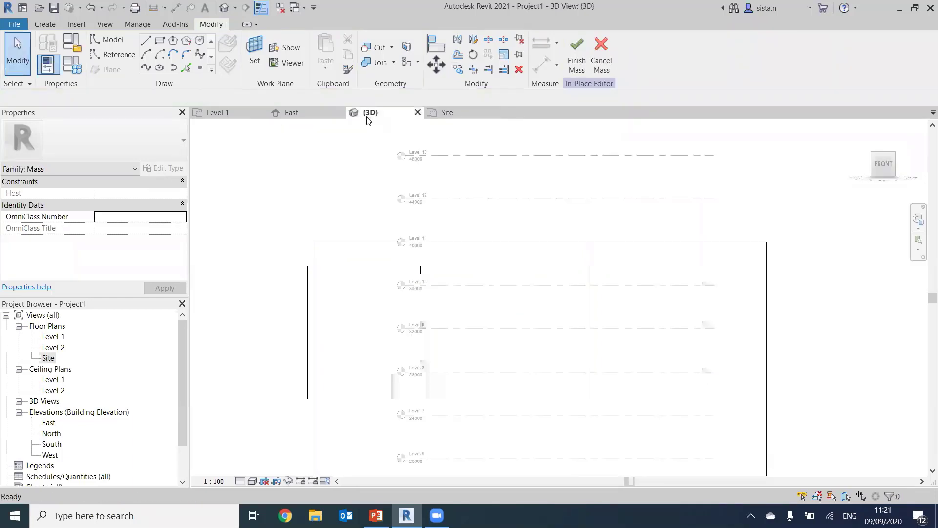
pyautogui.keyDown('shift'); pyautogui.moveTo(569, 187); pyautogui.dragTo(471, 305, button='middle'); pyautogui.keyUp('shift')
pyautogui.moveTo(494, 208); pyautogui.dragTo(449, 293, button='middle')
pyautogui.scroll(-2, 437, 268)
pyautogui.press('Tab')
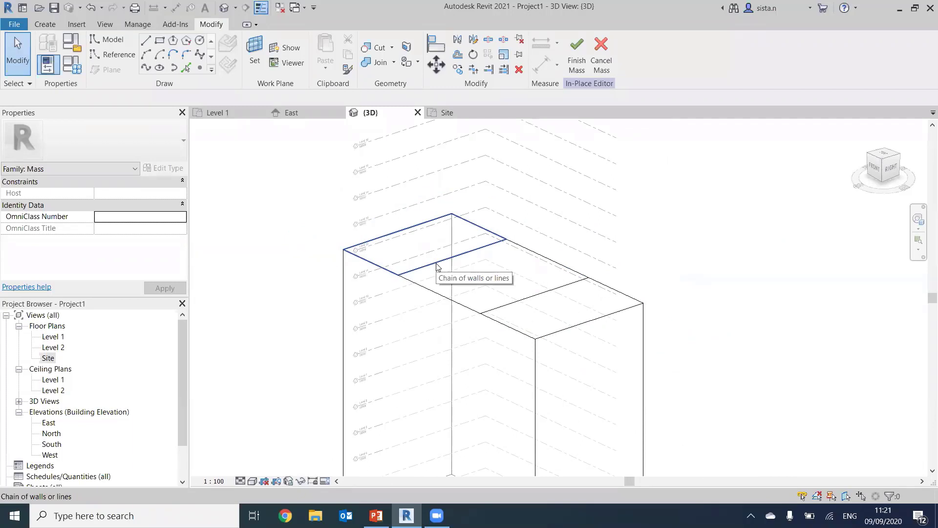
pyautogui.press('Tab')
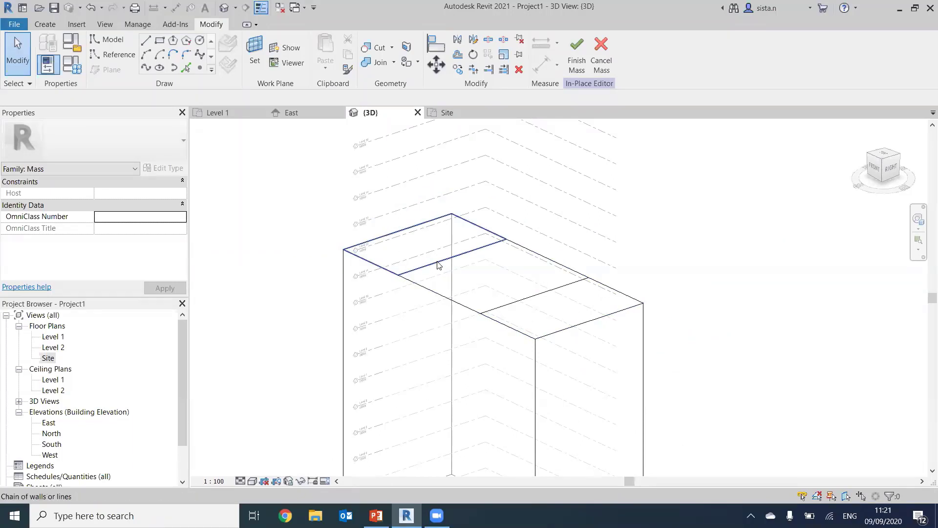
pyautogui.scroll(-1, 438, 263)
pyautogui.moveTo(440, 251); pyautogui.dragTo(425, 310, button='middle')
pyautogui.press('Tab')
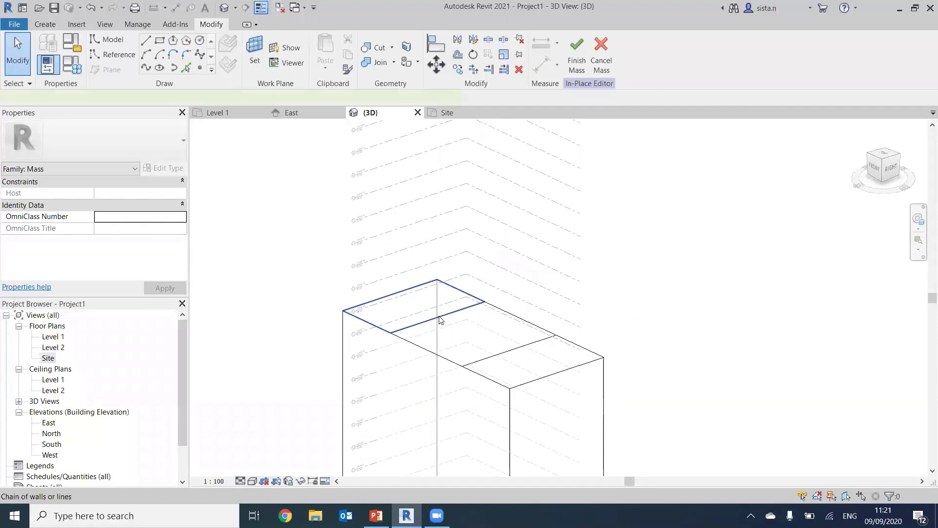
pyautogui.click(445, 315)
pyautogui.click(584, 43)
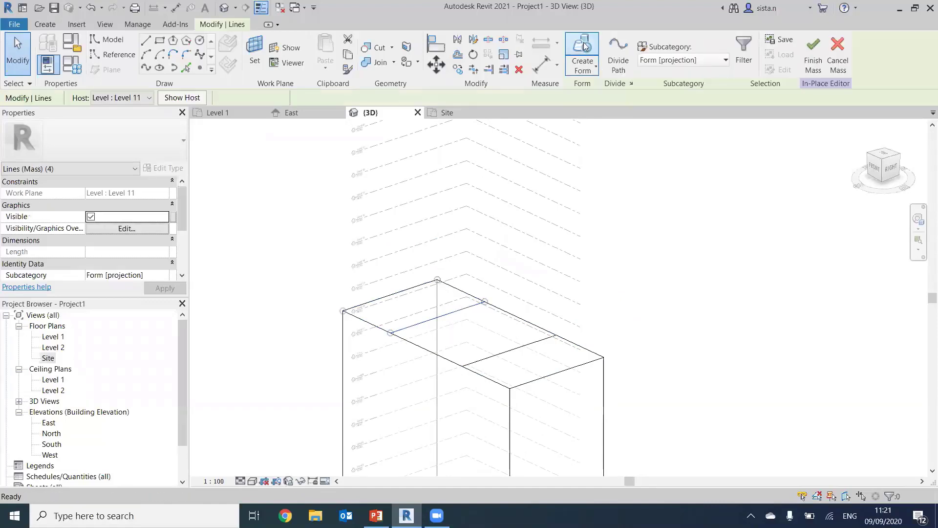
pyautogui.click(539, 343)
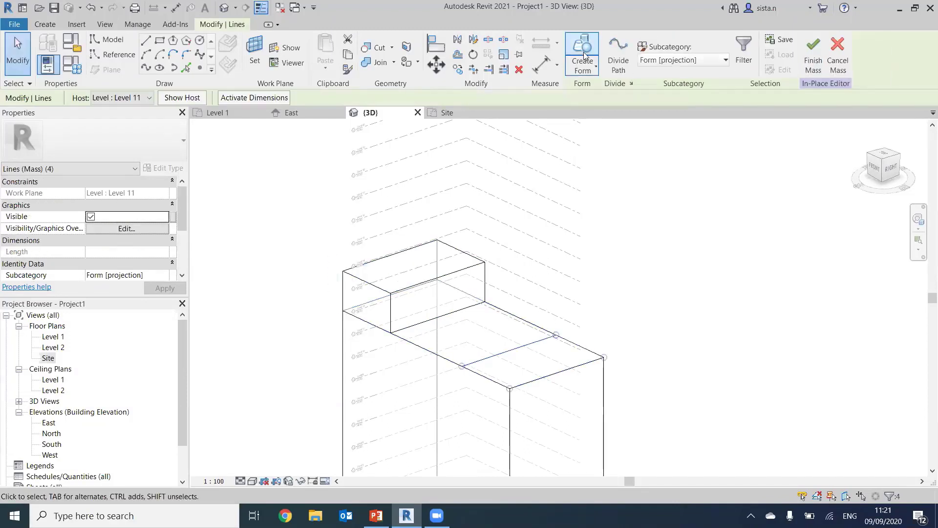
pyautogui.click(584, 52)
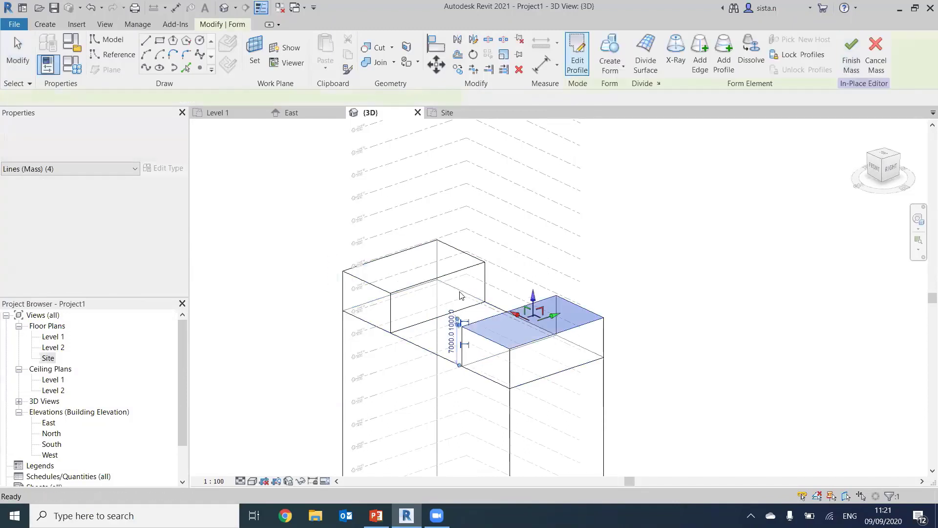
# Examine the level lines above the new forms, from Level 50 down to the form tops, to work out the tower height.
pyautogui.moveTo(535, 247); pyautogui.dragTo(493, 285, button='middle')
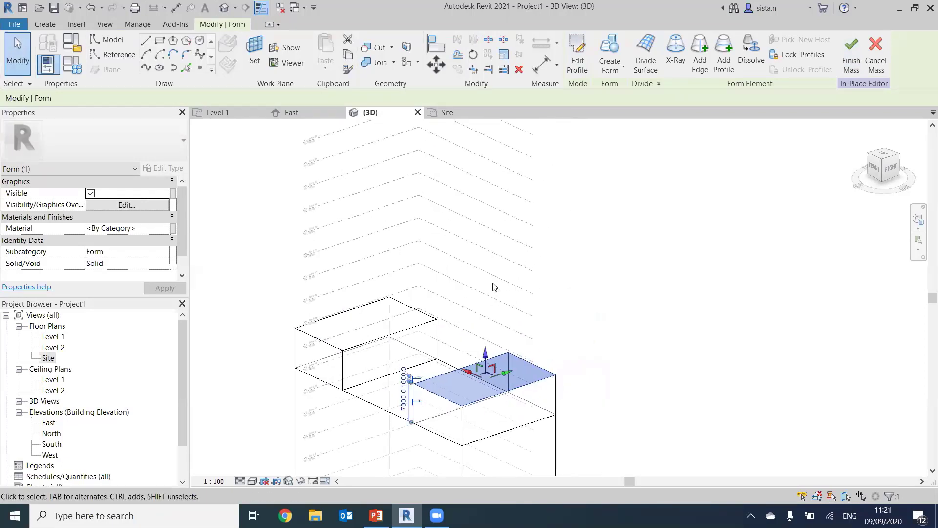
pyautogui.scroll(-2, 494, 286)
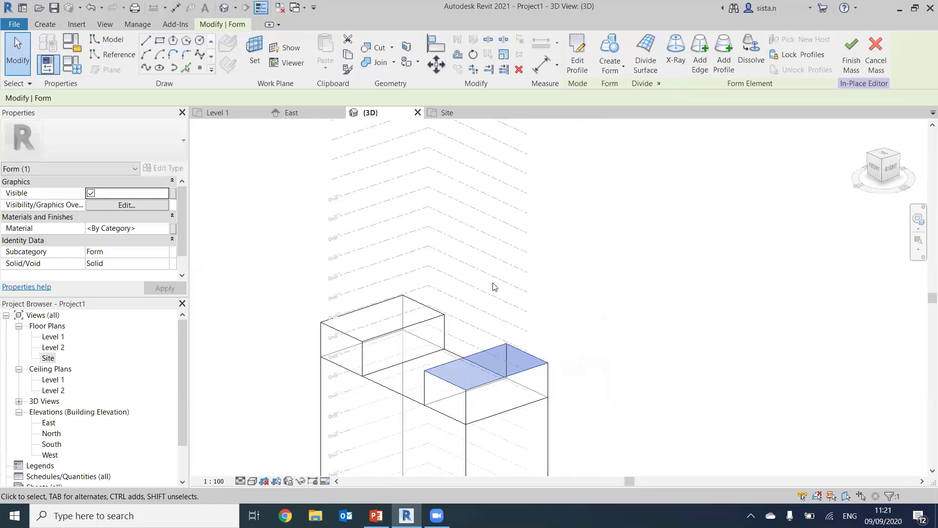
pyautogui.moveTo(431, 203)
pyautogui.mouseDown(button='middle')
pyautogui.moveTo(435, 238)
pyautogui.moveTo(410, 331)
pyautogui.moveTo(429, 231)
pyautogui.moveTo(405, 367)
pyautogui.mouseUp(button='middle')
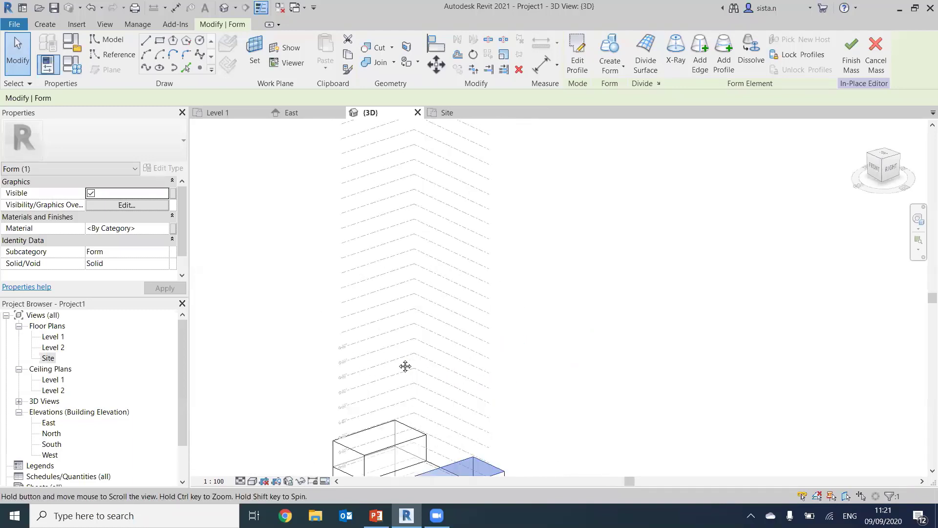
pyautogui.moveTo(402, 219); pyautogui.dragTo(389, 358, button='middle')
pyautogui.scroll(5, 303, 179)
pyautogui.scroll(1, 296, 176)
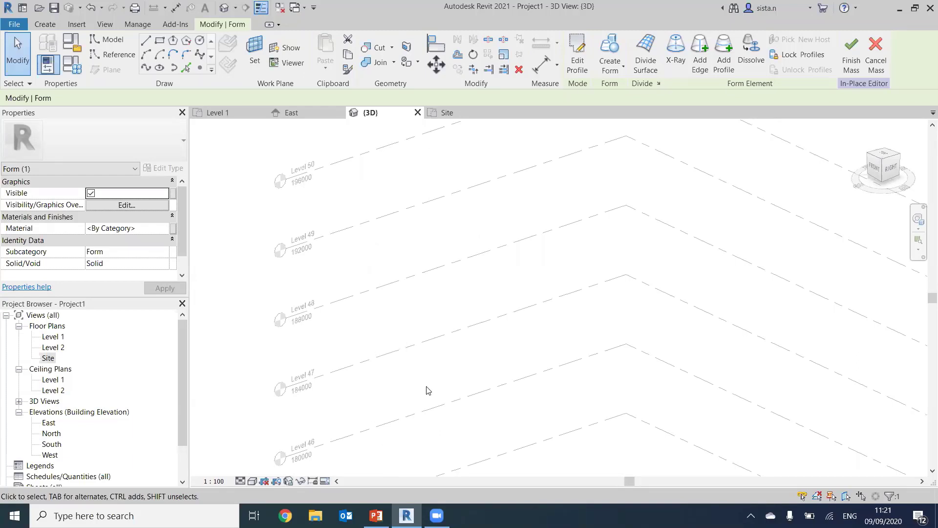
pyautogui.scroll(-2, 488, 416)
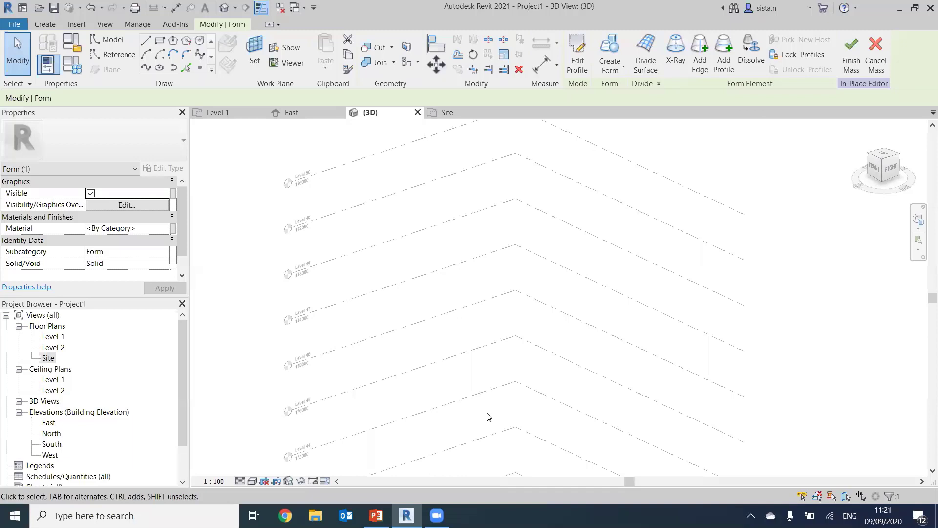
pyautogui.moveTo(486, 413); pyautogui.dragTo(467, 230, button='middle')
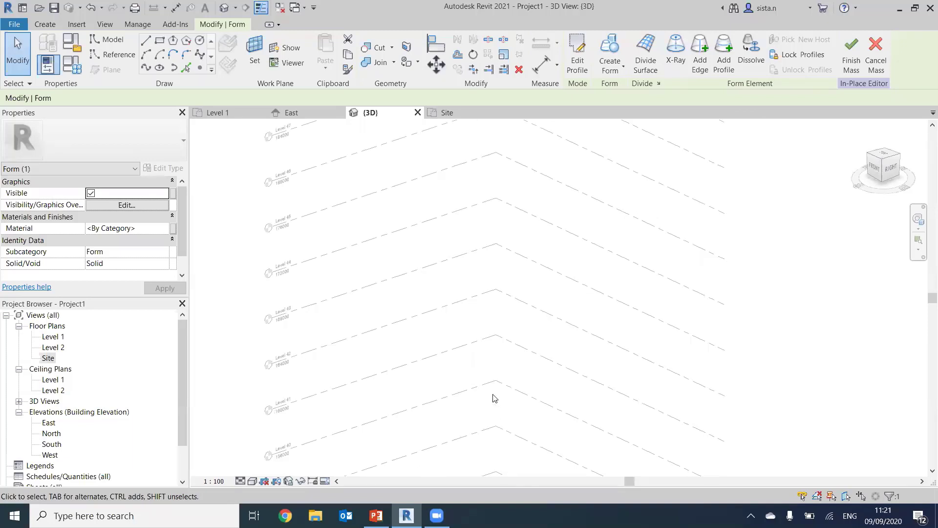
pyautogui.moveTo(492, 398); pyautogui.dragTo(468, 251, button='middle')
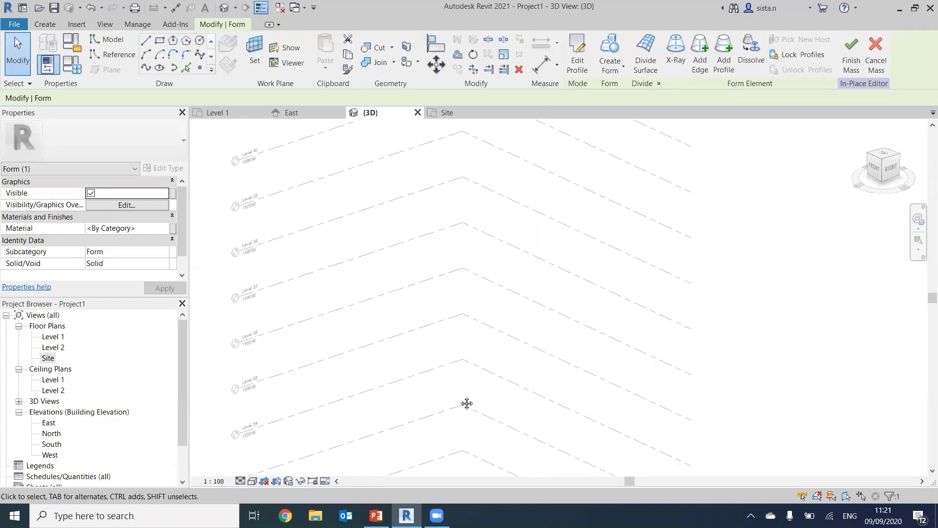
pyautogui.moveTo(467, 403); pyautogui.dragTo(507, 224, button='middle')
pyautogui.scroll(-1, 465, 433)
pyautogui.moveTo(467, 404); pyautogui.dragTo(476, 165, button='middle')
pyautogui.moveTo(469, 291); pyautogui.dragTo(500, 316, button='middle')
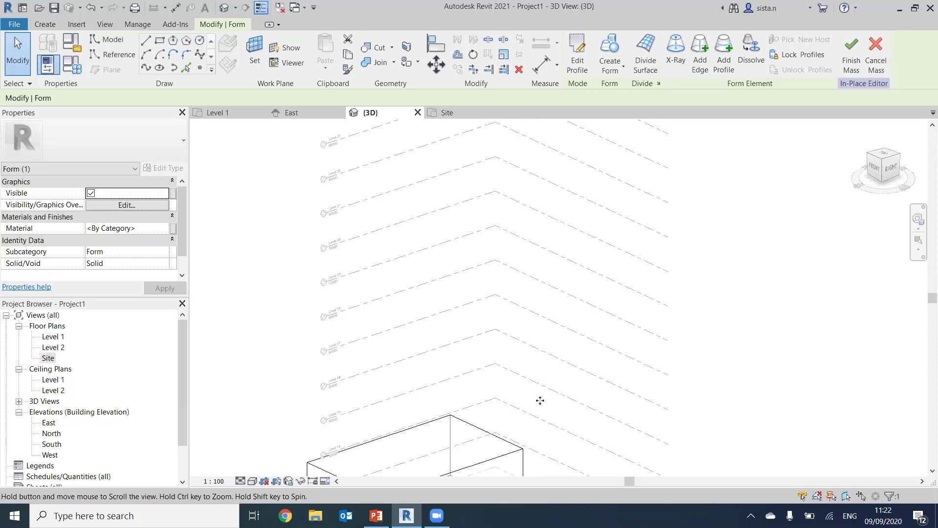
pyautogui.moveTo(540, 400); pyautogui.dragTo(514, 221, button='middle')
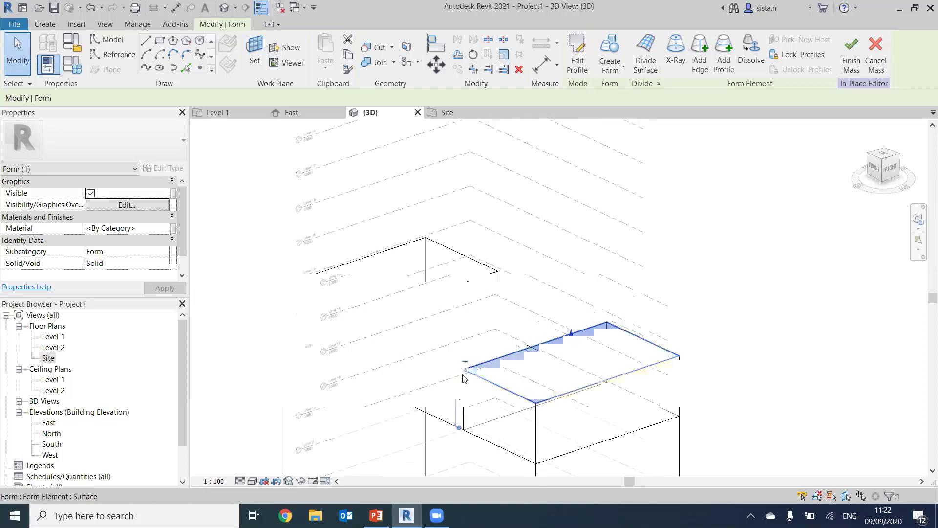
# Set the height of the right-hand upper form to 160000 mm.
pyautogui.moveTo(462, 379); pyautogui.dragTo(453, 314, button='middle')
pyautogui.click(441, 325)
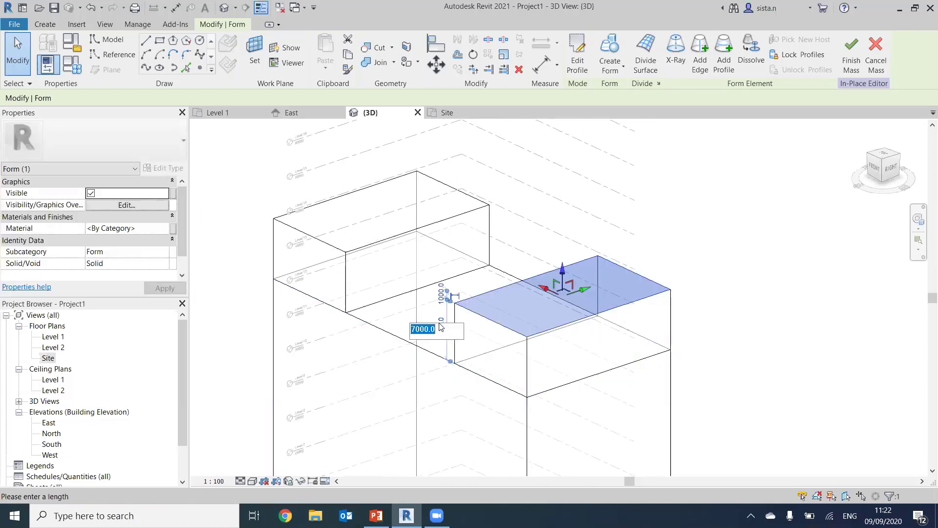
pyautogui.write('160000')
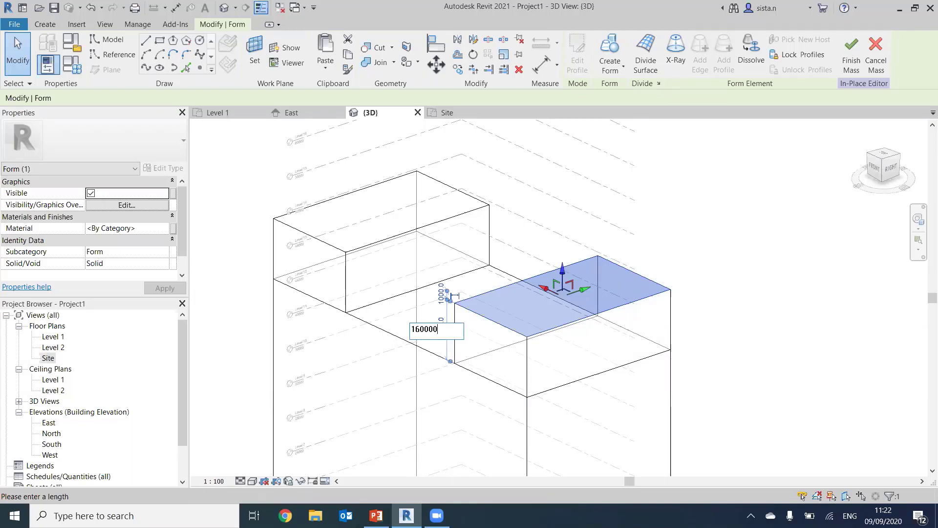
pyautogui.press('Return')
# Select the top face of the left-hand upper form and set the form's height to 160000 mm.
pyautogui.click(348, 214)
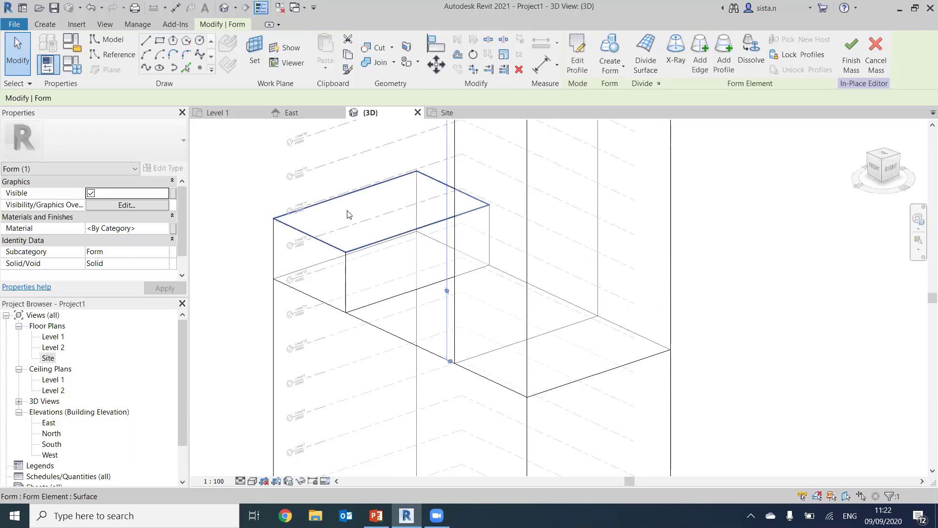
pyautogui.click(347, 214)
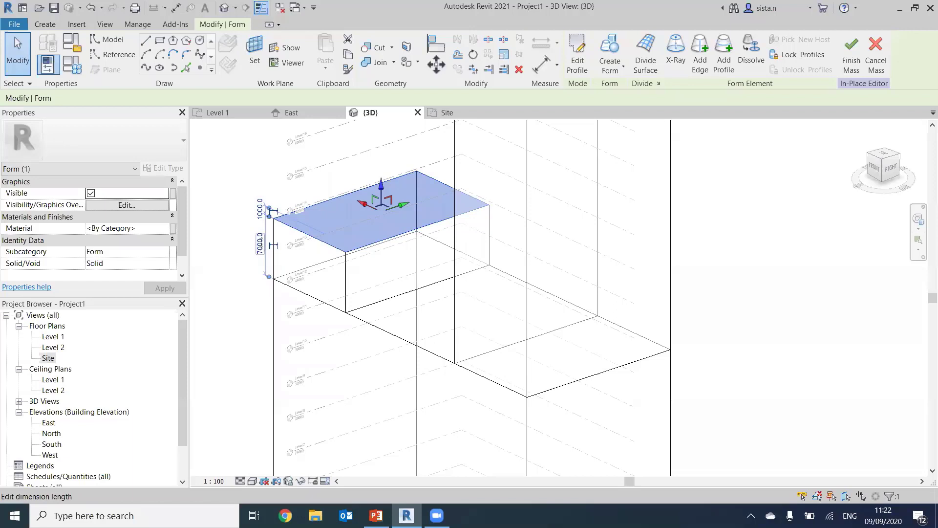
pyautogui.click(261, 244)
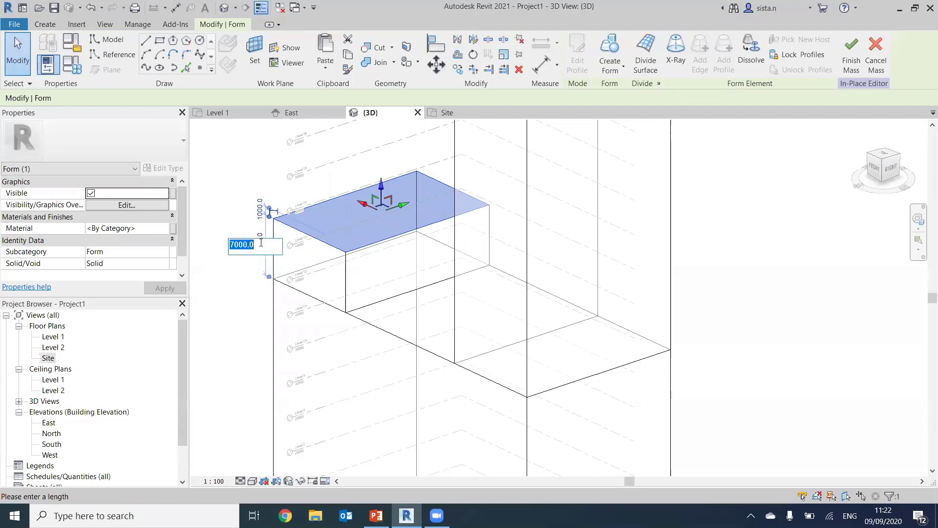
pyautogui.write('160000')
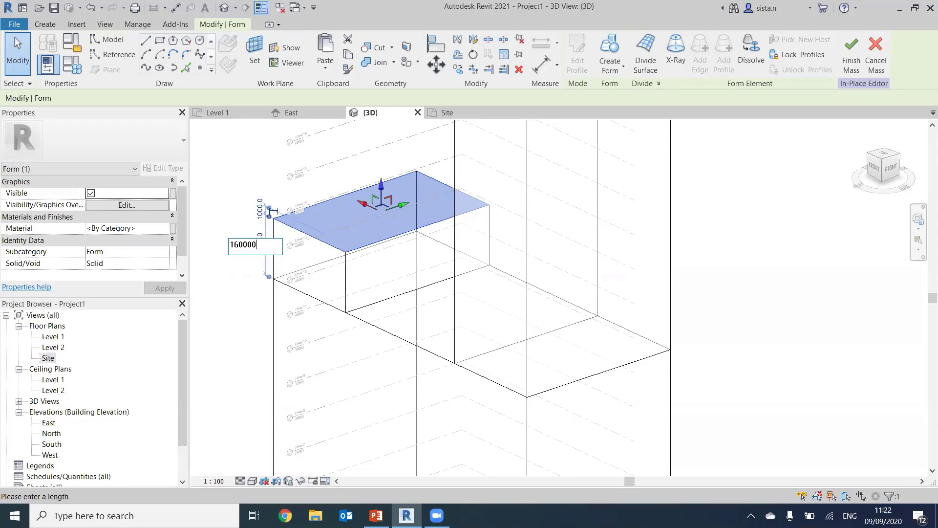
pyautogui.press('Return')
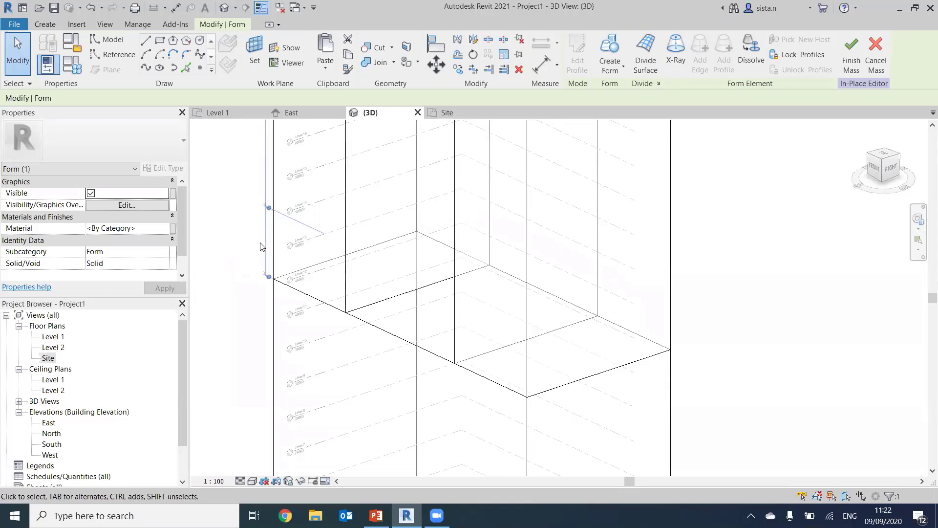
# Examine the whole mass with its base and both towers from an angle, leaving nothing selected.
pyautogui.scroll(-4, 305, 279)
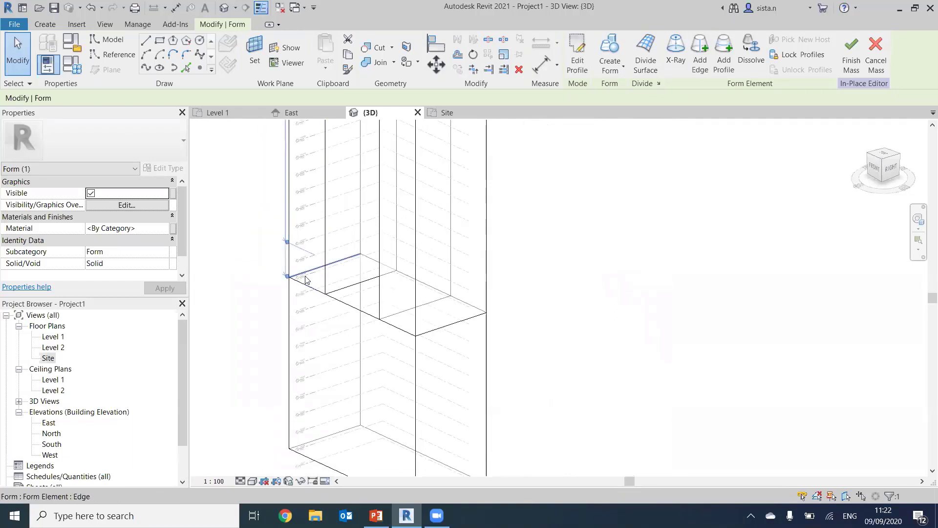
pyautogui.scroll(-1, 305, 279)
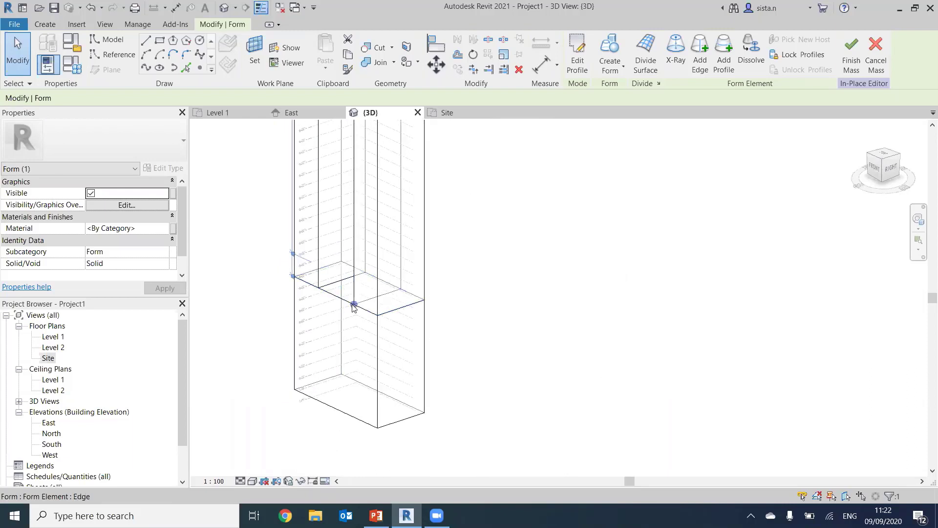
pyautogui.scroll(-1, 350, 307)
pyautogui.scroll(-1, 350, 307)
pyautogui.moveTo(331, 250); pyautogui.dragTo(341, 338, button='middle')
pyautogui.scroll(-2, 337, 313)
pyautogui.keyDown('shift'); pyautogui.moveTo(357, 278); pyautogui.dragTo(370, 288, button='middle'); pyautogui.keyUp('shift')
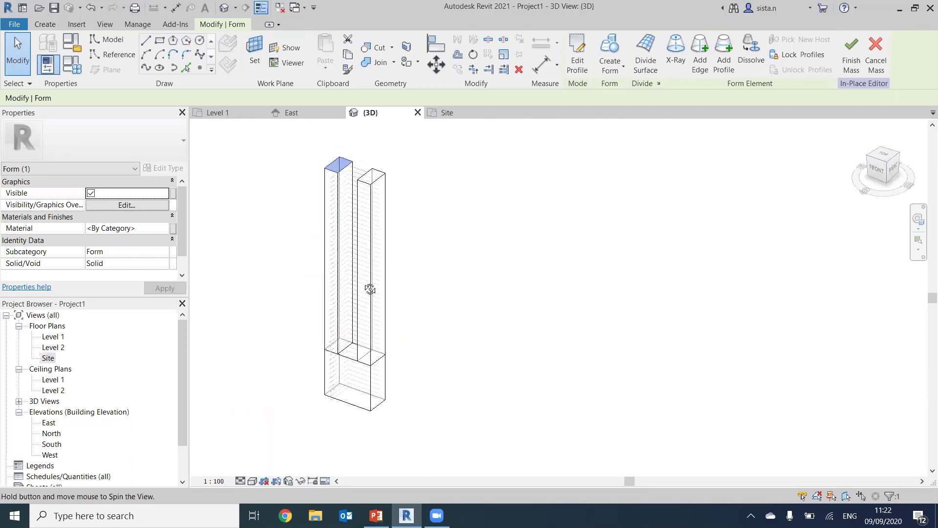
pyautogui.click(421, 275)
pyautogui.click(424, 239)
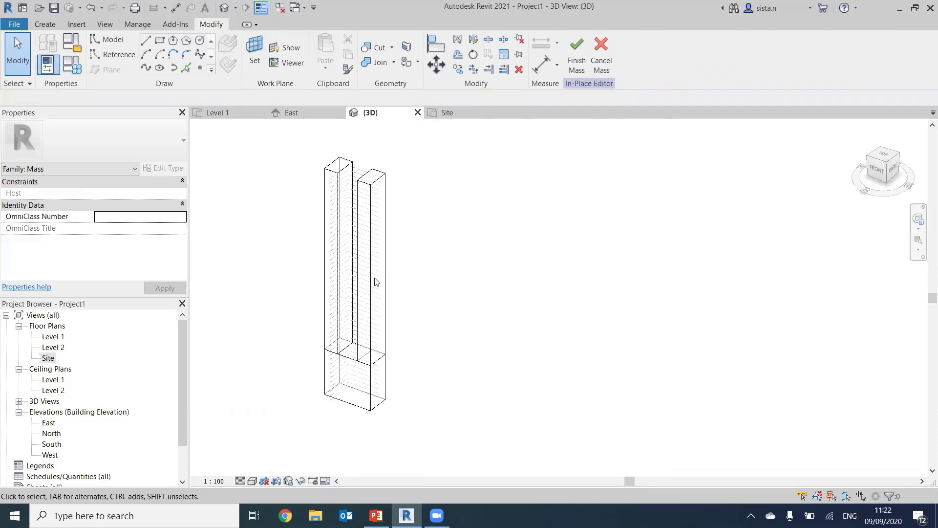
# Select the outer rear vertex at the top of the right-hand tower and turn on X-Ray for that form.
pyautogui.scroll(2, 374, 278)
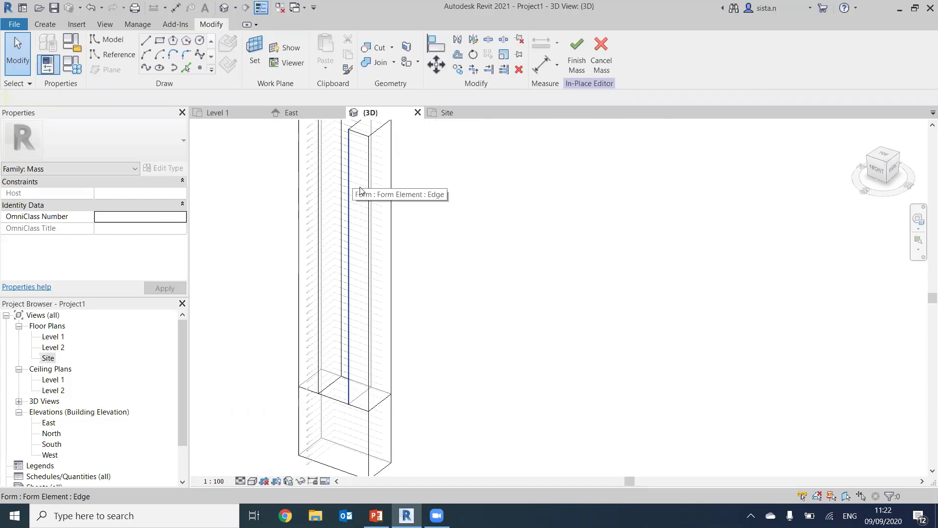
pyautogui.moveTo(360, 188); pyautogui.dragTo(374, 230, button='middle')
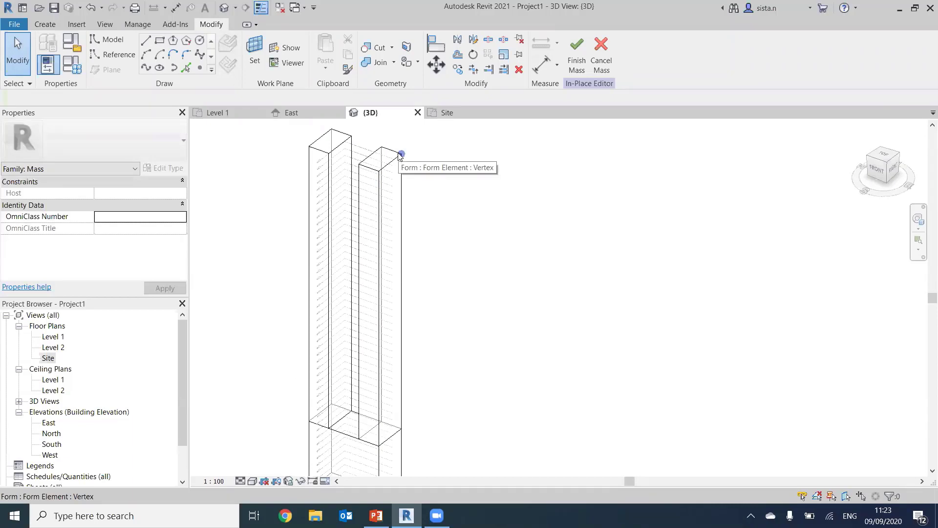
pyautogui.click(400, 154)
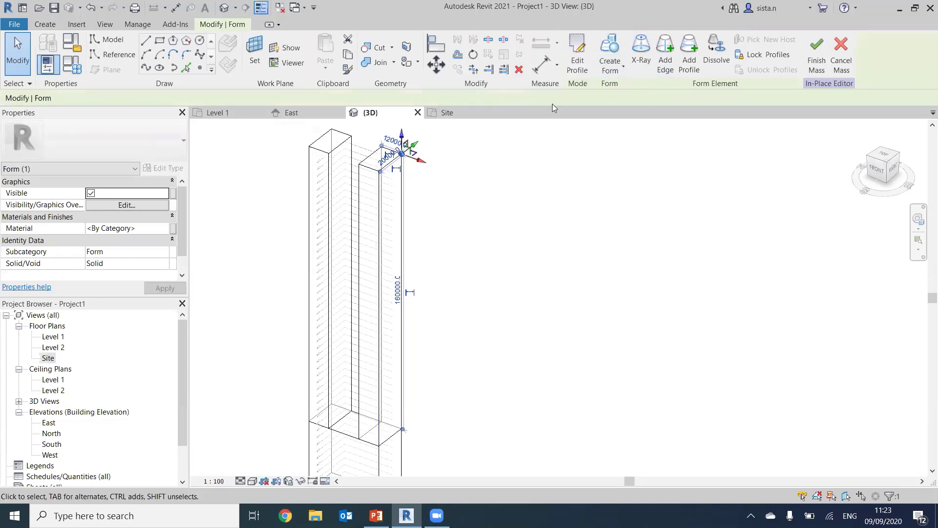
pyautogui.click(642, 57)
pyautogui.scroll(1, 381, 133)
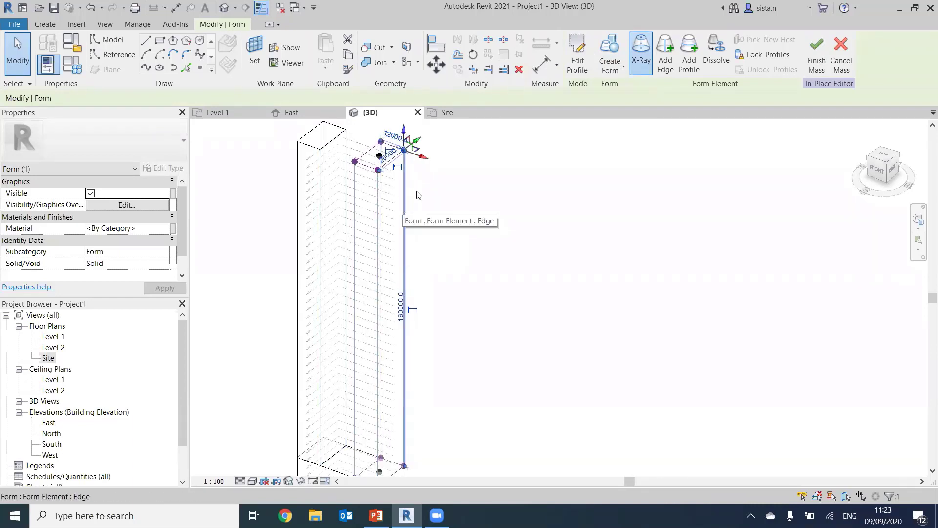
# Add a profile around the right-hand tower about 28880 mm below its top face, leaving nothing selected.
pyautogui.click(688, 66)
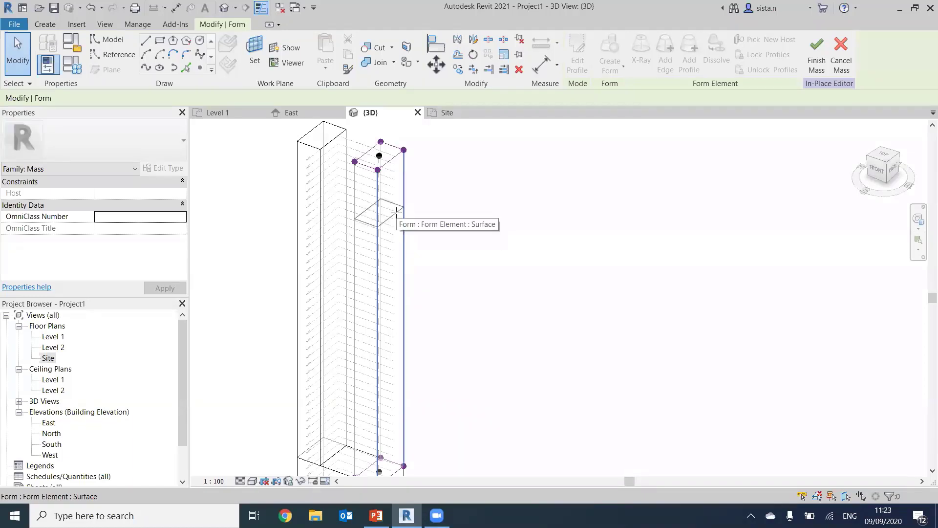
pyautogui.click(396, 212)
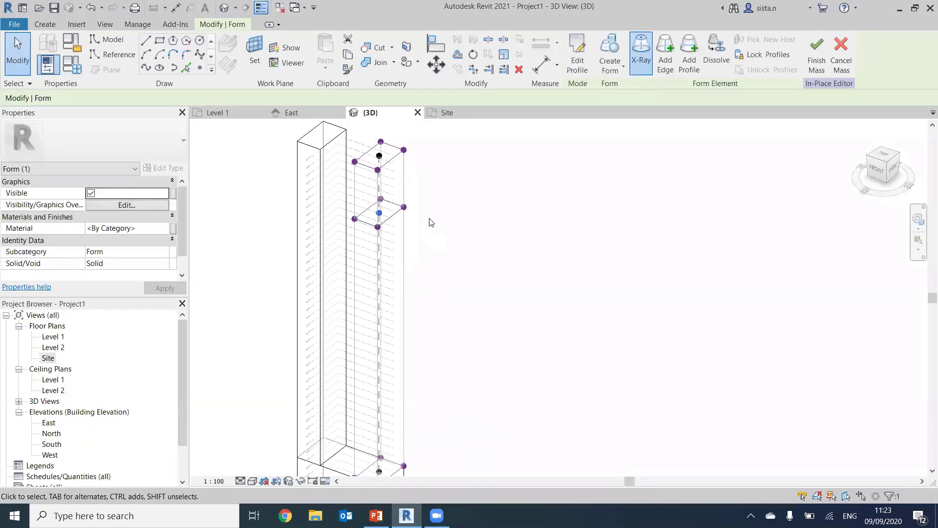
pyautogui.scroll(2, 381, 217)
pyautogui.scroll(3, 391, 217)
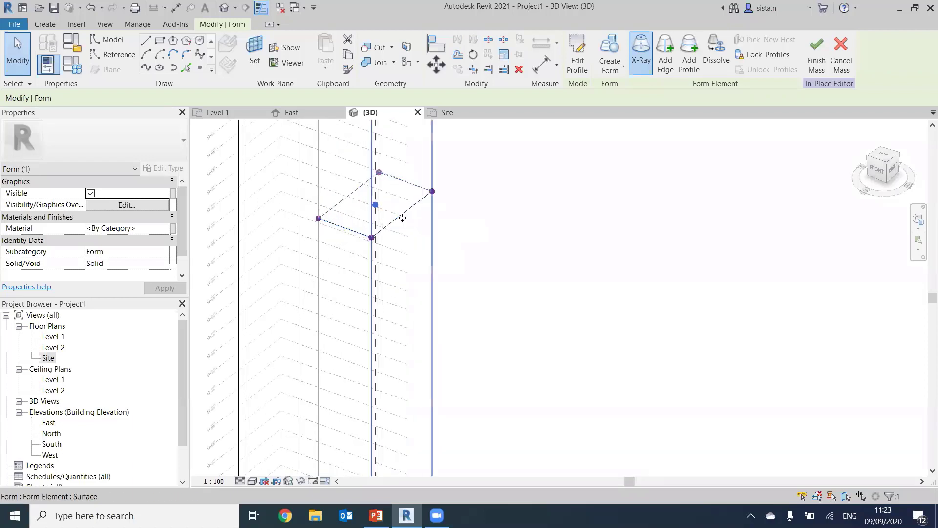
pyautogui.moveTo(425, 224); pyautogui.dragTo(461, 259, button='middle')
pyautogui.press('Escape')
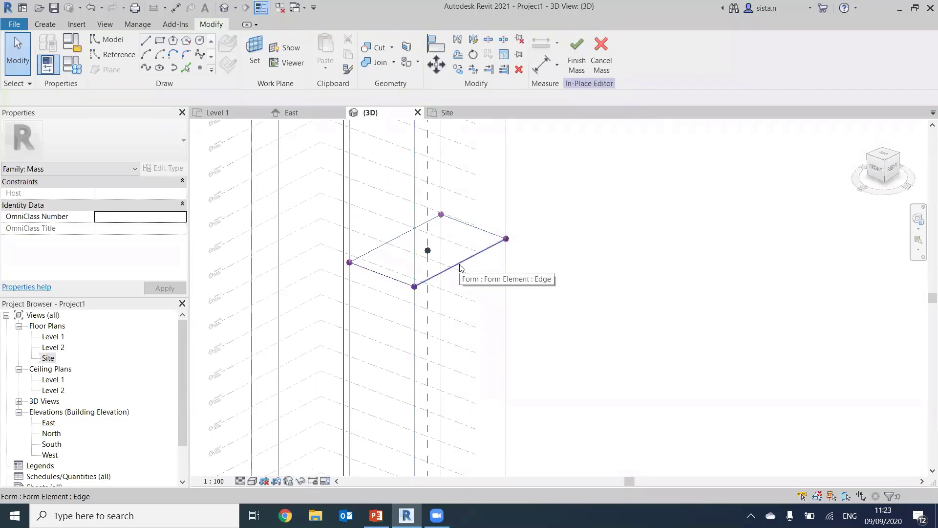
# Select the added profile's edge on the tower's right face and pull it slightly inward, perpendicular to that face.
pyautogui.scroll(-1, 459, 265)
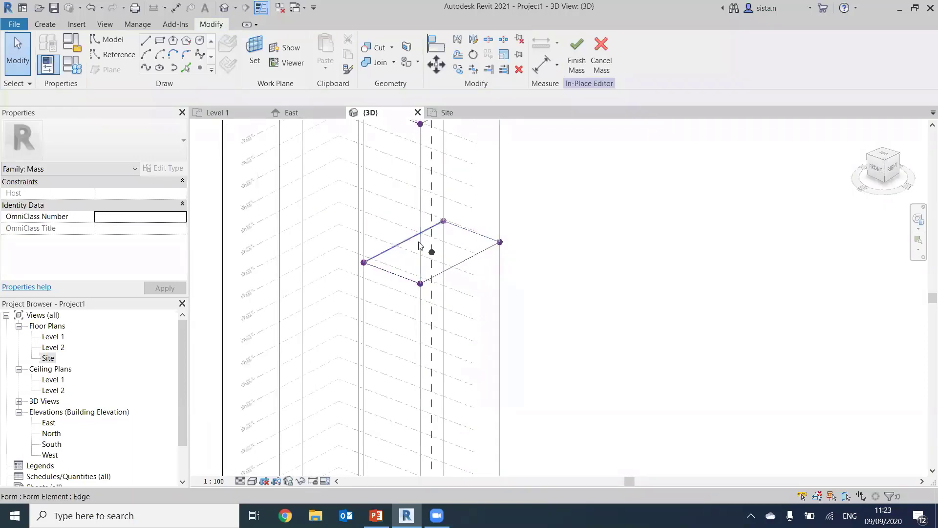
pyautogui.click(473, 271)
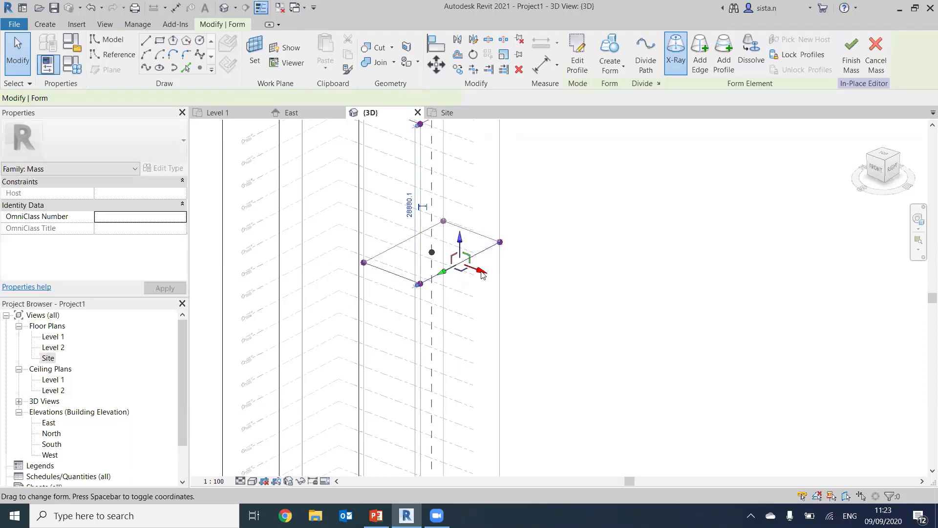
pyautogui.click(481, 274)
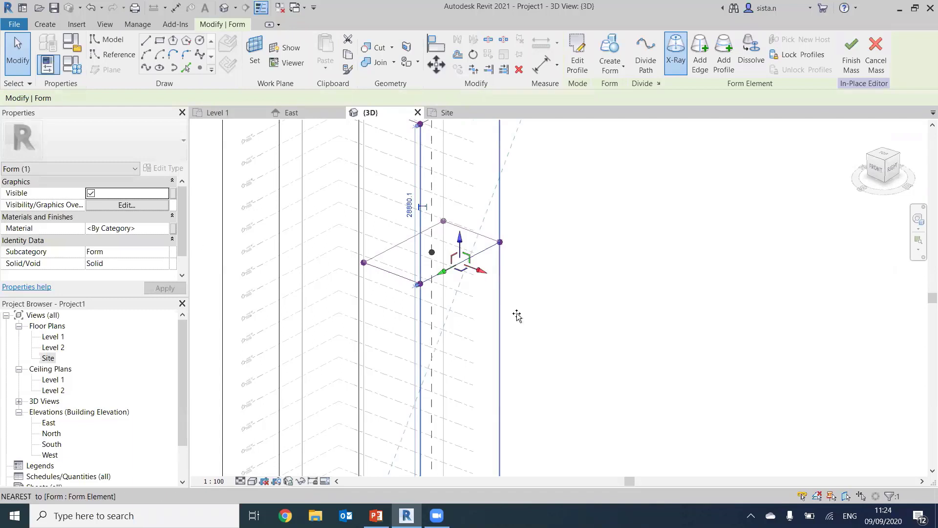
pyautogui.moveTo(522, 320); pyautogui.dragTo(522, 320)
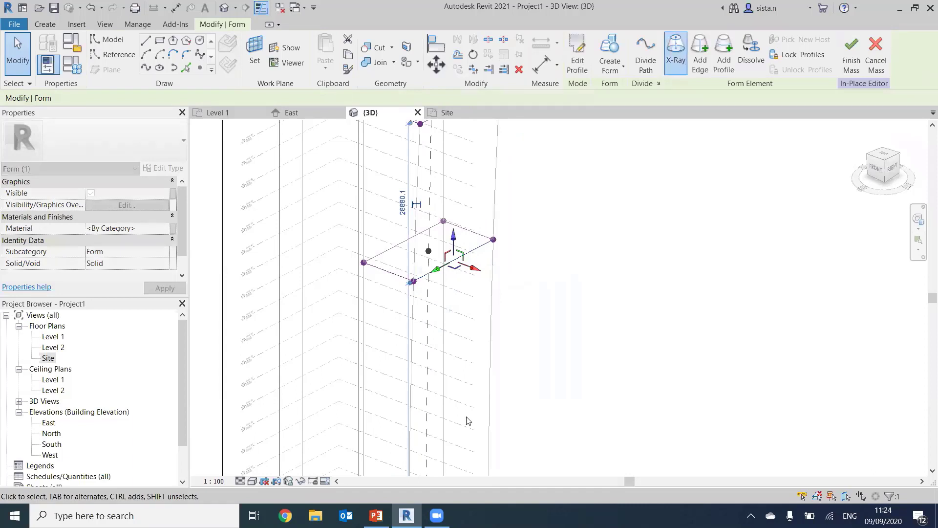
pyautogui.scroll(-2, 519, 308)
pyautogui.moveTo(541, 372); pyautogui.dragTo(562, 344, button='middle')
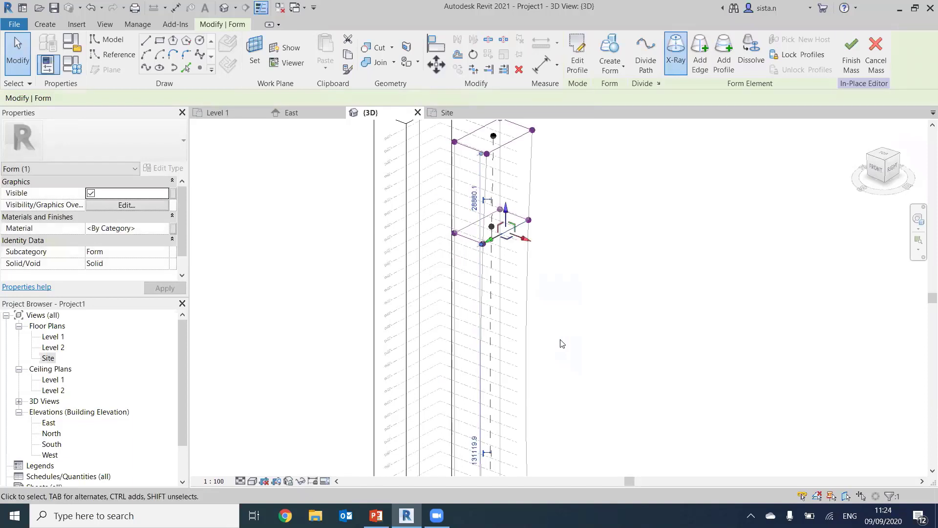
pyautogui.click(720, 64)
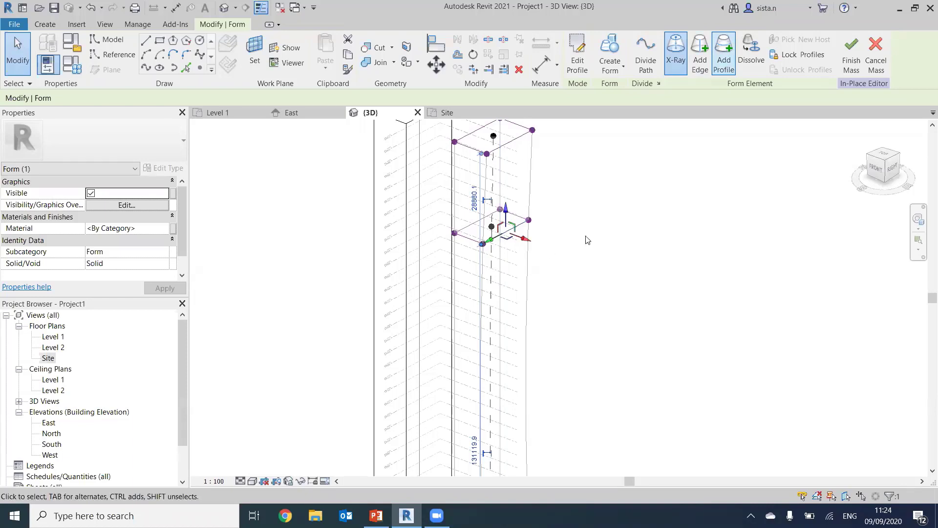
pyautogui.press('Escape')
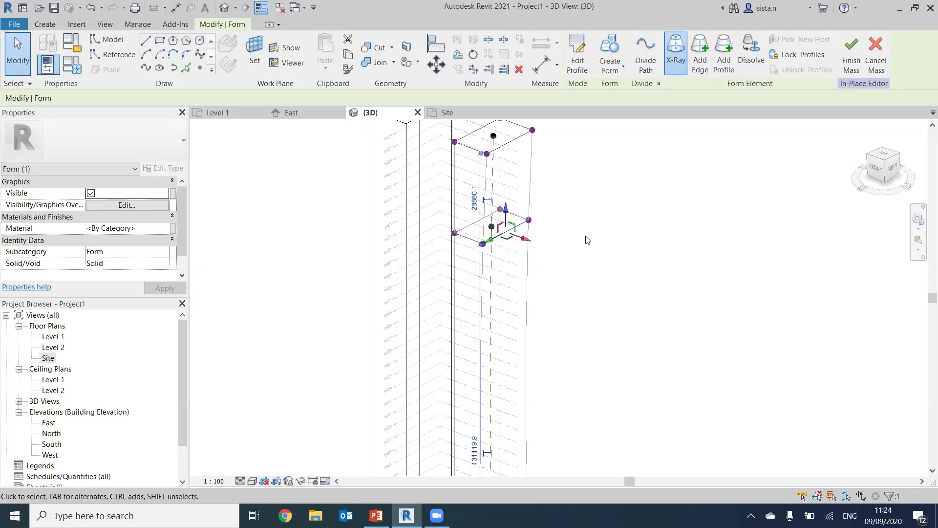
pyautogui.press('Escape')
# Finish the in-place mass and return to the project.
pyautogui.scroll(-4, 587, 239)
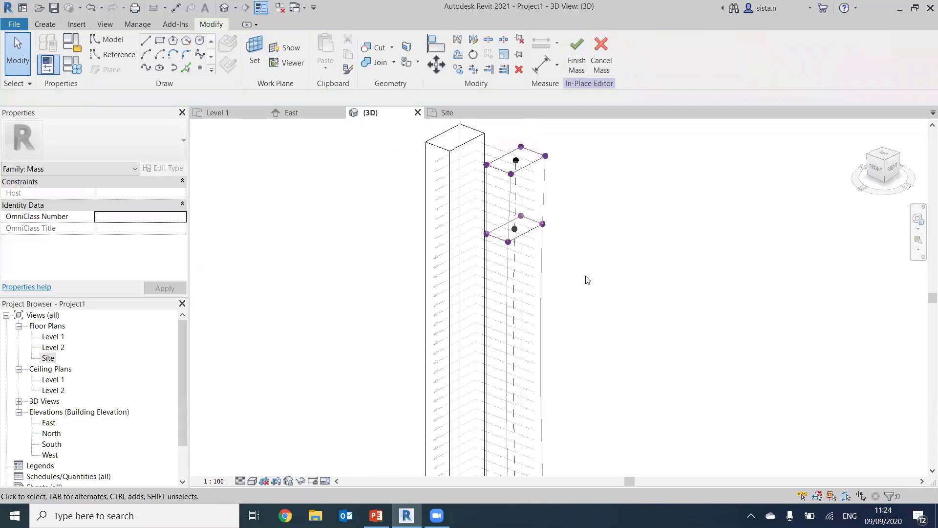
pyautogui.scroll(-5, 587, 280)
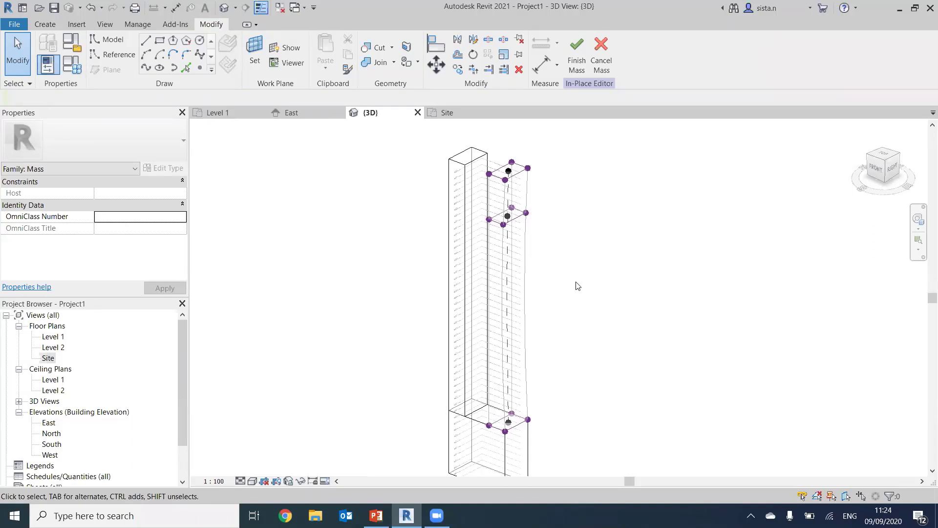
pyautogui.click(576, 69)
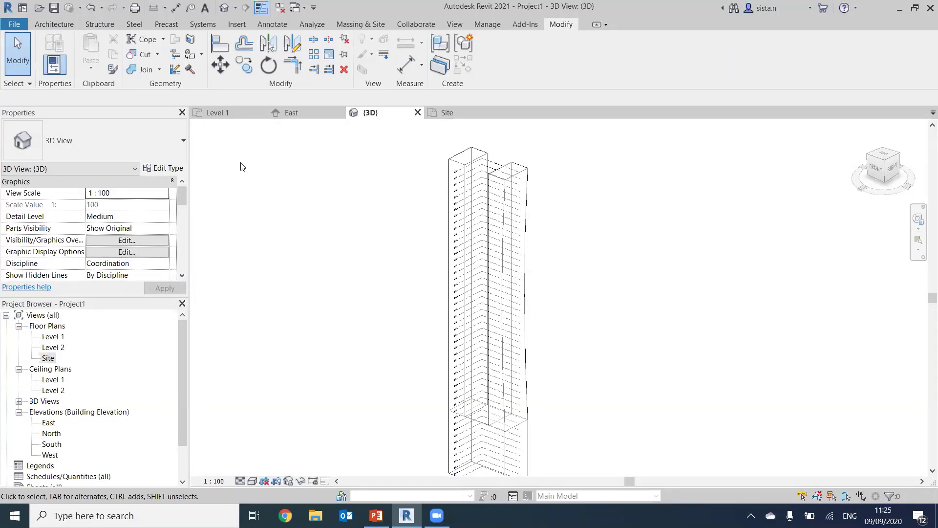
# Select the finished high-rise mass and create mass floors at all levels from Level 1 to Level 50.
pyautogui.click(459, 163)
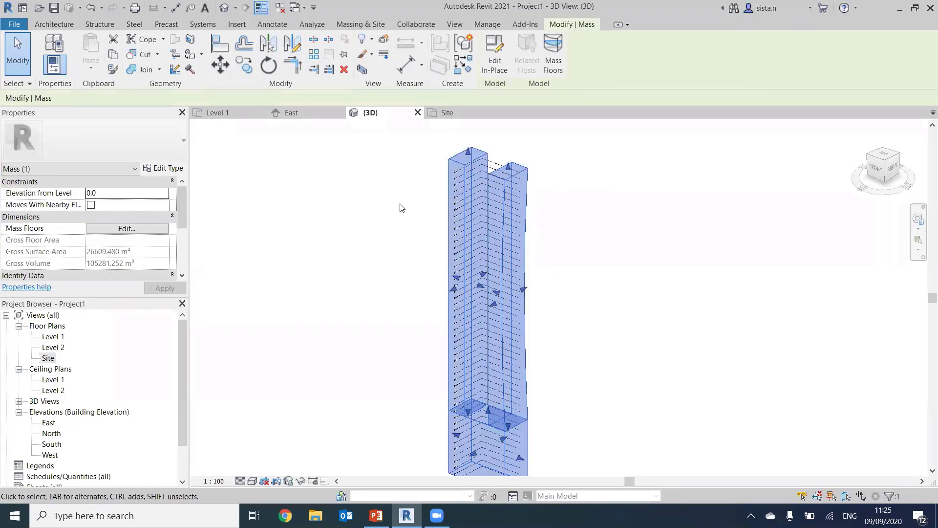
pyautogui.click(554, 63)
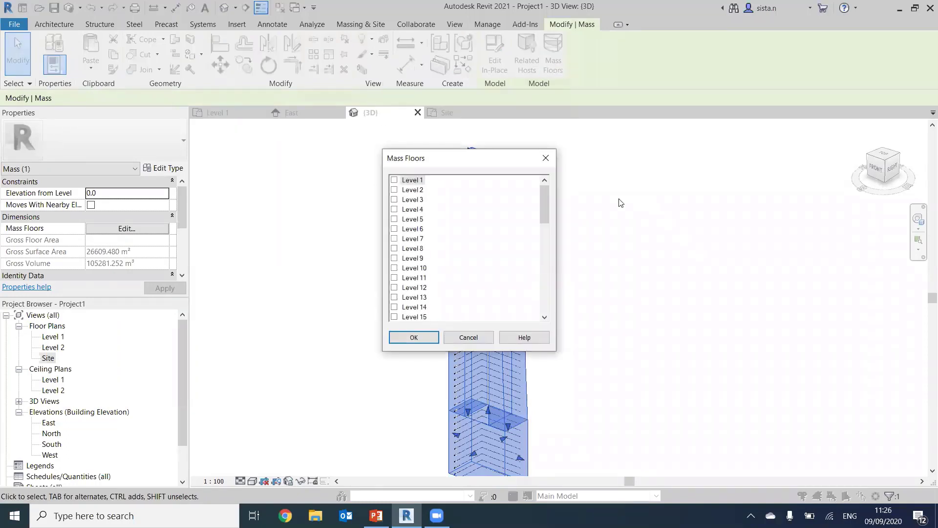
pyautogui.click(413, 181)
pyautogui.scroll(-5, 412, 274)
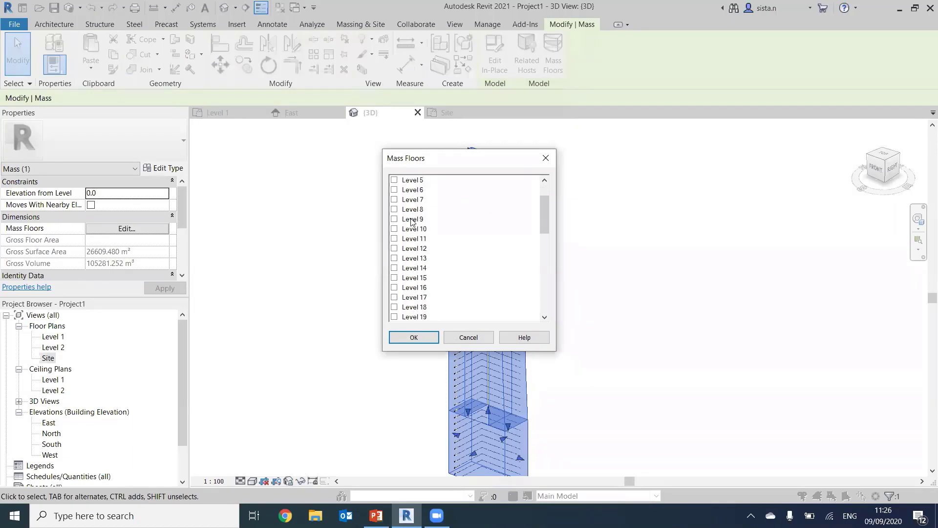
pyautogui.scroll(-7, 412, 281)
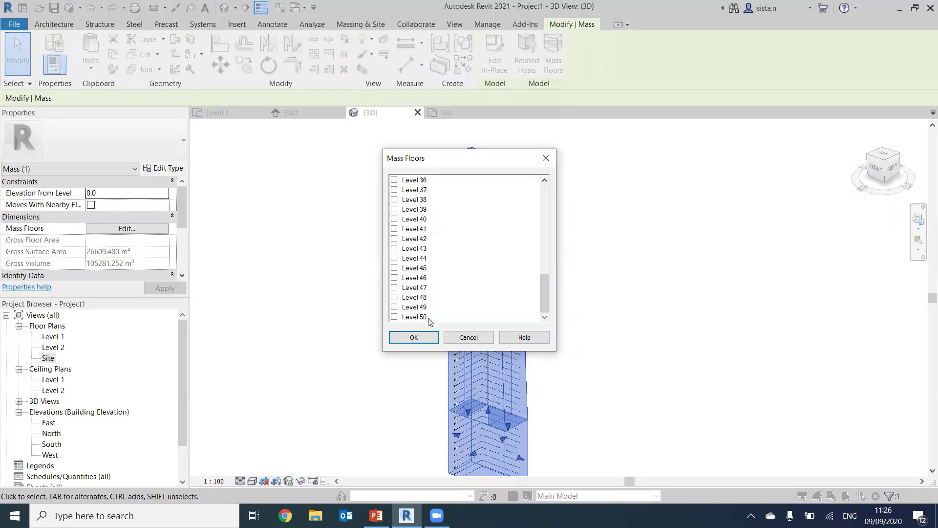
pyautogui.keyDown('shift'); pyautogui.click(417, 317); pyautogui.keyUp('shift')
pyautogui.click(394, 317)
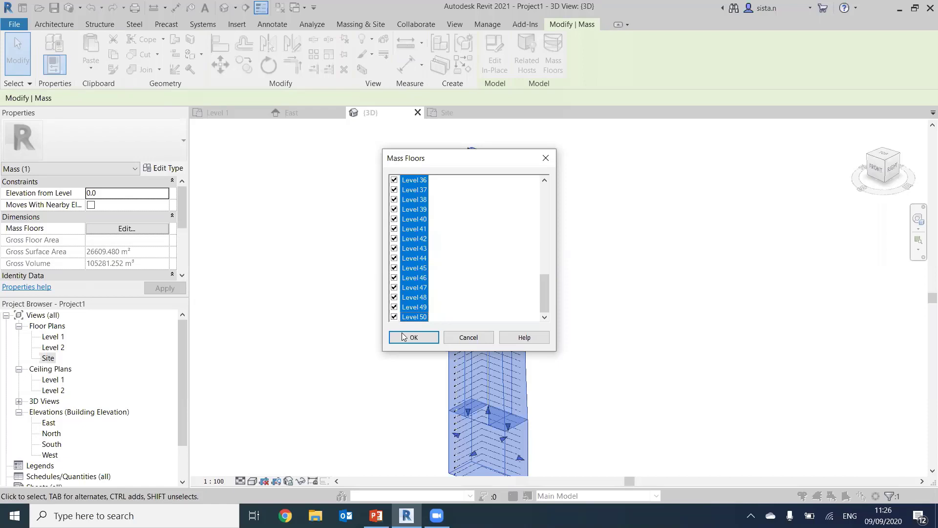
pyautogui.click(414, 337)
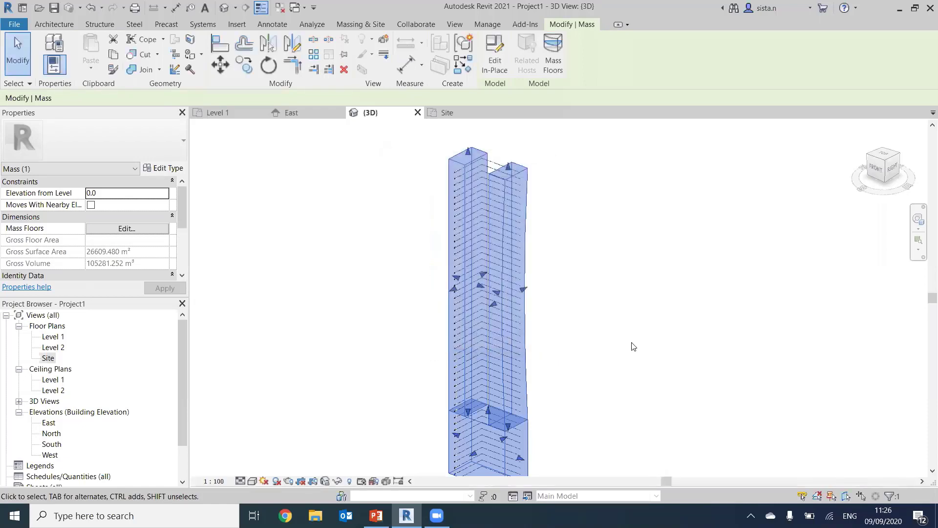
pyautogui.click(592, 235)
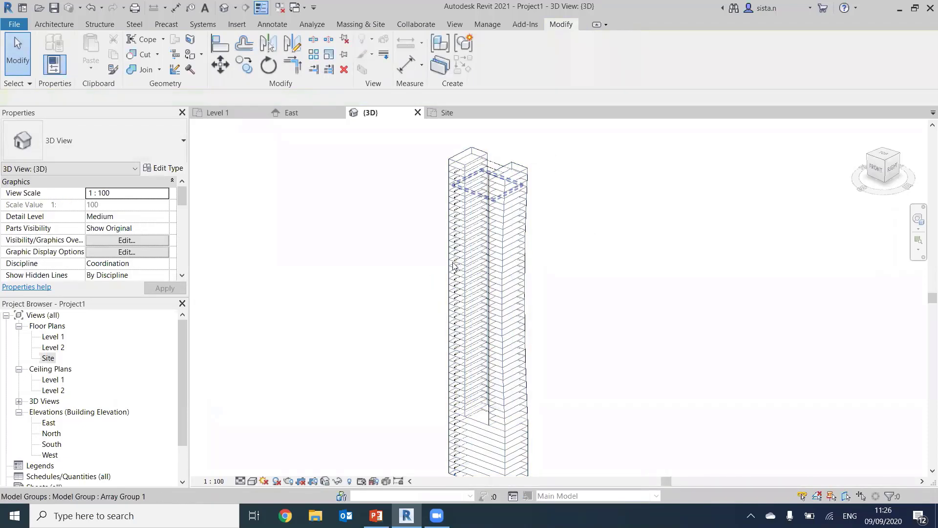
# Set the visual style of the 3D view to Shaded.
pyautogui.scroll(6, 477, 222)
pyautogui.moveTo(528, 213); pyautogui.dragTo(529, 440, button='middle')
pyautogui.click(253, 481)
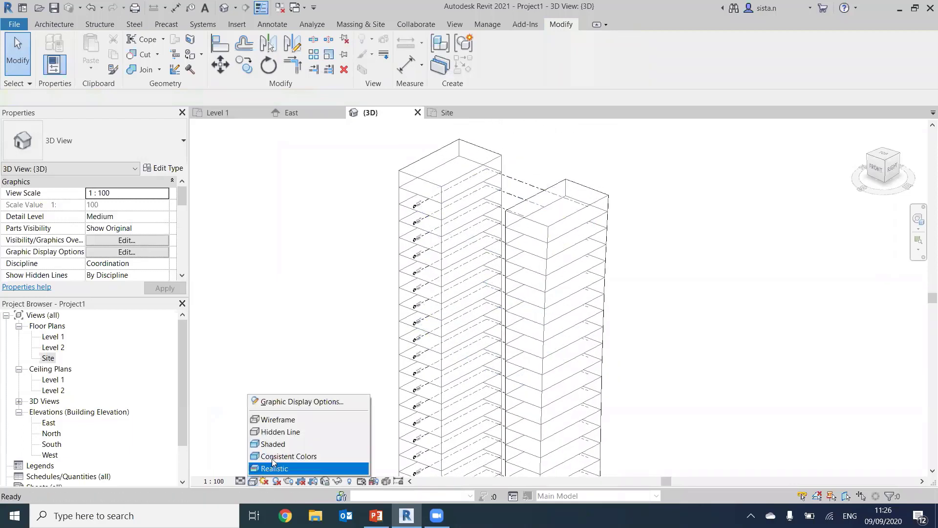
pyautogui.click(276, 445)
# Examine the shaded mass floors in the upper part of both towers and the overlapping elements there.
pyautogui.scroll(2, 348, 273)
pyautogui.scroll(-3, 349, 274)
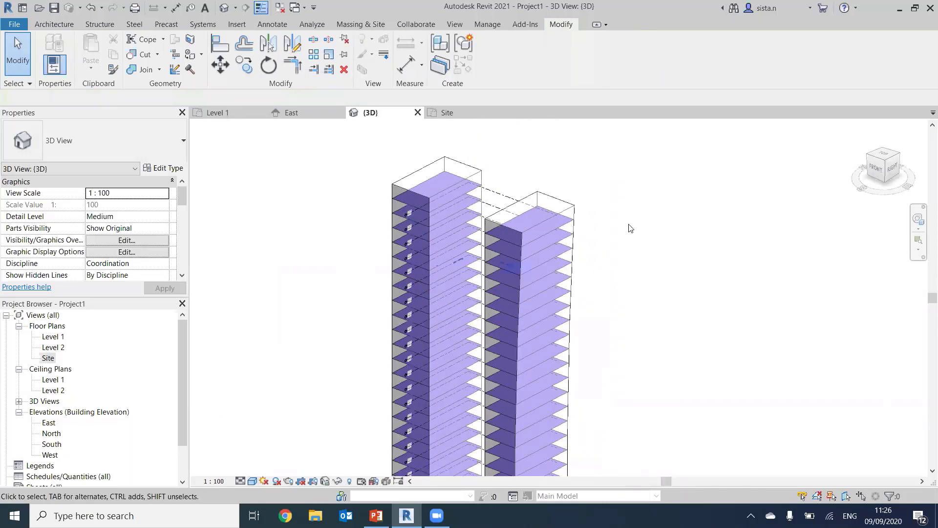
pyautogui.scroll(2, 584, 237)
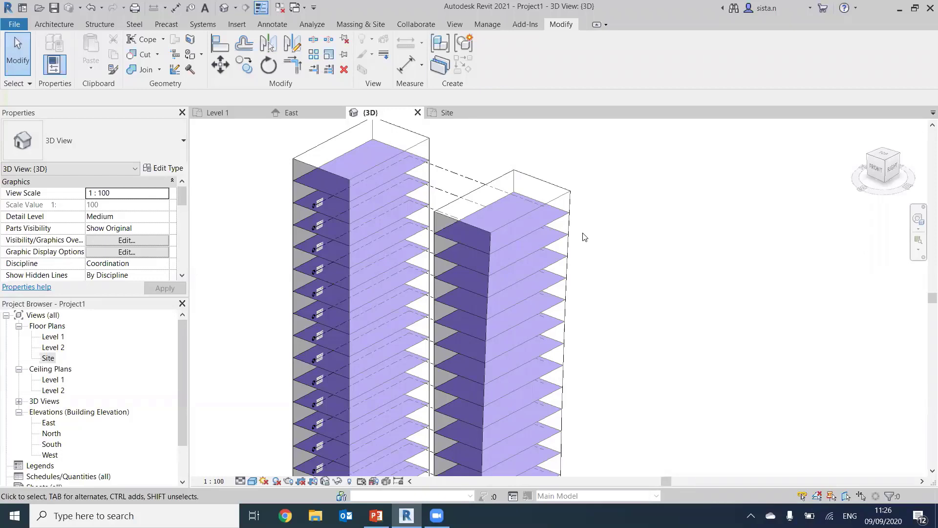
pyautogui.scroll(-2, 582, 236)
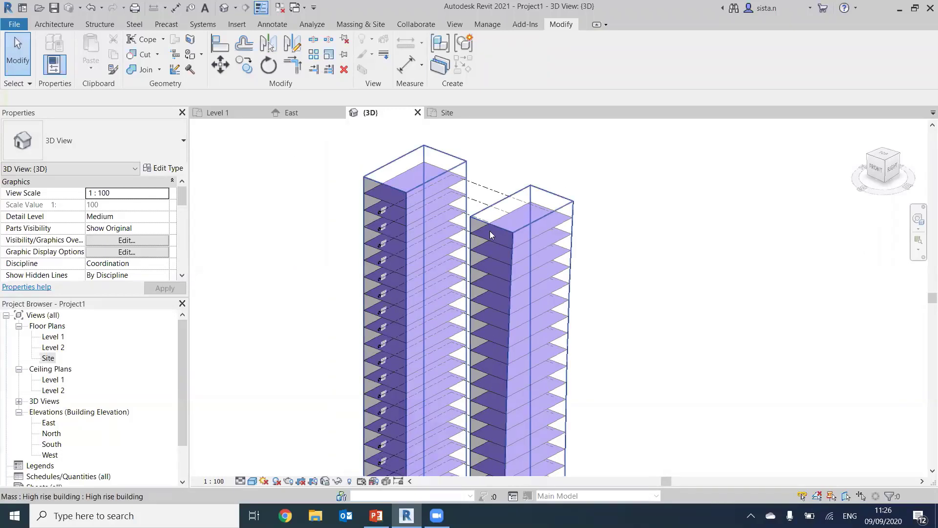
pyautogui.press('Tab')
pyautogui.press('Tab')
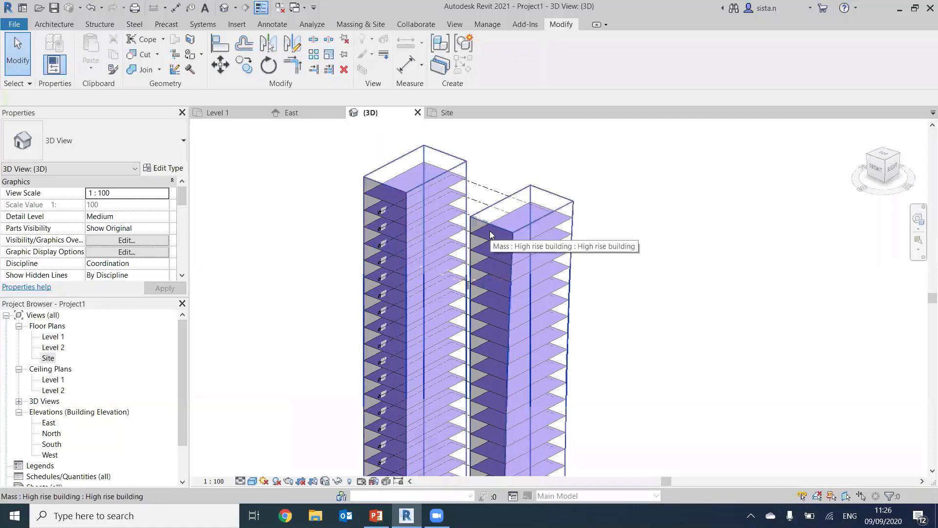
pyautogui.press('Tab')
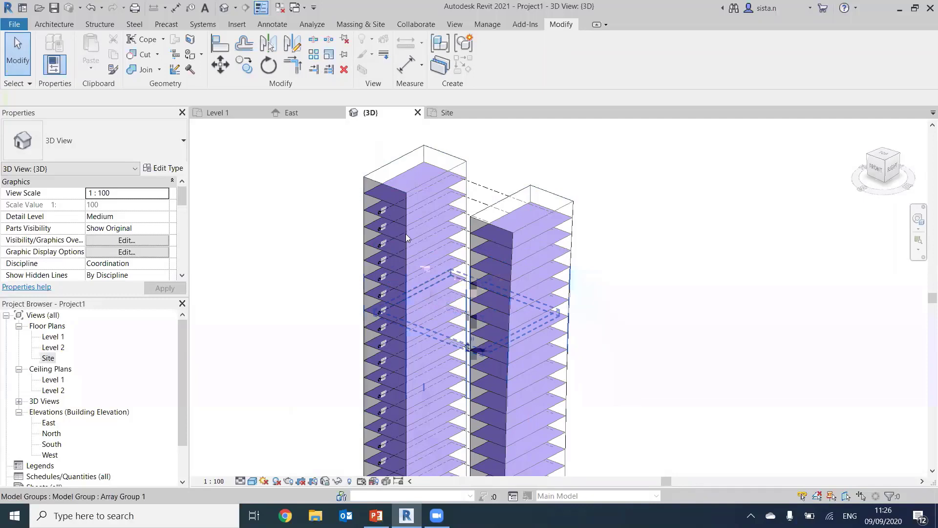
pyautogui.scroll(-1, 465, 269)
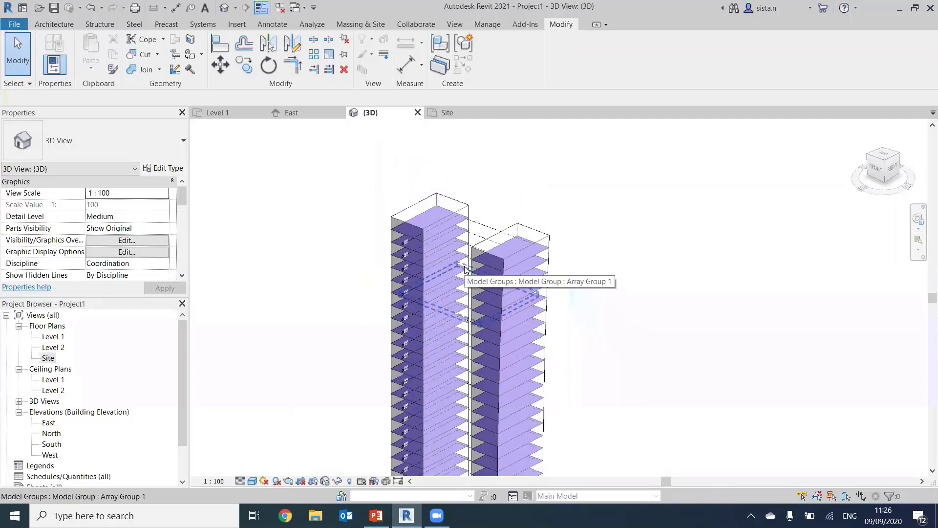
# Start a new building component schedule for the Mass Floor category, keeping the name Mass Floor Schedule and the New Construction phase.
pyautogui.click(454, 25)
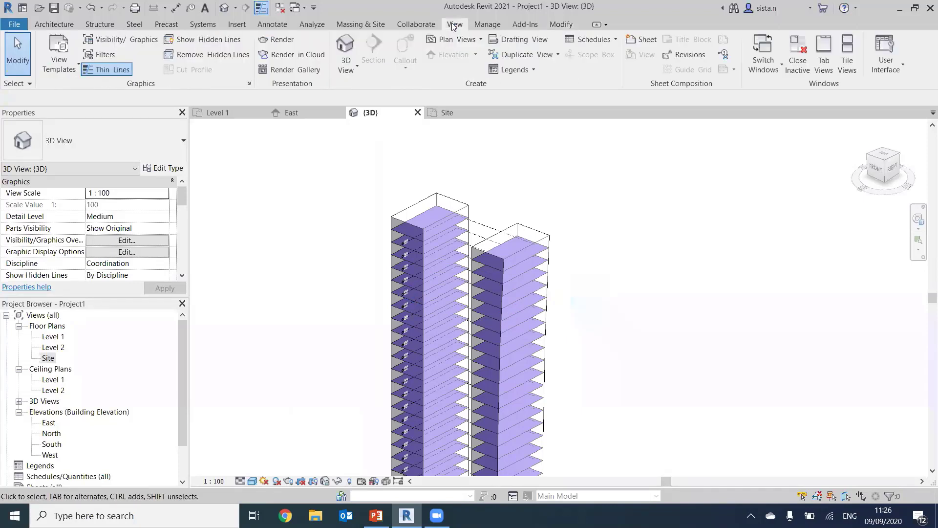
pyautogui.click(586, 41)
pyautogui.click(584, 60)
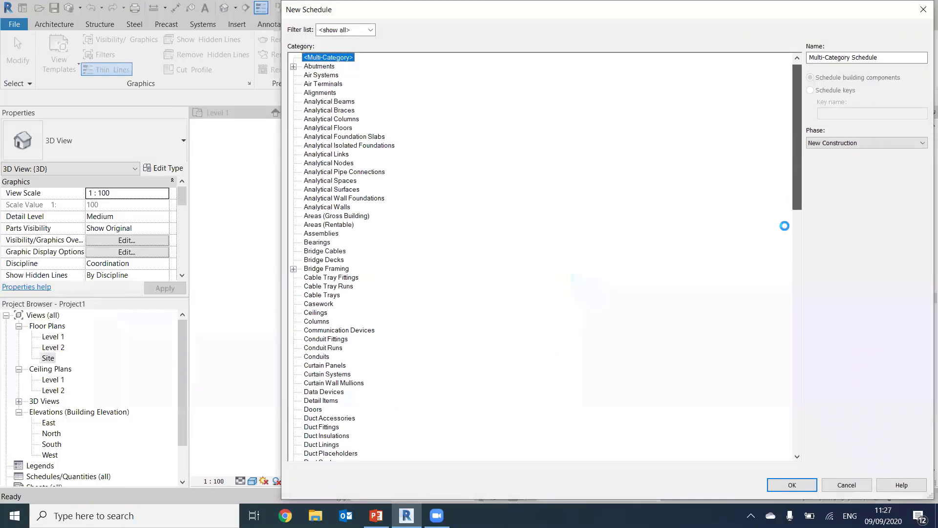
pyautogui.scroll(-14, 786, 230)
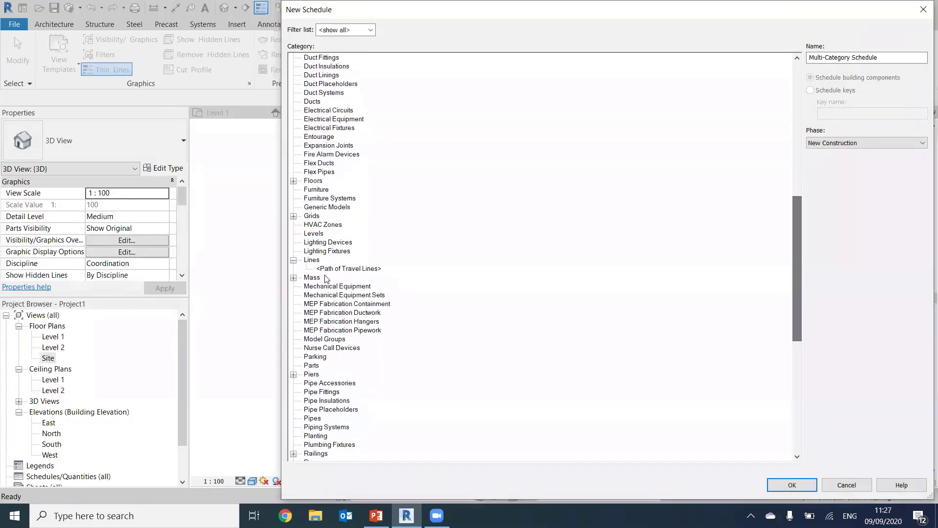
pyautogui.click(293, 278)
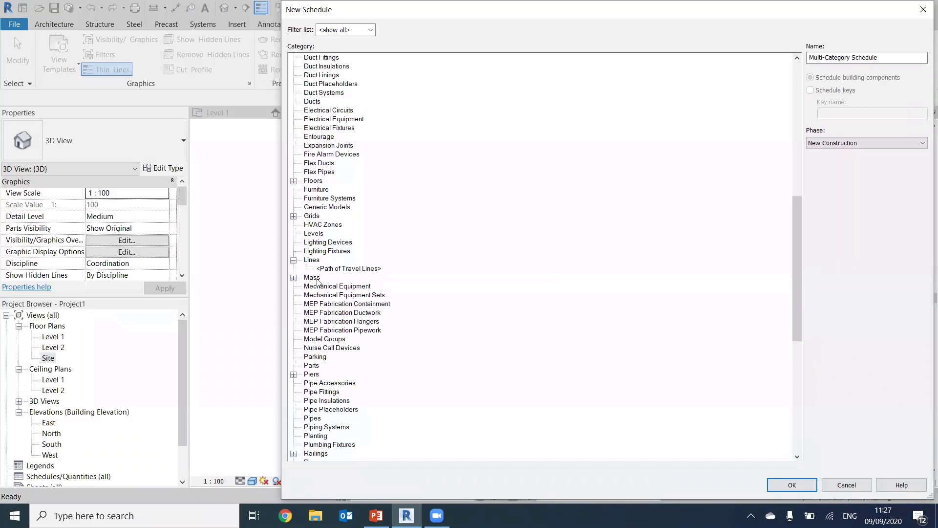
pyautogui.click(332, 295)
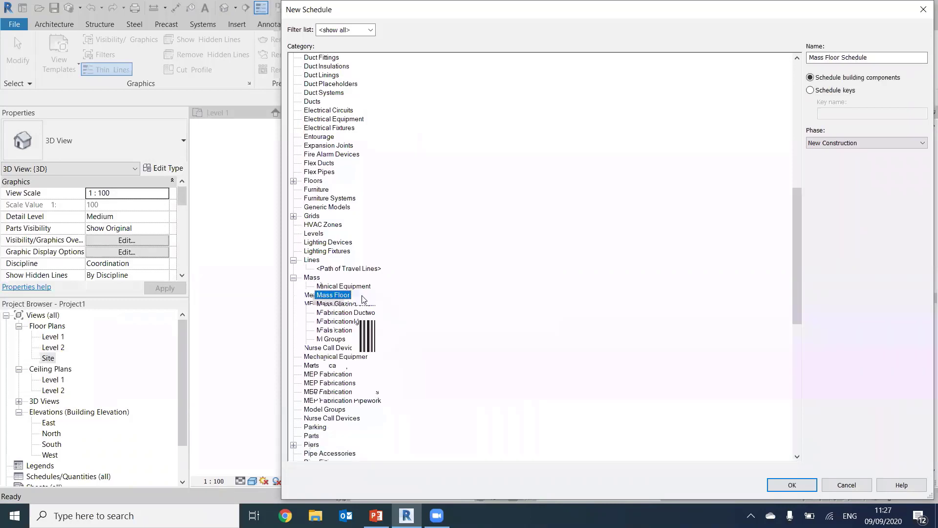
pyautogui.click(805, 482)
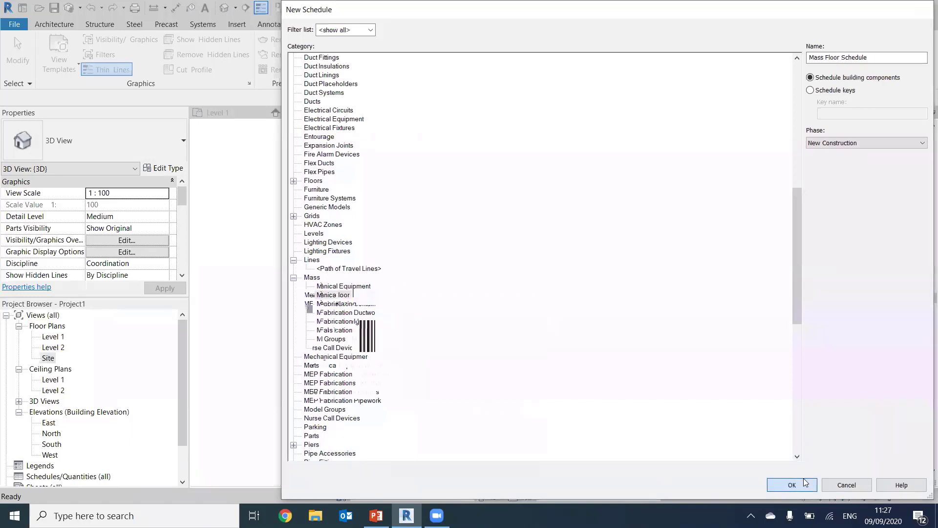
pyautogui.moveTo(443, 212)
pyautogui.mouseDown()
pyautogui.moveTo(440, 267)
pyautogui.moveTo(449, 206)
pyautogui.mouseUp()
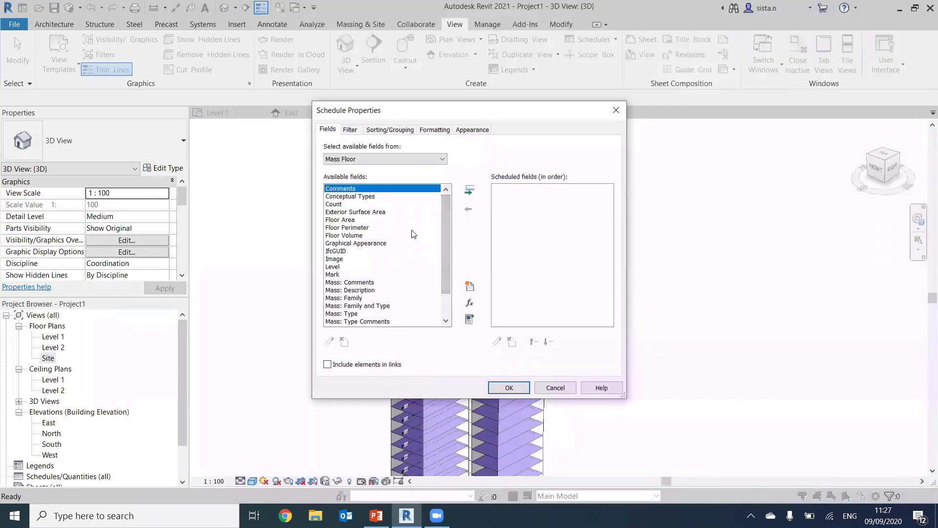
# Add the Level, Floor Area and Floor Perimeter fields to the Mass Floor Schedule in that order and create the schedule.
pyautogui.scroll(-2, 372, 254)
pyautogui.doubleClick(331, 235)
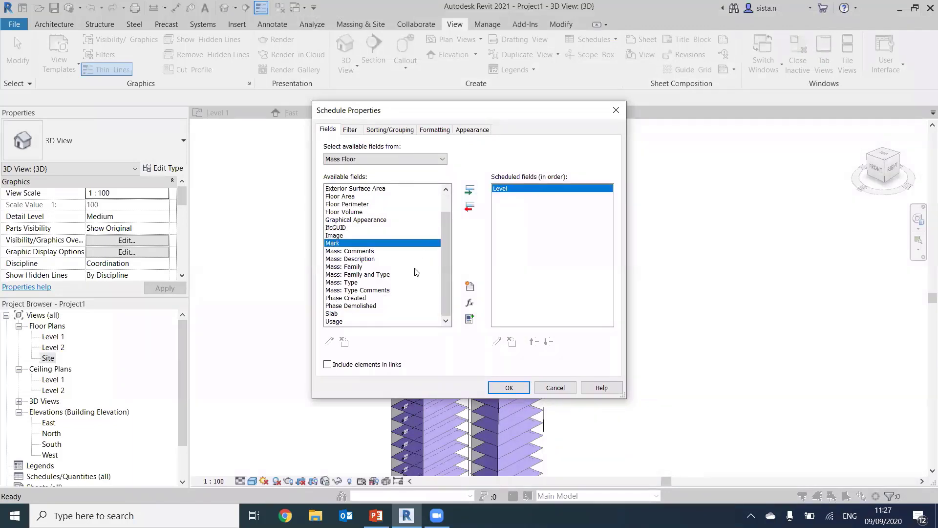
pyautogui.scroll(1, 362, 307)
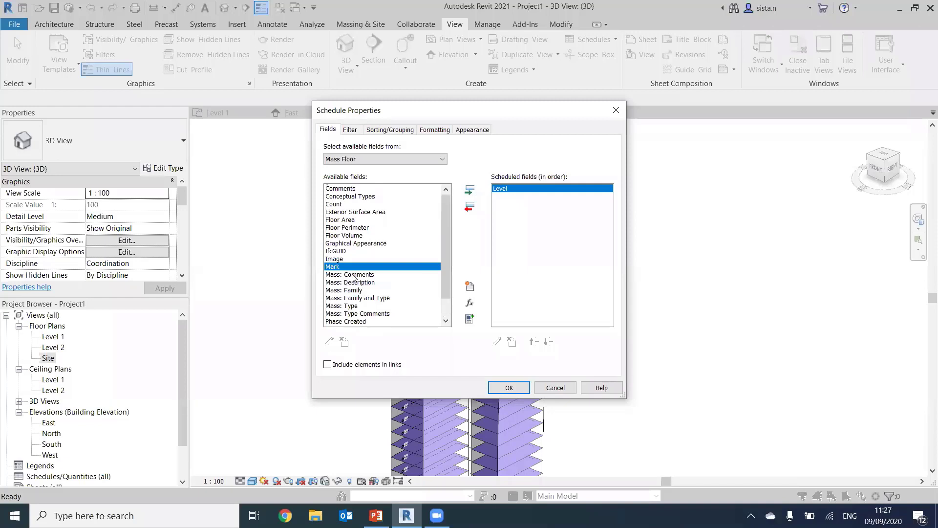
pyautogui.doubleClick(339, 221)
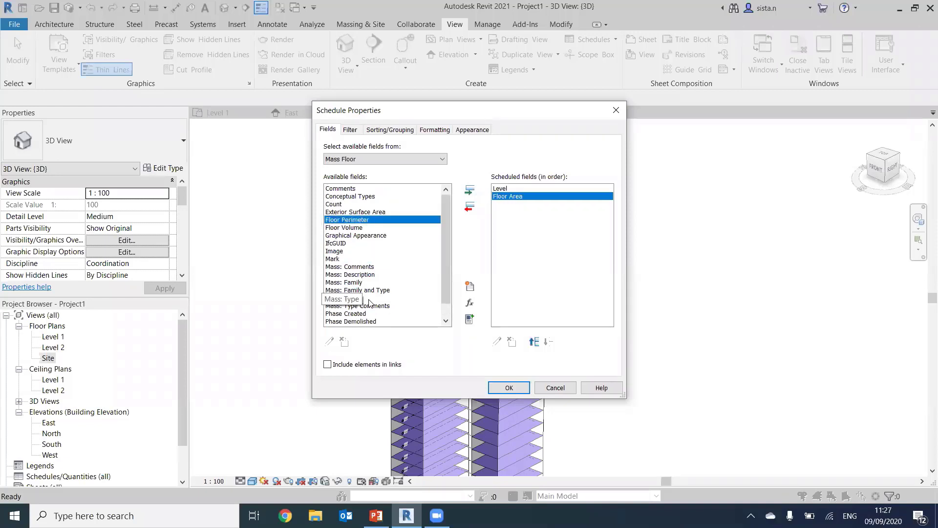
pyautogui.doubleClick(352, 221)
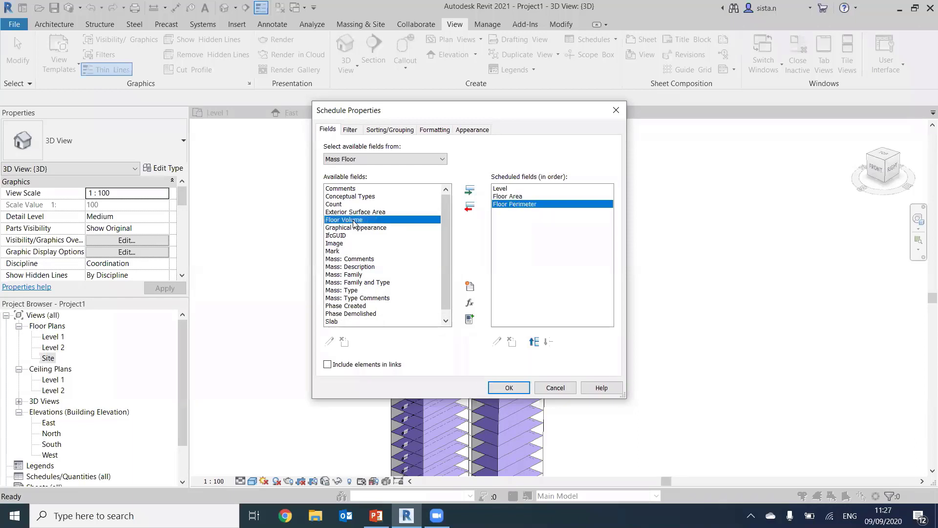
pyautogui.click(510, 189)
pyautogui.click(510, 196)
pyautogui.click(510, 204)
pyautogui.click(509, 388)
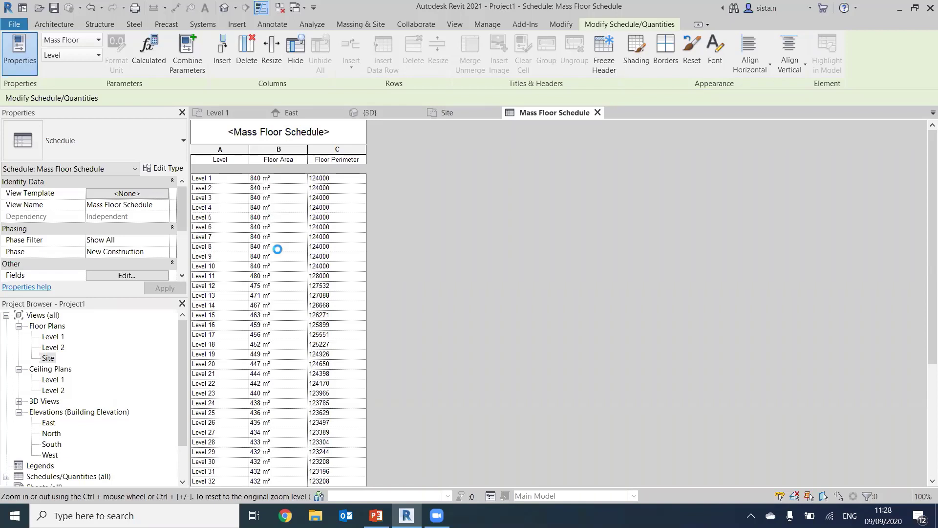
# Open the schedule's formatting settings and set the Floor Area field to calculate totals.
pyautogui.scroll(-6, 277, 250)
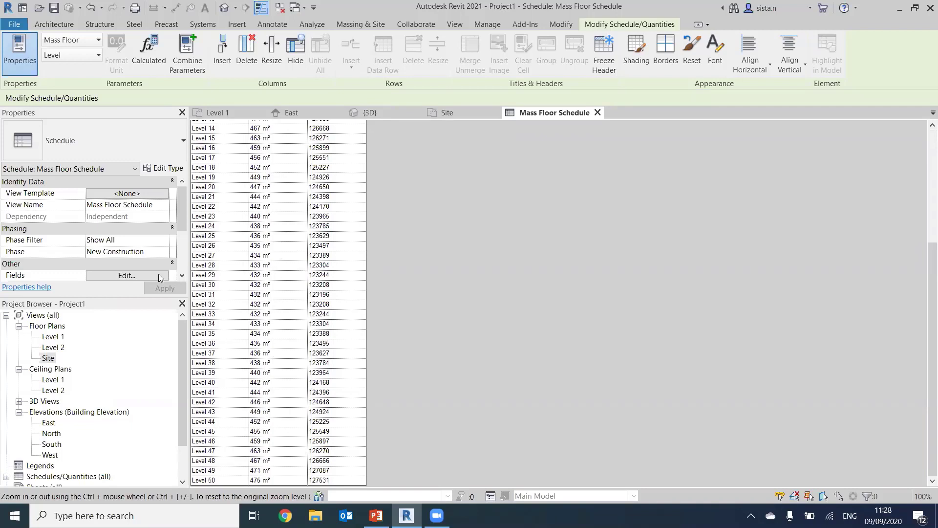
pyautogui.scroll(-3, 149, 278)
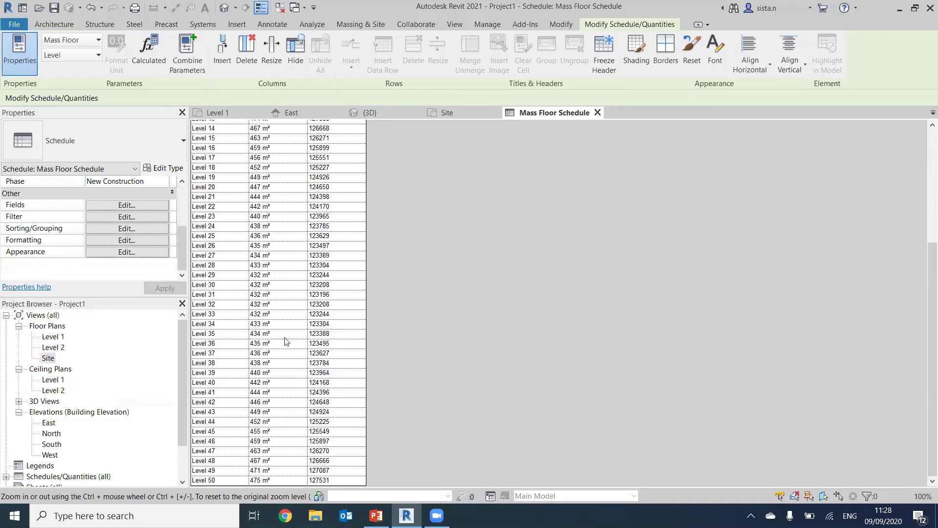
pyautogui.scroll(5, 287, 462)
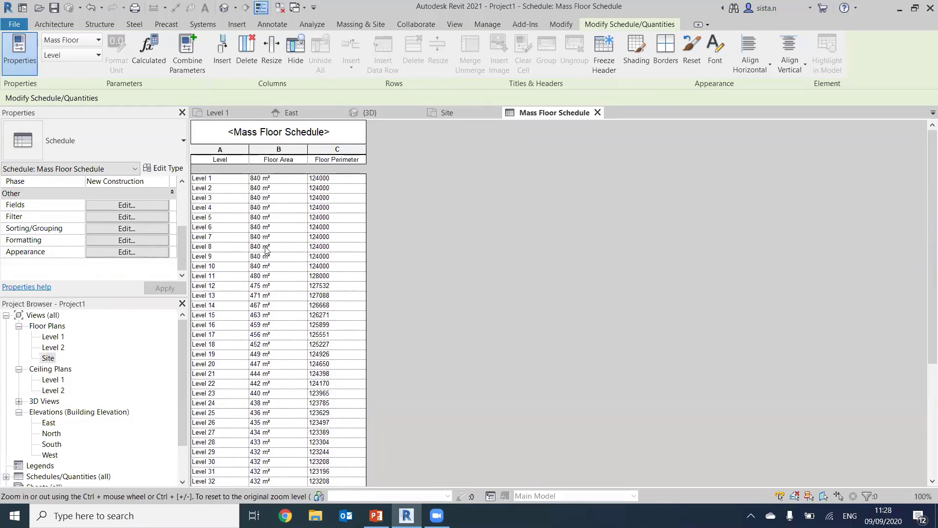
pyautogui.click(134, 240)
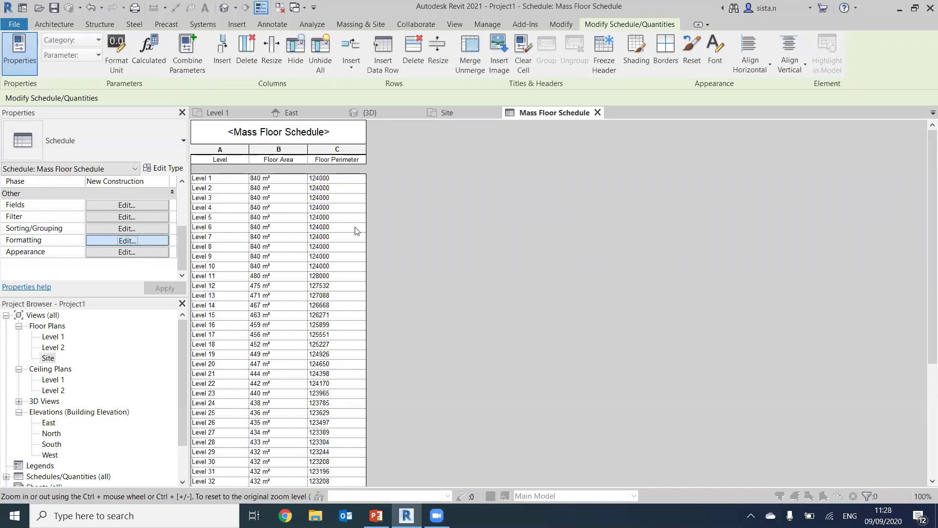
pyautogui.click(349, 164)
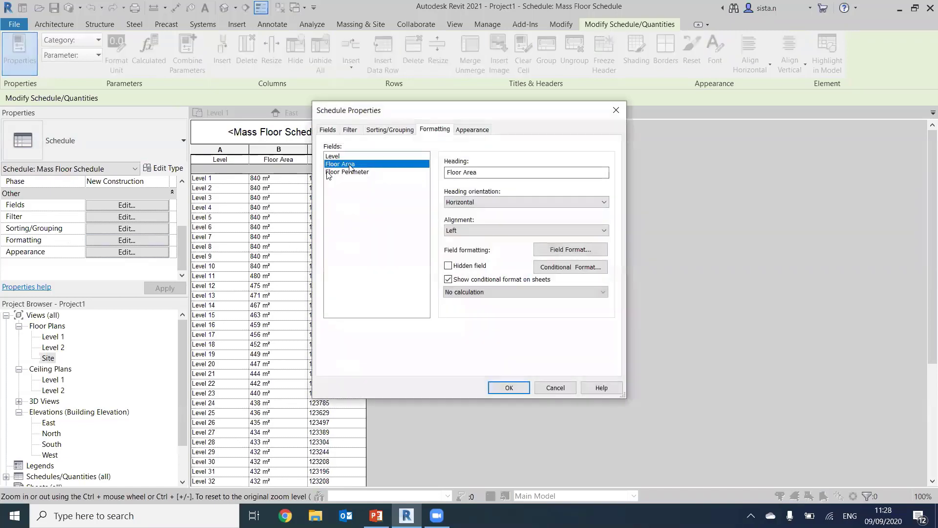
pyautogui.click(468, 293)
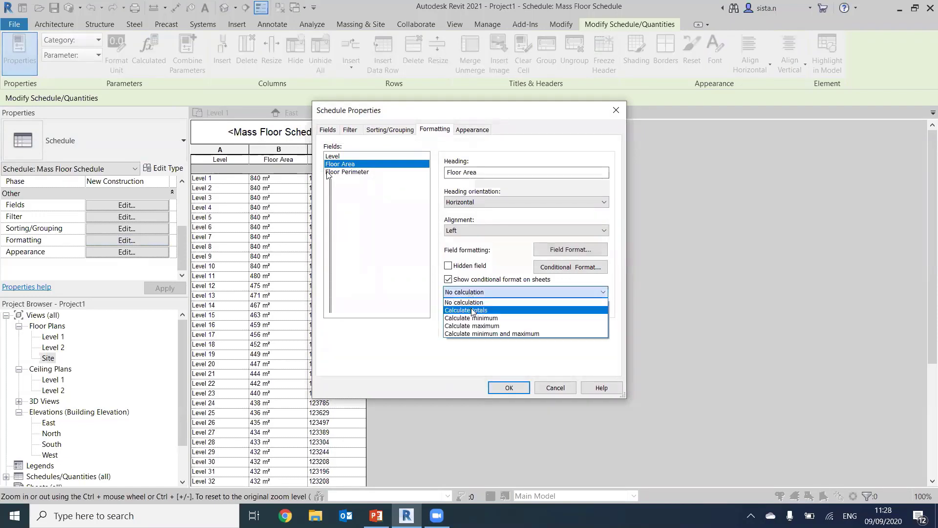
pyautogui.click(473, 311)
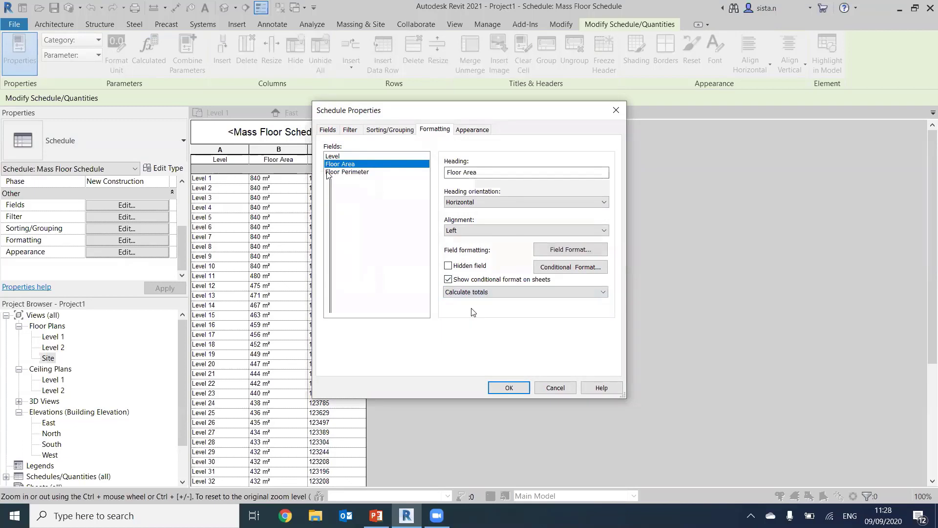
# Turn on grand totals with title, count, and totals for the schedule and apply the schedule properties.
pyautogui.click(395, 130)
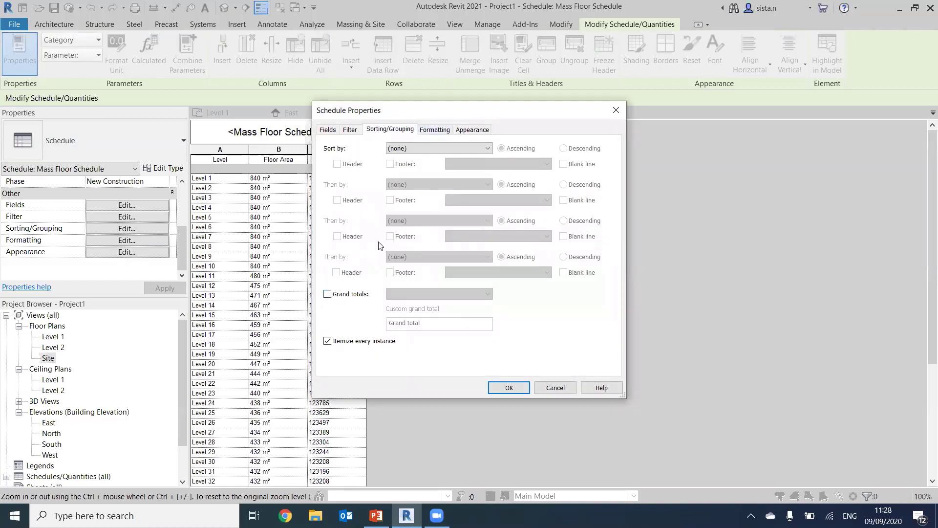
pyautogui.click(327, 295)
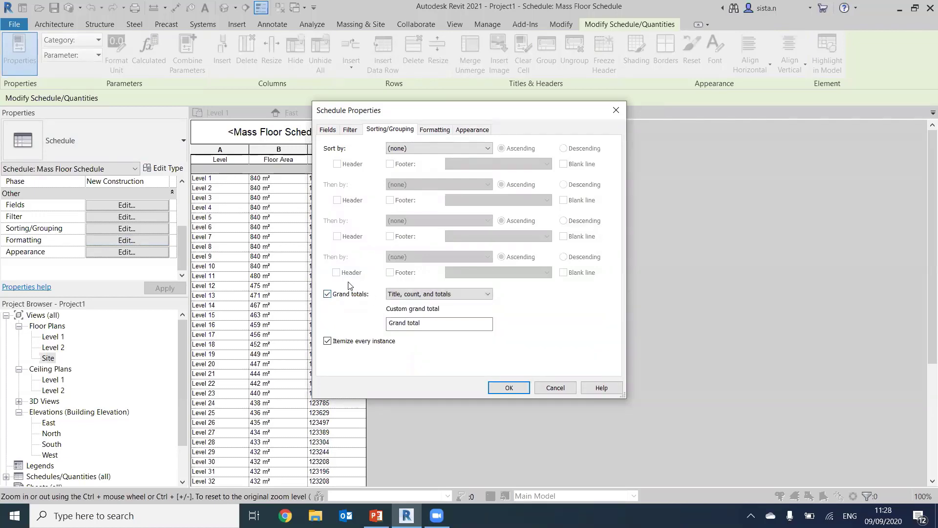
pyautogui.click(430, 130)
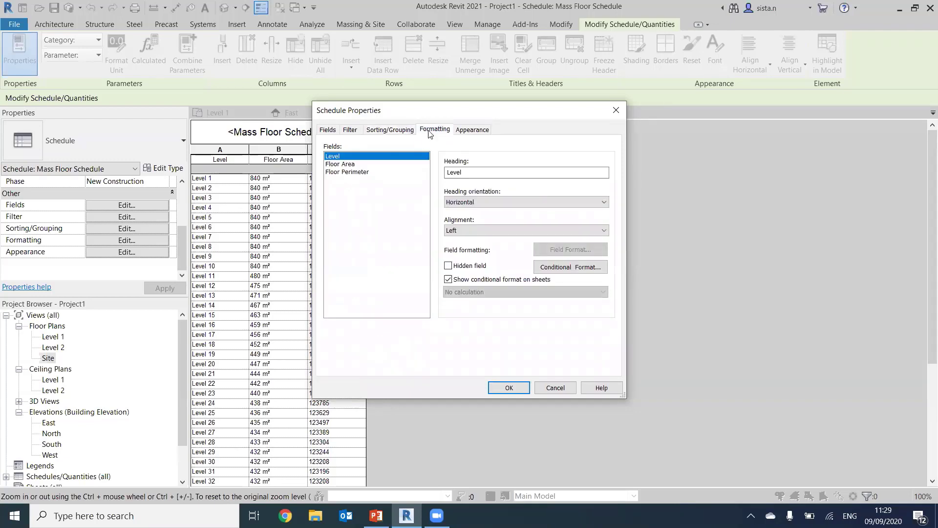
pyautogui.click(349, 165)
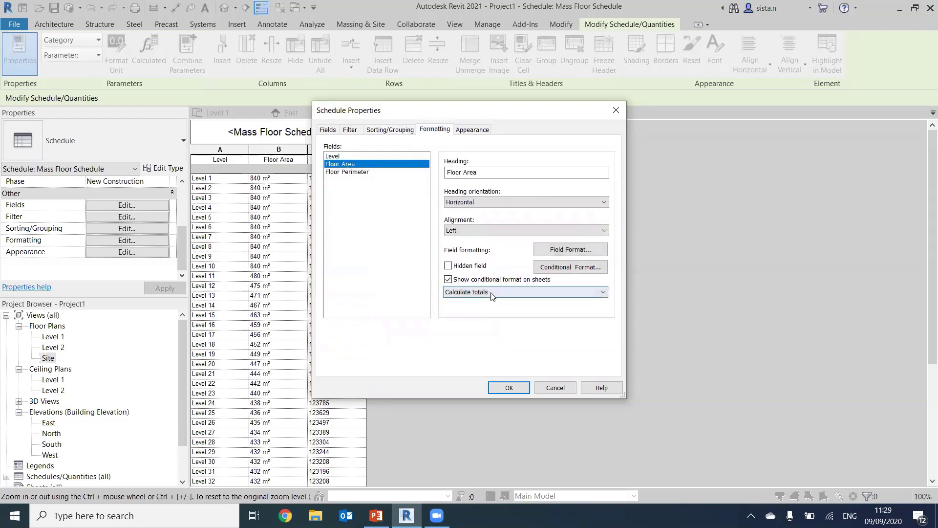
pyautogui.click(509, 387)
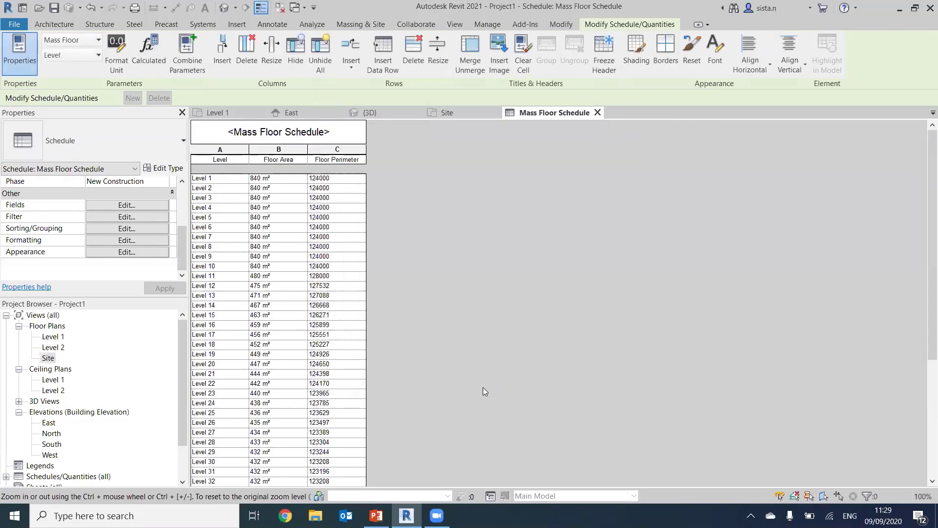
# Examine the floor areas by level and the grand total row at the end of the Mass Floor Schedule.
pyautogui.scroll(-6, 388, 394)
pyautogui.scroll(6, 387, 346)
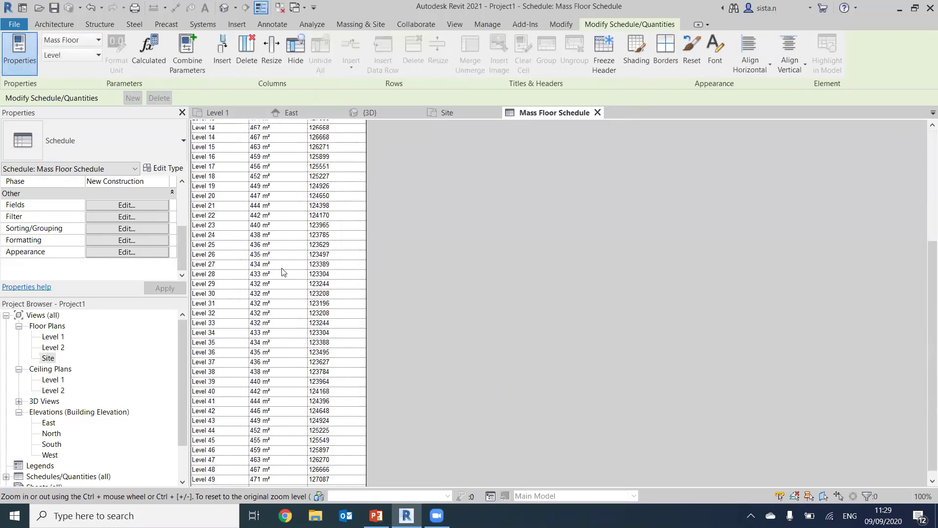
pyautogui.scroll(-6, 255, 223)
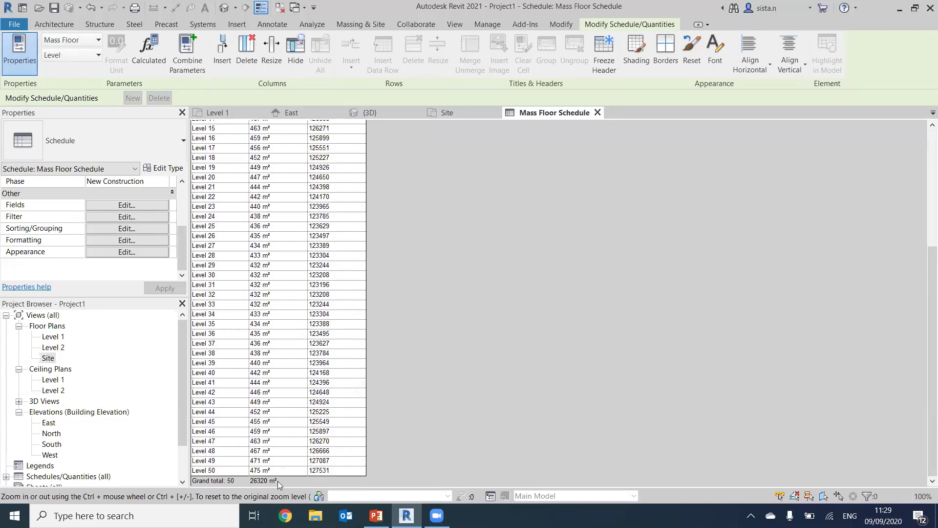
pyautogui.scroll(5, 281, 436)
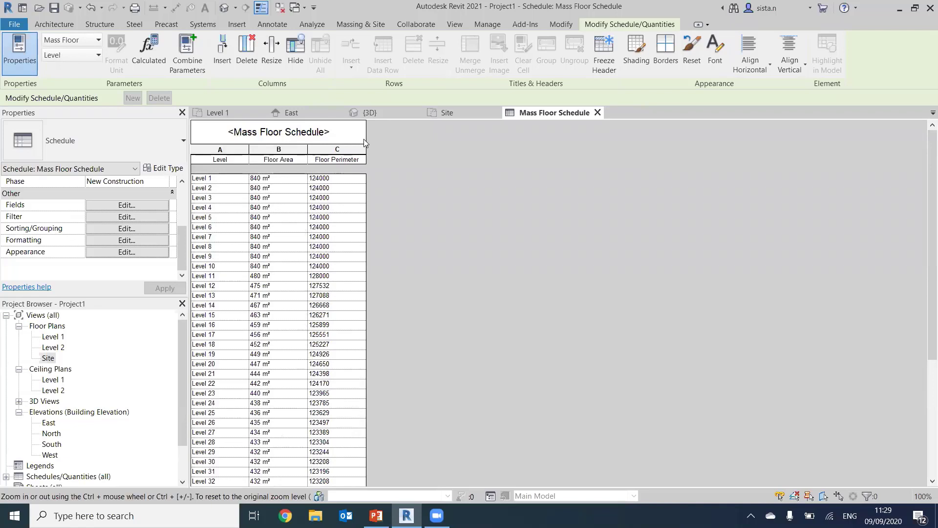
pyautogui.scroll(-1, 275, 274)
pyautogui.scroll(1, 272, 297)
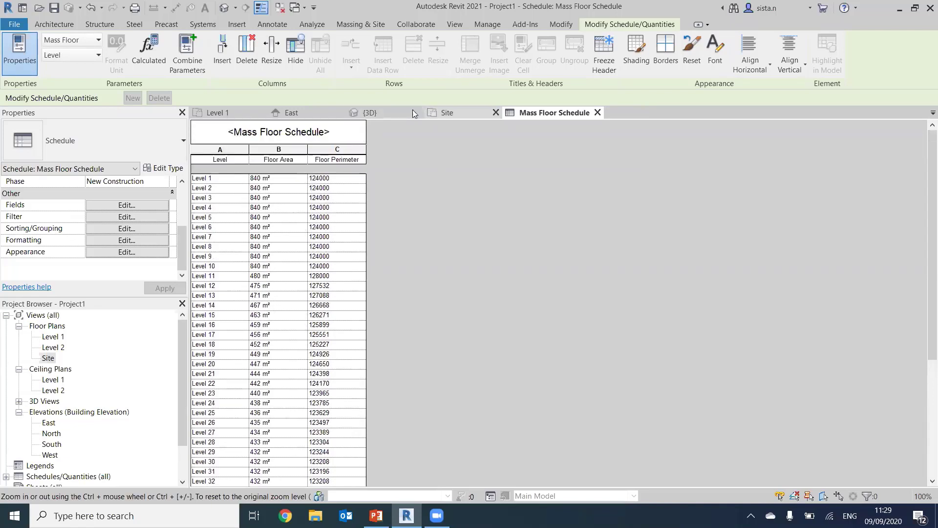
# Close the East, Level 1 and Site views, keeping the 3D view and the Mass Floor Schedule open.
pyautogui.click(339, 113)
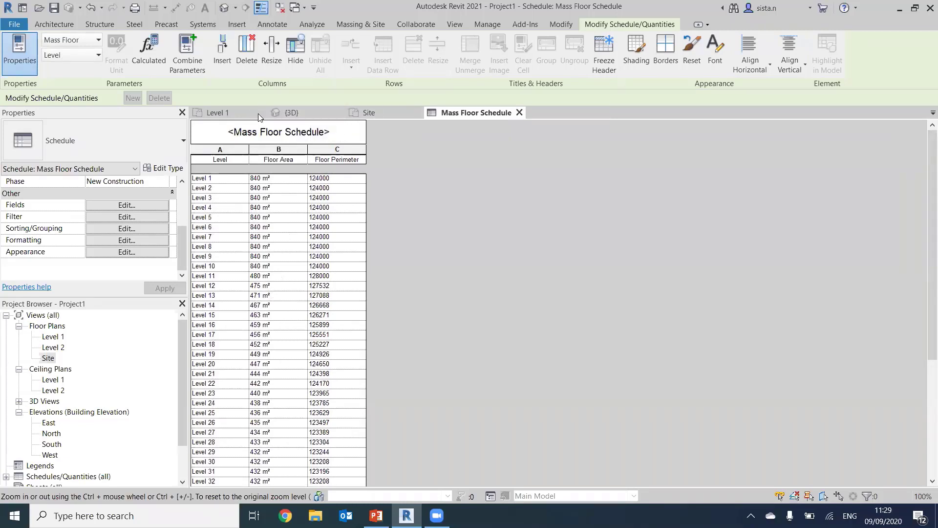
pyautogui.click(261, 112)
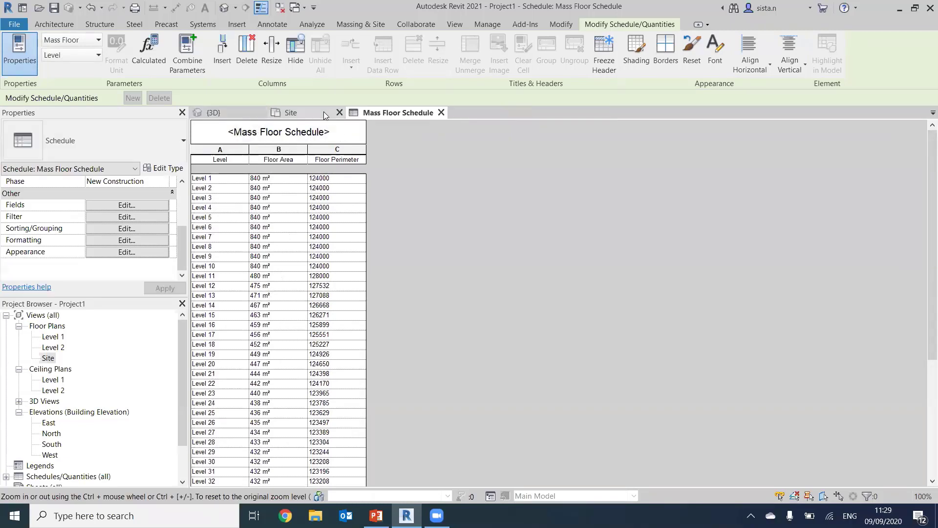
pyautogui.click(339, 113)
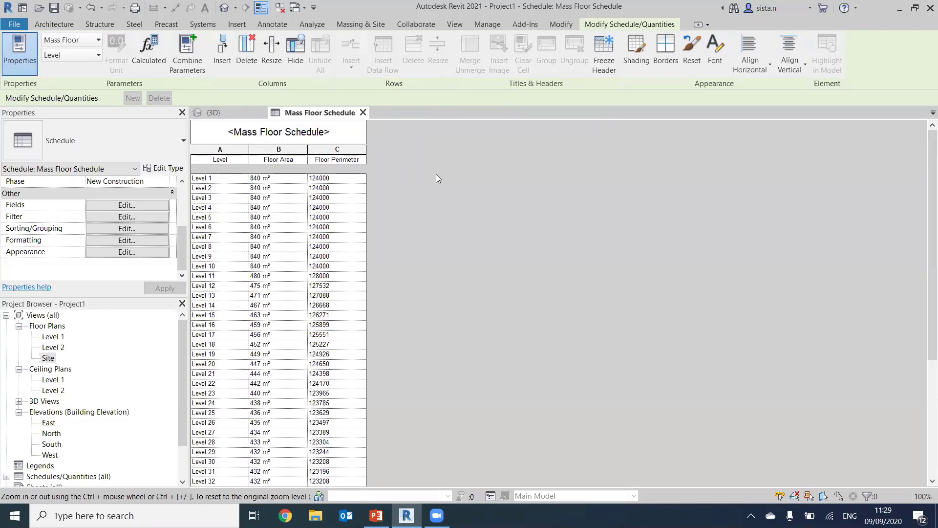
# Tile the Mass Floor Schedule and the 3D view side by side and narrow the schedule to give the model more room.
pyautogui.write('wt')
pyautogui.click(455, 26)
pyautogui.click(846, 50)
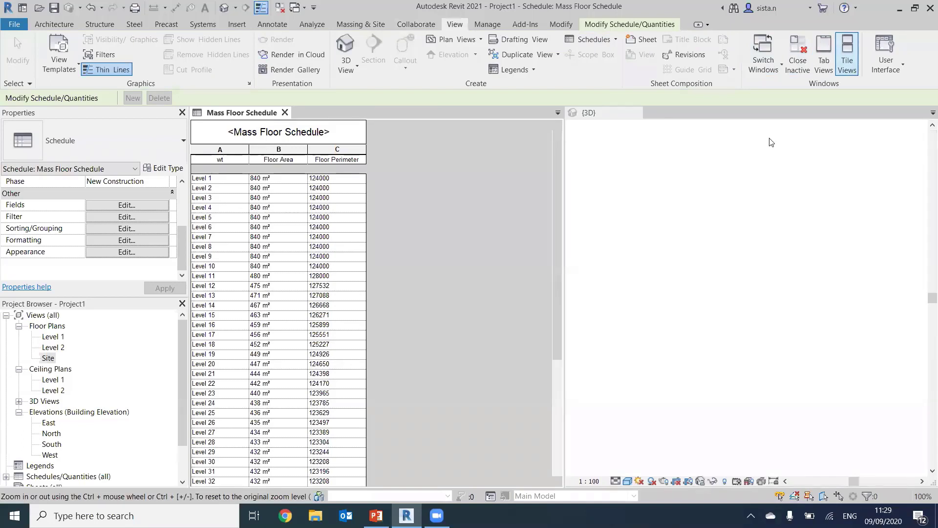
pyautogui.moveTo(564, 171); pyautogui.dragTo(373, 179)
# Select the high-rise building mass in the 3D view and open it for in-place editing.
pyautogui.click(610, 266)
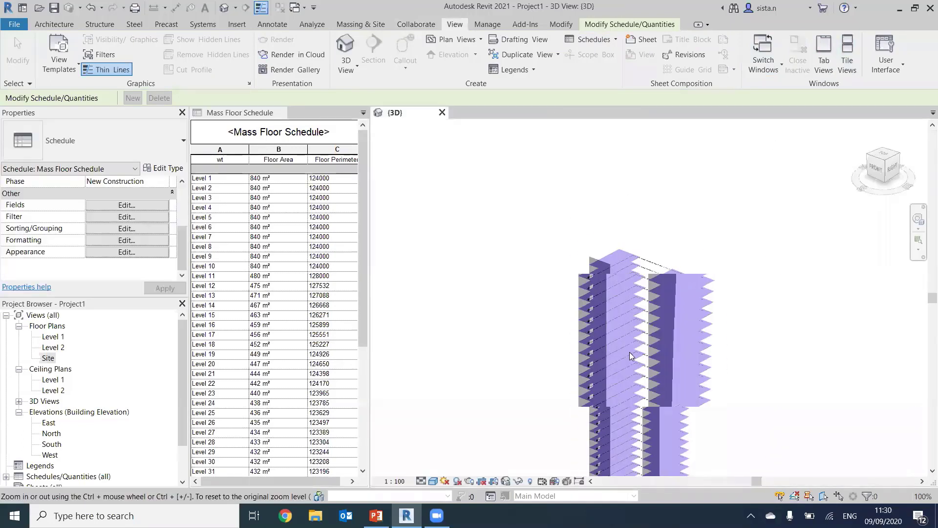
pyautogui.scroll(-3, 591, 245)
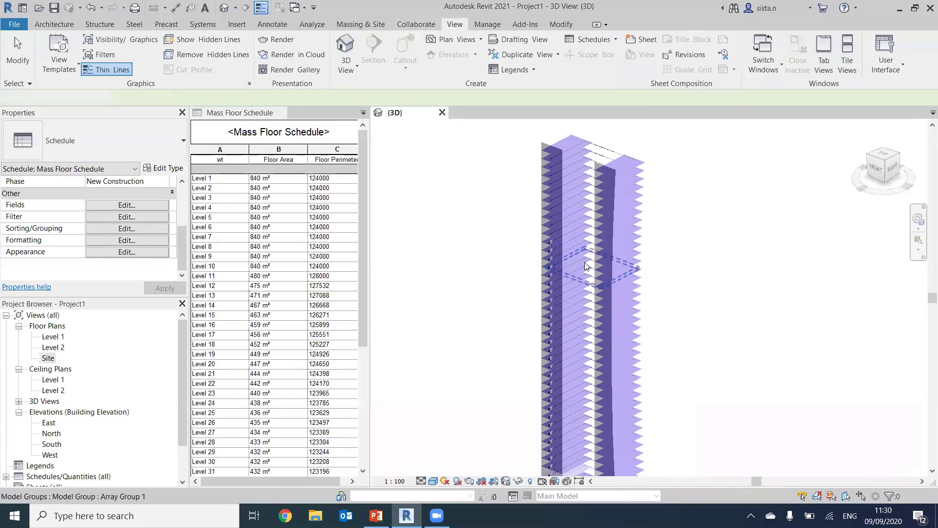
pyautogui.click(567, 151)
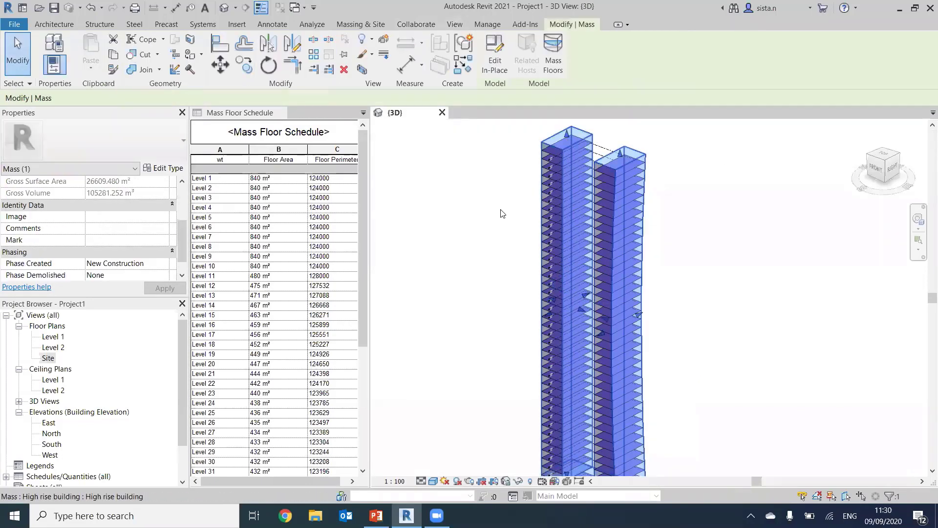
pyautogui.scroll(-1, 527, 212)
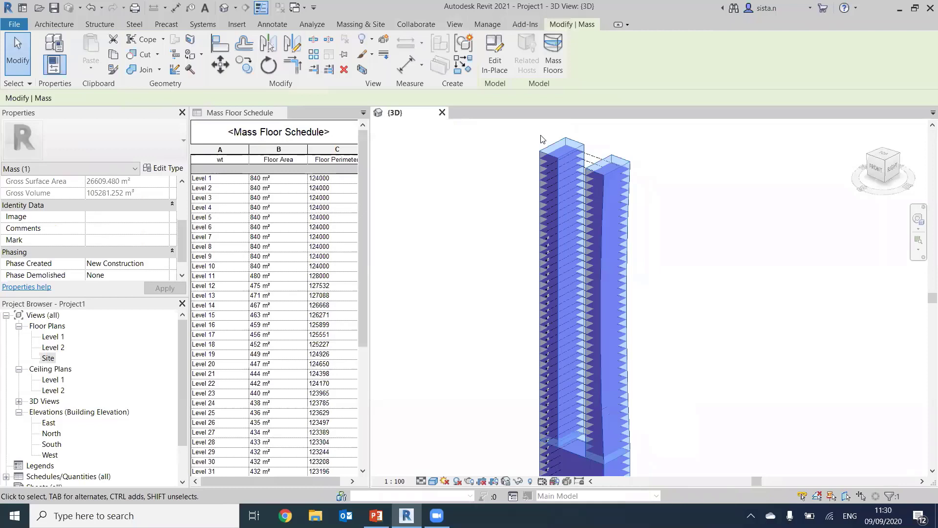
pyautogui.click(506, 65)
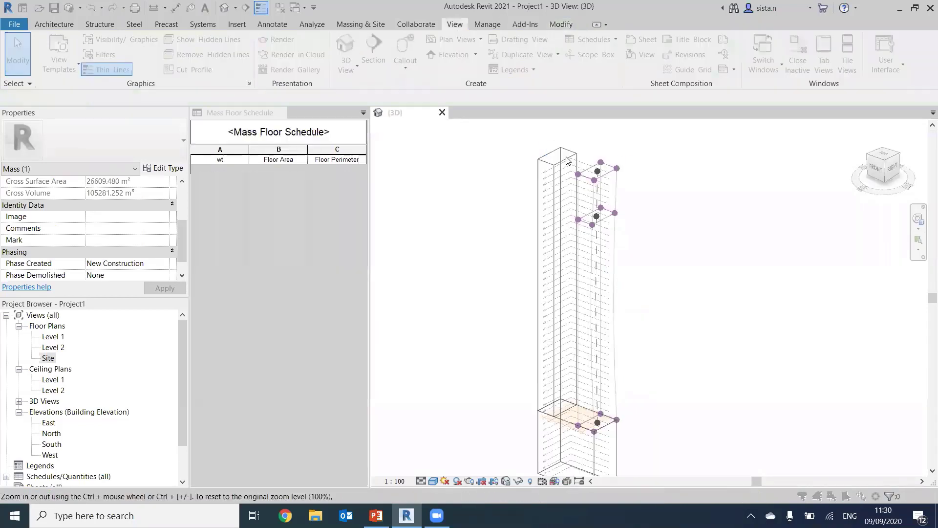
pyautogui.click(429, 298)
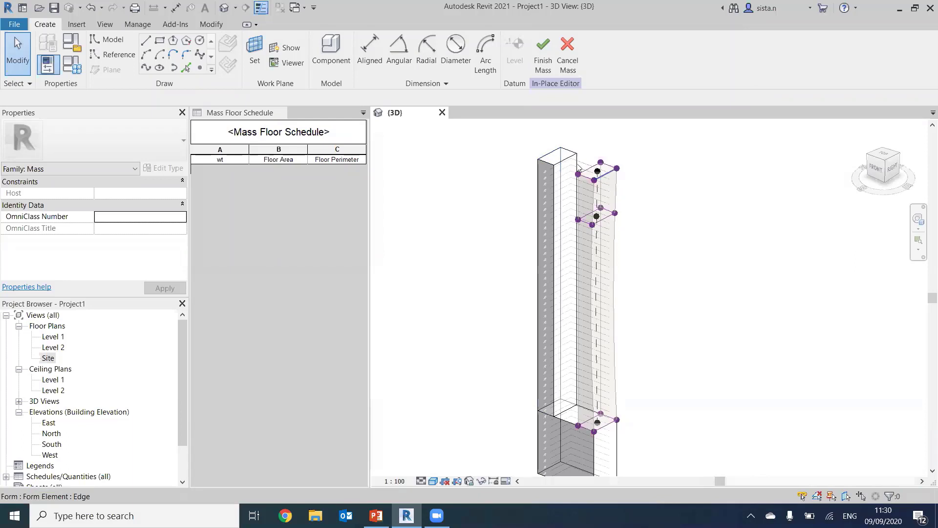
# Lower the top face of the straight tower beside the profiled one to a height of 140000 mm above the podium.
pyautogui.press('Tab')
pyautogui.press('Tab')
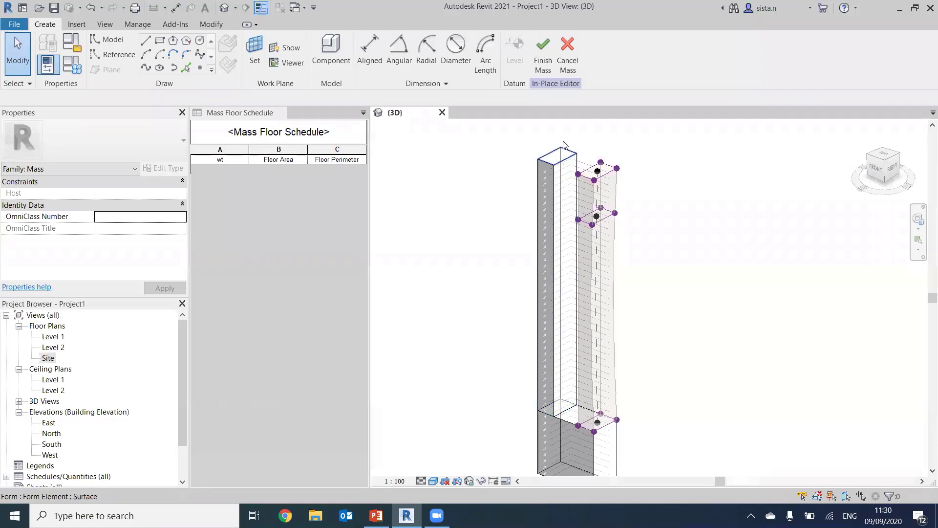
pyautogui.click(563, 145)
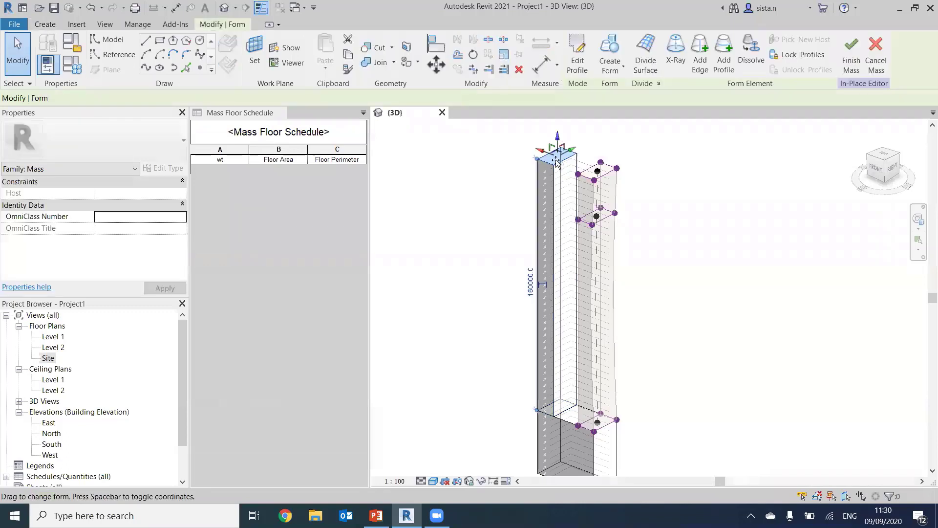
pyautogui.moveTo(557, 169); pyautogui.dragTo(557, 177)
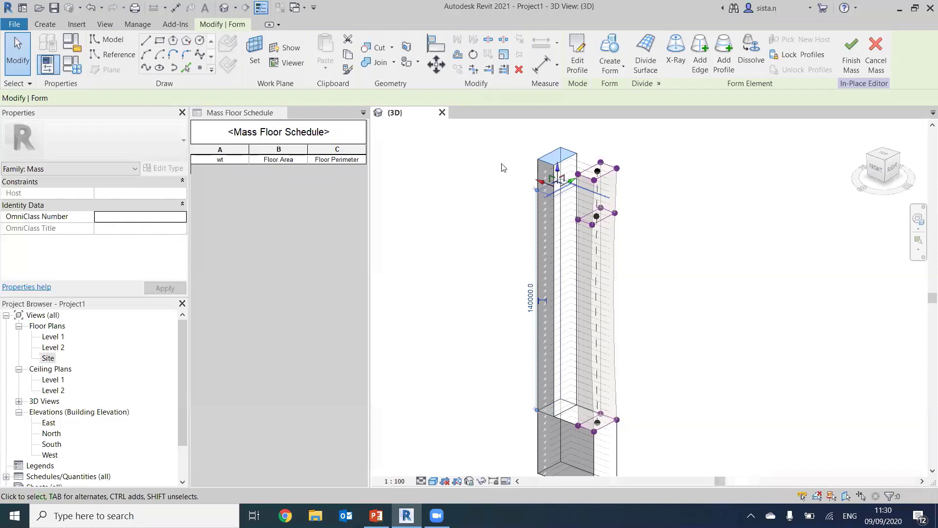
pyautogui.click(546, 192)
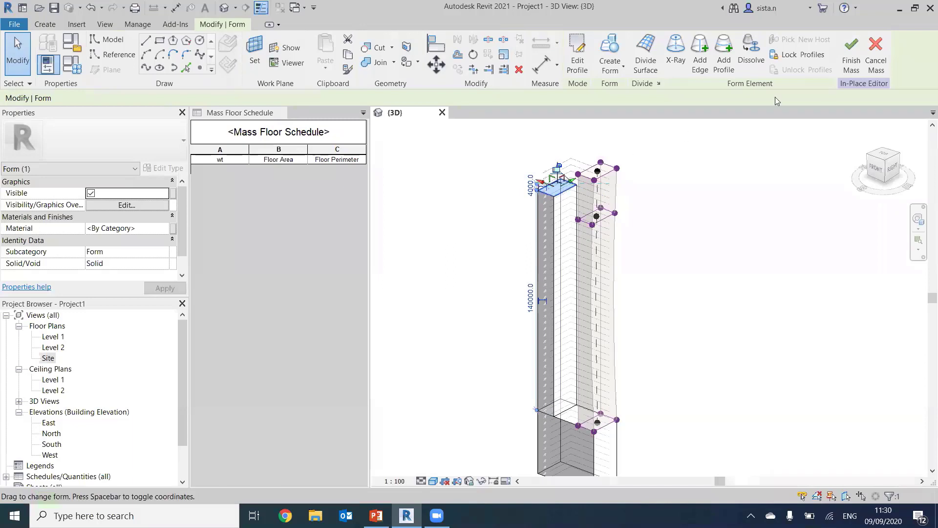
# Finish the in-place mass edit and review the Mass Floor Schedule down to its grand total.
pyautogui.click(851, 62)
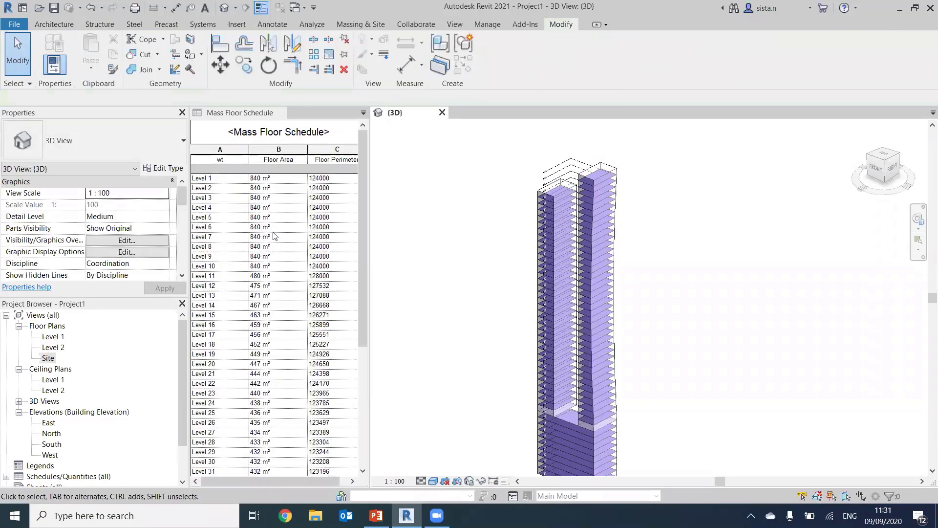
pyautogui.moveTo(362, 221); pyautogui.dragTo(361, 382)
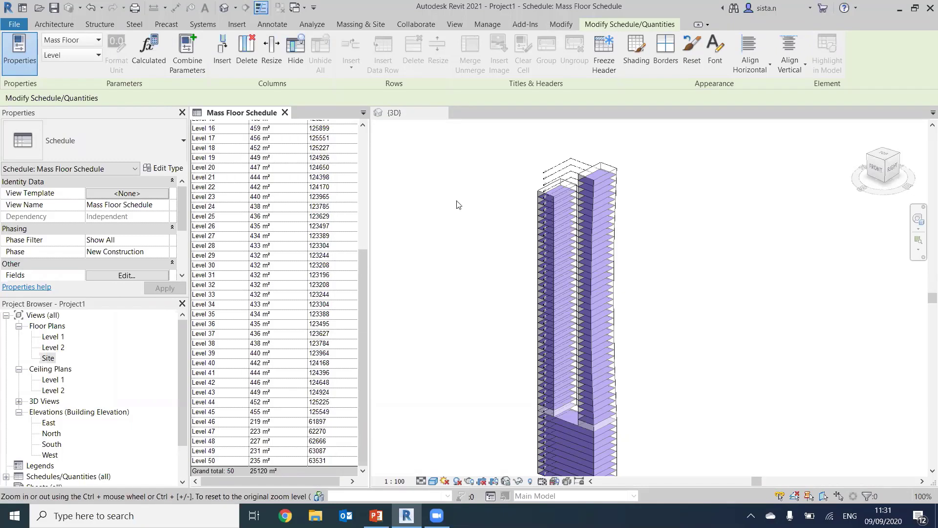
pyautogui.scroll(2, 292, 423)
pyautogui.scroll(-2, 292, 423)
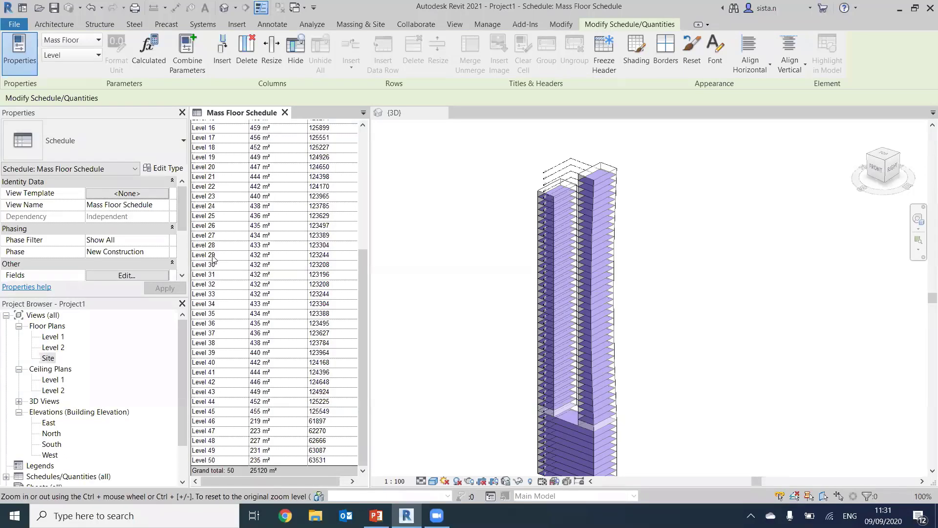
# Close the Mass Floor Schedule view and expand the project's Schedules/Quantities list to locate the schedule.
pyautogui.click(285, 113)
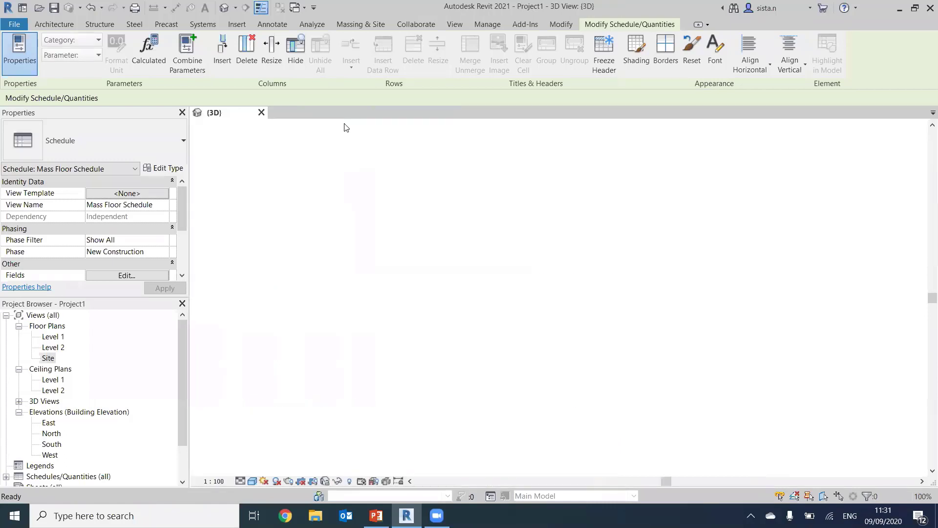
pyautogui.moveTo(181, 357); pyautogui.dragTo(181, 401)
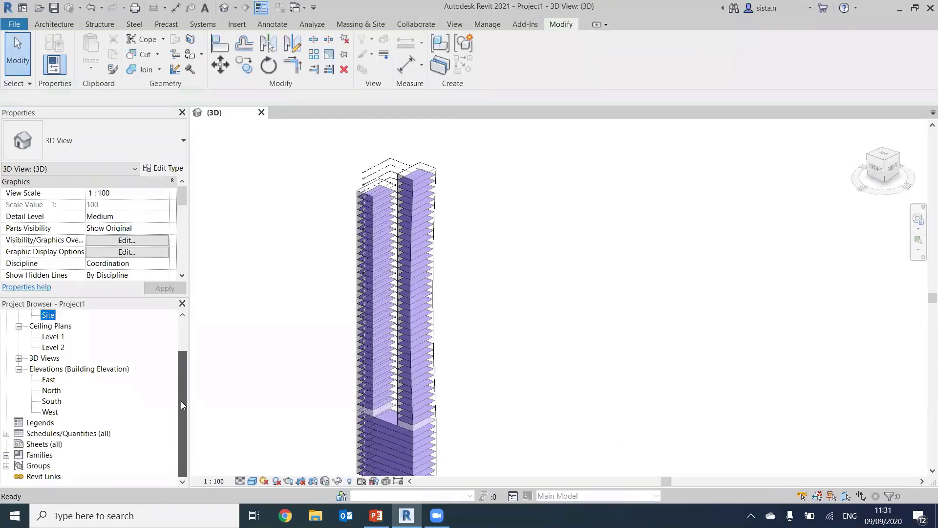
pyautogui.click(6, 434)
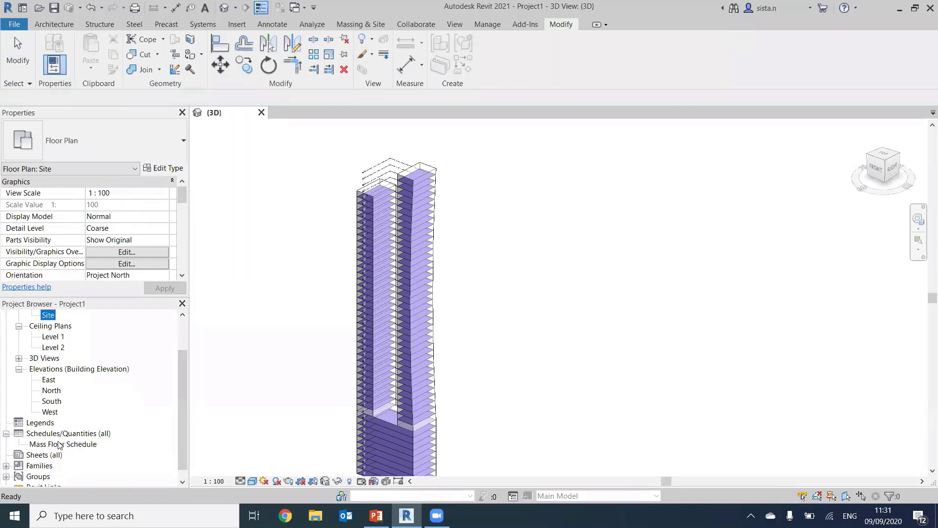
pyautogui.click(300, 305)
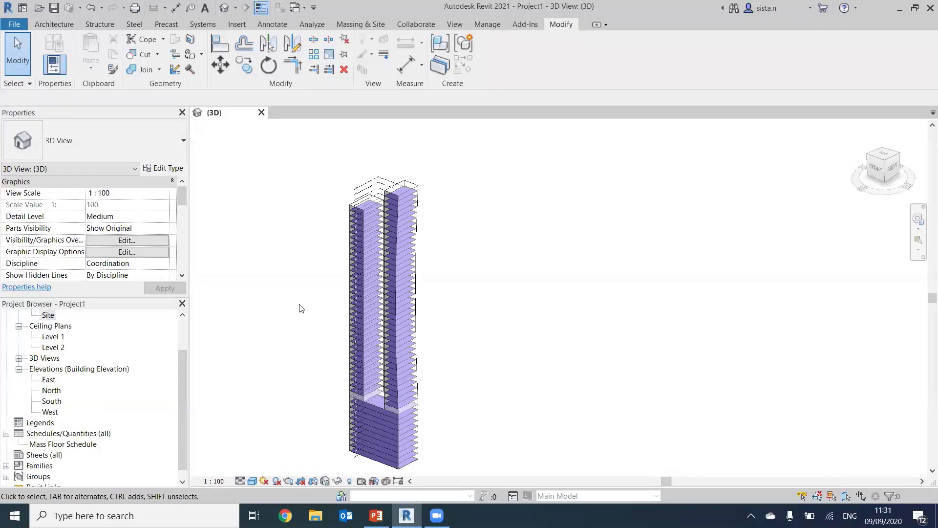
# Create Concrete-Commercial 362mm floors by face on all mass floors of the podium and both towers.
pyautogui.scroll(1, 321, 243)
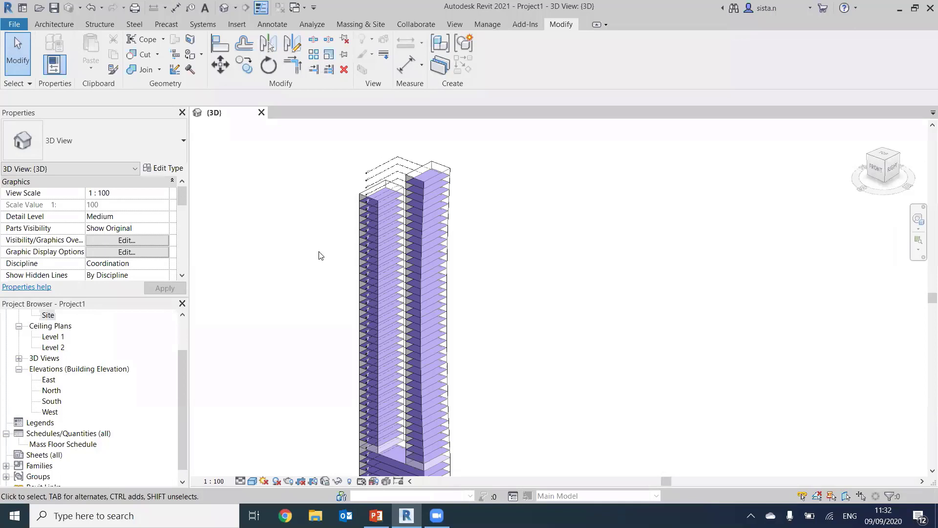
pyautogui.keyDown('shift'); pyautogui.moveTo(321, 291); pyautogui.dragTo(331, 248, button='middle'); pyautogui.keyUp('shift')
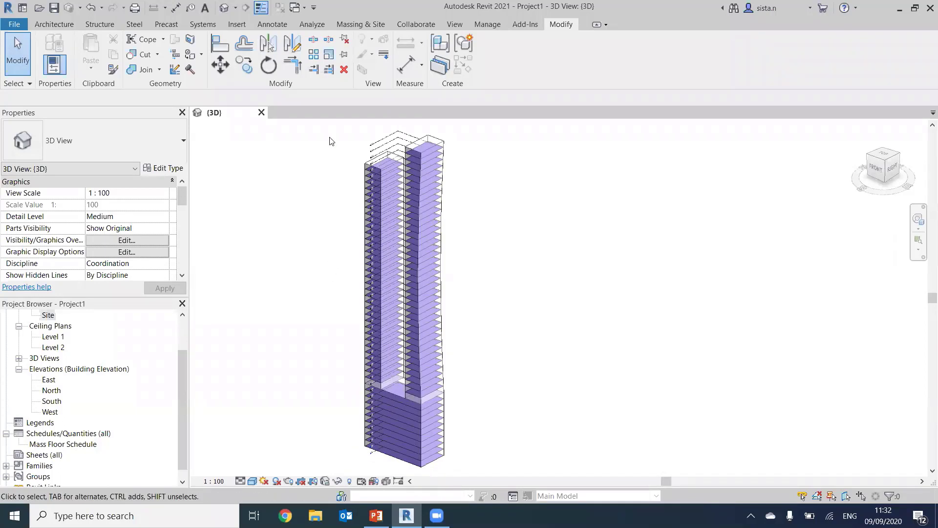
pyautogui.click(360, 24)
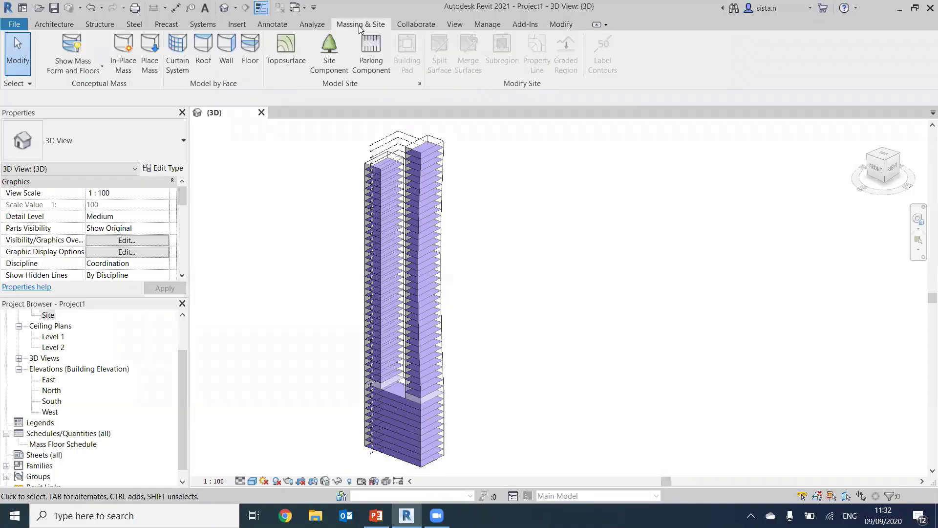
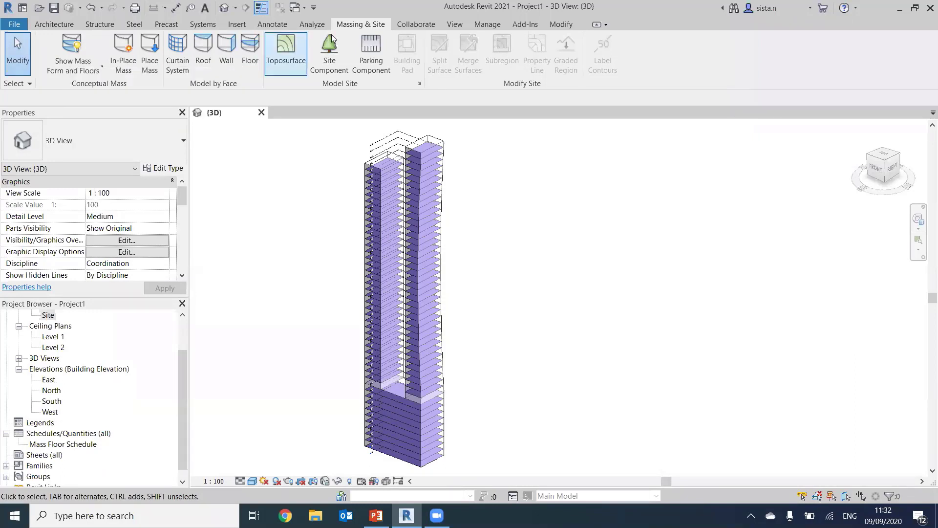
pyautogui.click(249, 51)
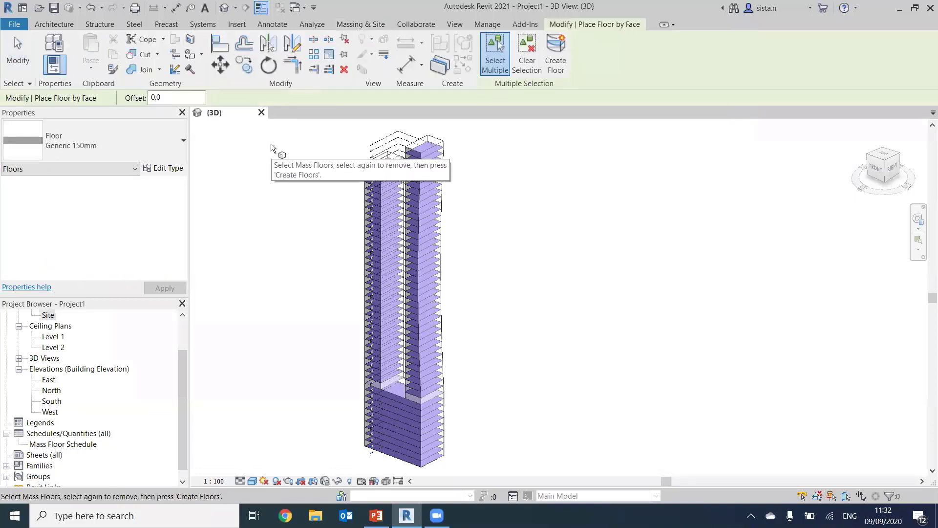
pyautogui.click(158, 143)
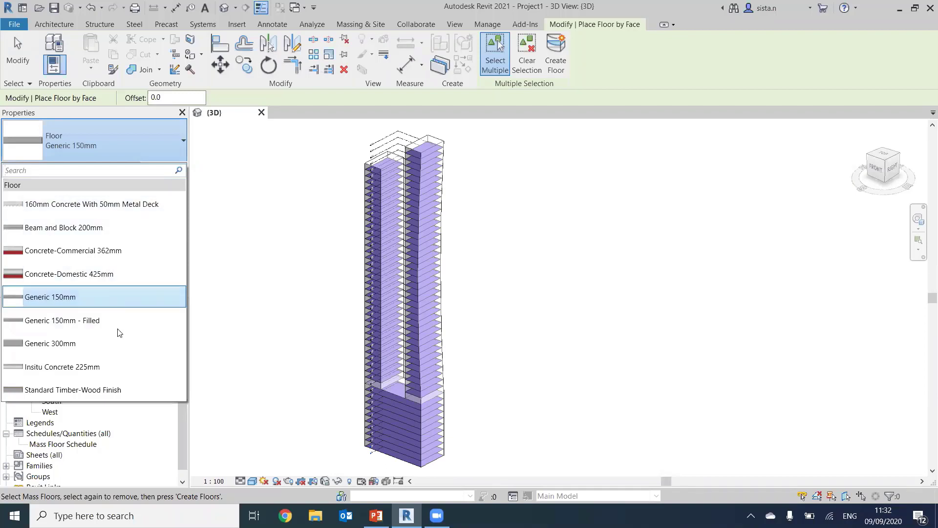
pyautogui.click(122, 255)
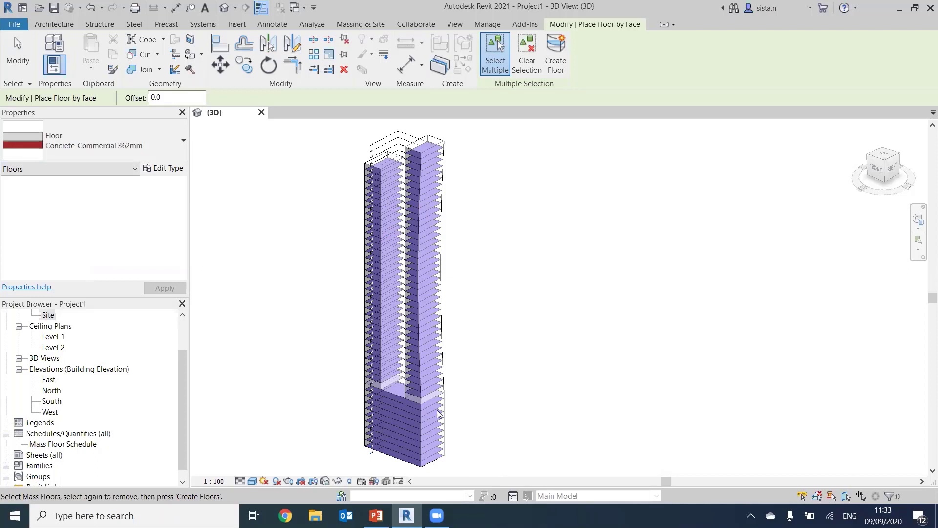
pyautogui.moveTo(486, 468); pyautogui.dragTo(359, 144)
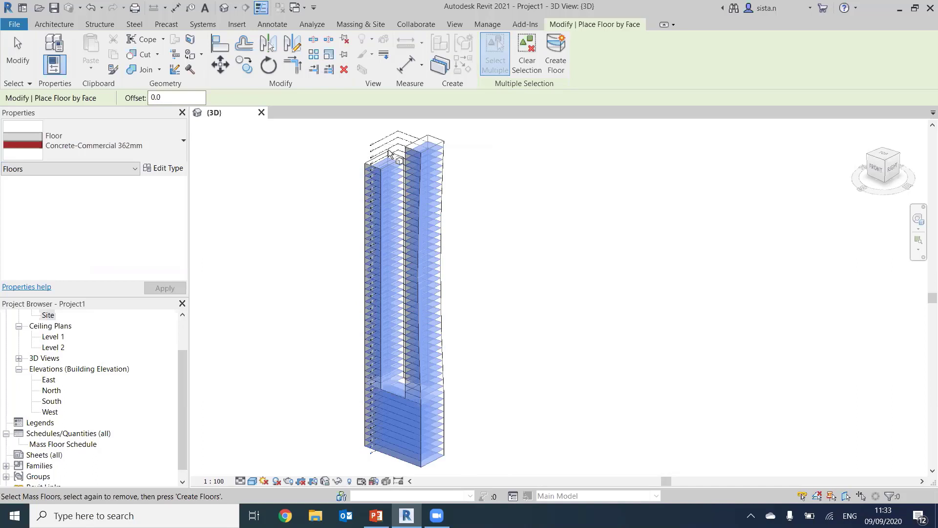
pyautogui.click(558, 48)
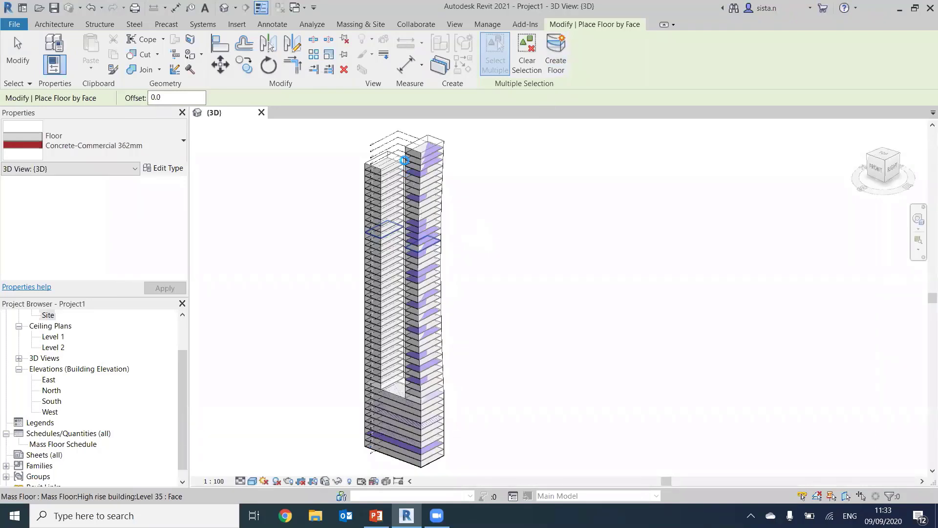
# Examine the created floor slabs on the profiled tower up close and along the height of both towers.
pyautogui.scroll(5, 440, 161)
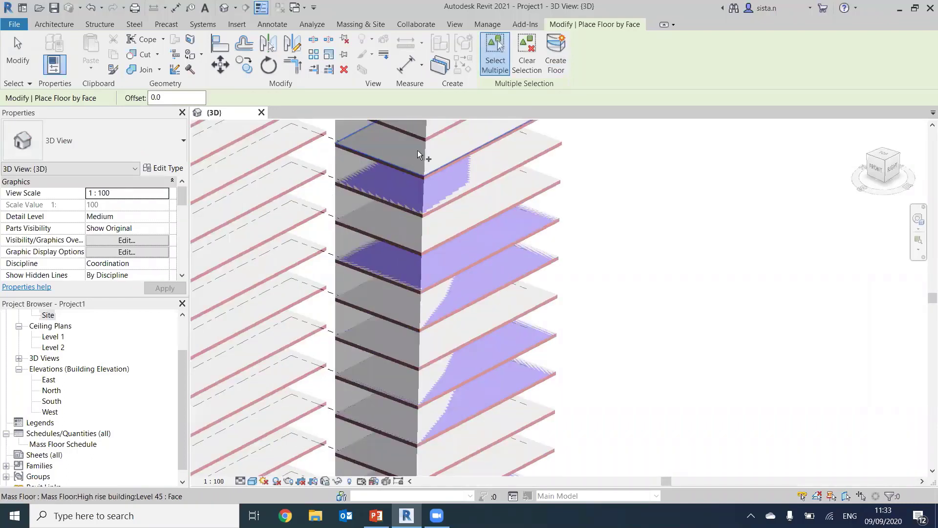
pyautogui.scroll(3, 444, 163)
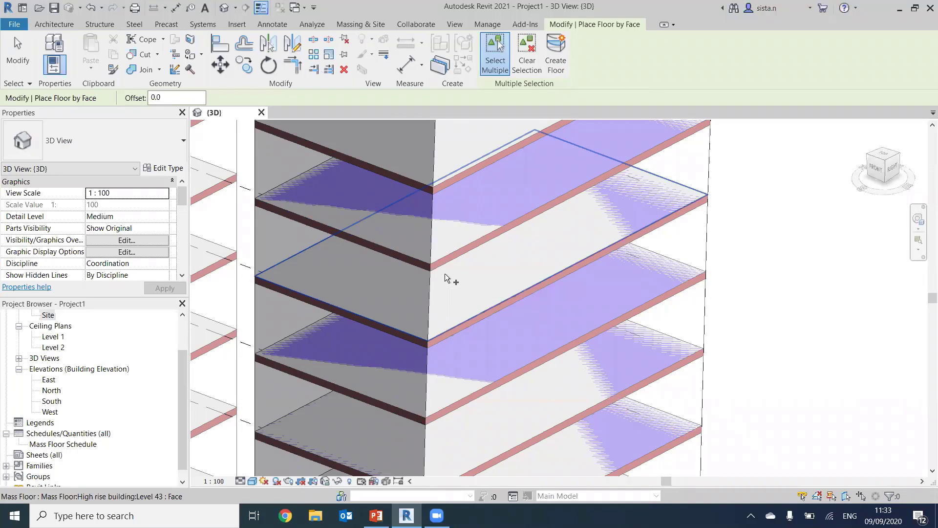
pyautogui.scroll(-1, 444, 274)
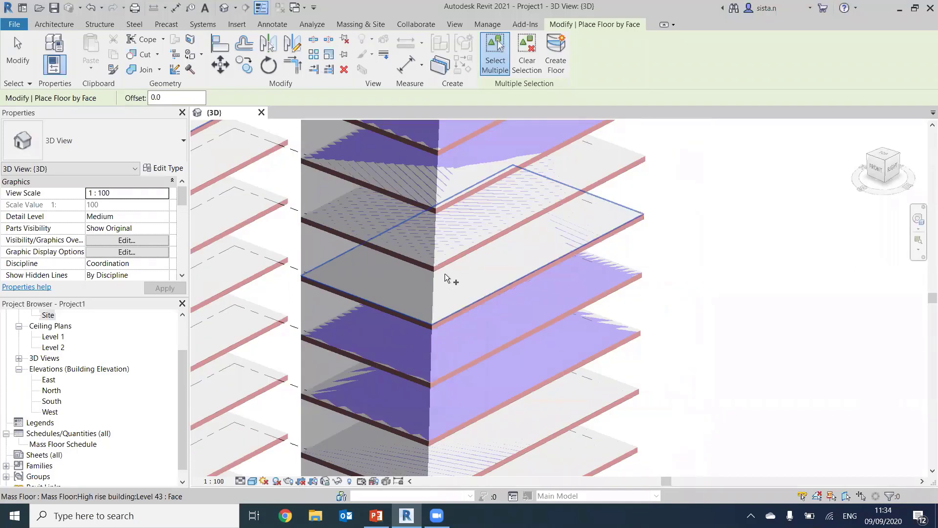
pyautogui.scroll(-3, 445, 274)
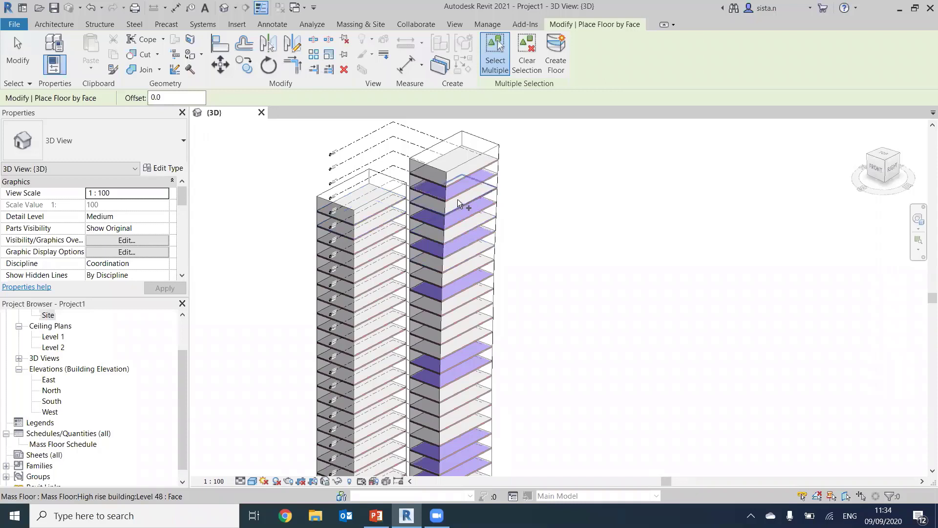
pyautogui.scroll(-3, 476, 357)
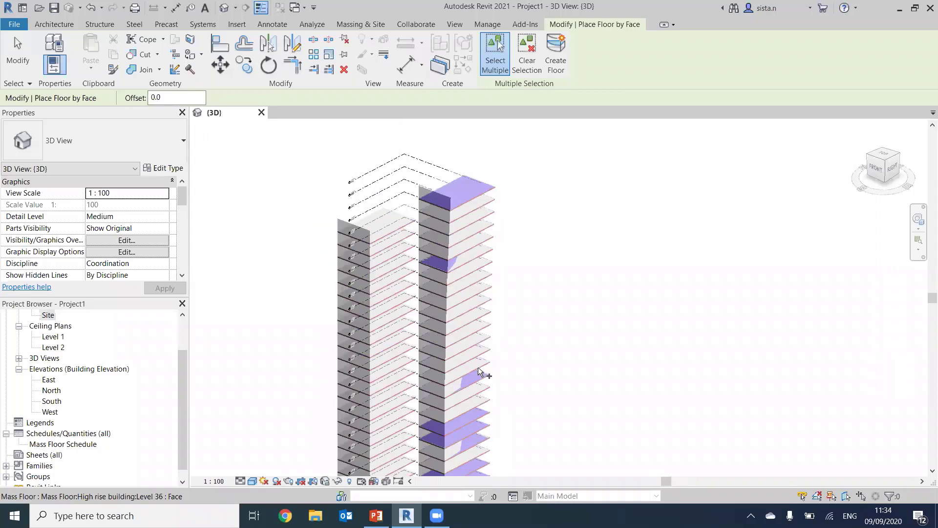
# Start a wall by face and choose the Exterior - Brick on Mtl. Stud wall type.
pyautogui.click(359, 25)
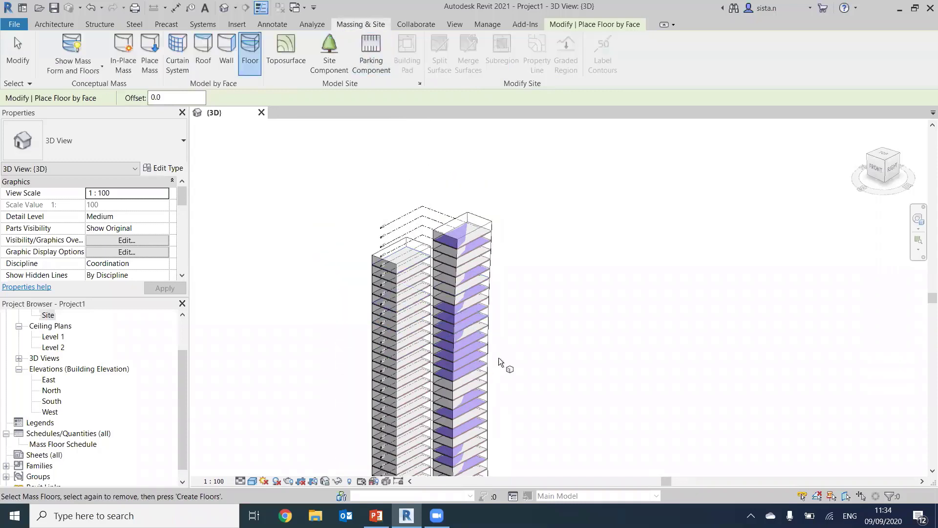
pyautogui.moveTo(491, 291); pyautogui.dragTo(465, 259, button='middle')
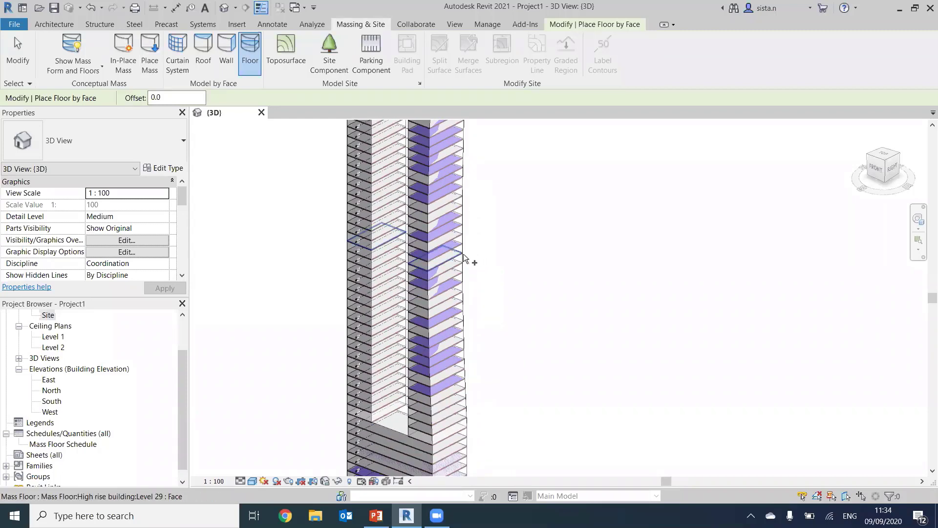
pyautogui.click(232, 61)
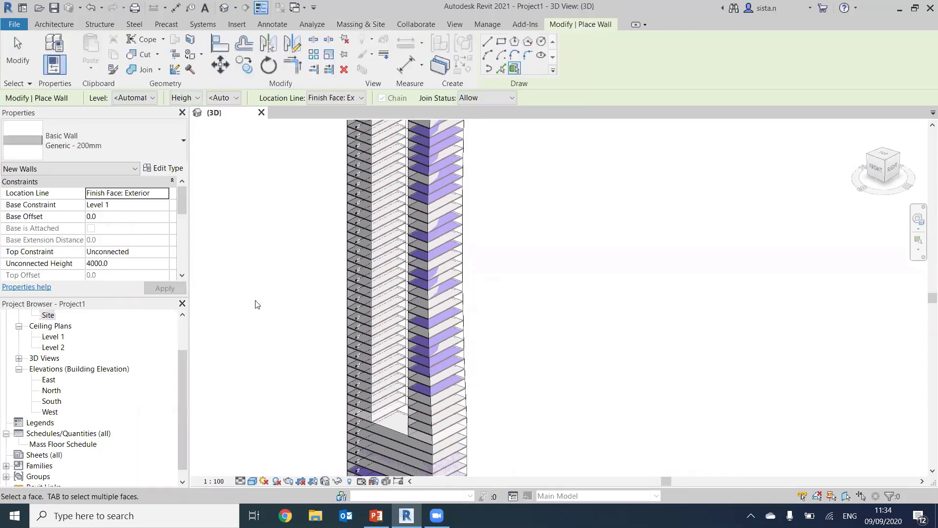
pyautogui.click(149, 140)
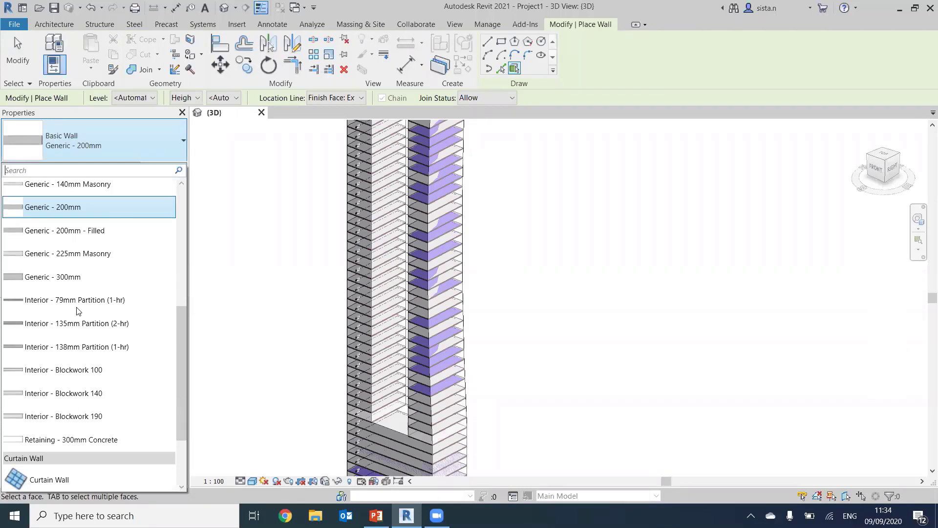
pyautogui.scroll(3, 80, 308)
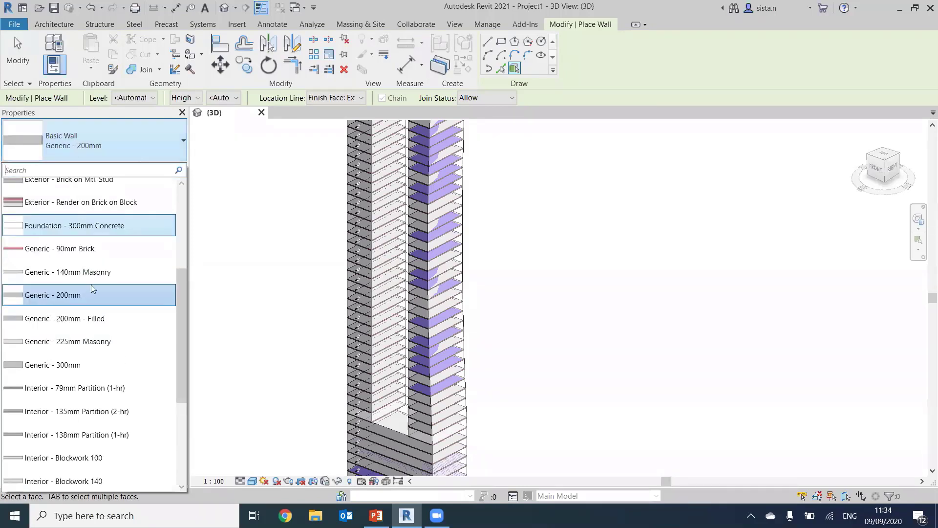
pyautogui.scroll(2, 90, 288)
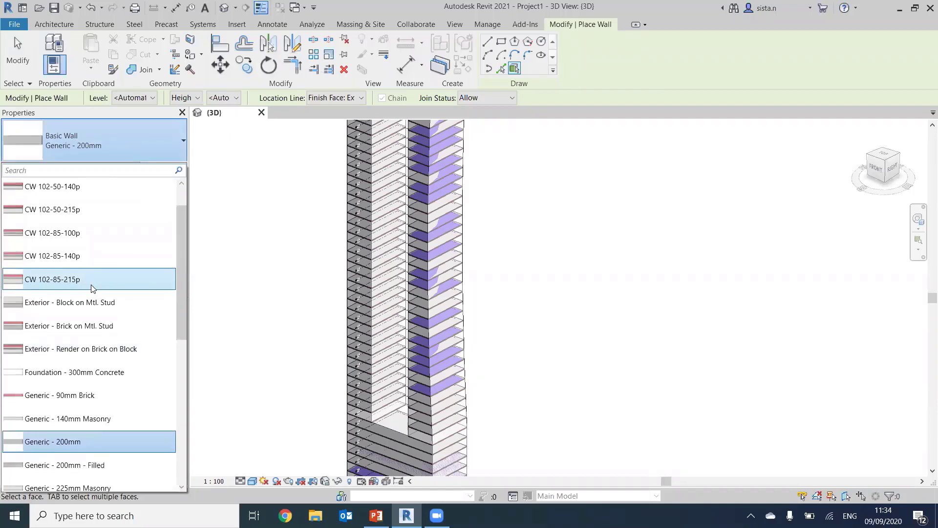
pyautogui.scroll(-2, 93, 289)
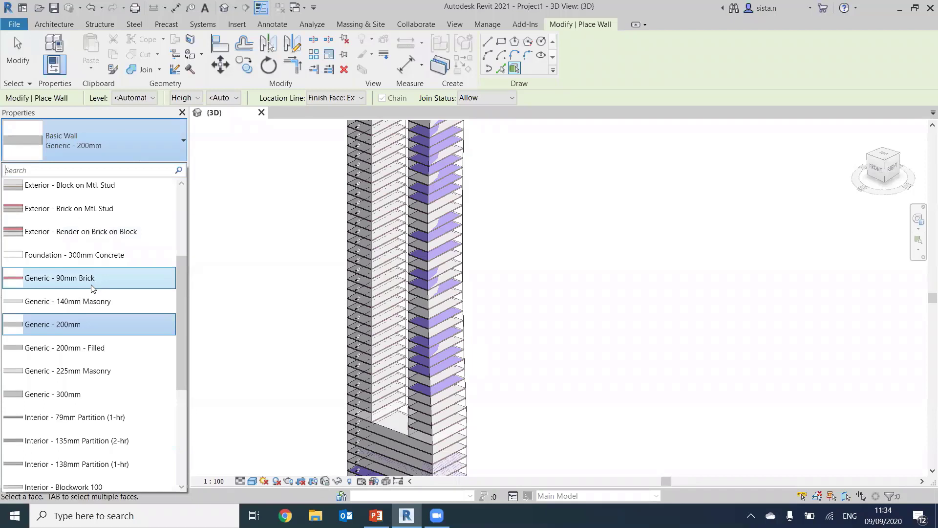
pyautogui.scroll(2, 93, 288)
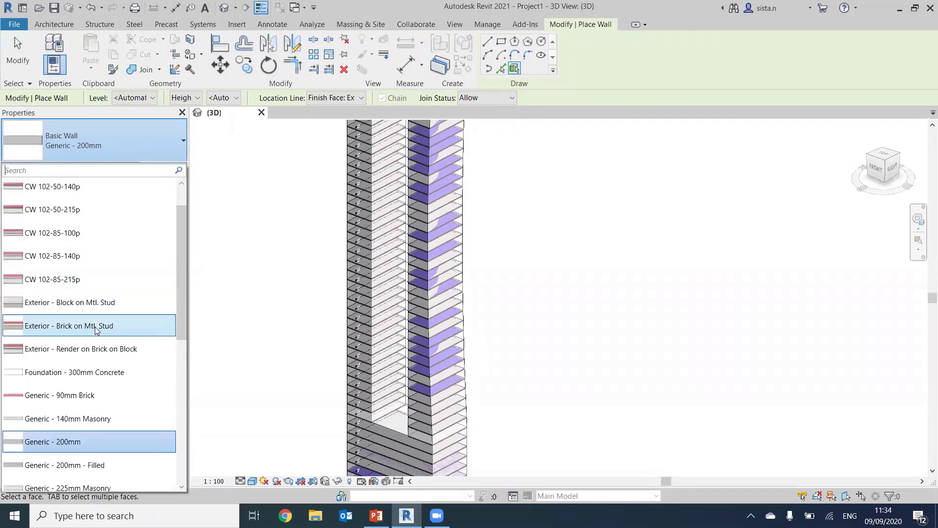
pyautogui.click(225, 304)
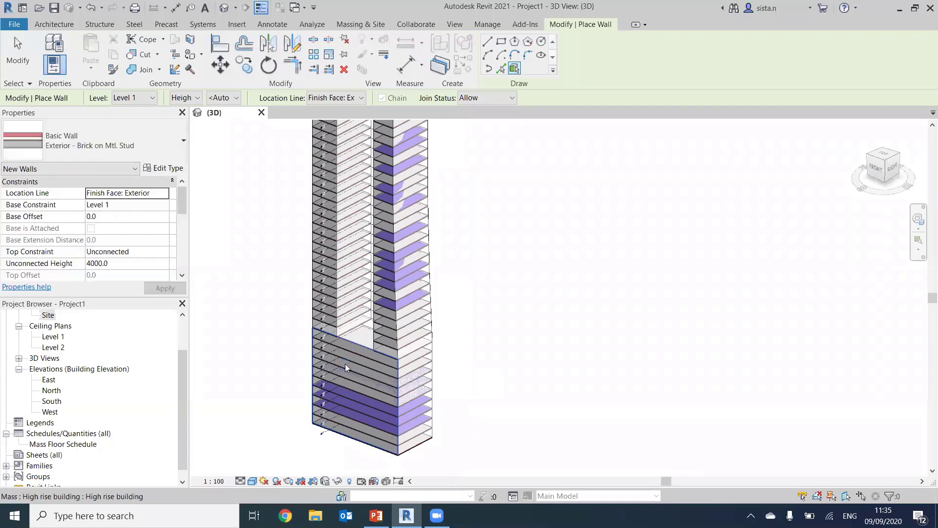
# Place Exterior - Brick on Mtl. Stud walls on the podium's vertical side faces, working around the building.
pyautogui.click(345, 366)
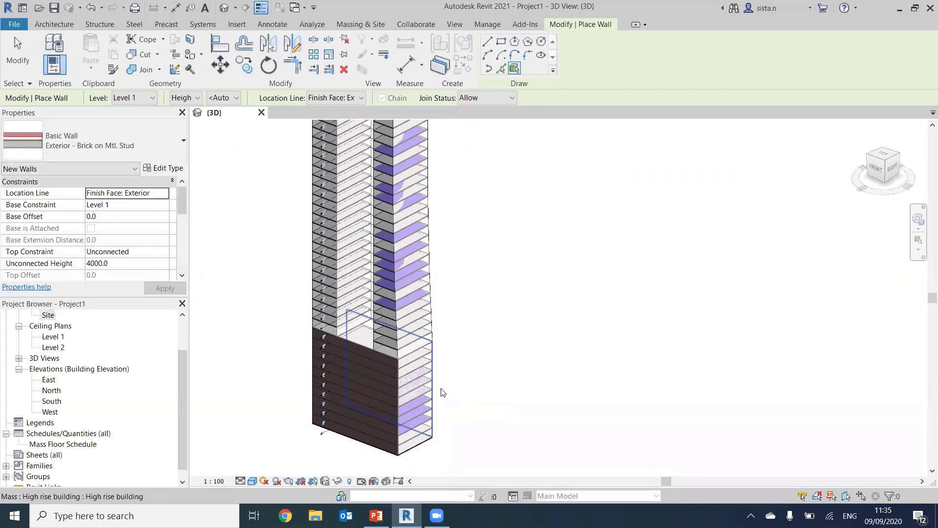
pyautogui.click(420, 442)
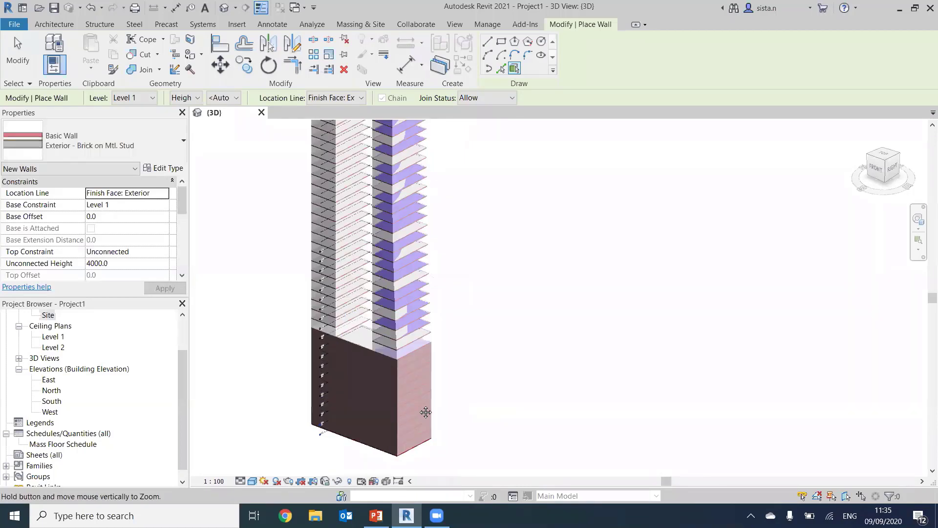
pyautogui.moveTo(423, 411); pyautogui.dragTo(398, 414, button='middle')
pyautogui.keyDown('shift'); pyautogui.moveTo(425, 385); pyautogui.dragTo(318, 391, button='middle'); pyautogui.keyUp('shift')
pyautogui.keyDown('shift'); pyautogui.moveTo(280, 378); pyautogui.dragTo(401, 392, button='middle'); pyautogui.keyUp('shift')
pyautogui.click(400, 393)
pyautogui.keyDown('shift'); pyautogui.moveTo(545, 368); pyautogui.dragTo(384, 414, button='middle'); pyautogui.keyUp('shift')
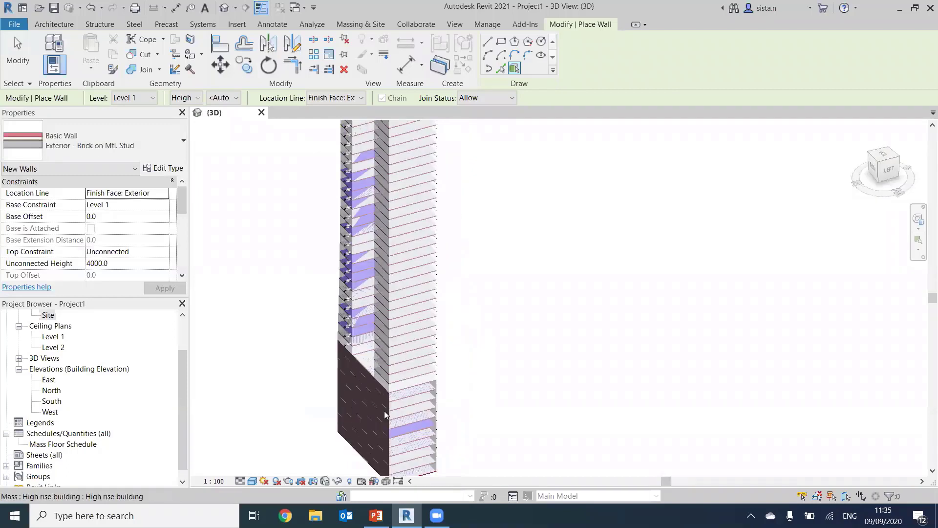
pyautogui.click(420, 423)
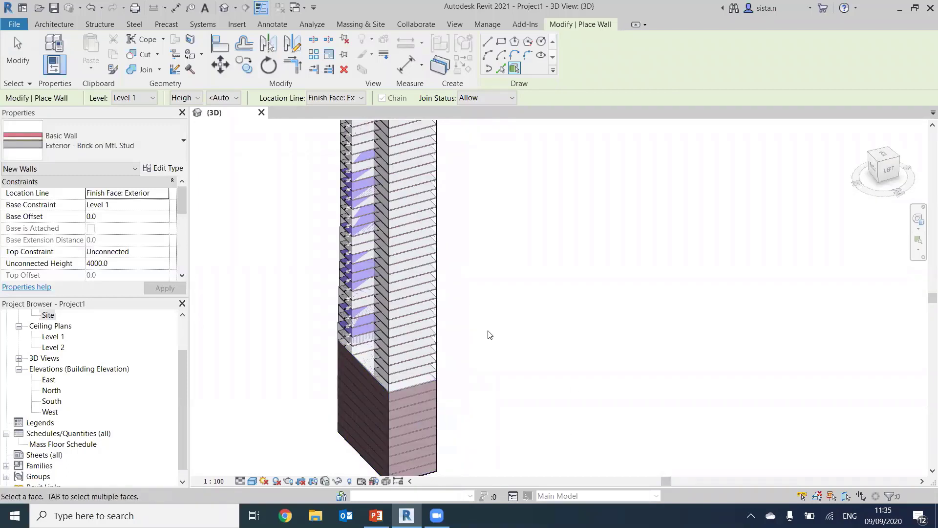
# Examine the brick-clad podium and the open tower faces above it from different angles.
pyautogui.scroll(5, 411, 423)
pyautogui.moveTo(400, 236)
pyautogui.keyDown('shift'); pyautogui.mouseDown(button='middle')
pyautogui.moveTo(271, 215)
pyautogui.moveTo(325, 207)
pyautogui.moveTo(412, 258)
pyautogui.moveTo(405, 306)
pyautogui.moveTo(405, 272)
pyautogui.moveTo(465, 282)
pyautogui.moveTo(341, 305)
pyautogui.moveTo(300, 298)
pyautogui.moveTo(463, 304)
pyautogui.moveTo(455, 342)
pyautogui.moveTo(375, 341)
pyautogui.moveTo(469, 284)
pyautogui.moveTo(477, 335)
pyautogui.mouseUp(button='middle'); pyautogui.keyUp('shift')
pyautogui.scroll(-5, 408, 258)
pyautogui.scroll(-2, 405, 306)
pyautogui.scroll(-2, 405, 273)
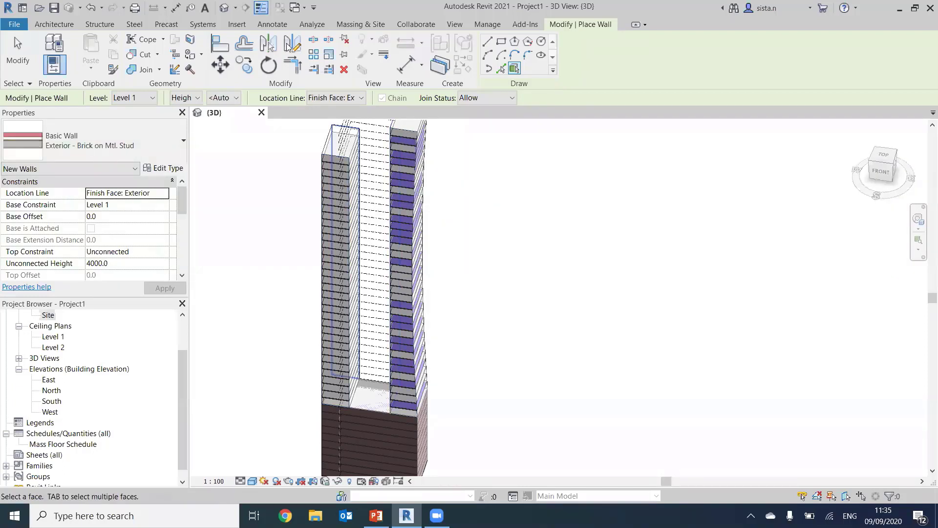
# Create a 1500 x 3000mm curtain system by face on the vertical side faces of both towers above the podium.
pyautogui.click(356, 23)
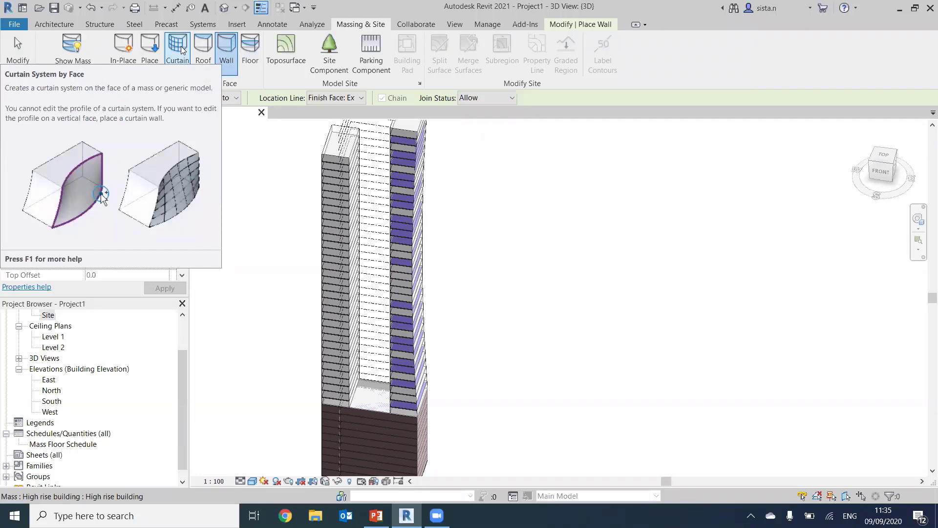
pyautogui.click(181, 49)
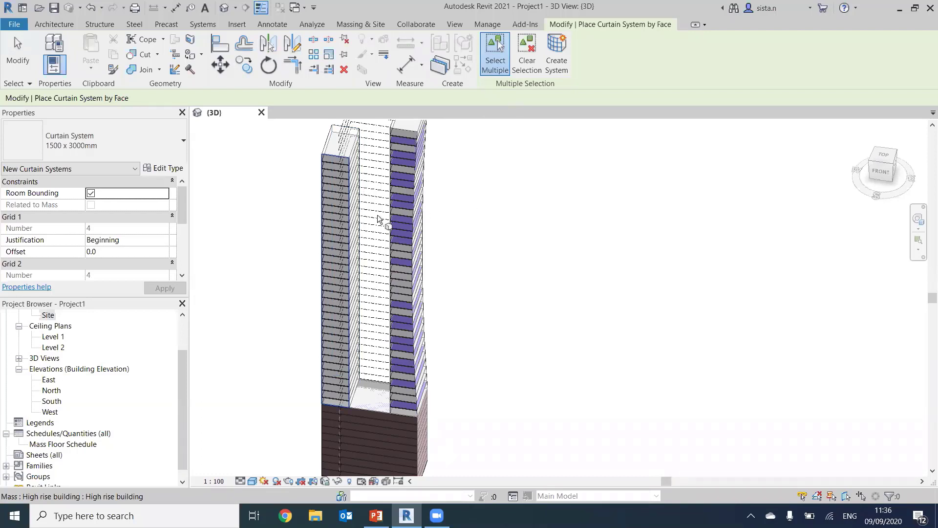
pyautogui.click(335, 304)
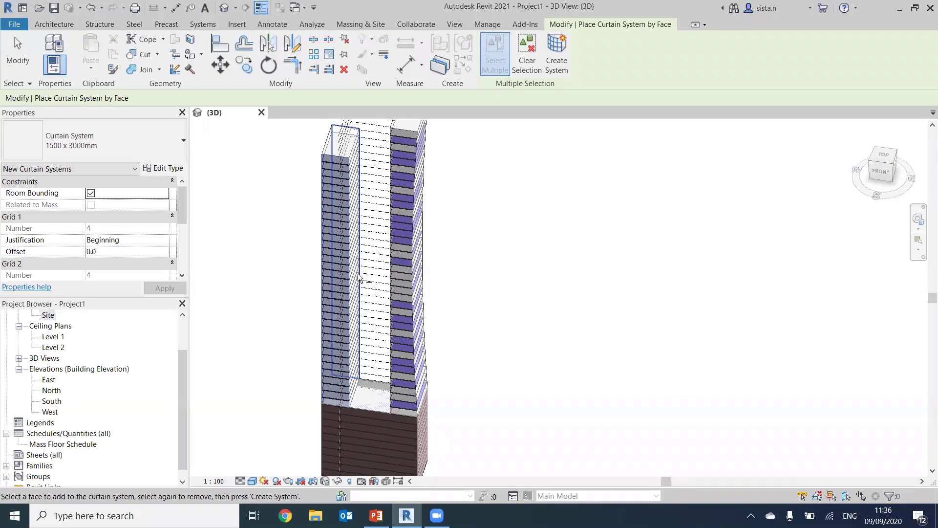
pyautogui.click(358, 307)
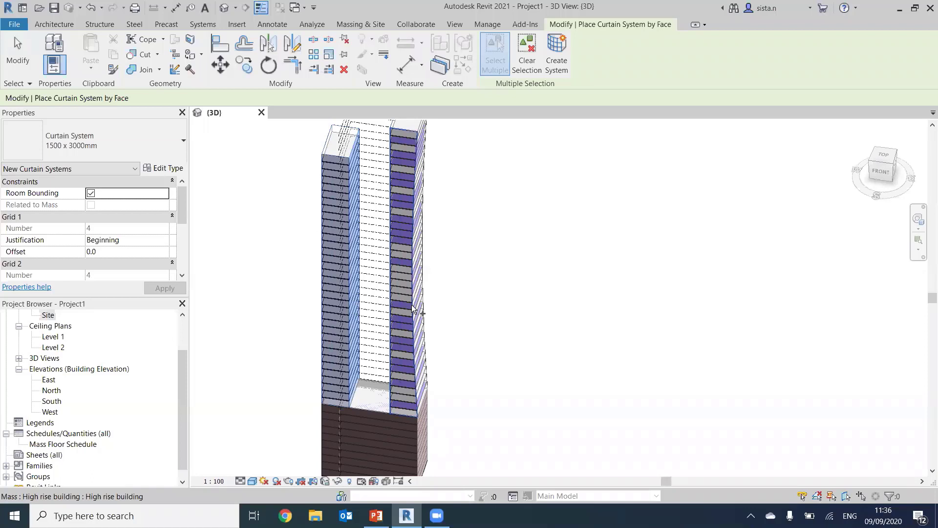
pyautogui.click(428, 328)
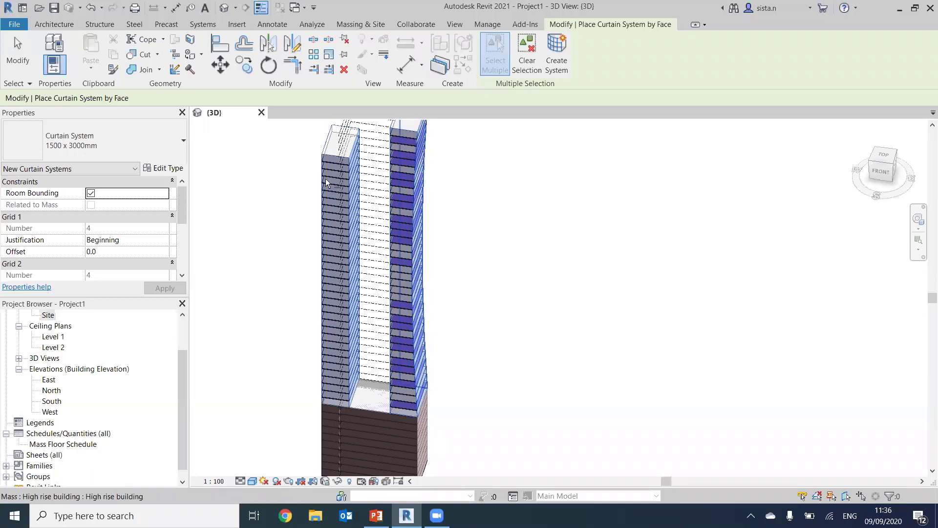
pyautogui.moveTo(371, 176); pyautogui.dragTo(380, 222, button='middle')
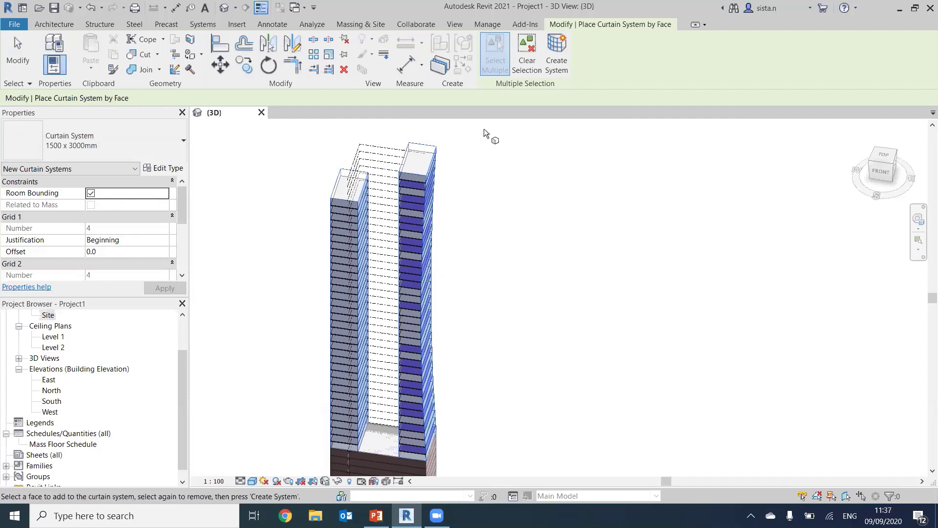
pyautogui.click(553, 70)
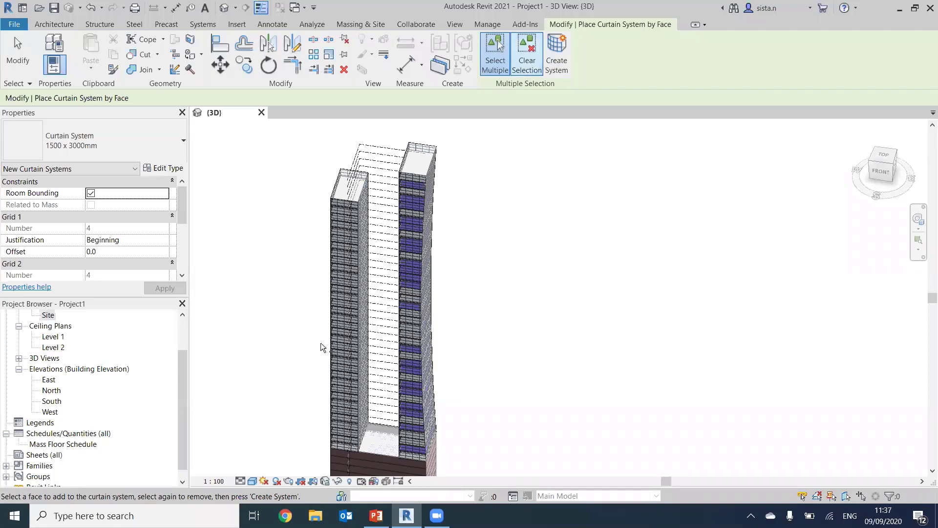
# Examine the curtain grid and panels near the top of the shorter tower, and leave the curtain system command.
pyautogui.scroll(2, 336, 215)
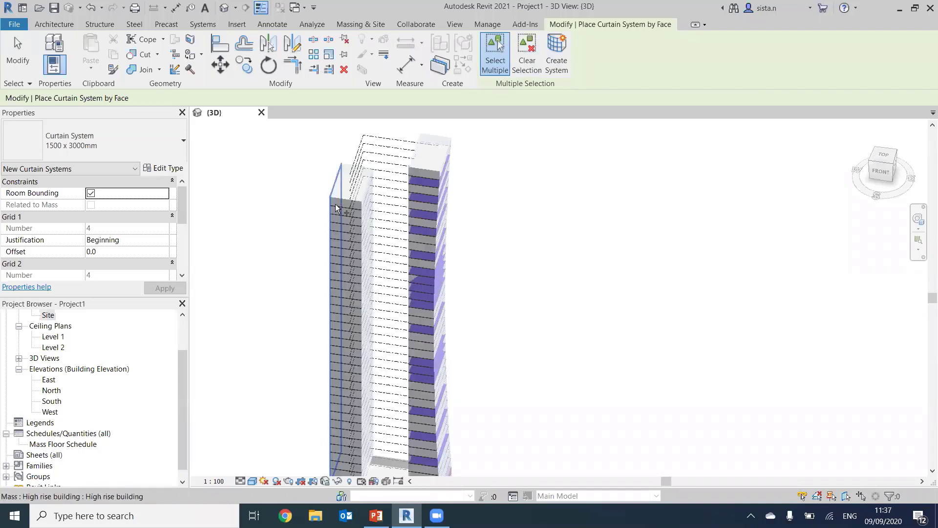
pyautogui.scroll(2, 336, 215)
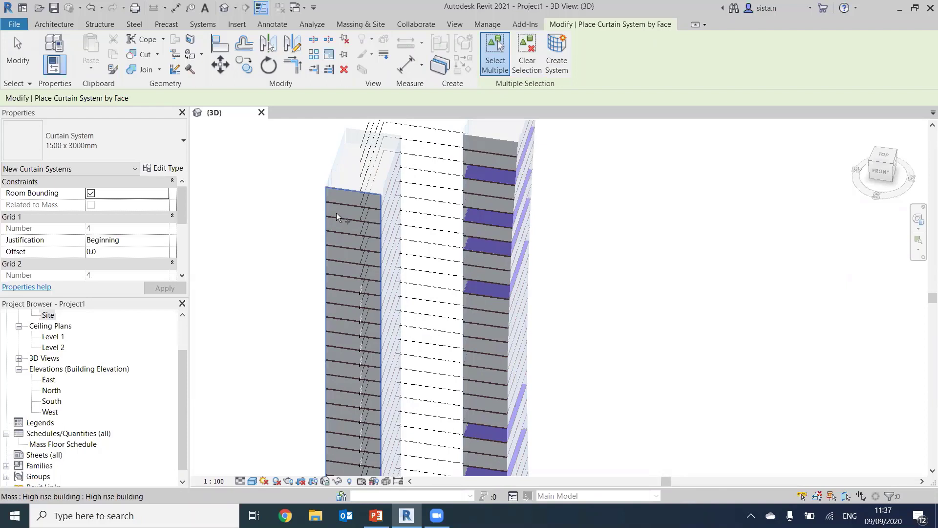
pyautogui.scroll(3, 353, 190)
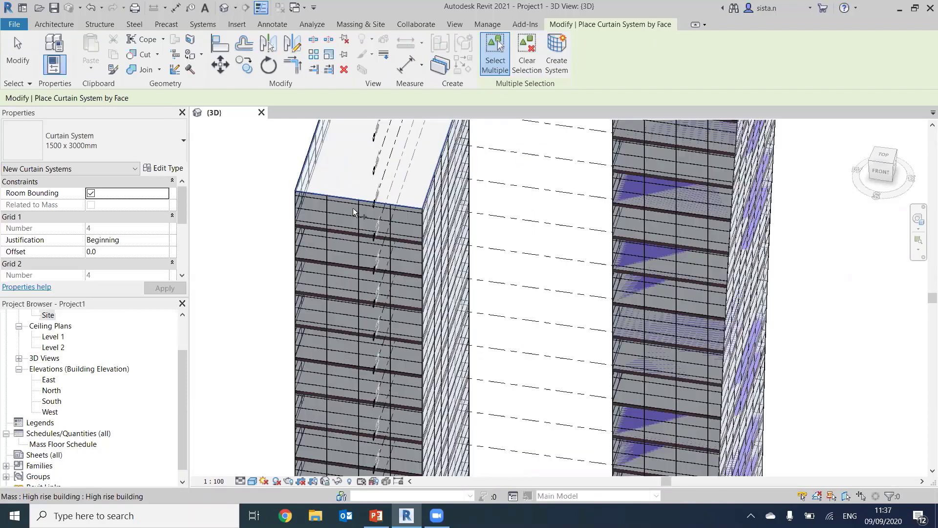
pyautogui.scroll(1, 305, 324)
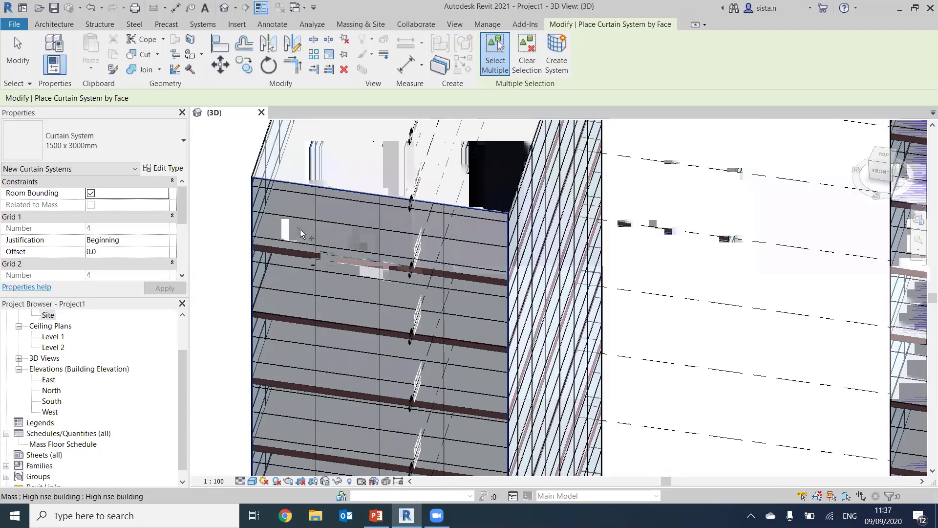
pyautogui.scroll(-1, 301, 235)
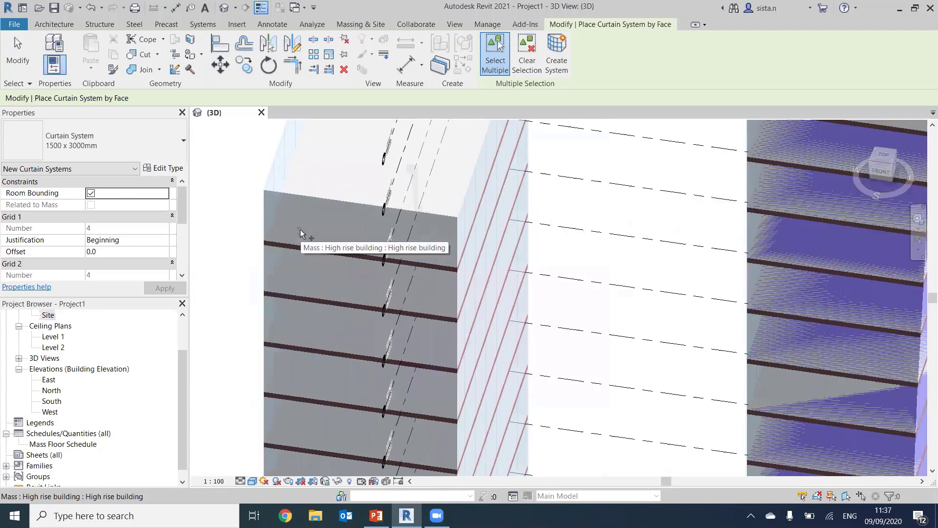
pyautogui.scroll(-1, 300, 229)
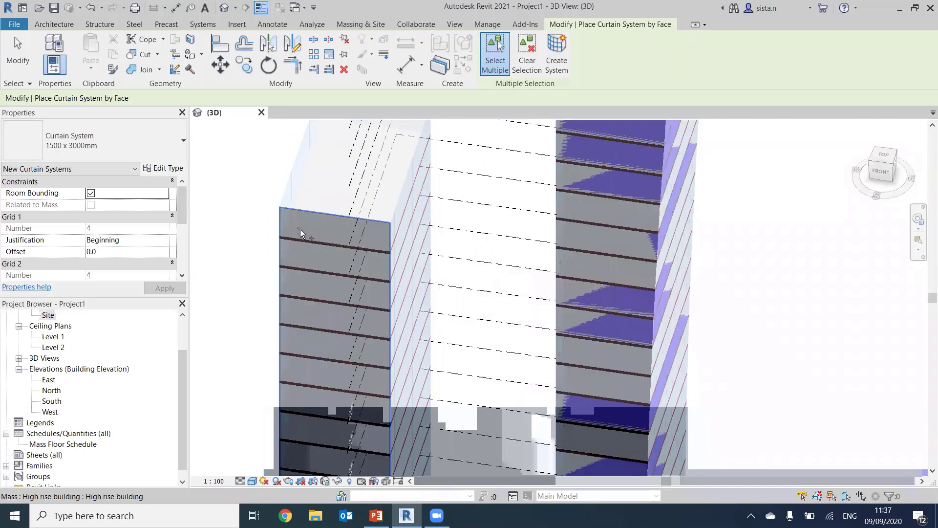
pyautogui.scroll(-3, 299, 229)
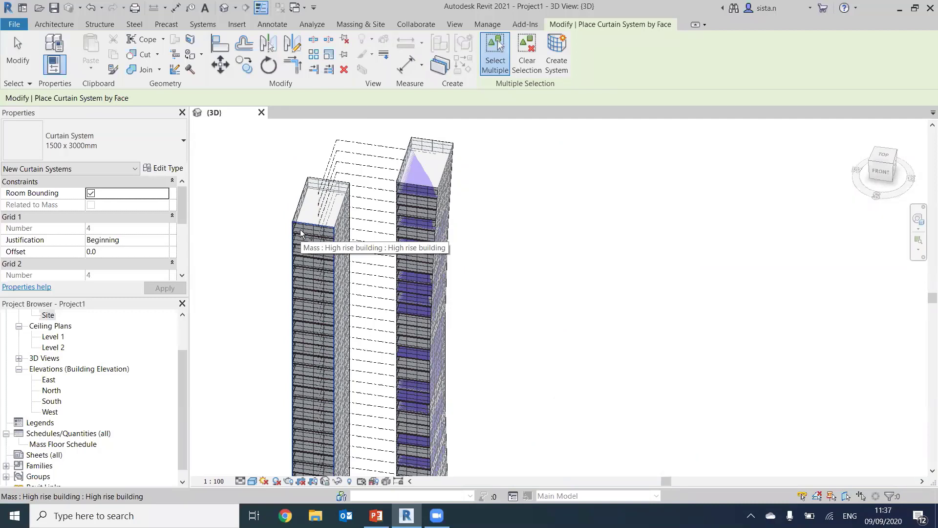
pyautogui.press('Escape')
pyautogui.press('Escape')
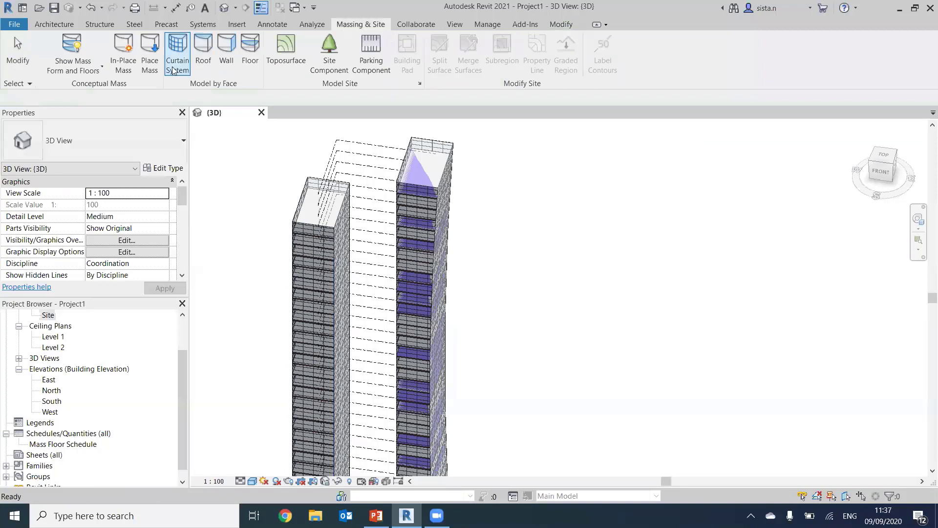
# Duplicate the type of the towers' curtain system under the name 3000 x 3000mm.
pyautogui.scroll(4, 307, 240)
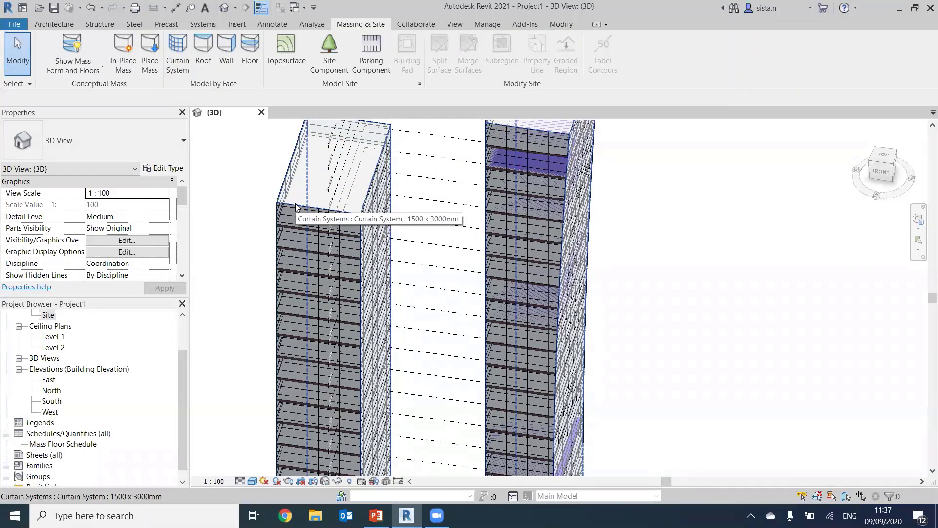
pyautogui.click(295, 206)
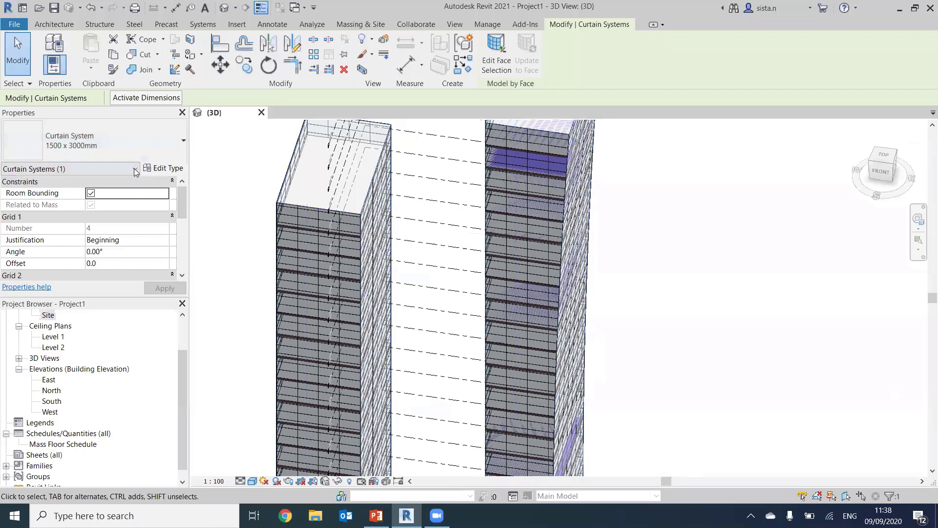
pyautogui.click(161, 168)
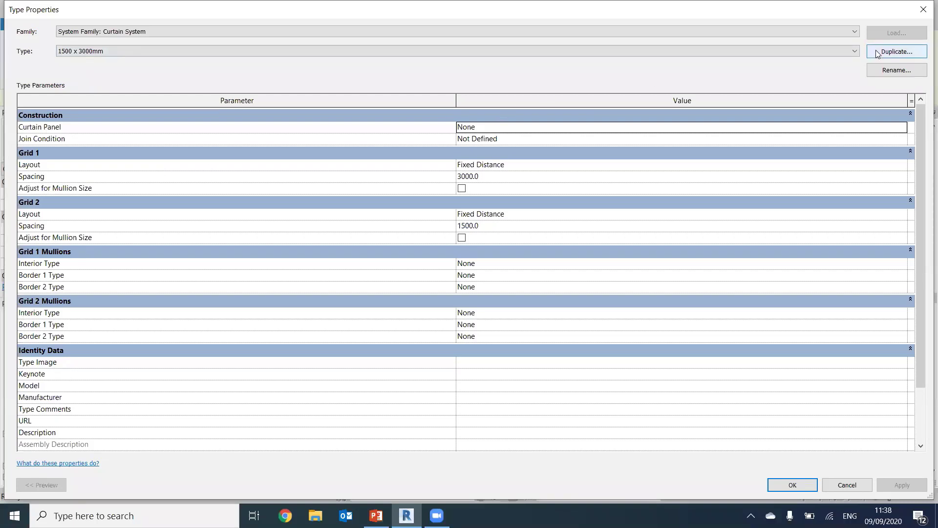
pyautogui.click(877, 51)
pyautogui.click(432, 245)
pyautogui.moveTo(428, 245); pyautogui.dragTo(415, 248)
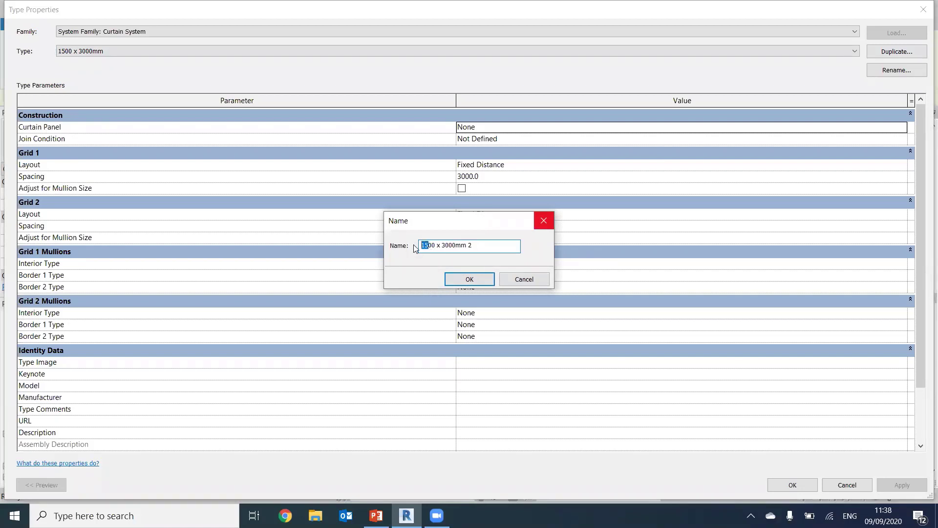
pyautogui.write('30')
pyautogui.press('BackSpace')
pyautogui.press('BackSpace')
pyautogui.press('Return')
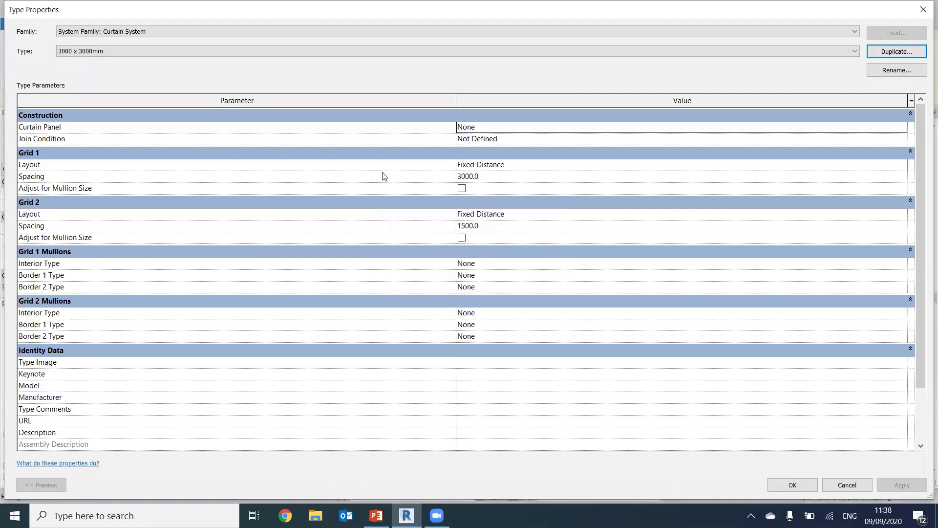
# Set the Grid 2 spacing of the 3000 x 3000mm curtain system type to 3000.
pyautogui.click(493, 223)
pyautogui.write('3000')
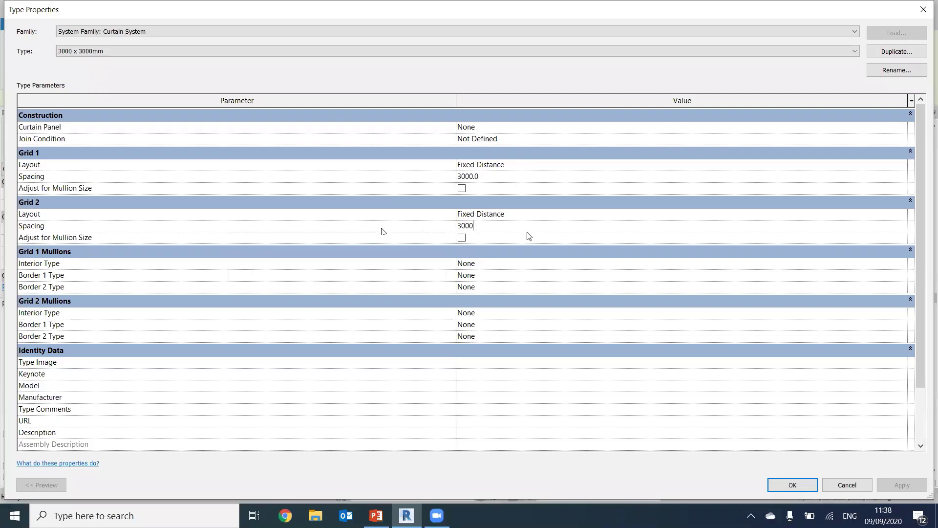
pyautogui.moveTo(629, 10); pyautogui.dragTo(549, 366)
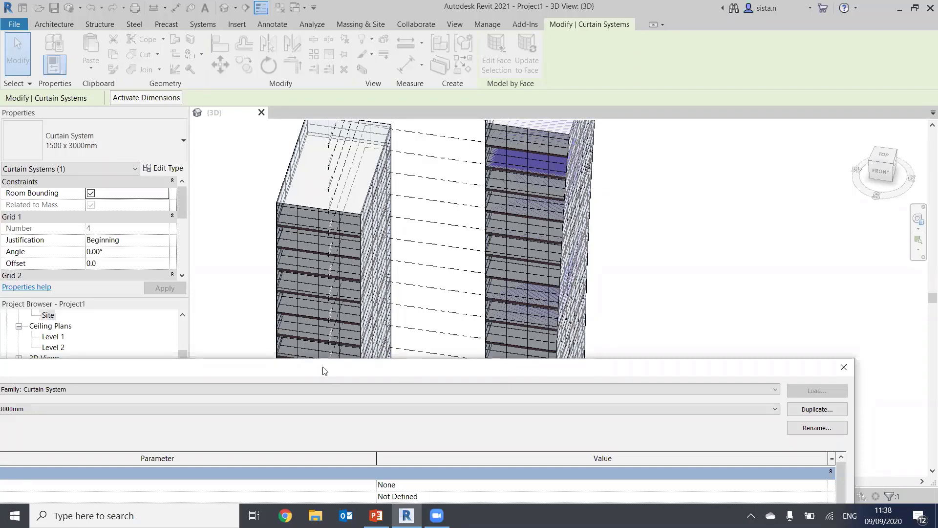
pyautogui.moveTo(322, 371); pyautogui.dragTo(405, 26)
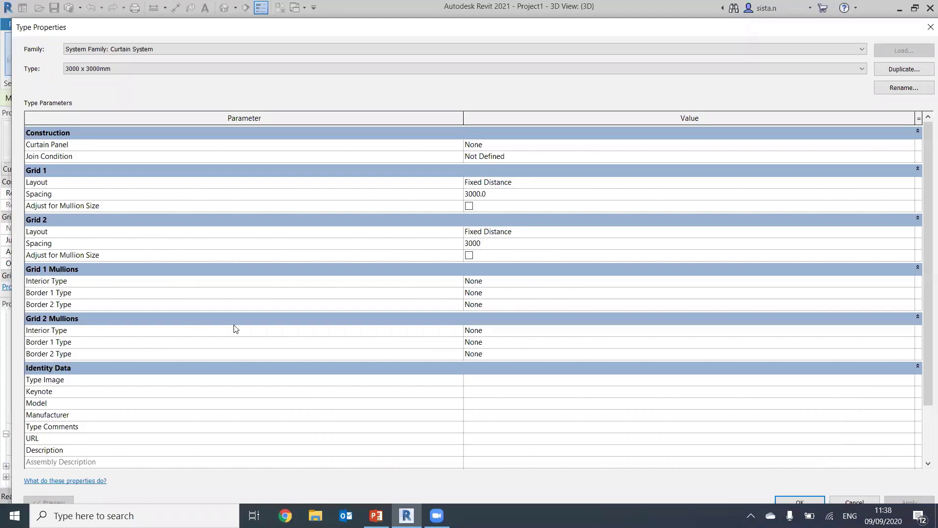
# Set the Grid 1 interior, border 1 and border 2 mullions to Rectangular Mullion : 30mm Square.
pyautogui.click(907, 283)
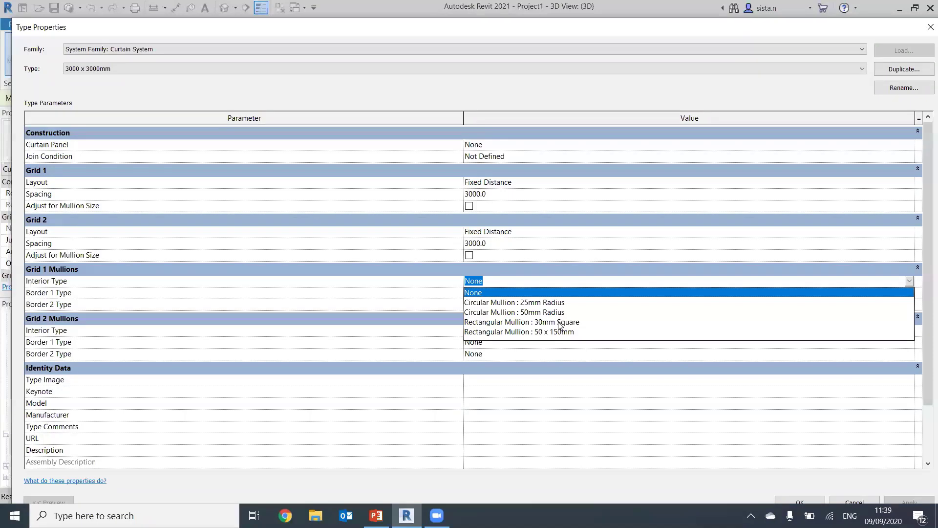
pyautogui.click(559, 323)
pyautogui.click(909, 293)
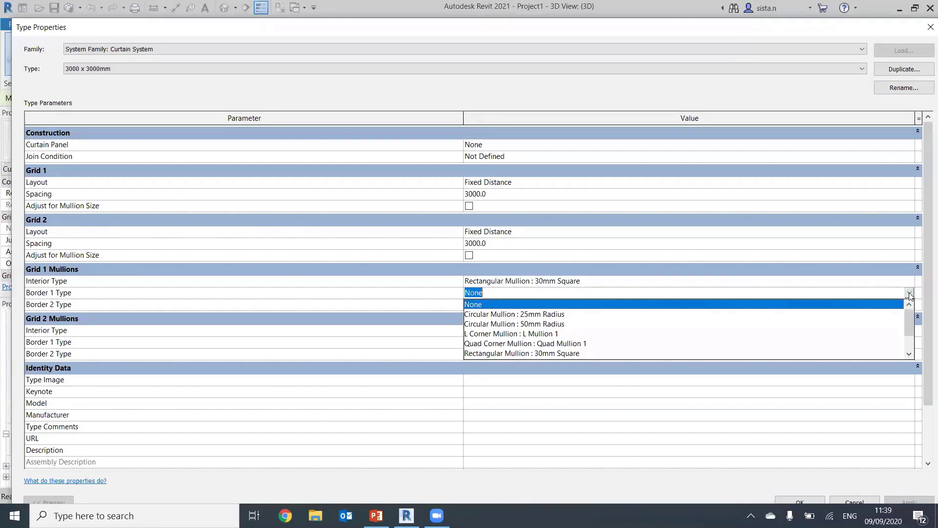
pyautogui.click(537, 353)
pyautogui.click(771, 308)
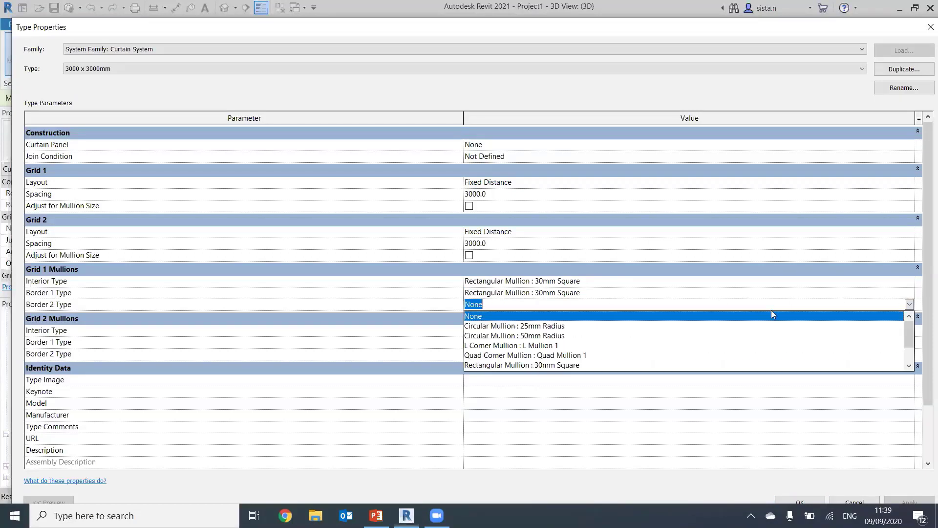
pyautogui.click(530, 365)
# Set the Grid 2 interior, border 1 and border 2 mullions to Rectangular Mullion : 30mm Square and apply the type changes.
pyautogui.click(908, 331)
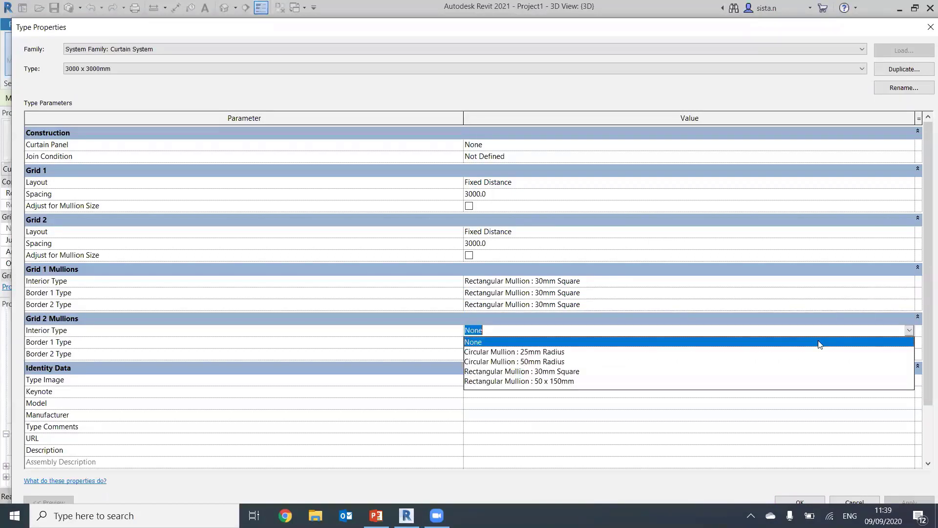
pyautogui.click(547, 371)
pyautogui.click(908, 342)
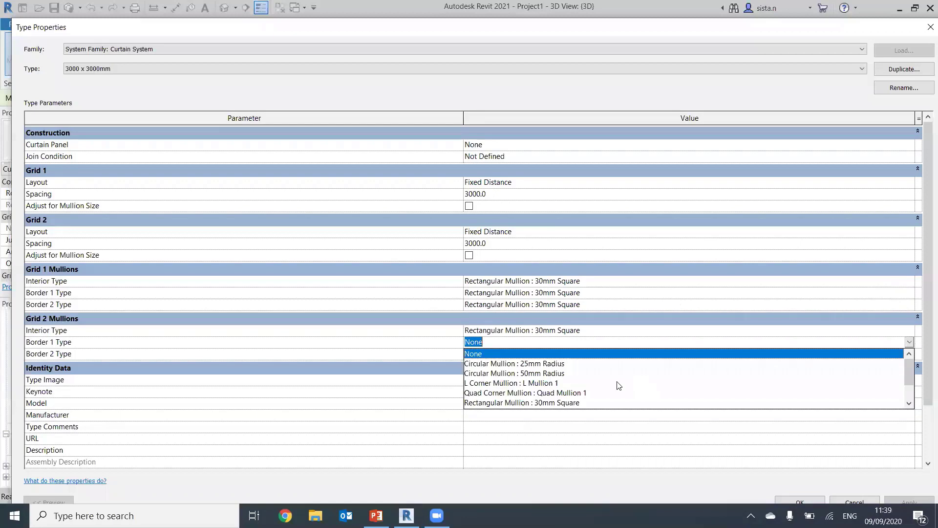
pyautogui.click(559, 402)
pyautogui.click(908, 354)
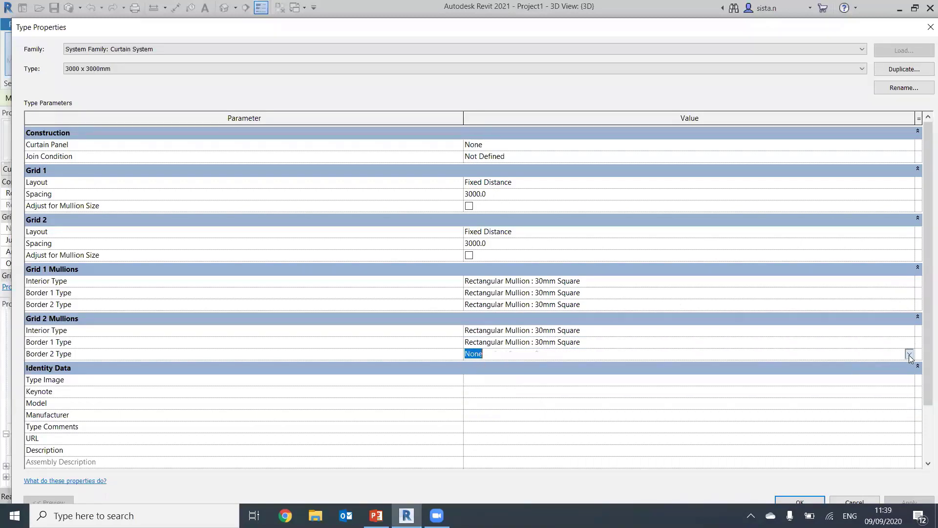
pyautogui.click(908, 354)
pyautogui.click(547, 413)
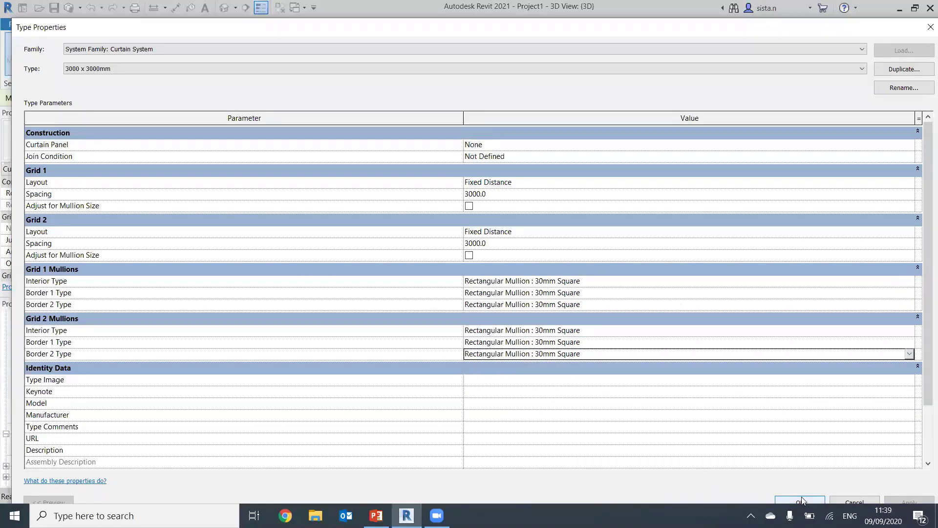
pyautogui.click(801, 499)
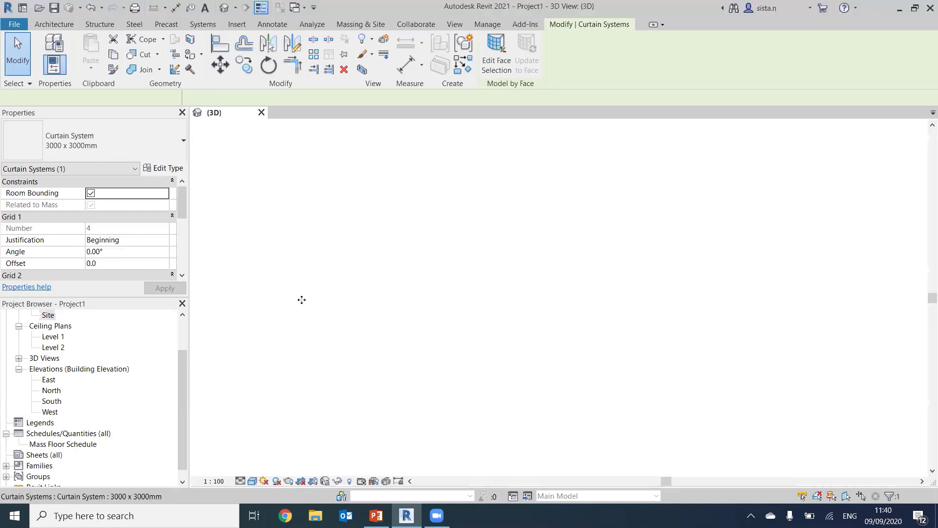
# Examine the new mullions up close on the top storeys of the shorter tower.
pyautogui.scroll(5, 322, 217)
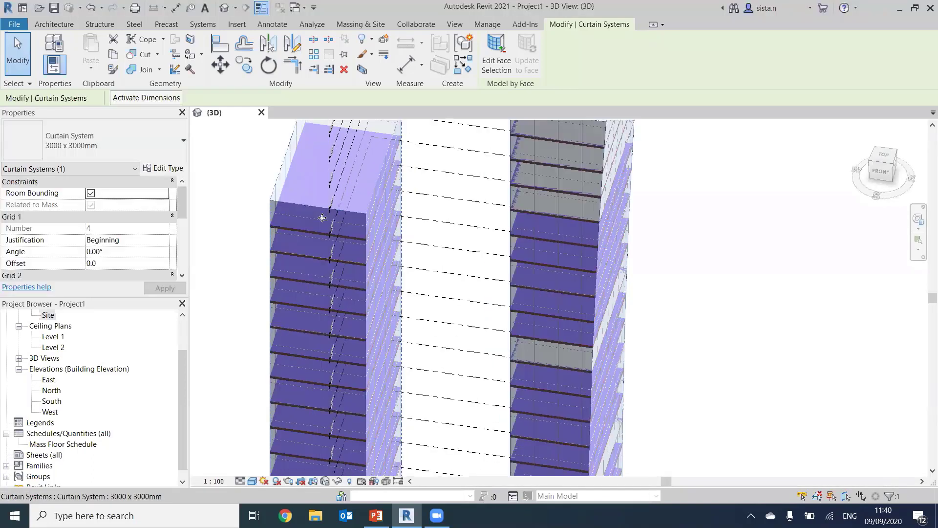
pyautogui.scroll(4, 263, 207)
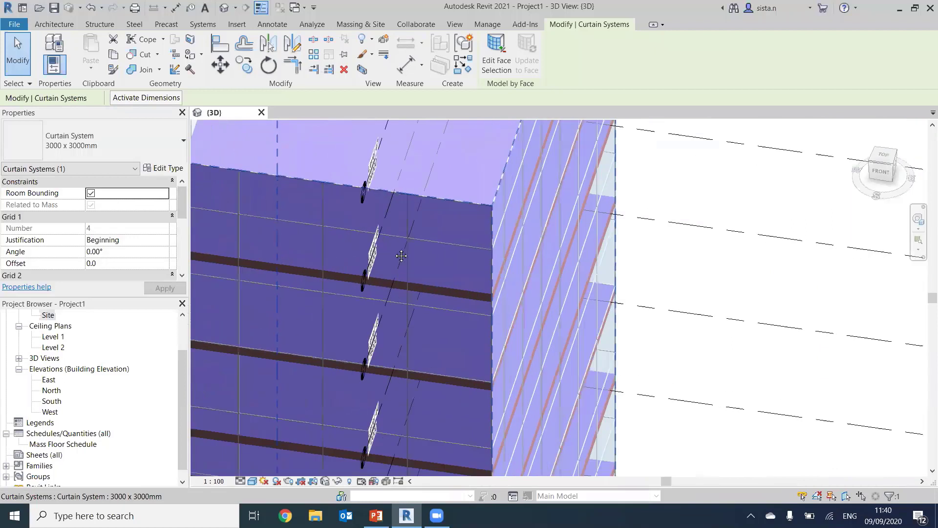
pyautogui.moveTo(328, 206); pyautogui.dragTo(344, 224, button='middle')
pyautogui.scroll(6, 344, 224)
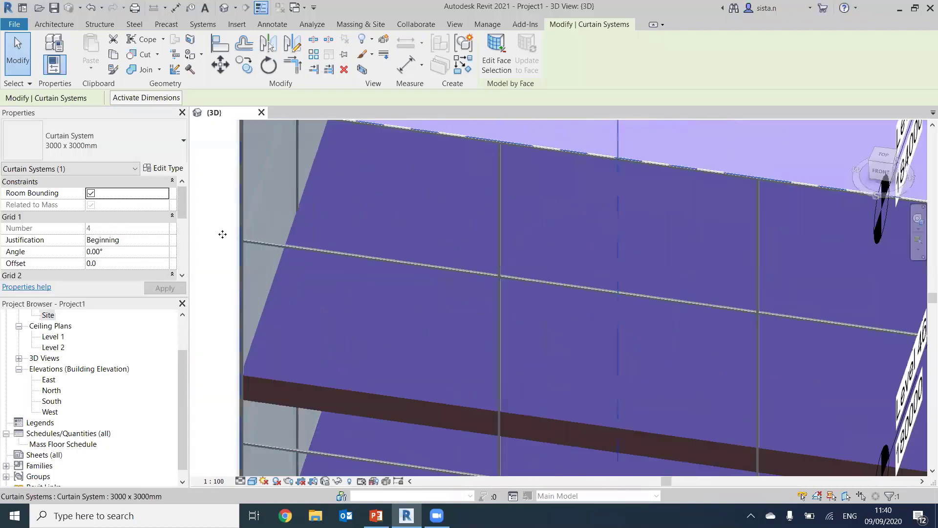
pyautogui.scroll(2, 357, 258)
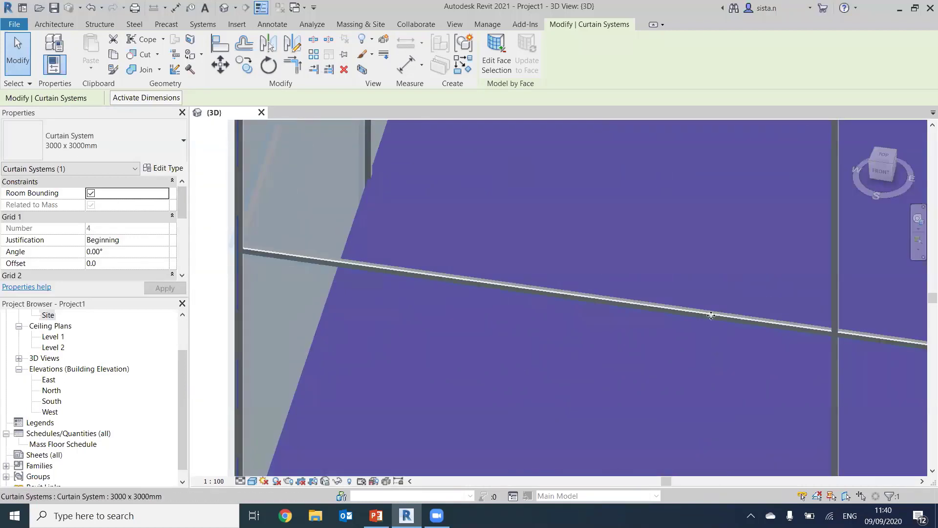
# Examine the curtain system mullions on both towers, from the top storeys down to the podium.
pyautogui.moveTo(712, 314); pyautogui.dragTo(544, 316, button='middle')
pyautogui.scroll(-7, 688, 330)
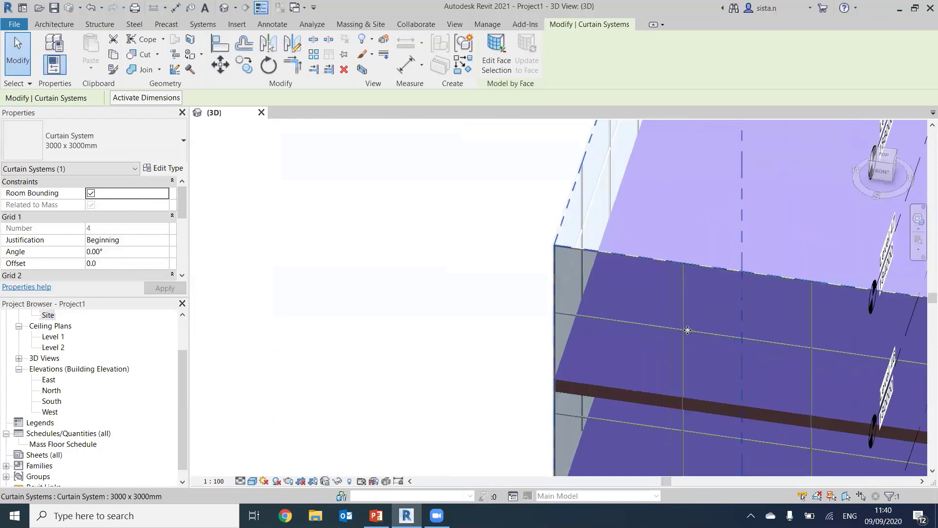
pyautogui.moveTo(500, 346); pyautogui.dragTo(374, 292, button='middle')
pyautogui.scroll(-3, 405, 301)
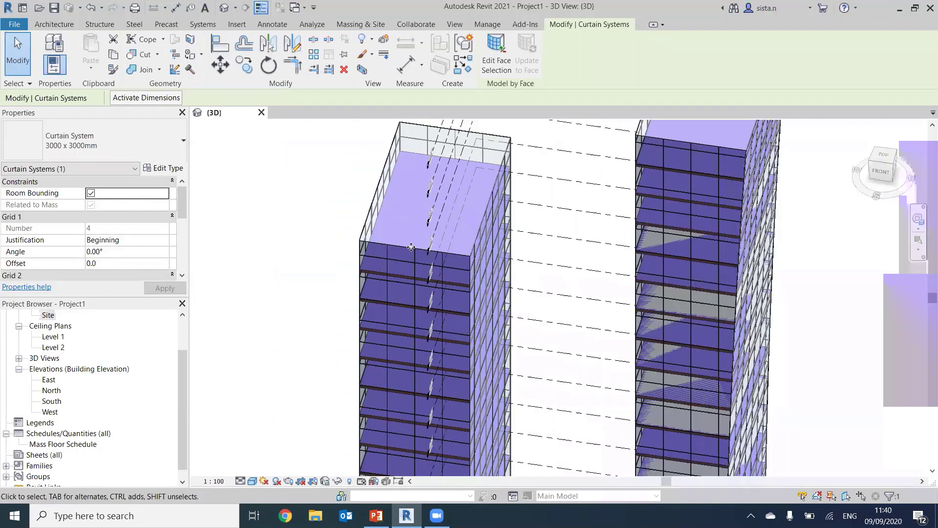
pyautogui.moveTo(479, 343); pyautogui.dragTo(467, 383, button='middle')
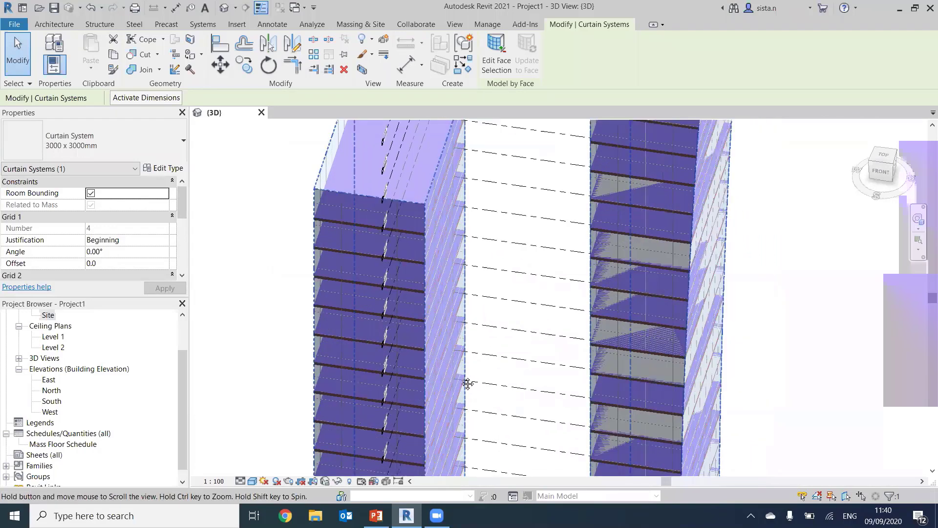
pyautogui.scroll(-3, 427, 351)
pyautogui.keyDown('shift'); pyautogui.moveTo(424, 352); pyautogui.dragTo(392, 216, button='middle'); pyautogui.keyUp('shift')
pyautogui.moveTo(405, 329); pyautogui.dragTo(429, 257, button='middle')
pyautogui.click(530, 293)
pyautogui.scroll(-1, 526, 293)
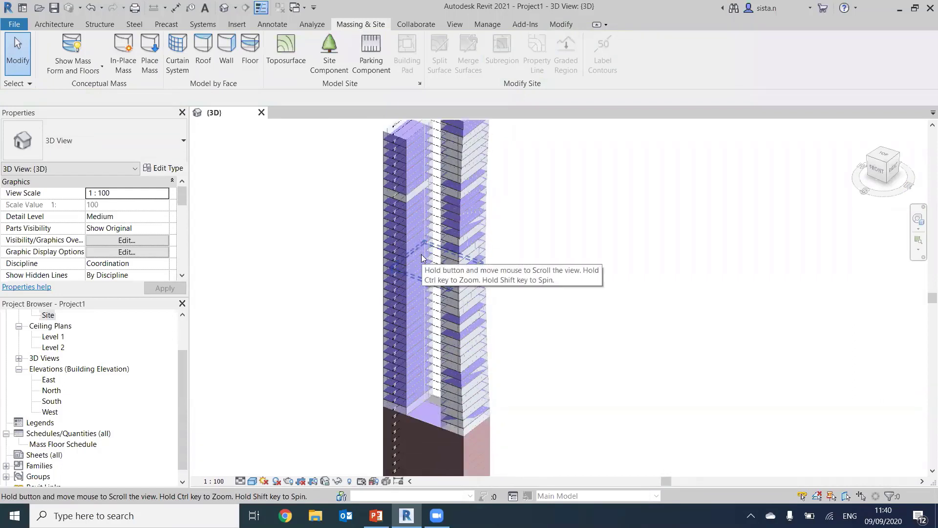
pyautogui.moveTo(432, 384); pyautogui.dragTo(443, 289, button='middle')
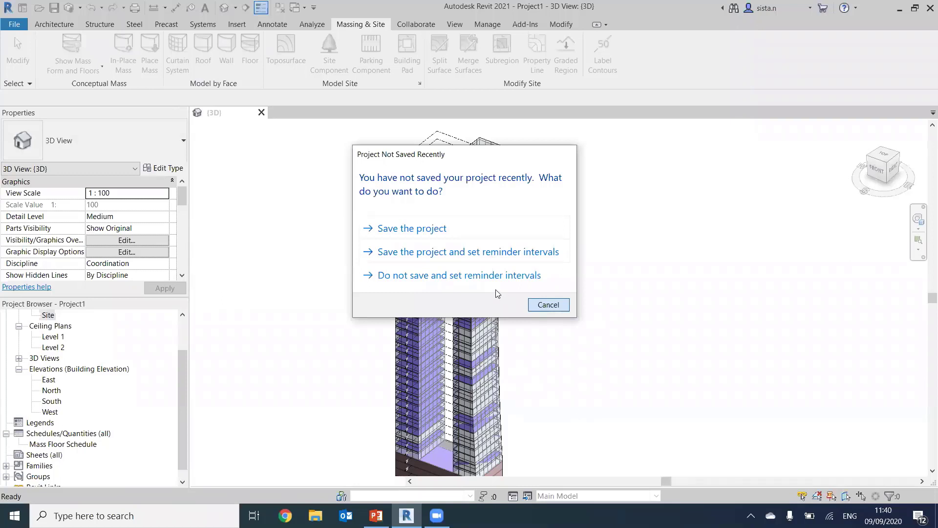
# Create Generic - 400mm basic roofs by face on the top faces of both towers.
pyautogui.press('Escape')
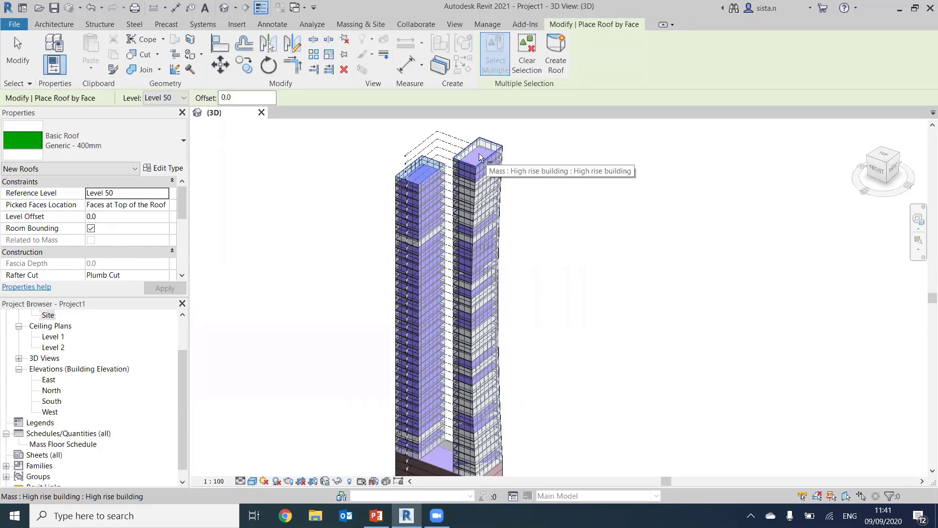
pyautogui.click(76, 149)
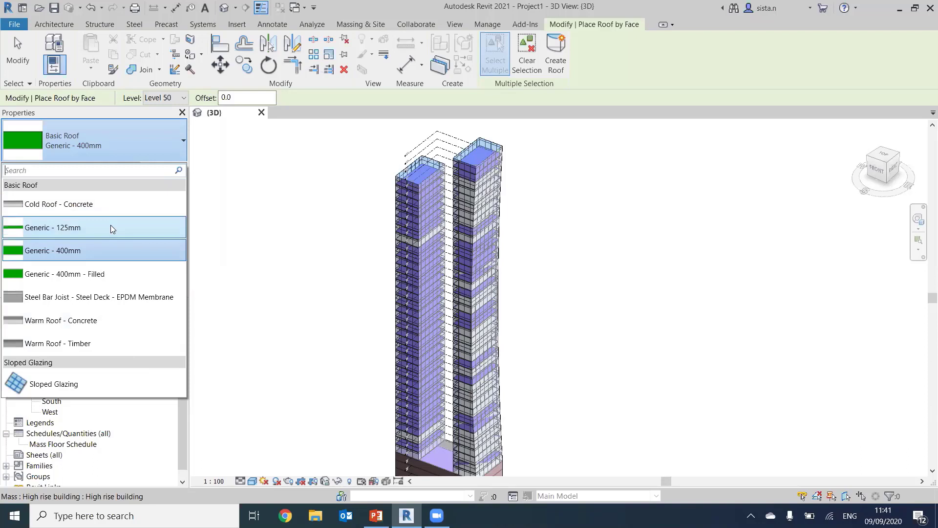
pyautogui.click(128, 148)
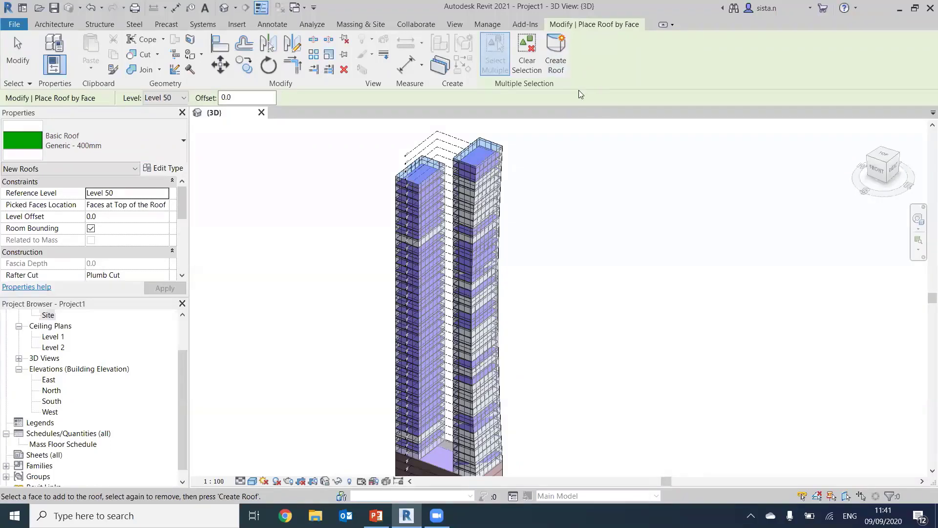
pyautogui.click(556, 49)
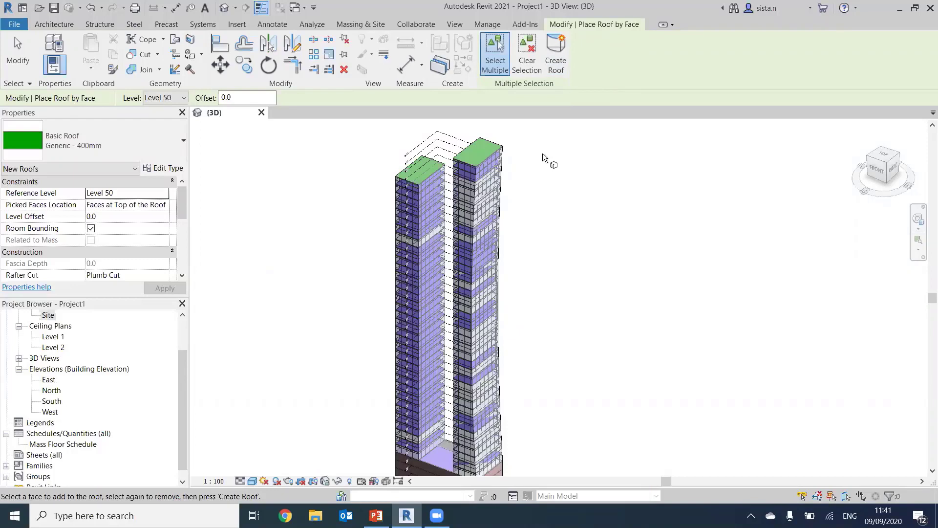
pyautogui.press('Escape')
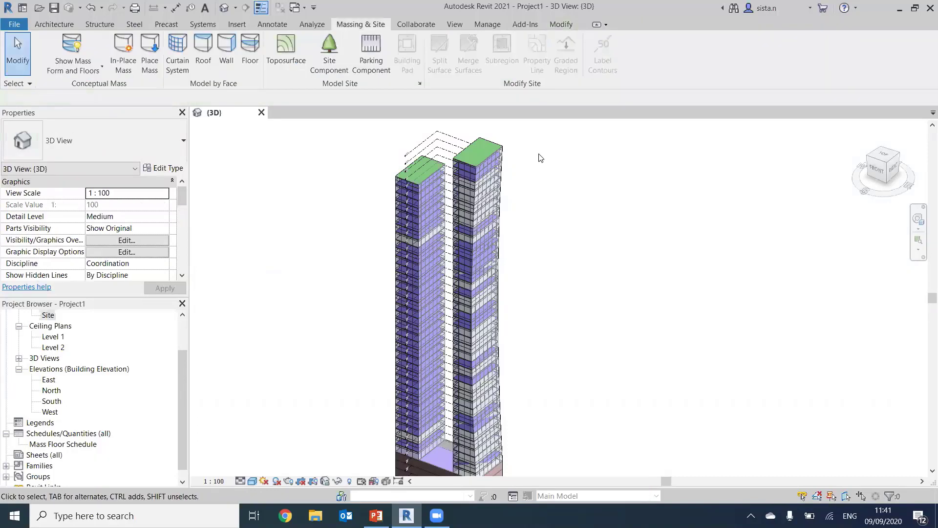
# Inspect the new roofs on both towers and the building's full height down to the podium in 3D.
pyautogui.scroll(4, 449, 234)
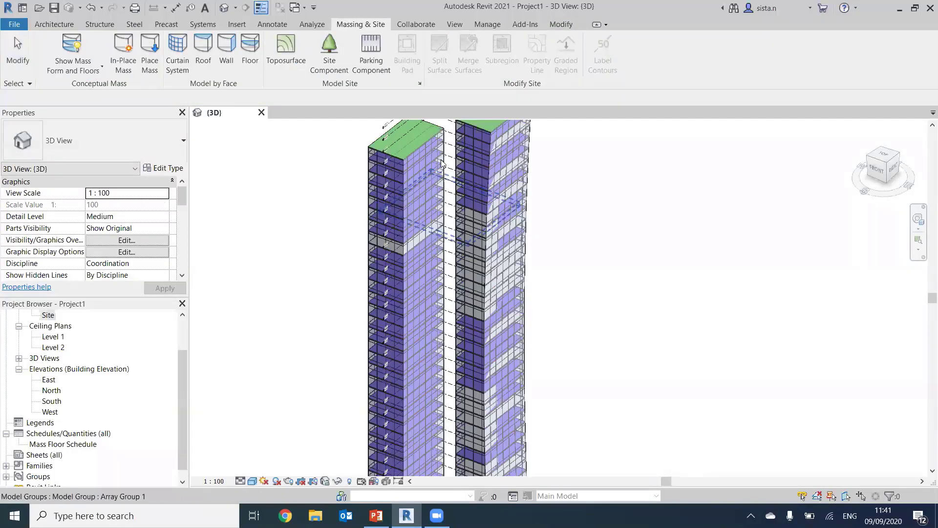
pyautogui.moveTo(446, 275); pyautogui.dragTo(446, 319, button='middle')
pyautogui.scroll(1, 443, 319)
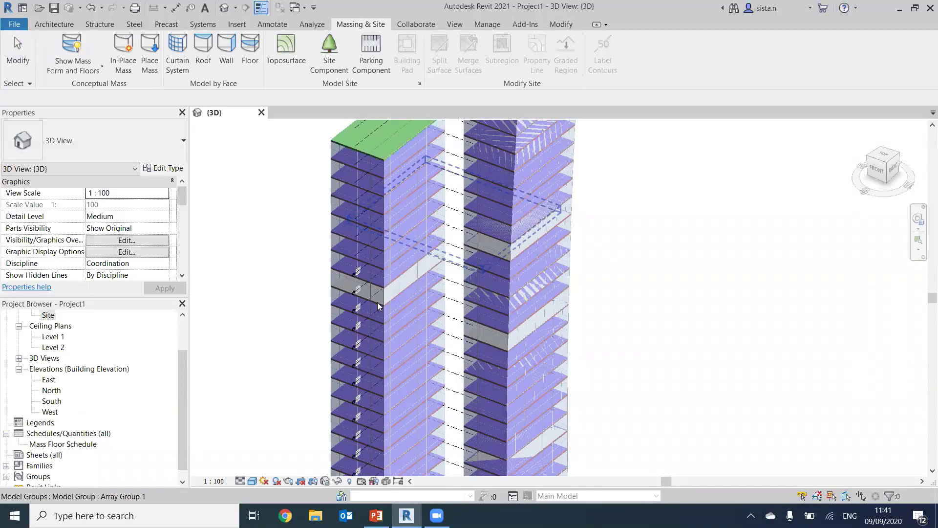
pyautogui.moveTo(357, 150); pyautogui.dragTo(377, 301, button='middle')
pyautogui.scroll(4, 377, 302)
pyautogui.scroll(-3, 377, 301)
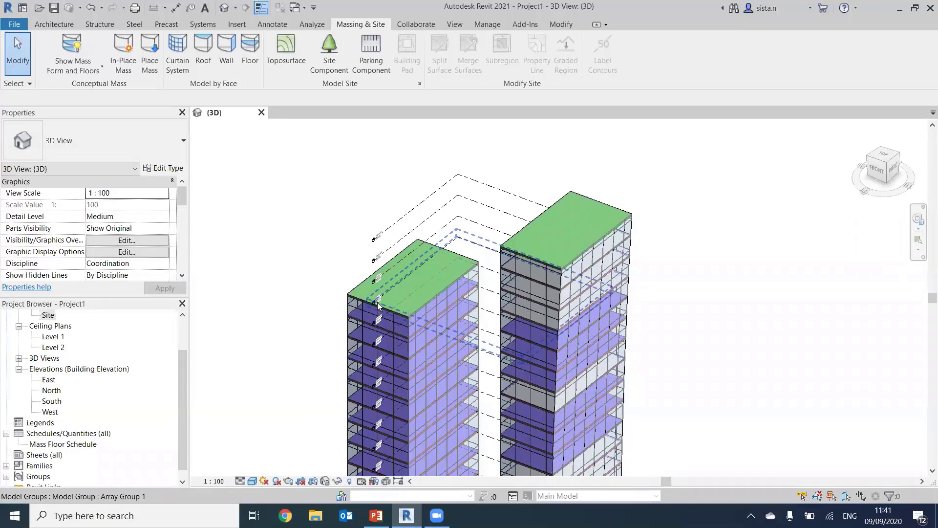
pyautogui.scroll(-1, 377, 302)
pyautogui.moveTo(422, 327); pyautogui.dragTo(436, 266, button='middle')
pyautogui.scroll(-1, 422, 336)
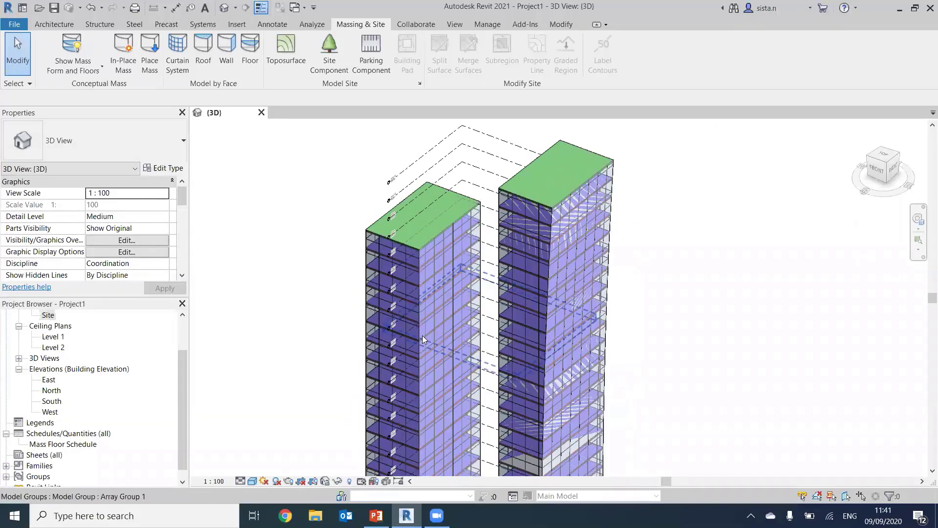
pyautogui.moveTo(475, 372); pyautogui.dragTo(482, 254, button='middle')
pyautogui.scroll(-3, 482, 253)
pyautogui.moveTo(484, 406); pyautogui.dragTo(482, 286, button='middle')
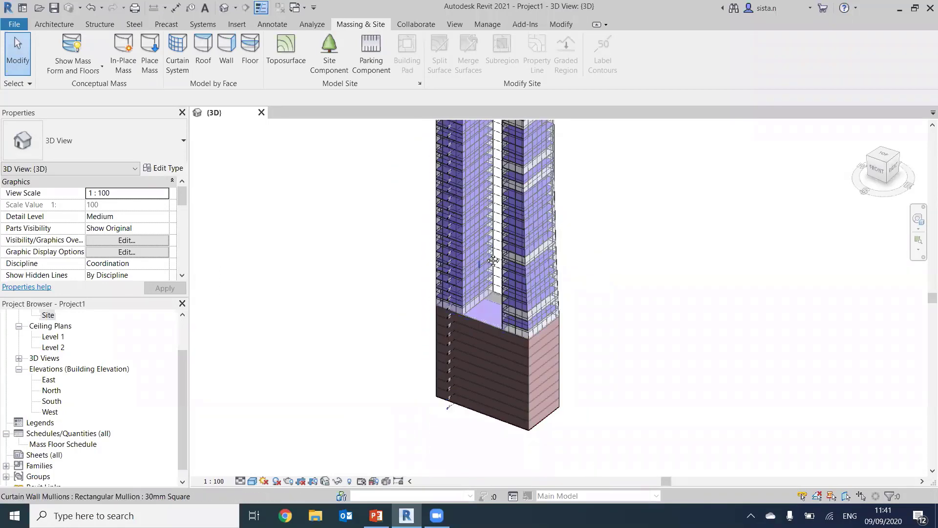
pyautogui.moveTo(449, 315); pyautogui.dragTo(412, 338, button='middle')
pyautogui.moveTo(401, 307); pyautogui.dragTo(376, 403, button='middle')
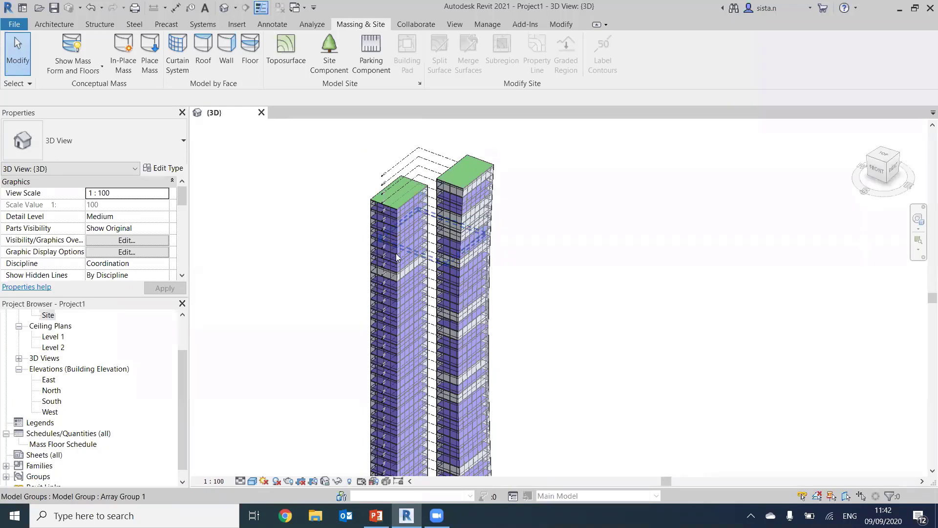
pyautogui.scroll(-3, 410, 291)
pyautogui.moveTo(414, 312); pyautogui.dragTo(412, 240, button='middle')
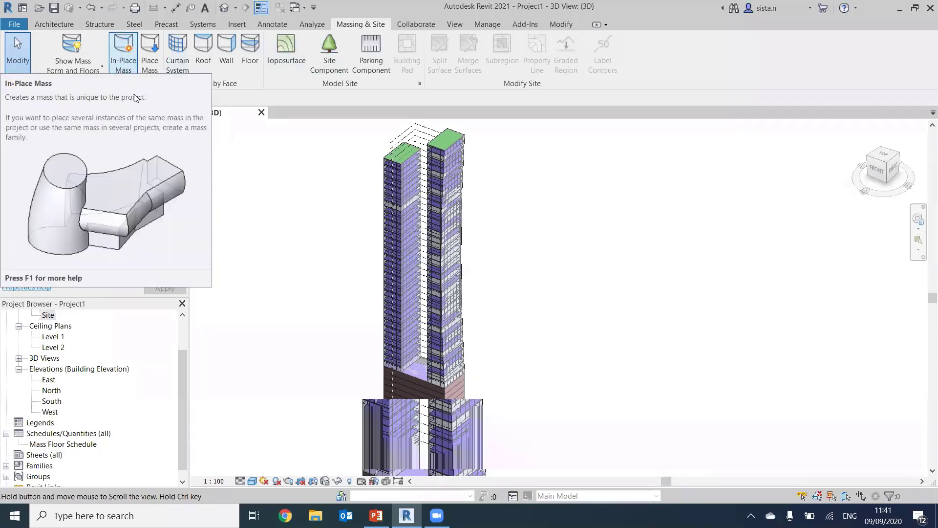
# Review the Mass Floor Schedule, then return to the 3D view and look at the tower tops.
pyautogui.click(57, 443)
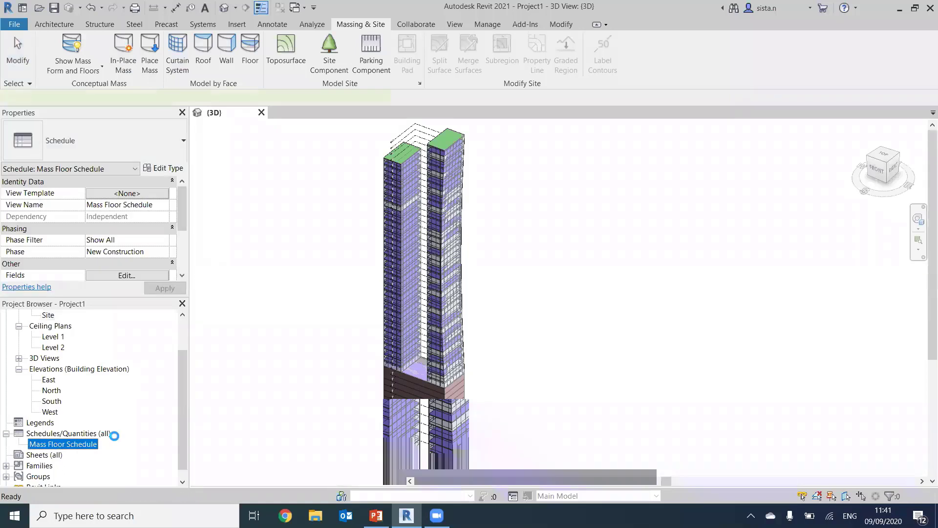
pyautogui.middleClick(230, 338)
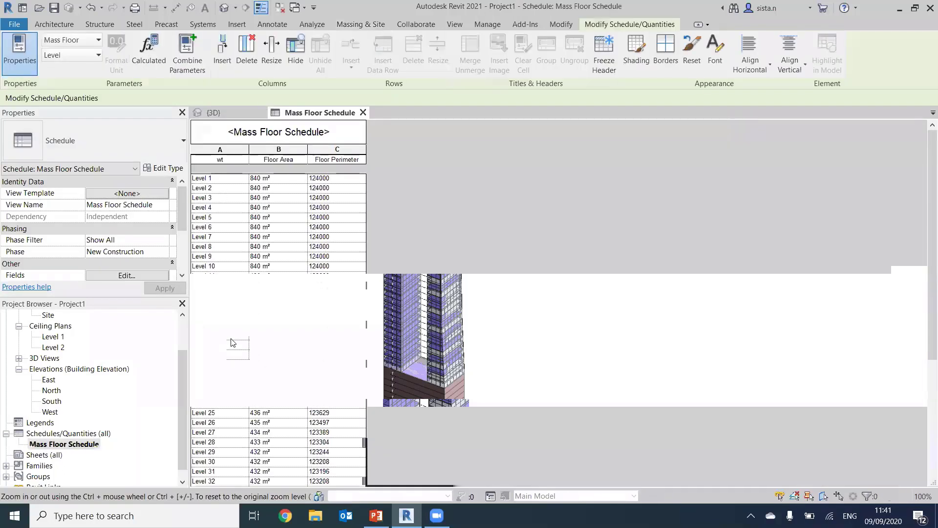
pyautogui.click(228, 110)
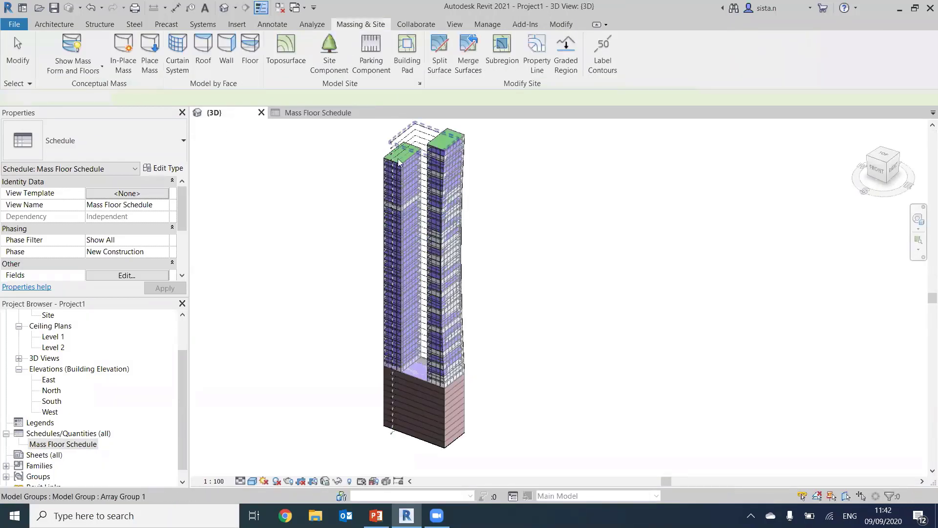
pyautogui.scroll(2, 399, 141)
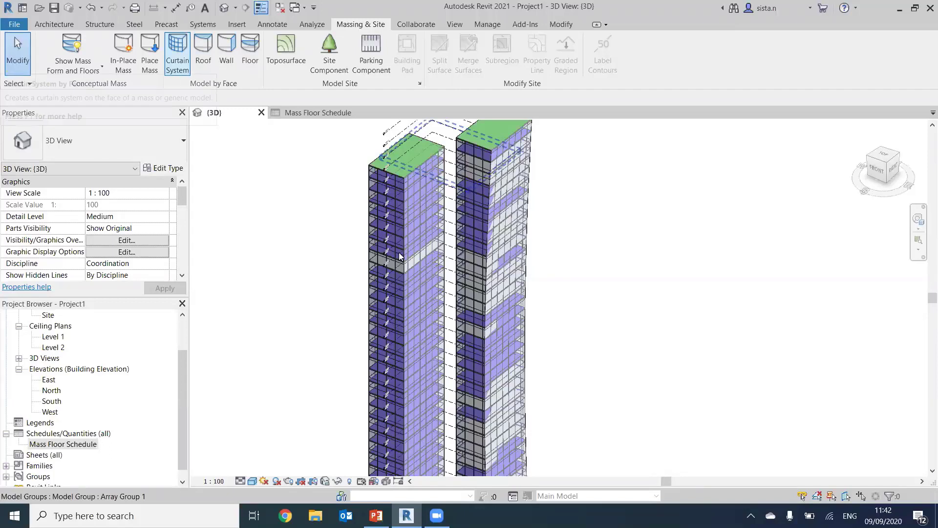
pyautogui.scroll(1, 399, 257)
pyautogui.scroll(1, 399, 256)
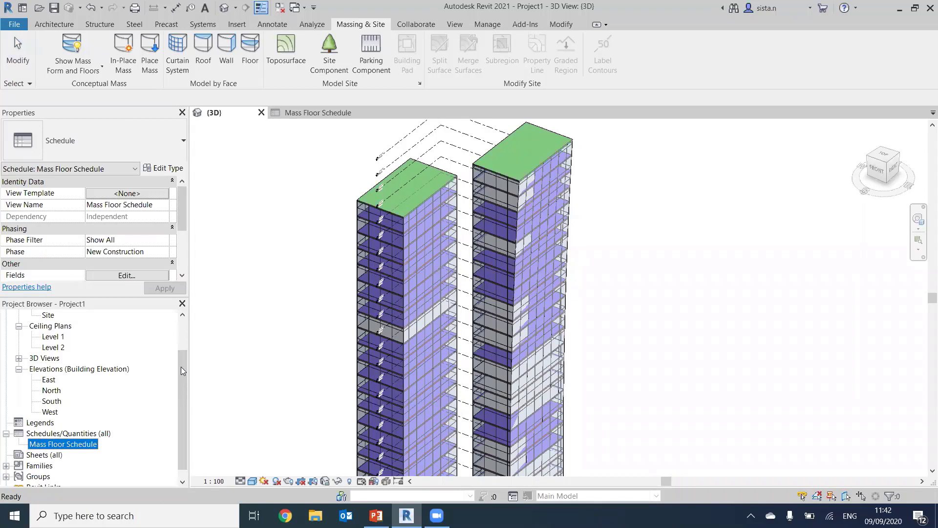
# Open the Level 1 and Level 2 floor plans to view them.
pyautogui.scroll(2, 181, 370)
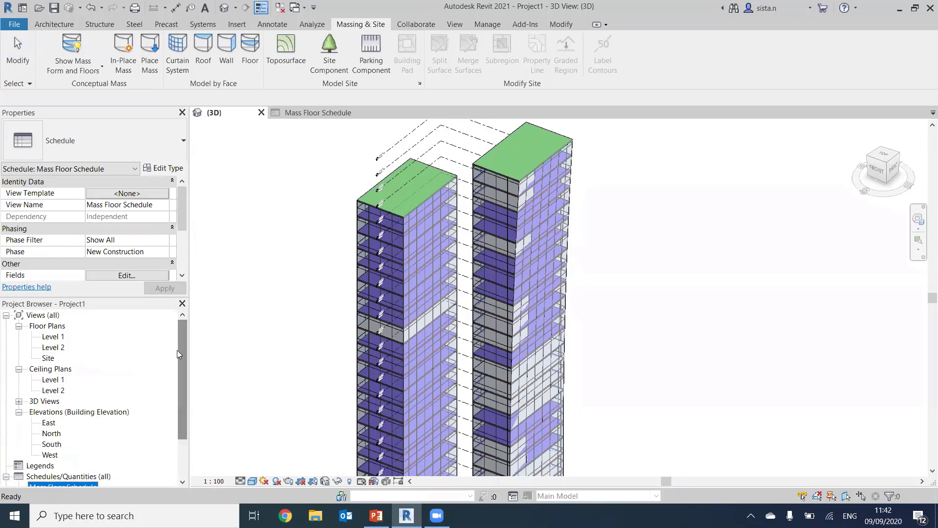
pyautogui.doubleClick(57, 338)
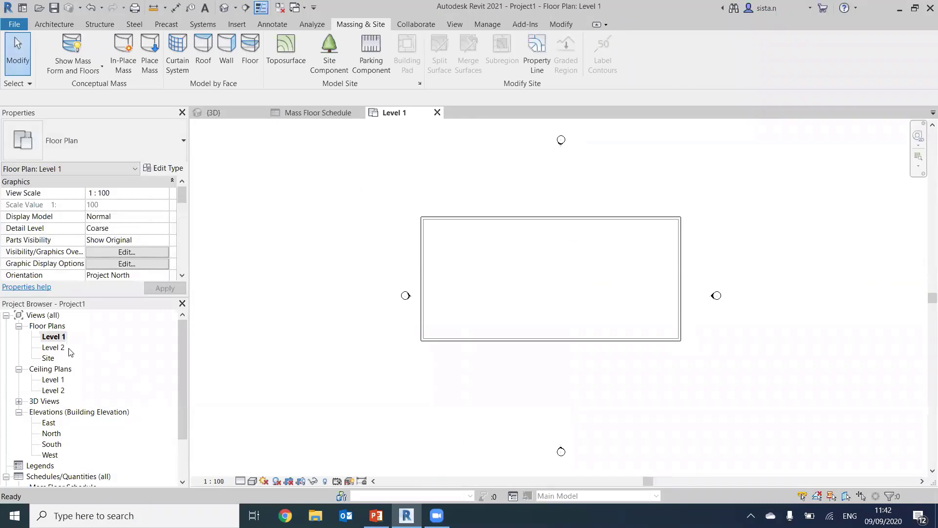
pyautogui.doubleClick(57, 348)
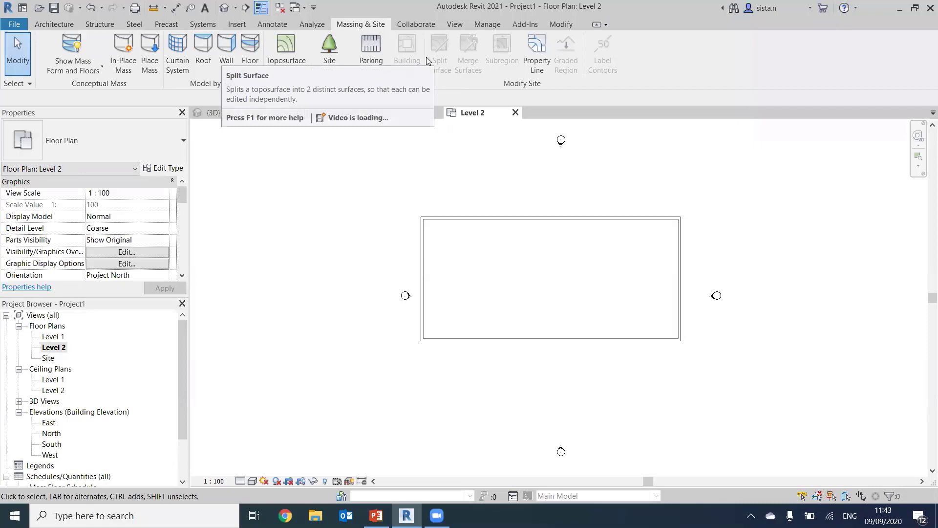
# Create new floor plan views for all levels from Level 3 to Level 50.
pyautogui.click(452, 29)
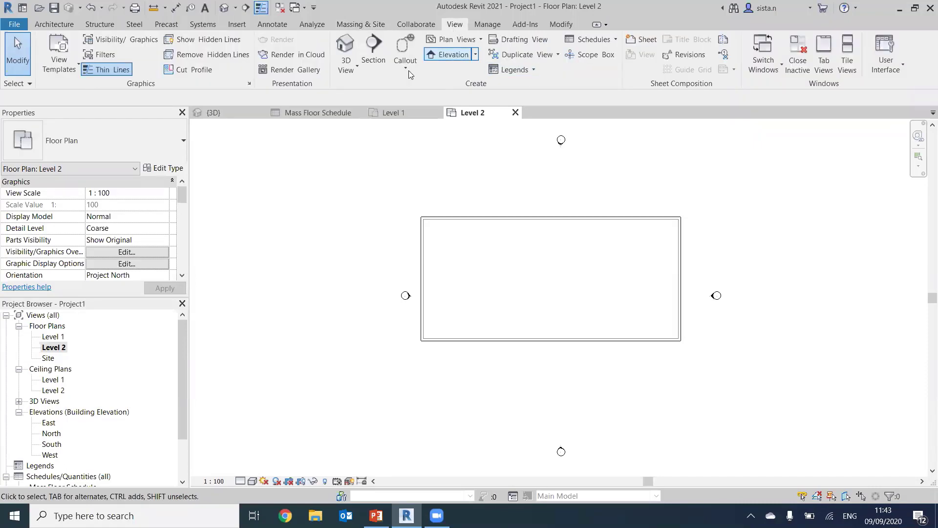
pyautogui.click(468, 41)
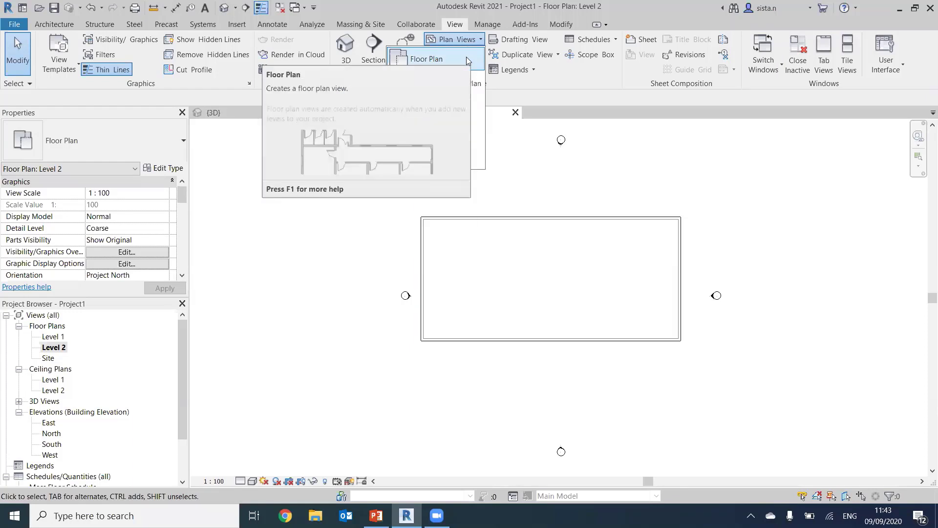
pyautogui.click(466, 57)
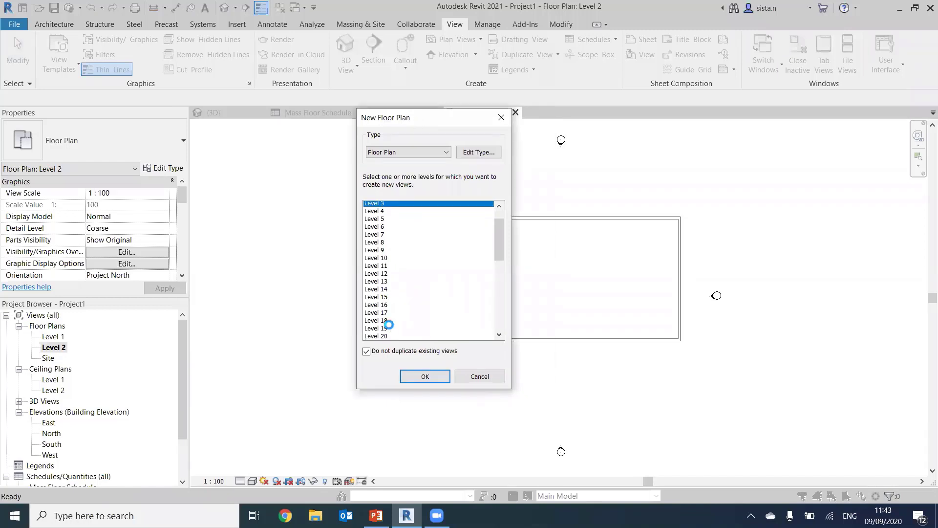
pyautogui.scroll(-7, 390, 328)
pyautogui.scroll(-3, 391, 328)
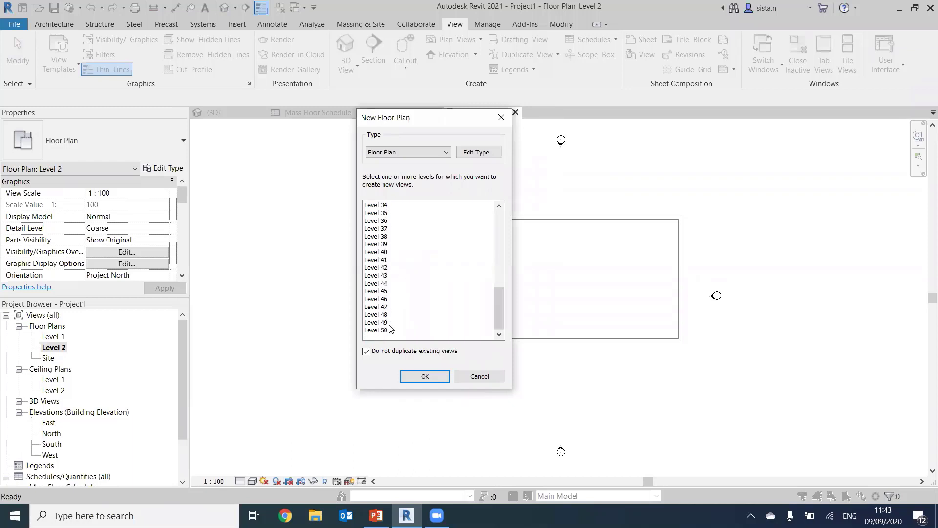
pyautogui.scroll(10, 375, 331)
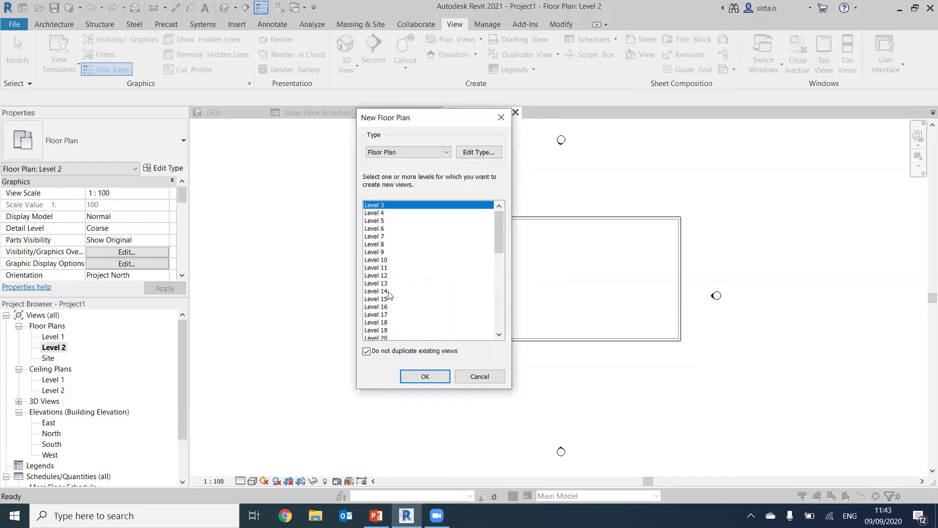
pyautogui.moveTo(423, 218); pyautogui.dragTo(424, 337)
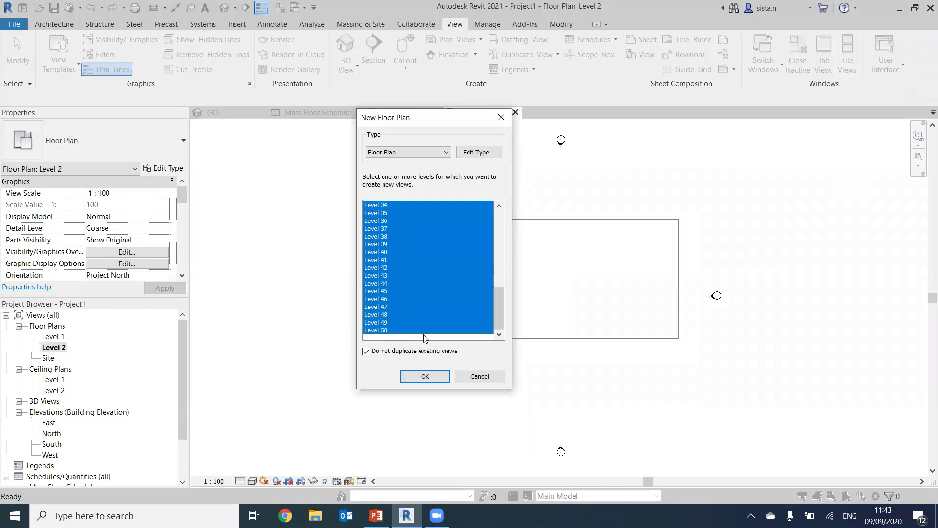
pyautogui.click(423, 376)
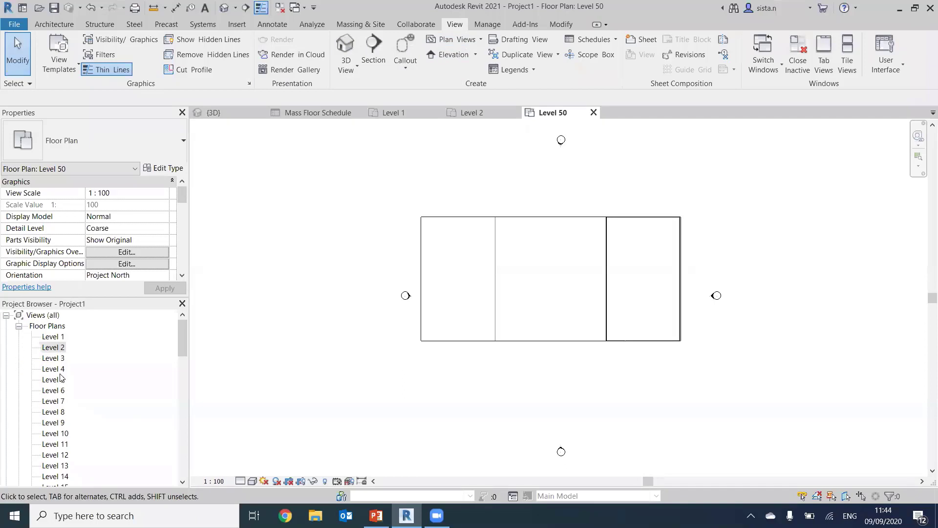
# Look through the list of floor plan views in the project browser.
pyautogui.scroll(-7, 59, 364)
pyautogui.scroll(-7, 60, 364)
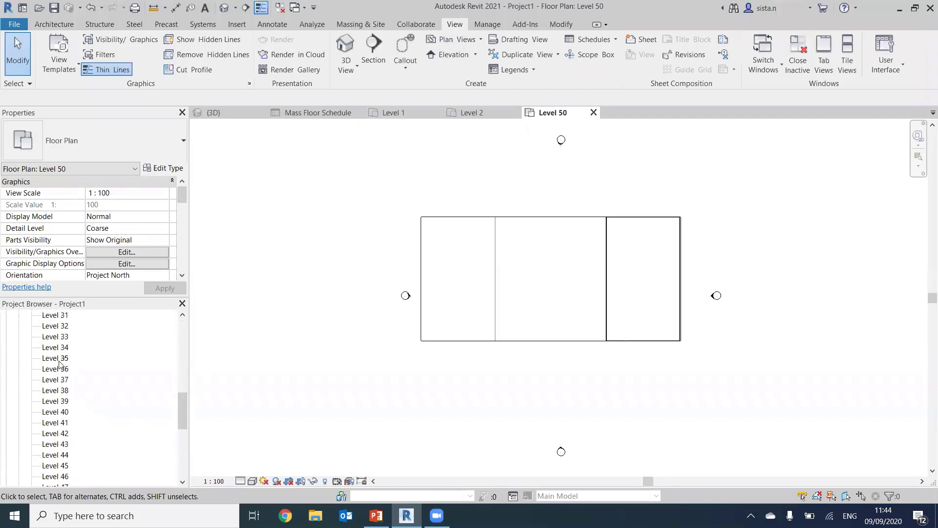
pyautogui.scroll(4, 60, 373)
pyautogui.scroll(10, 60, 374)
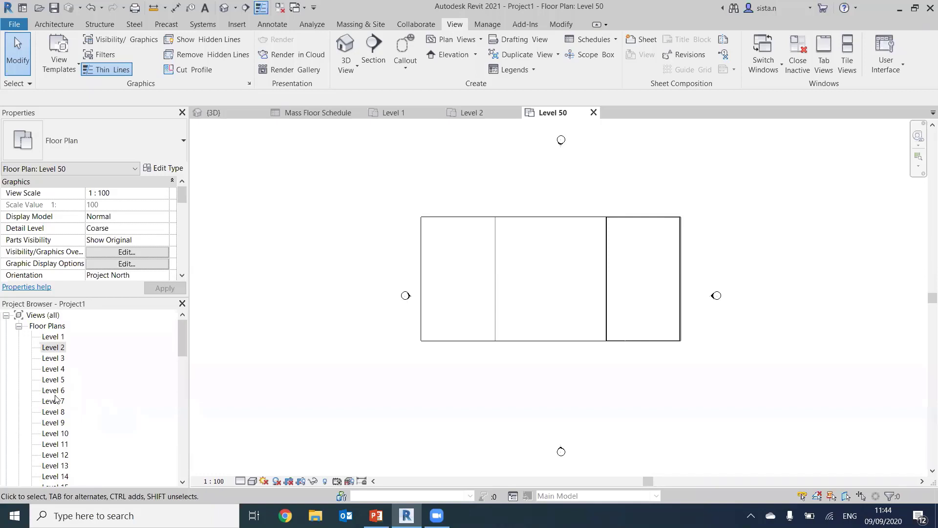
pyautogui.scroll(-3, 57, 397)
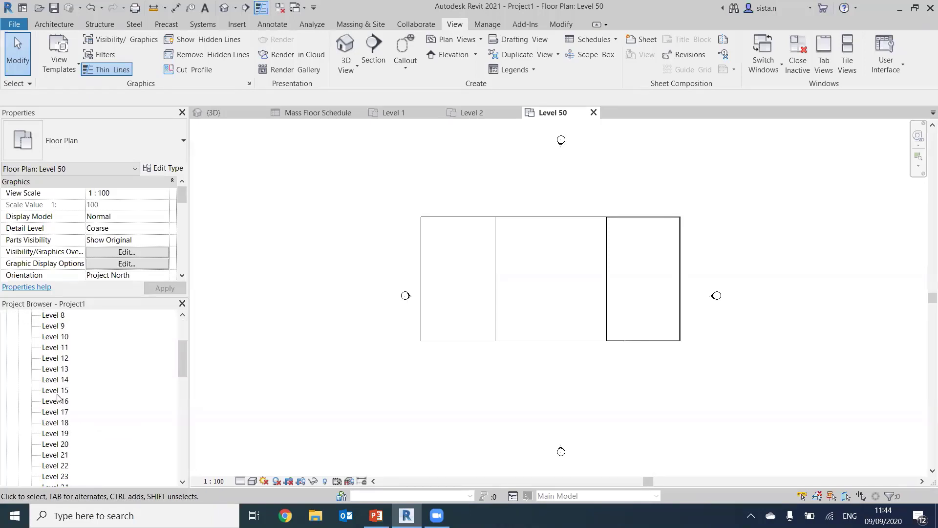
# Open the Level 15 floor plan and examine the outlines of the two towers.
pyautogui.scroll(1, 57, 395)
pyautogui.doubleClick(55, 391)
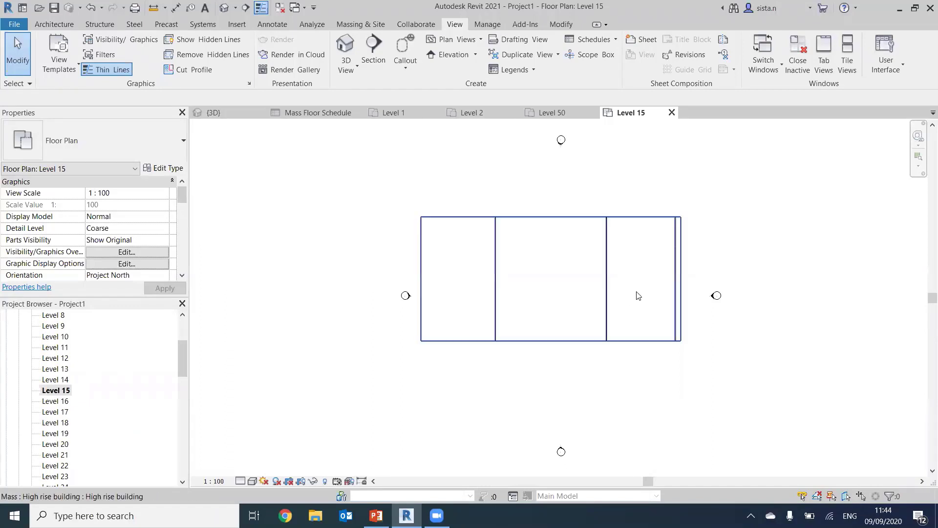
pyautogui.scroll(3, 635, 296)
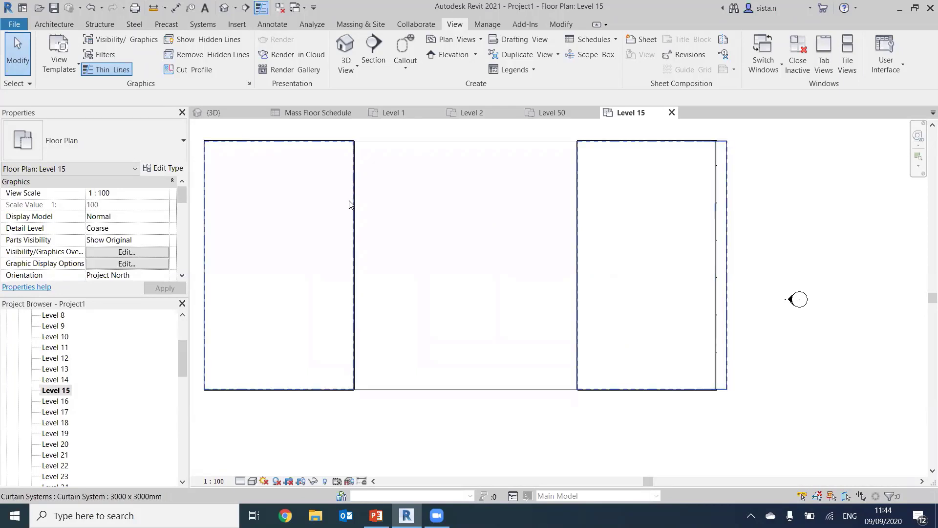
pyautogui.scroll(3, 55, 359)
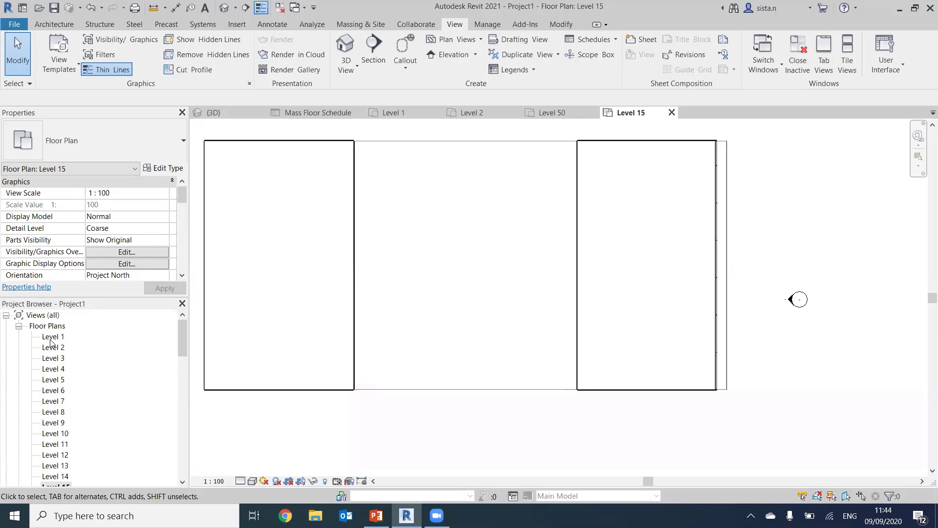
# On the Level 1 floor plan, draw a Generic - 200mm partition wall between the long exterior walls, about 7900 mm from the west wall.
pyautogui.doubleClick(52, 337)
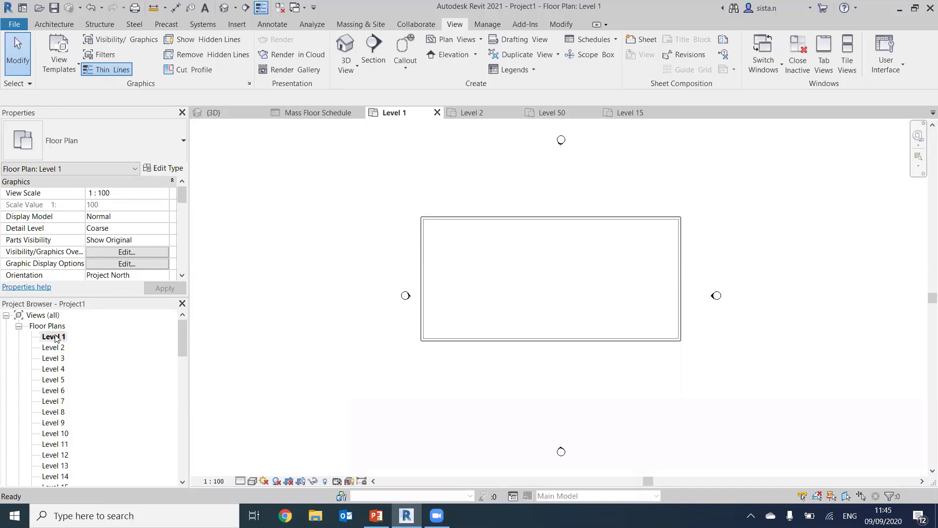
pyautogui.moveTo(503, 246); pyautogui.dragTo(427, 248, button='middle')
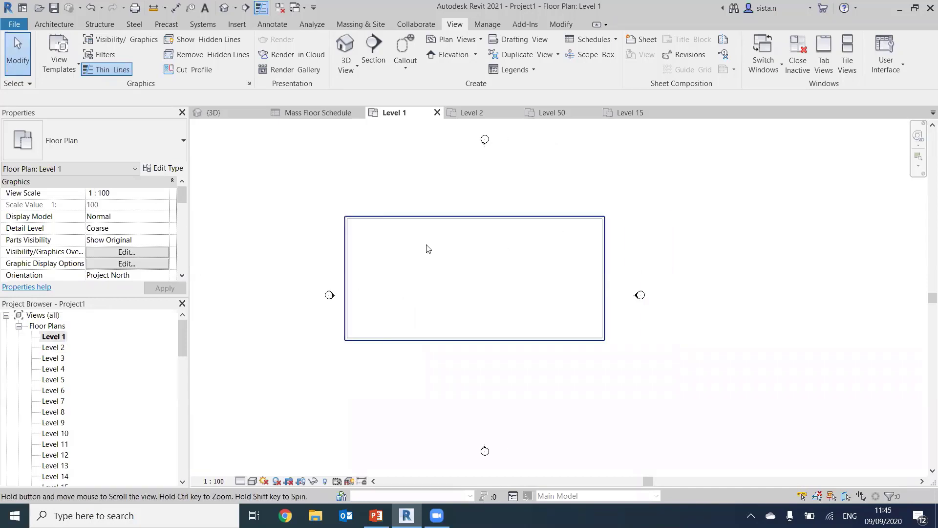
pyautogui.scroll(3, 427, 248)
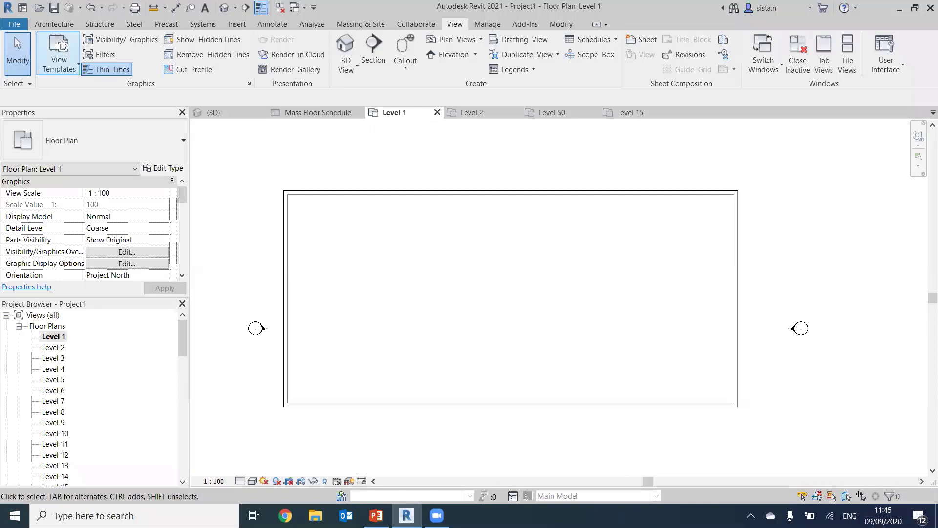
pyautogui.click(54, 27)
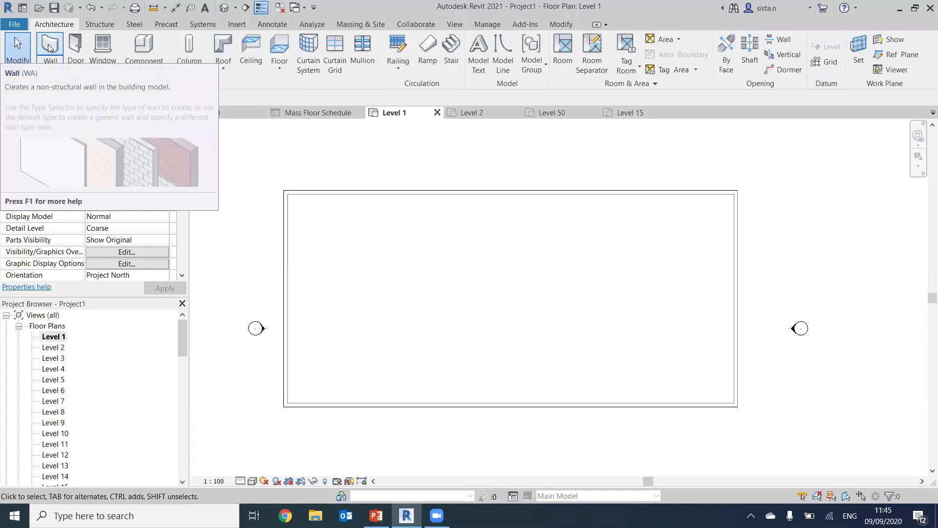
pyautogui.click(49, 47)
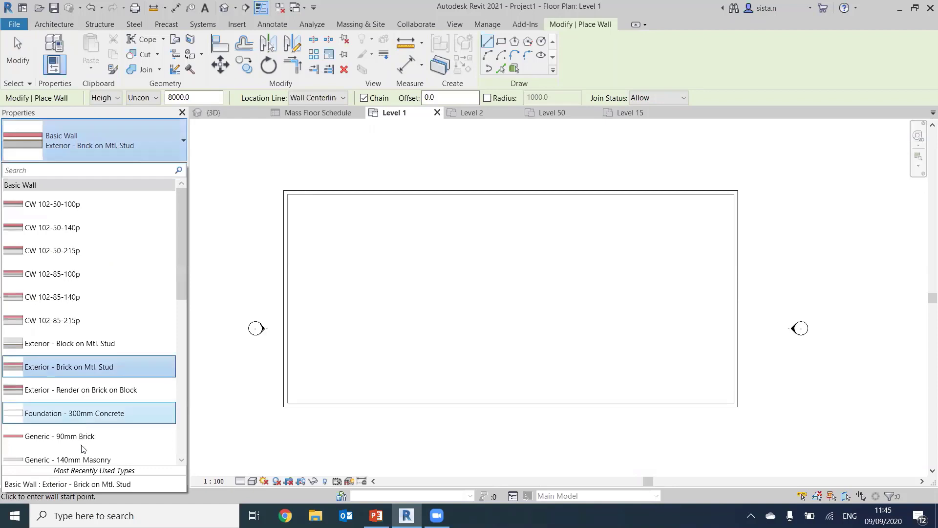
pyautogui.scroll(-1, 84, 447)
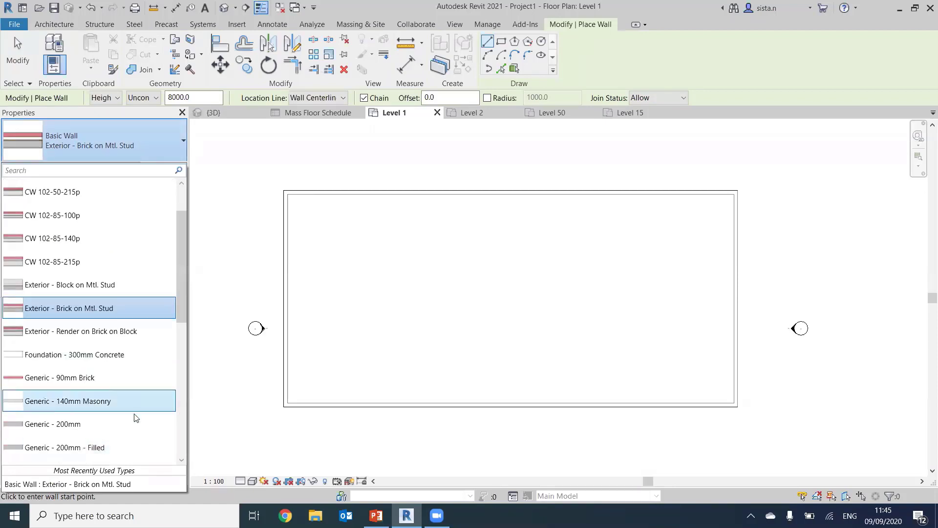
pyautogui.scroll(-1, 134, 416)
pyautogui.scroll(-1, 132, 393)
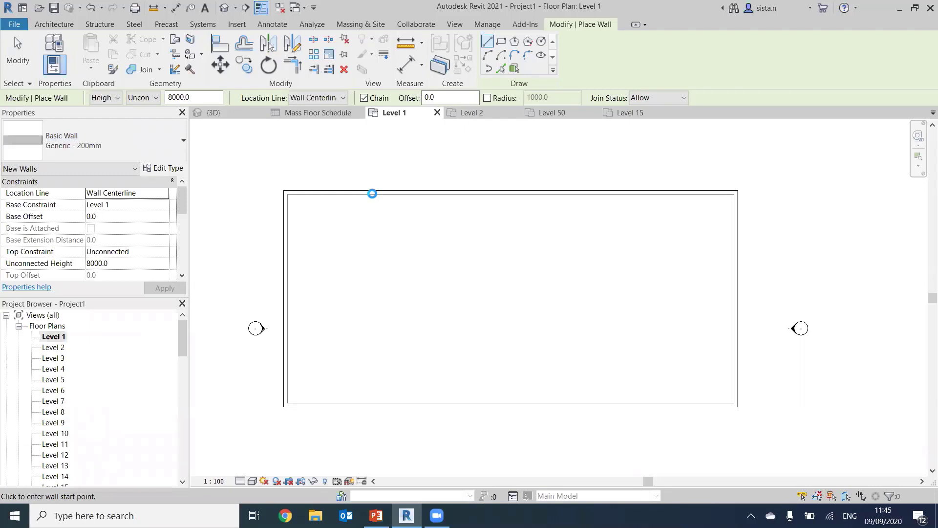
pyautogui.click(373, 193)
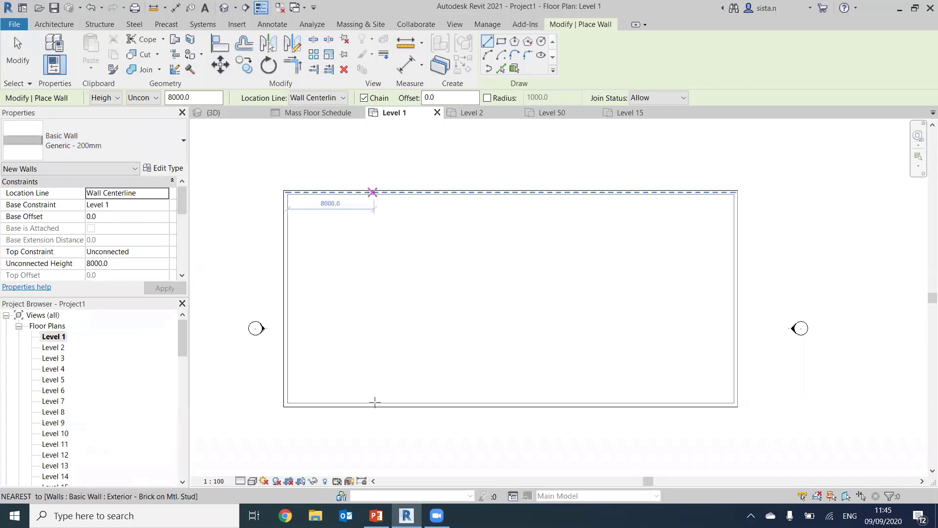
pyautogui.click(692, 362)
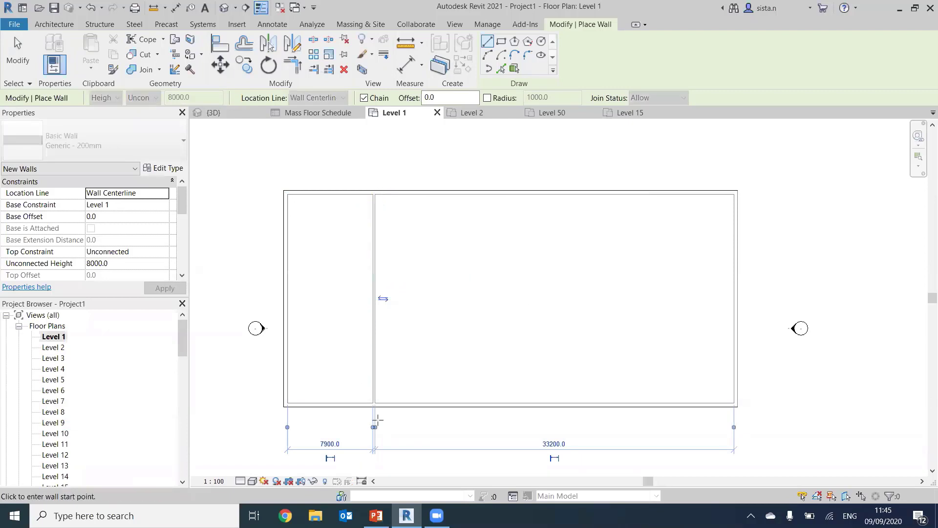
# Draw a second cross partition about 10500 mm from the east wall, and join both partitions at mid-length with a wall about 22700 mm long.
pyautogui.scroll(3, 360, 388)
pyautogui.scroll(-3, 305, 403)
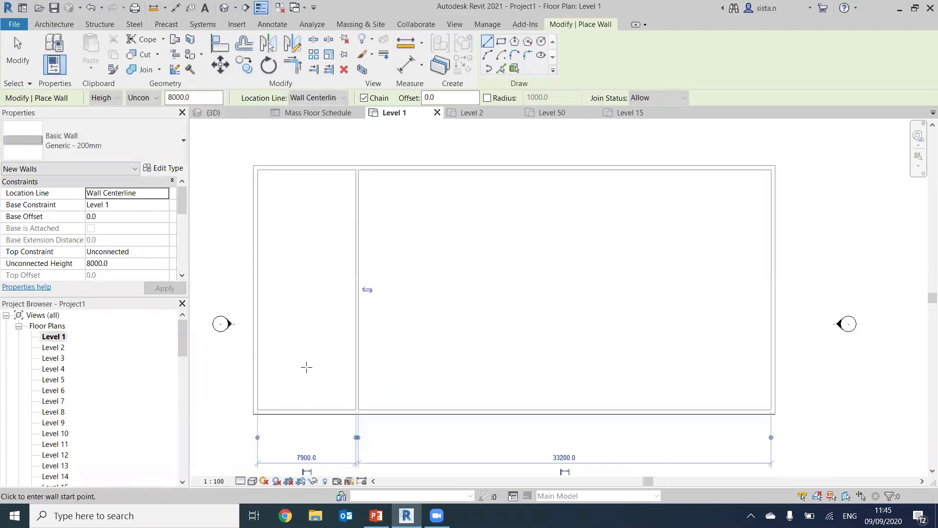
pyautogui.click(639, 167)
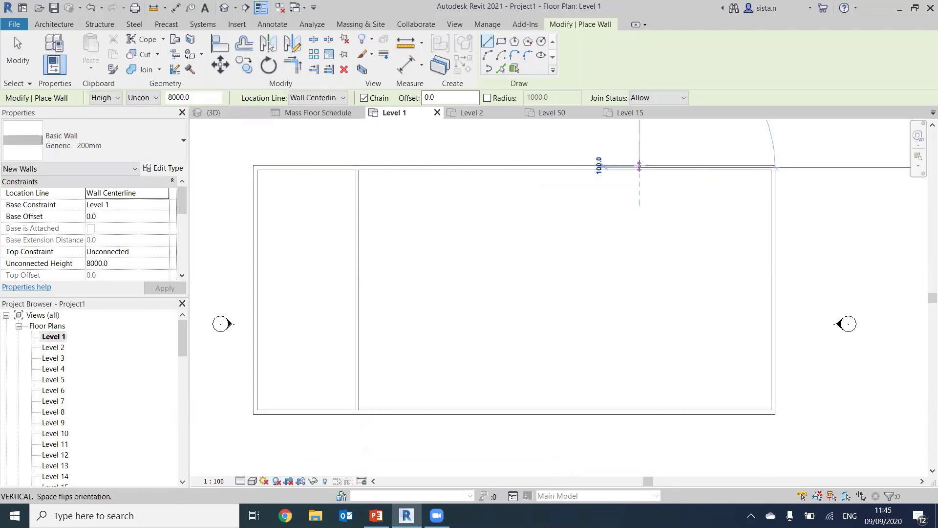
pyautogui.click(639, 411)
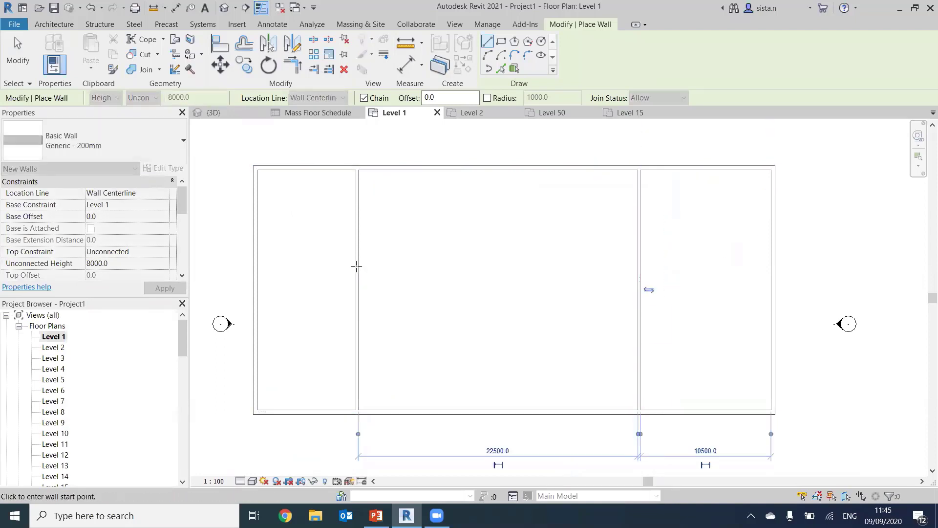
pyautogui.click(358, 289)
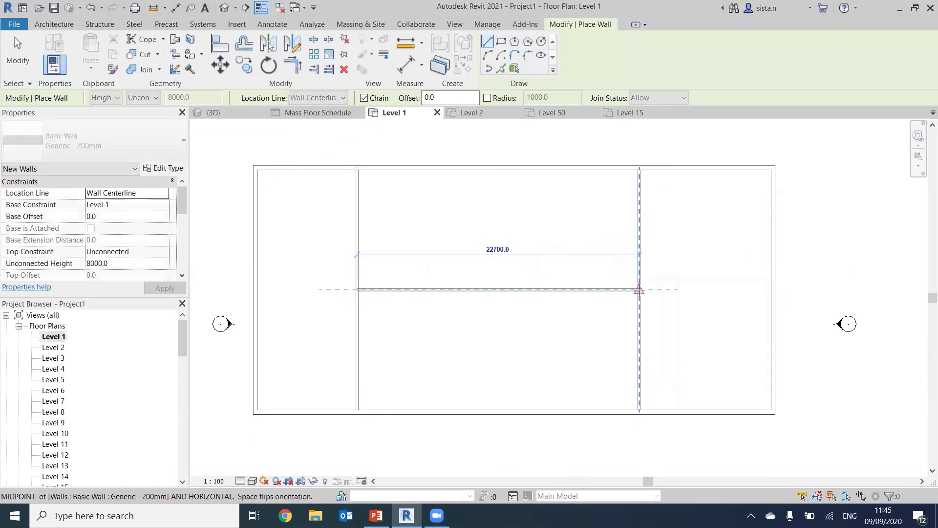
pyautogui.click(638, 289)
pyautogui.scroll(1, 648, 291)
pyautogui.press('Escape')
pyautogui.press('Escape')
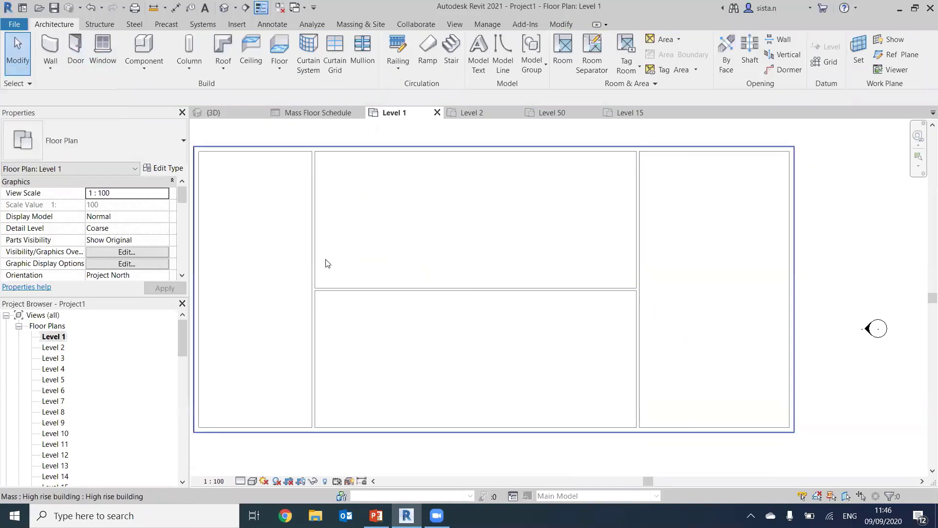
# Place M_Single-Flush 0915 x 2134mm doors near the west end of the middle room's north exterior wall and of the central partition.
pyautogui.click(310, 258)
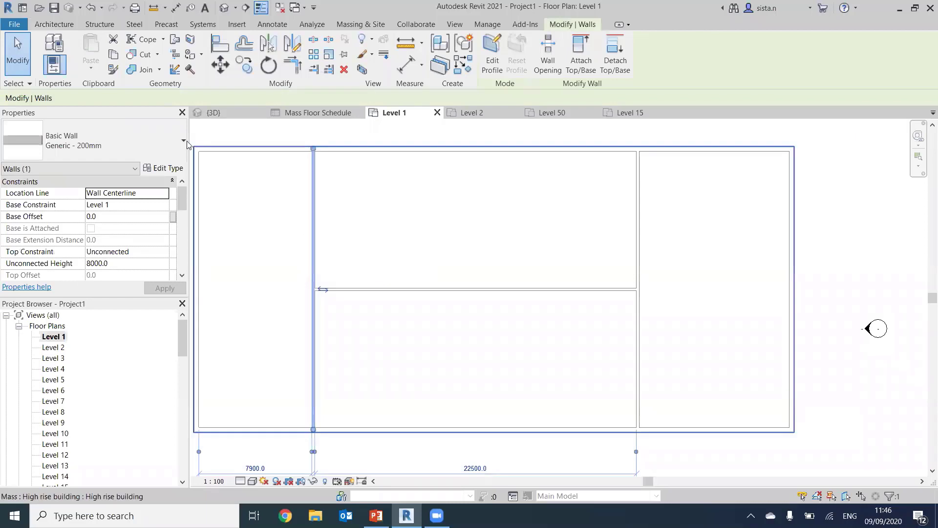
pyautogui.click(51, 24)
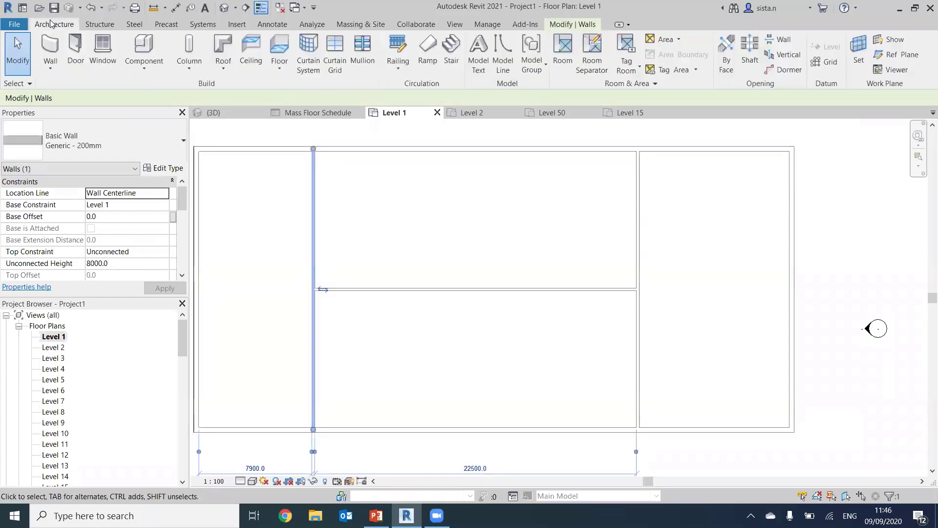
pyautogui.click(76, 48)
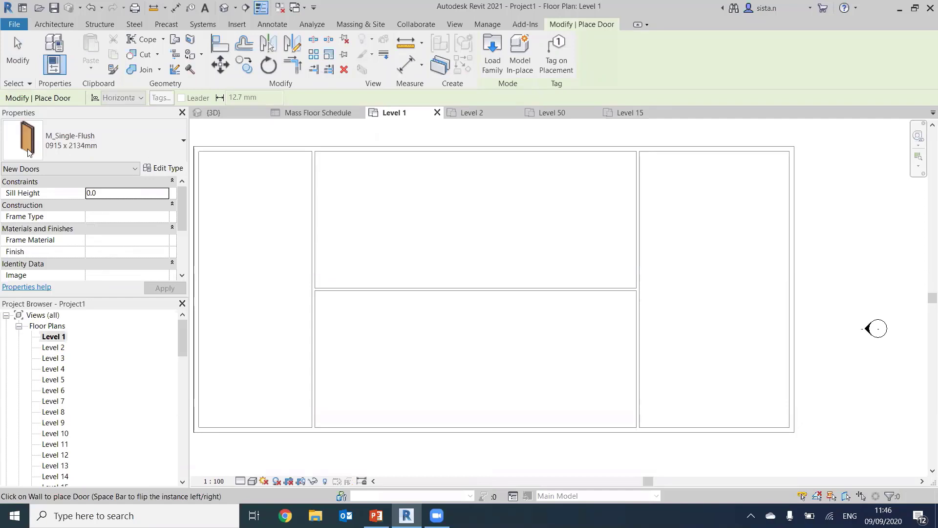
pyautogui.click(327, 153)
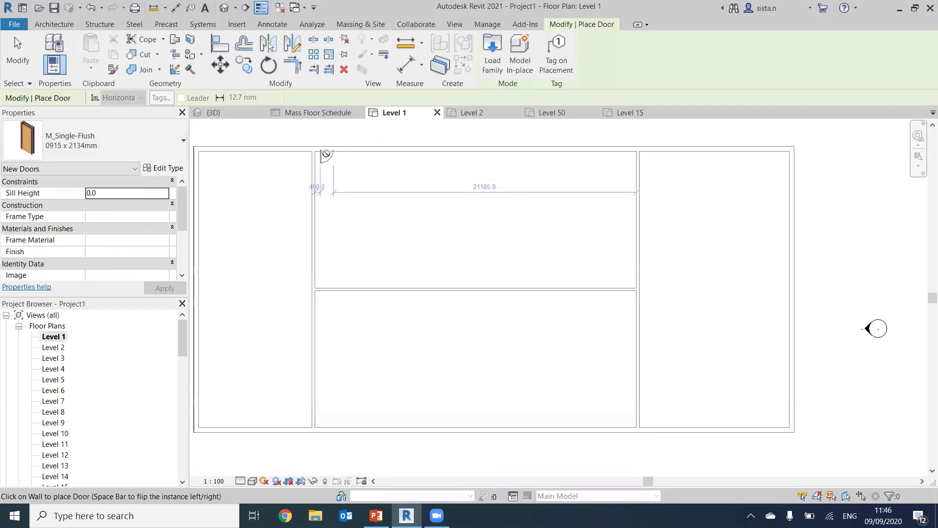
pyautogui.click(329, 291)
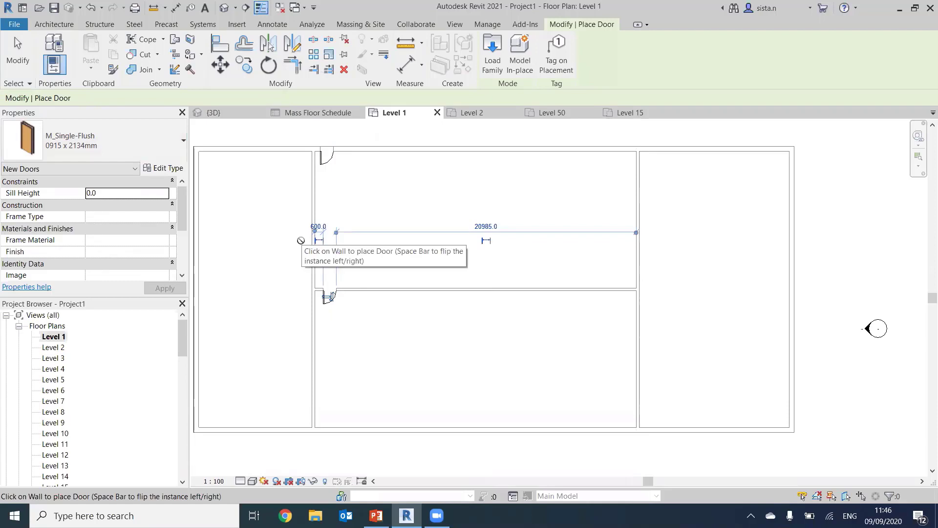
pyautogui.press('Escape')
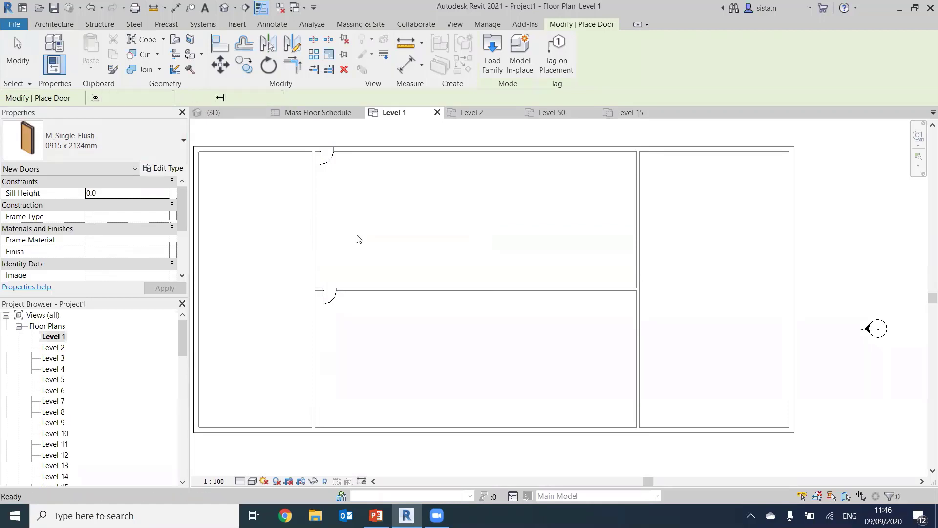
pyautogui.press('Escape')
pyautogui.scroll(-2, 359, 252)
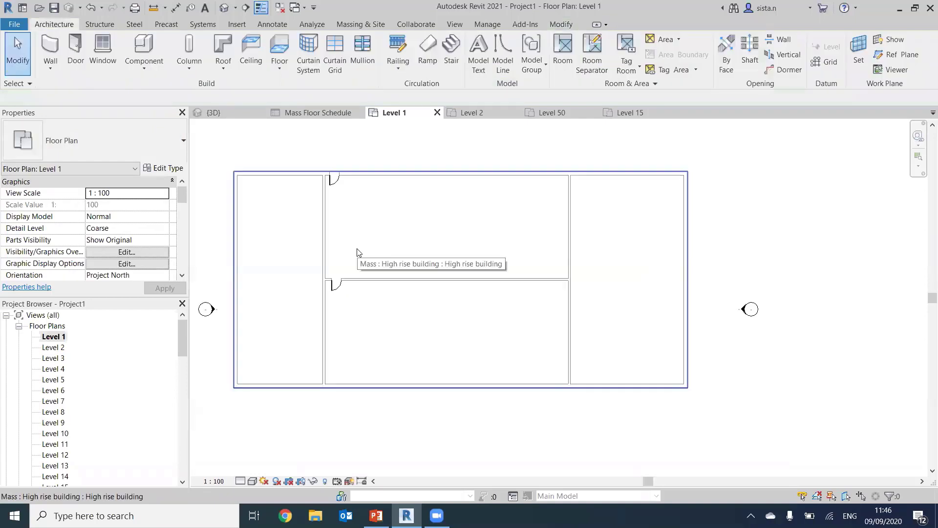
pyautogui.scroll(-1, 357, 250)
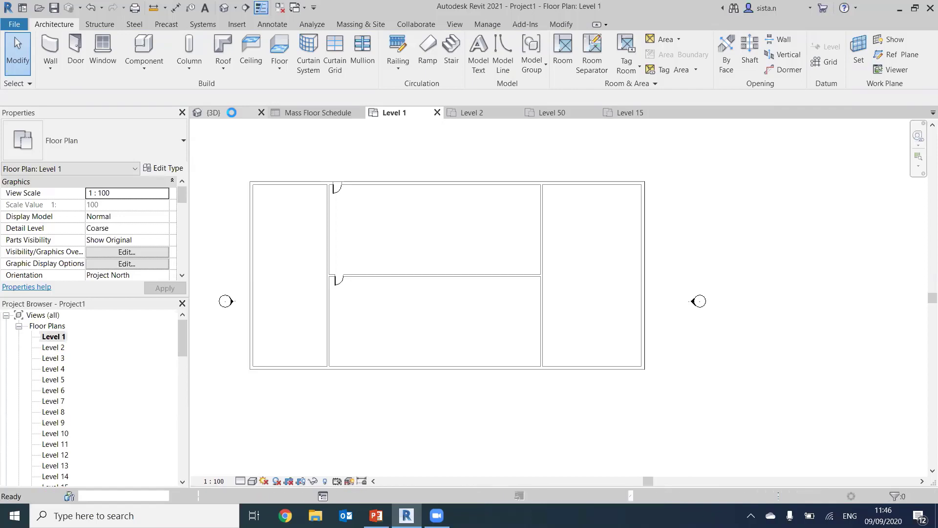
# Return to the 3D view and examine the whole building from the tower tops down to the podium.
pyautogui.click(232, 113)
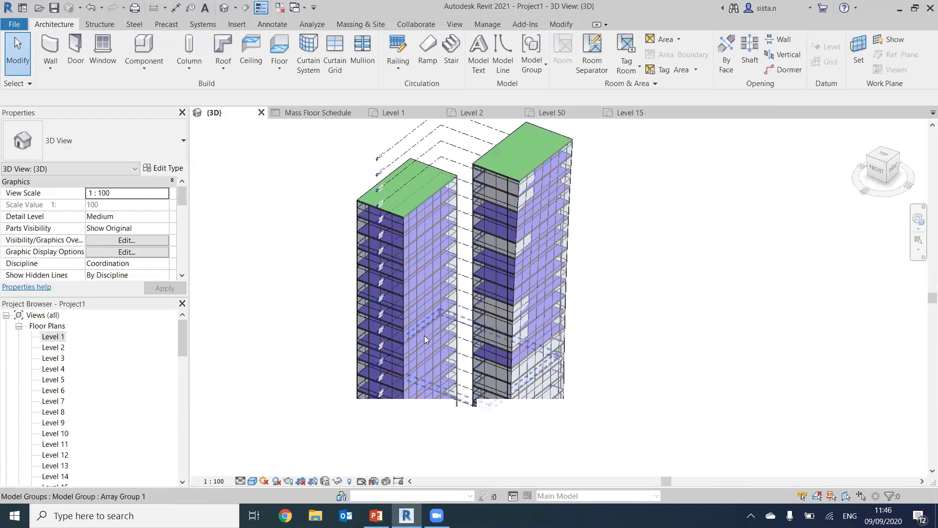
pyautogui.scroll(-1, 424, 334)
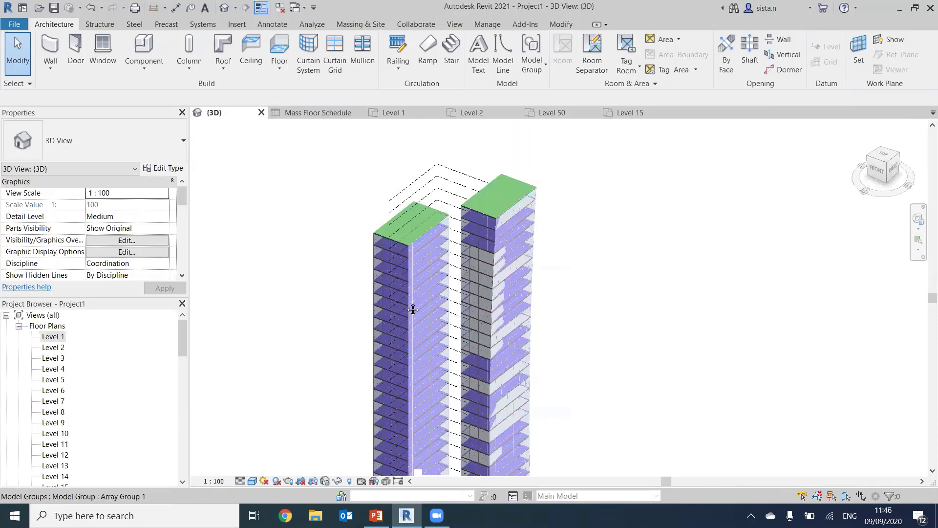
pyautogui.scroll(-2, 411, 310)
pyautogui.moveTo(421, 437); pyautogui.dragTo(406, 345, button='middle')
pyautogui.scroll(-1, 407, 348)
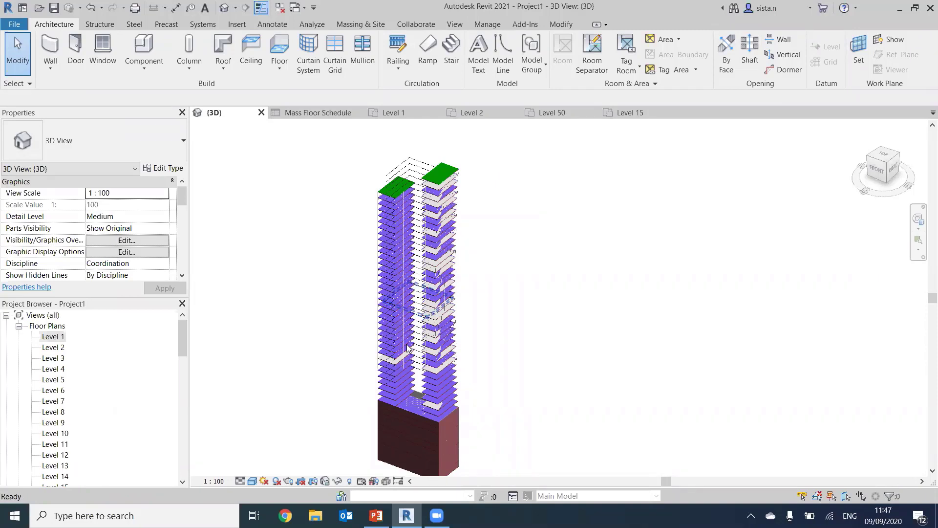
pyautogui.scroll(-1, 407, 348)
pyautogui.moveTo(416, 433); pyautogui.dragTo(463, 360, button='middle')
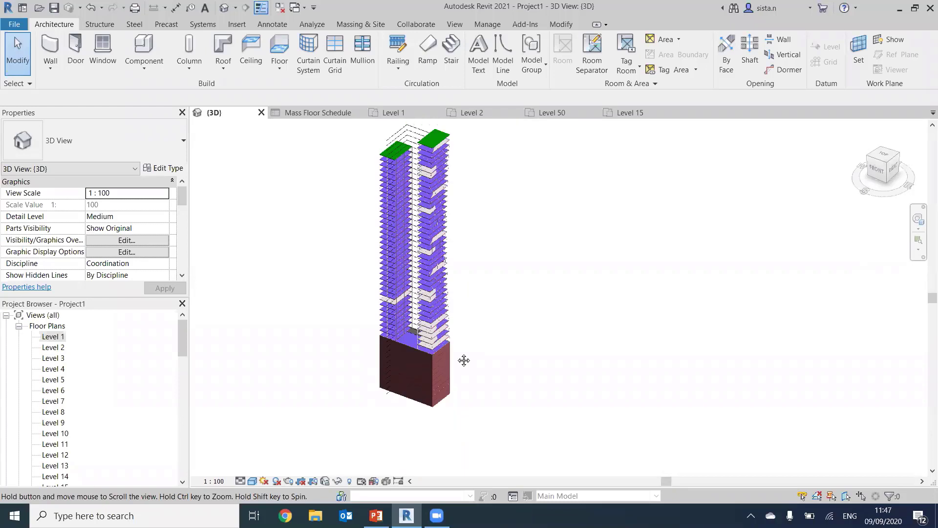
pyautogui.scroll(1, 457, 355)
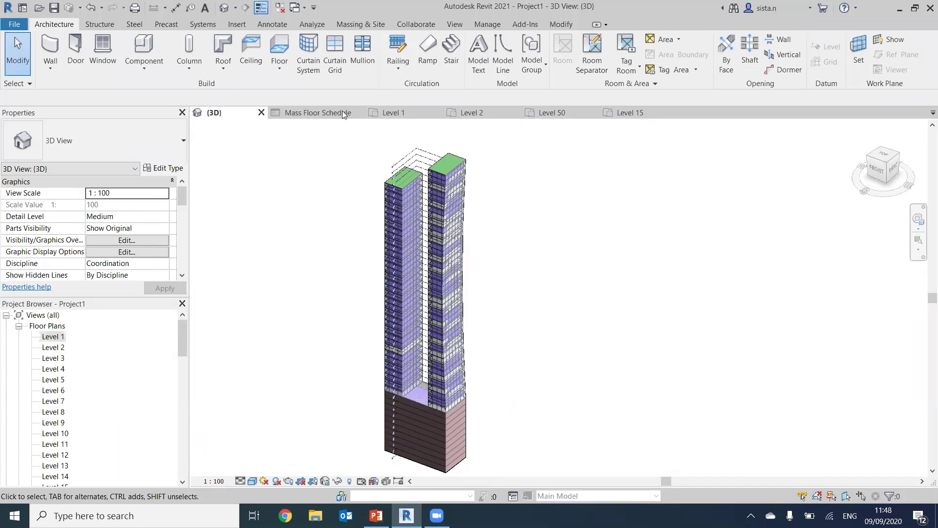
# Review the floor areas and perimeters in the Mass Floor Schedule, switching between it and the 3D view.
pyautogui.click(293, 116)
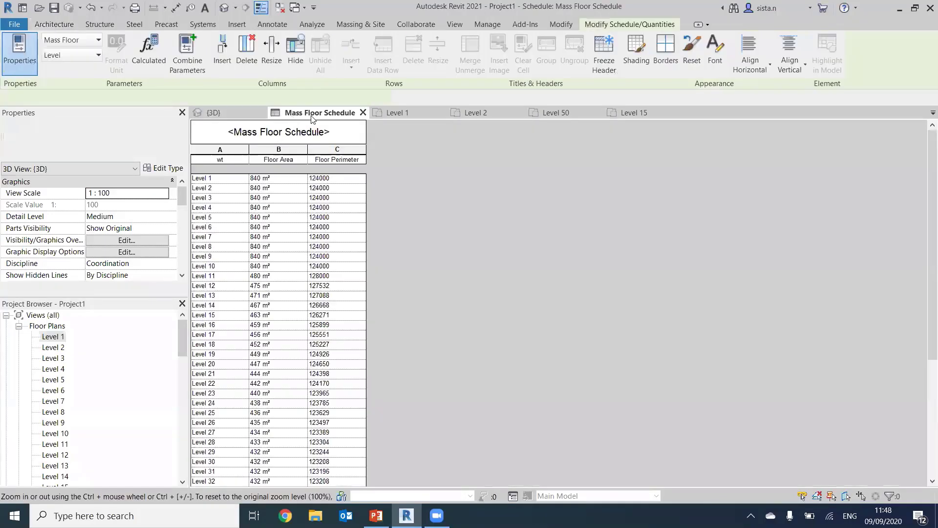
pyautogui.scroll(-5, 325, 276)
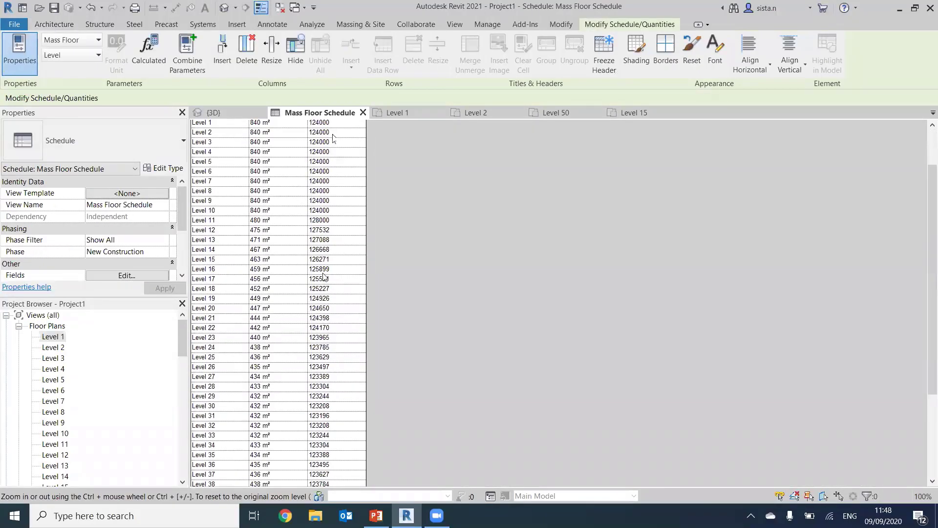
pyautogui.scroll(3, 329, 345)
pyautogui.scroll(2, 329, 348)
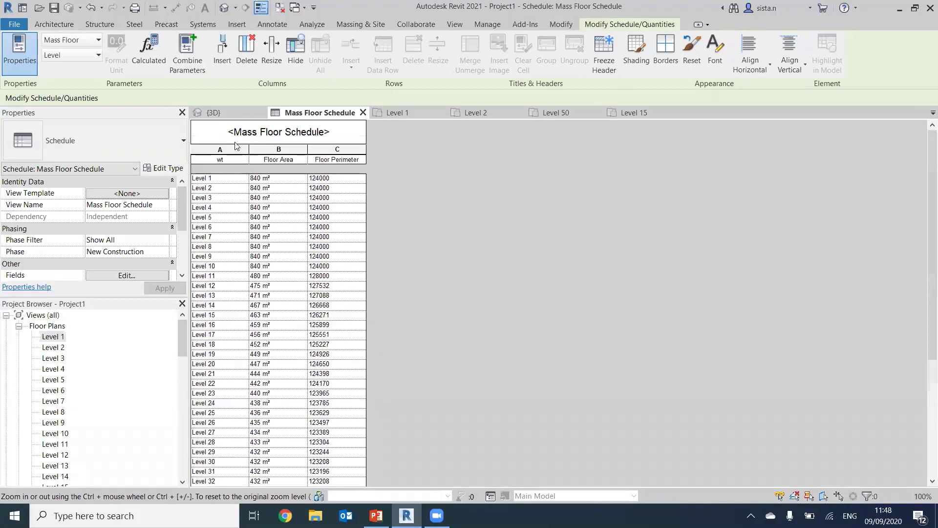
pyautogui.click(233, 109)
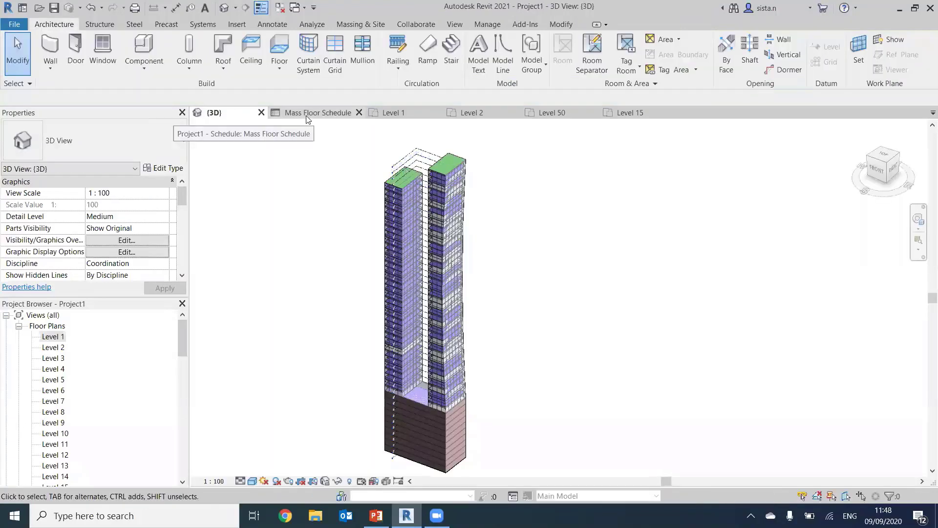
pyautogui.hotkey('ctrl', 'Tab')
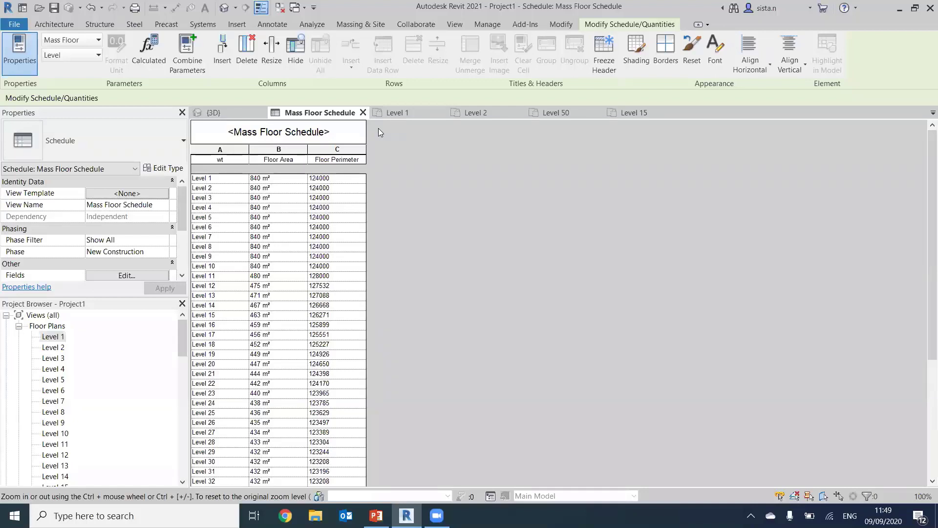
# Open the Level 1 floor plan and set up a vertical structural column with its height running up to Level 2.
pyautogui.click(388, 113)
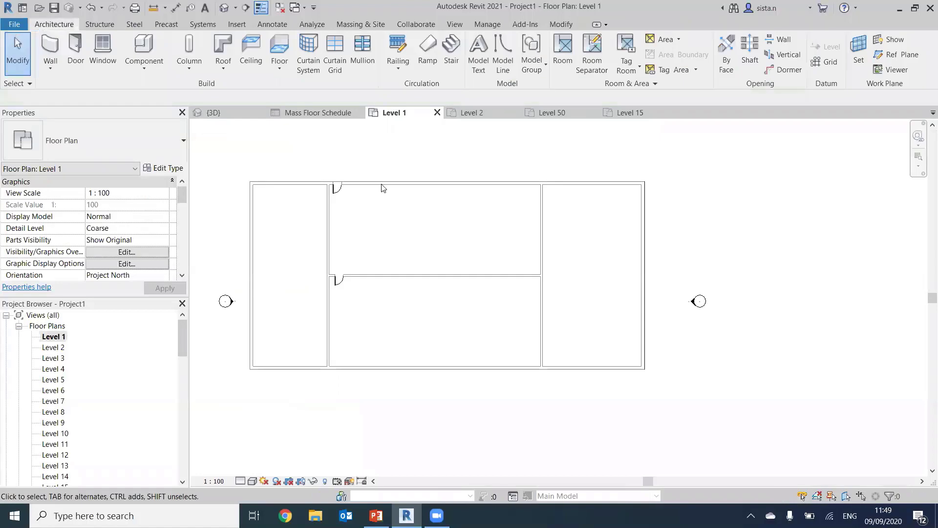
pyautogui.scroll(1, 340, 256)
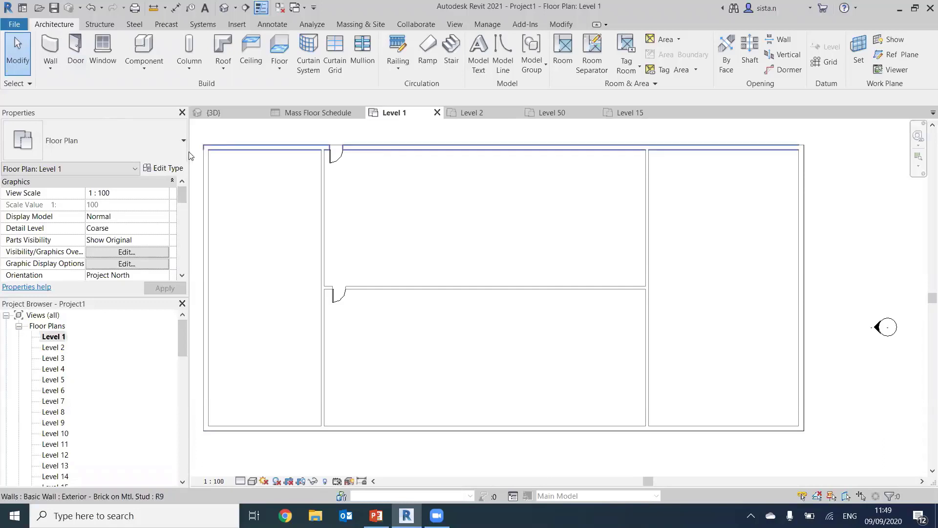
pyautogui.click(197, 52)
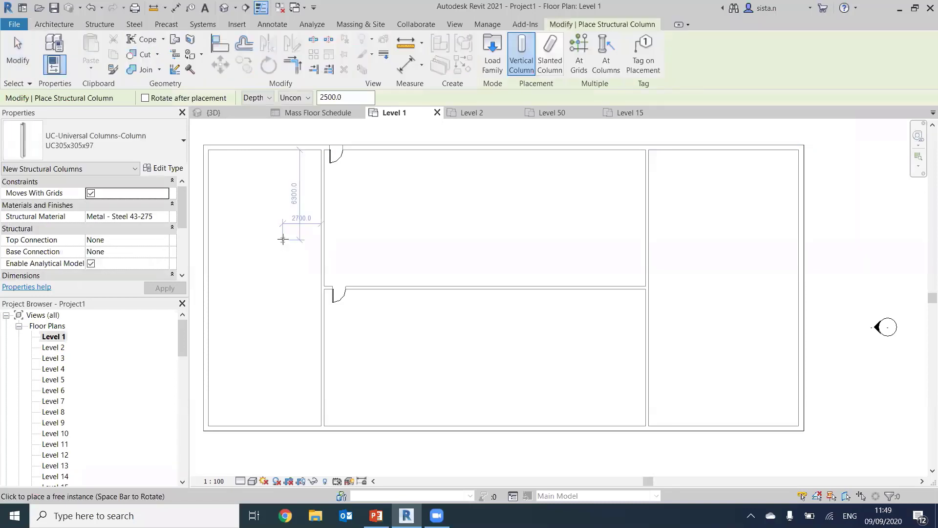
pyautogui.click(263, 99)
pyautogui.click(255, 120)
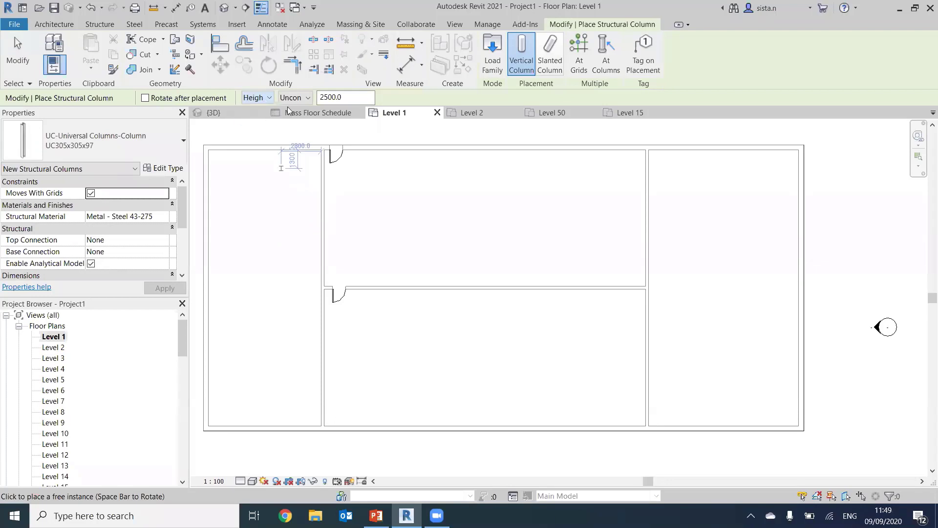
pyautogui.click(299, 98)
pyautogui.scroll(10, 299, 140)
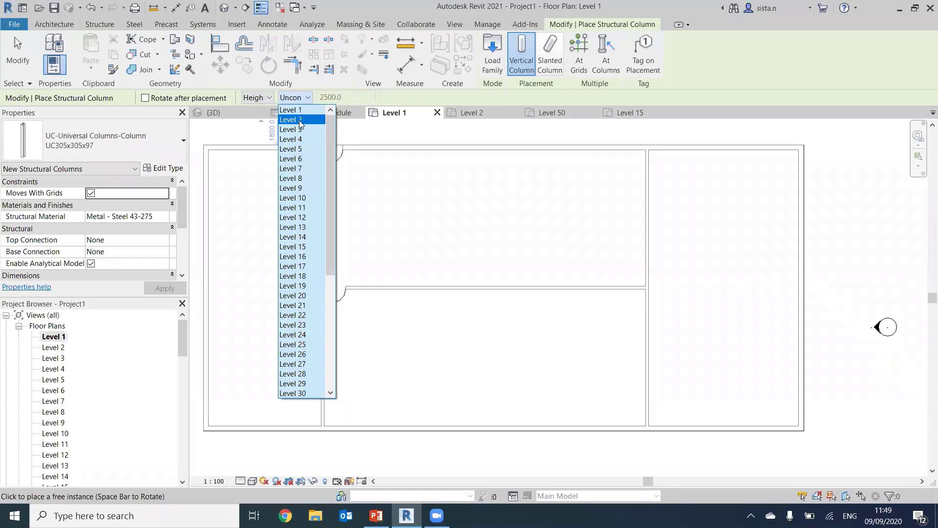
pyautogui.click(299, 121)
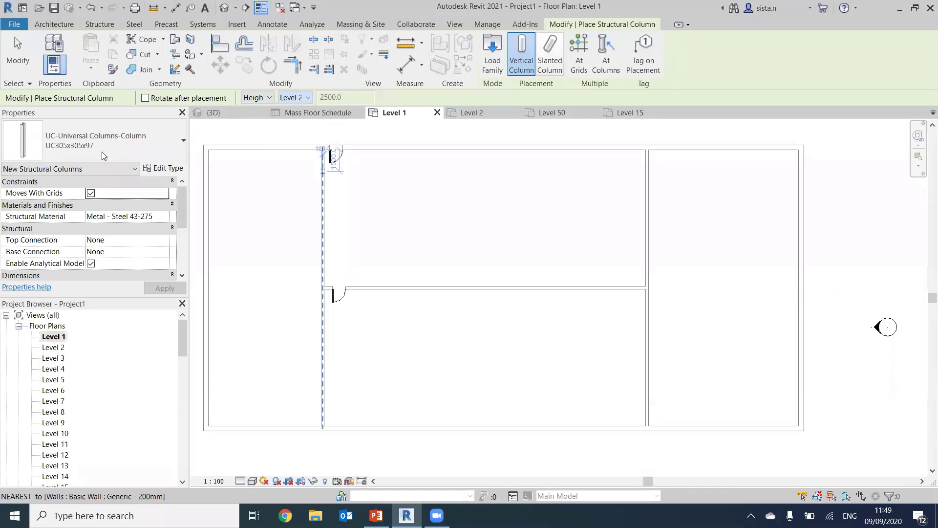
# Load the M_Concrete-Rectangular-Column family from the Concrete folder of the English library's Structural Columns.
pyautogui.click(117, 136)
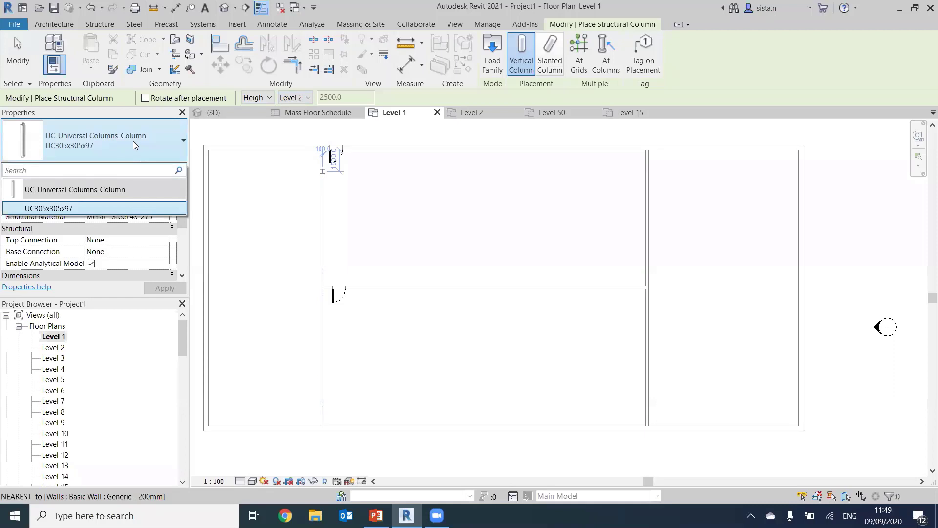
pyautogui.click(133, 140)
pyautogui.click(498, 60)
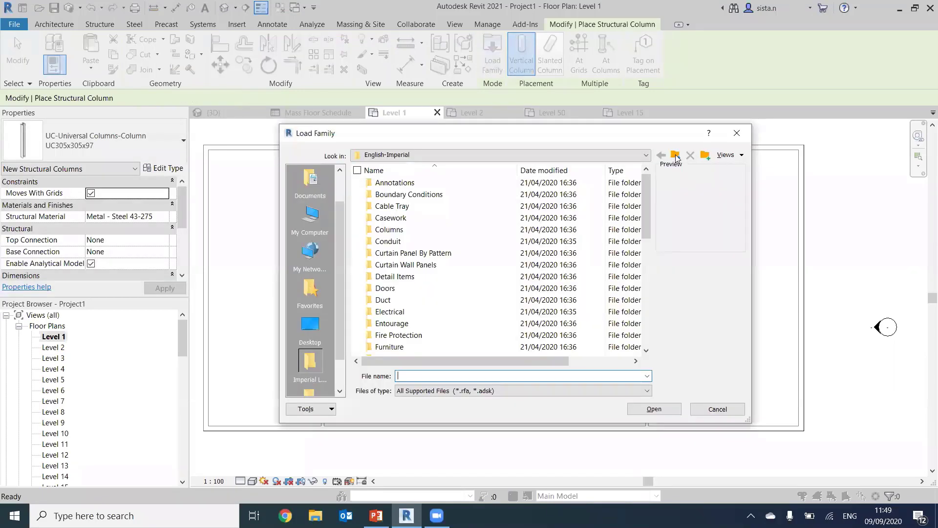
pyautogui.click(676, 157)
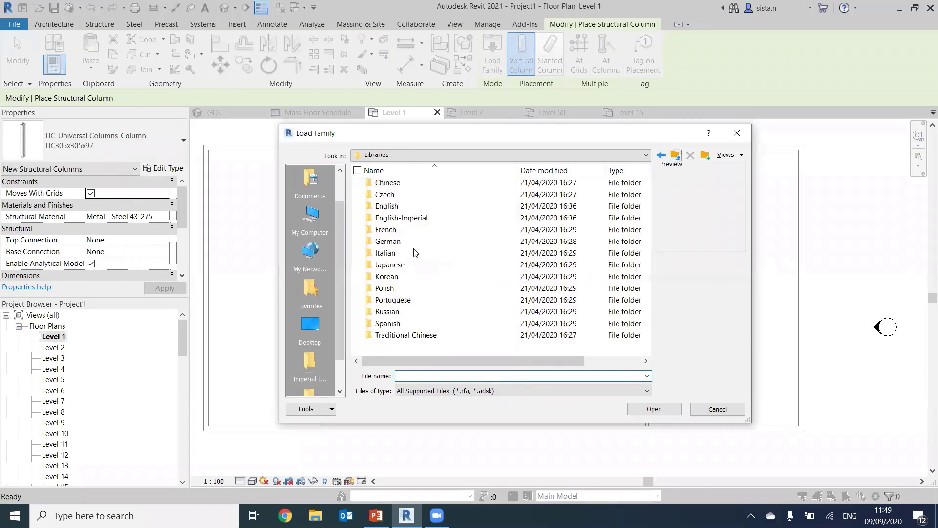
pyautogui.click(442, 206)
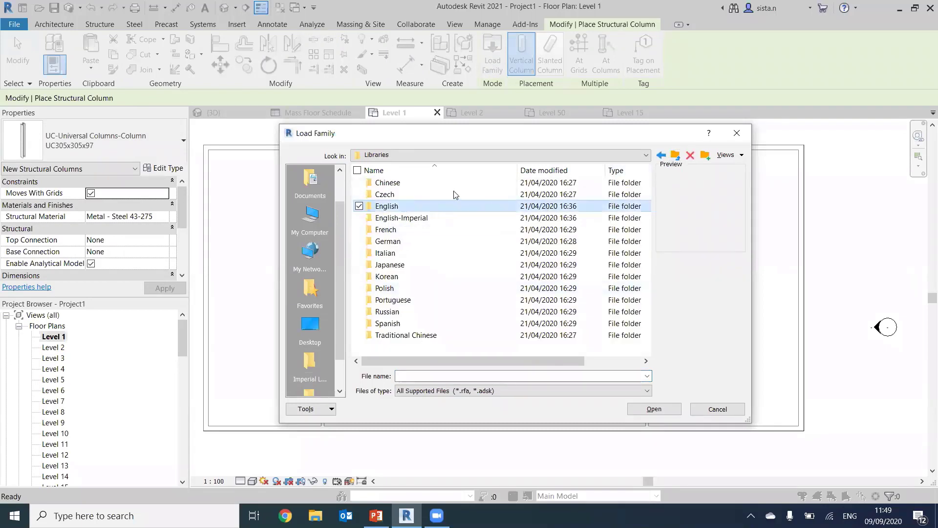
pyautogui.press('Return')
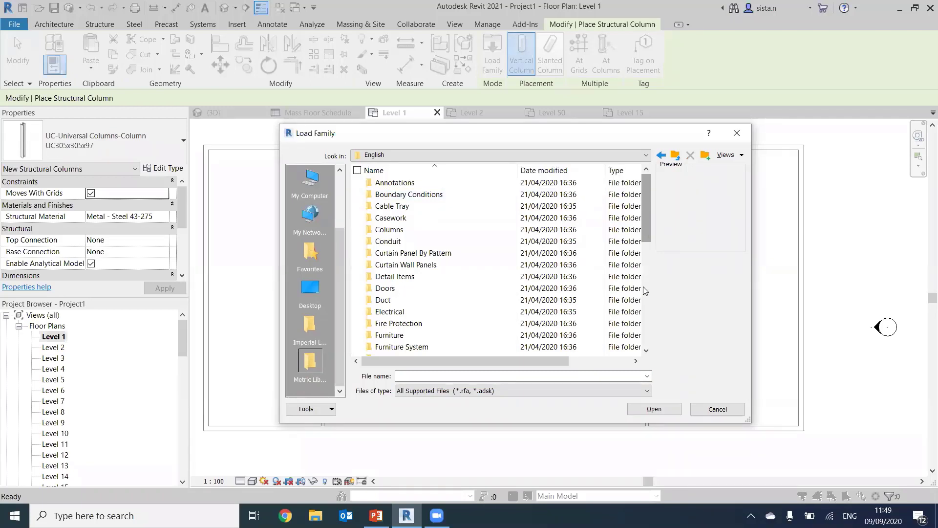
pyautogui.scroll(-8, 642, 316)
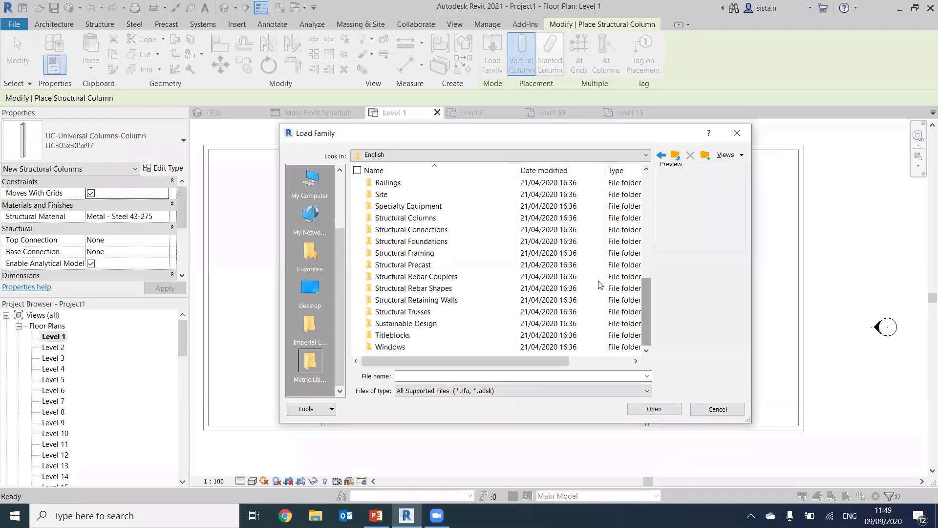
pyautogui.click(430, 218)
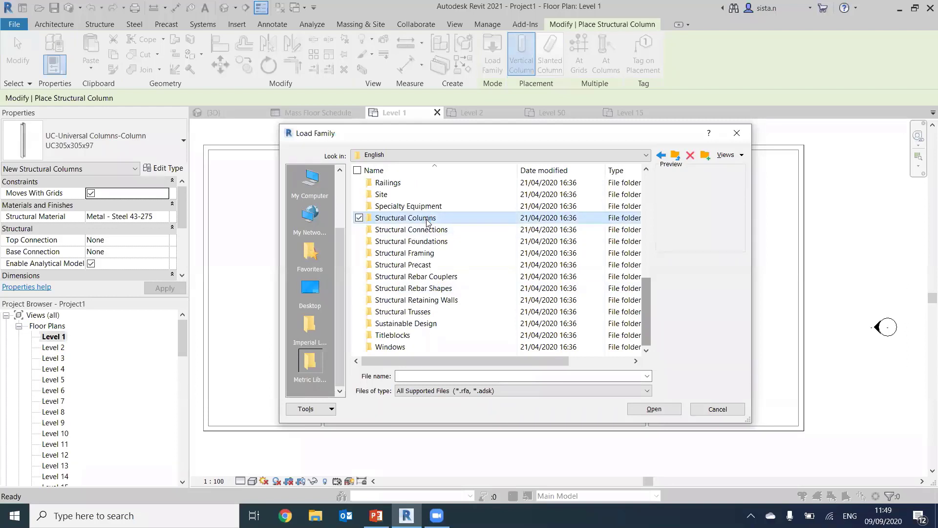
pyautogui.press('Return')
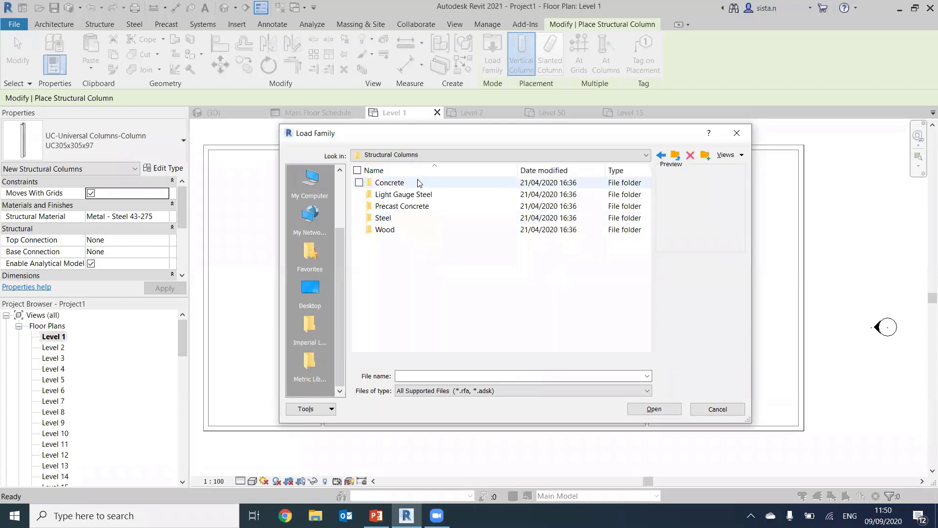
pyautogui.doubleClick(419, 182)
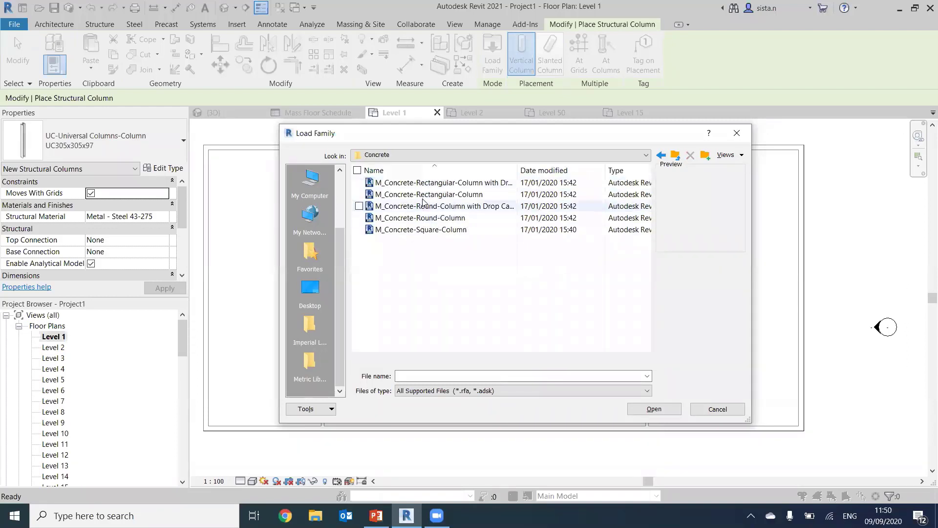
pyautogui.click(425, 195)
pyautogui.click(653, 409)
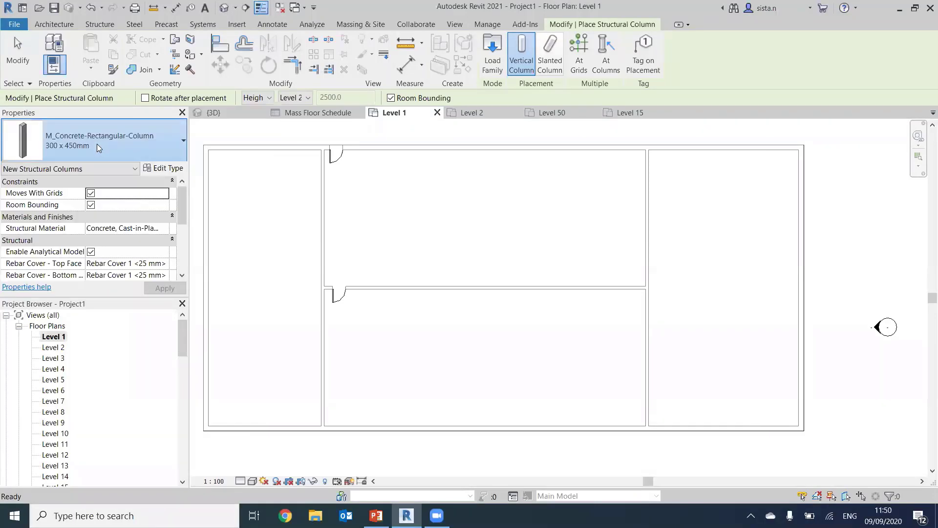
# Place four 600 x 750mm concrete columns on the two cross partitions, one north and one south of the central partition on each.
pyautogui.click(96, 142)
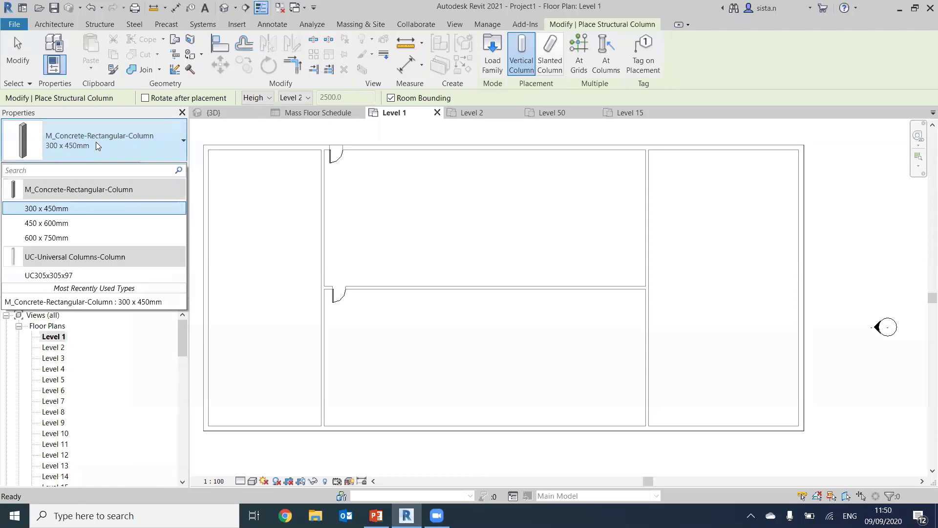
pyautogui.click(66, 238)
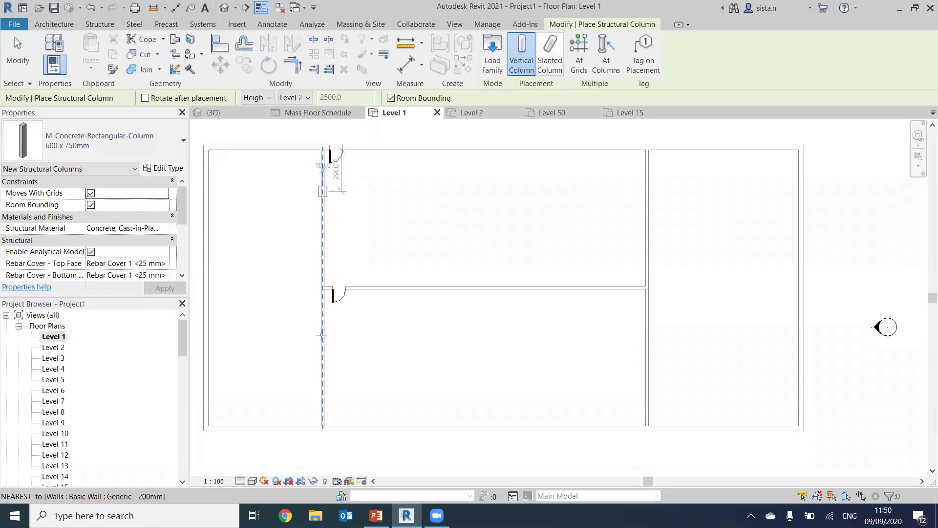
pyautogui.click(322, 382)
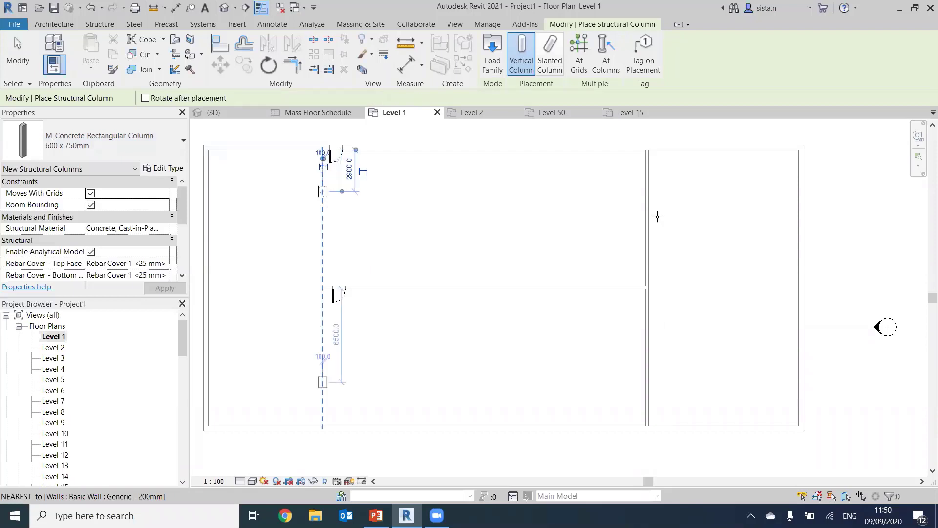
pyautogui.click(645, 185)
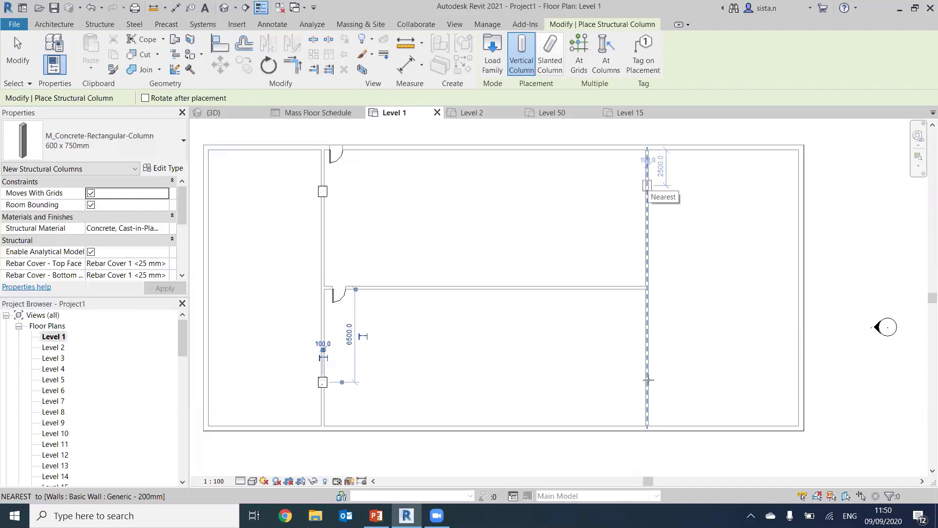
pyautogui.click(648, 380)
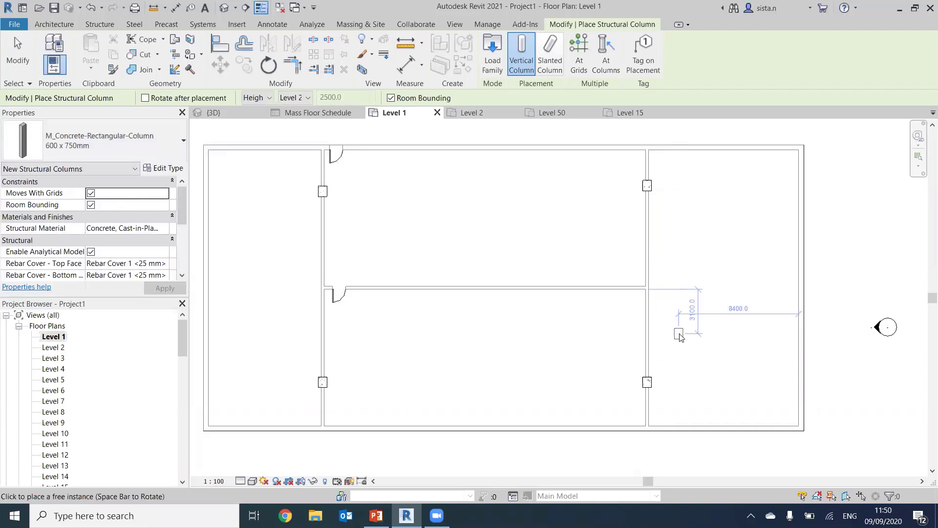
pyautogui.press('Escape')
pyautogui.press('Escape')
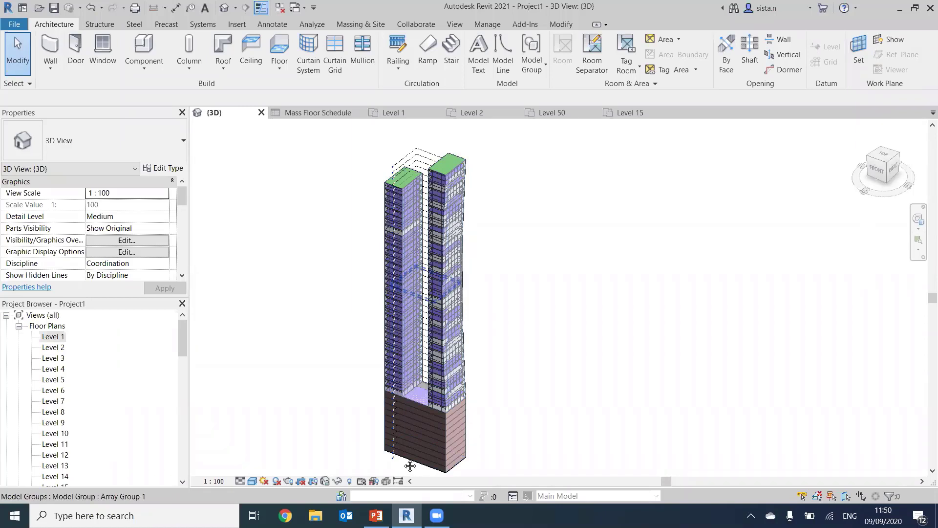
# Return to the 3D view of the whole building and switch the mass display to Show Mass by View Settings.
pyautogui.moveTo(410, 465); pyautogui.dragTo(386, 223, button='middle')
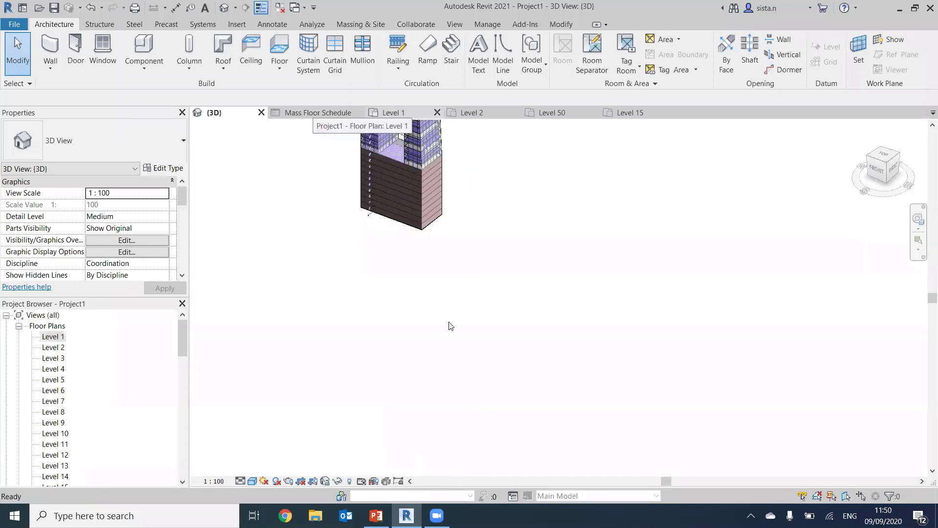
pyautogui.click(230, 111)
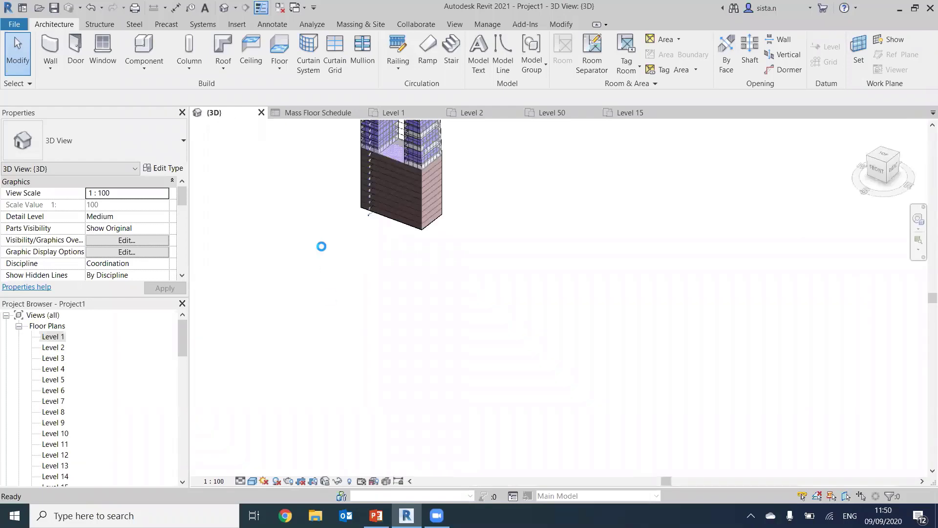
pyautogui.moveTo(321, 247); pyautogui.dragTo(368, 251, button='middle')
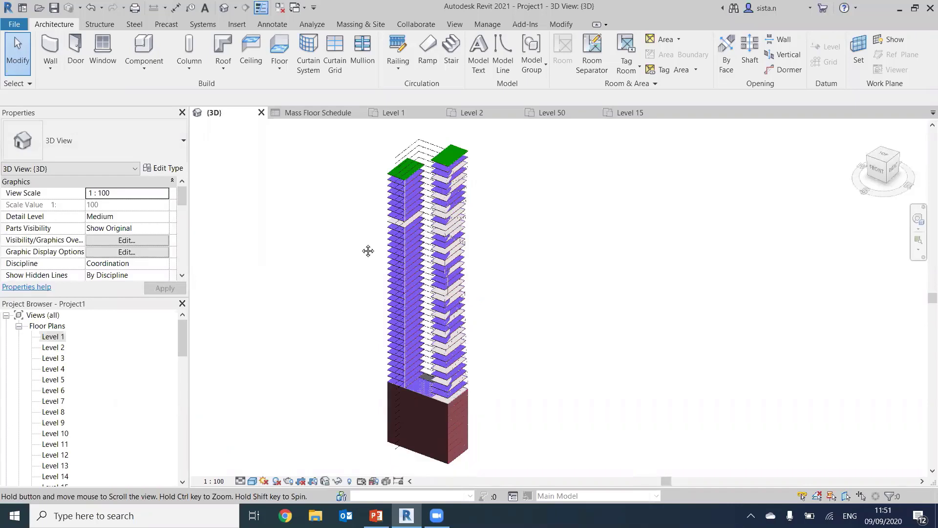
pyautogui.click(353, 24)
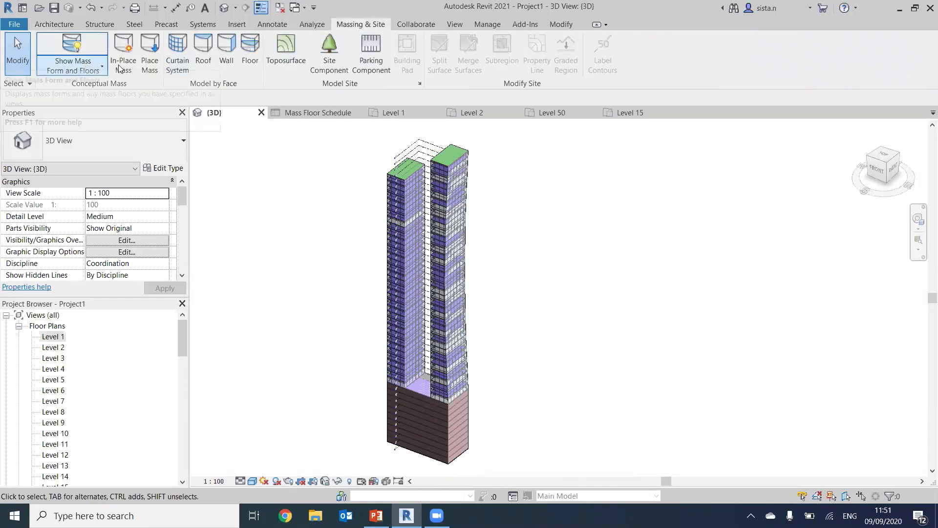
pyautogui.click(92, 62)
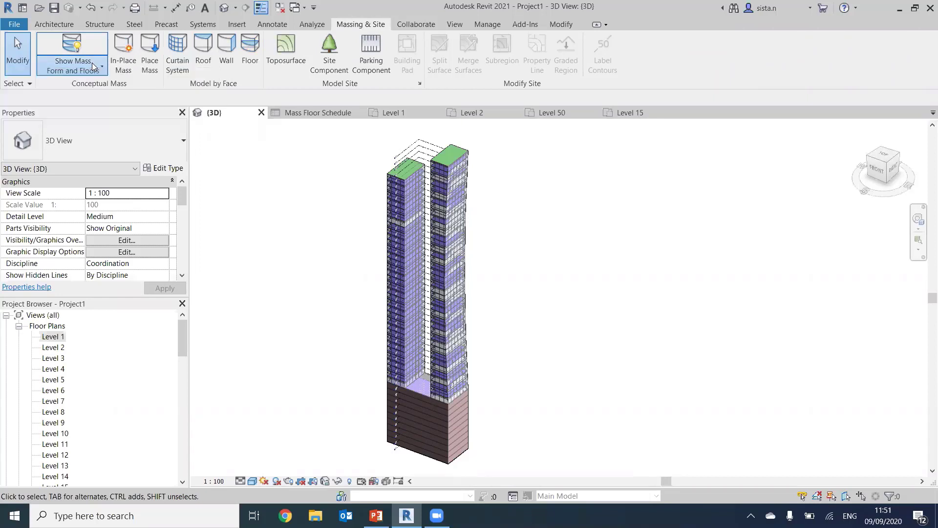
pyautogui.click(103, 67)
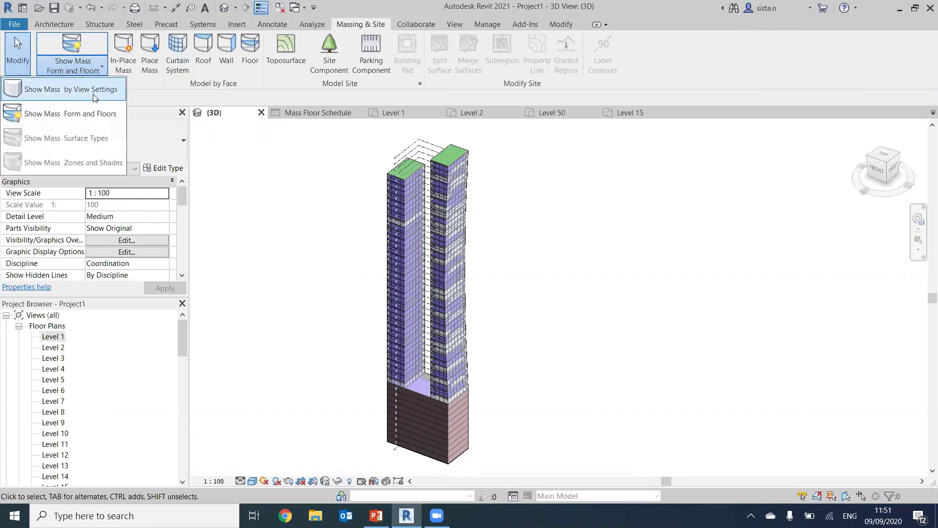
pyautogui.click(445, 207)
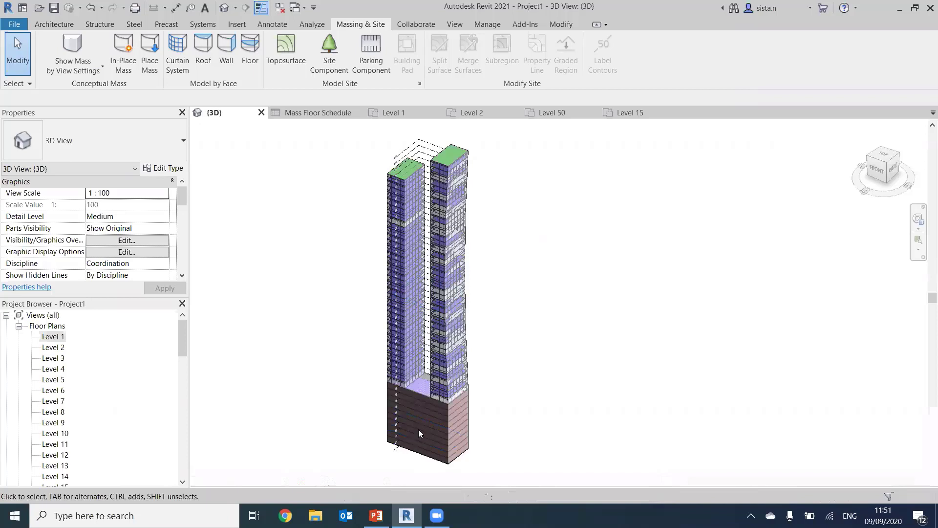
# Temporarily hide the podium's long front brick wall and inspect the partitions, columns and door on Level 1.
pyautogui.scroll(3, 418, 428)
pyautogui.moveTo(378, 452); pyautogui.dragTo(391, 428, button='middle')
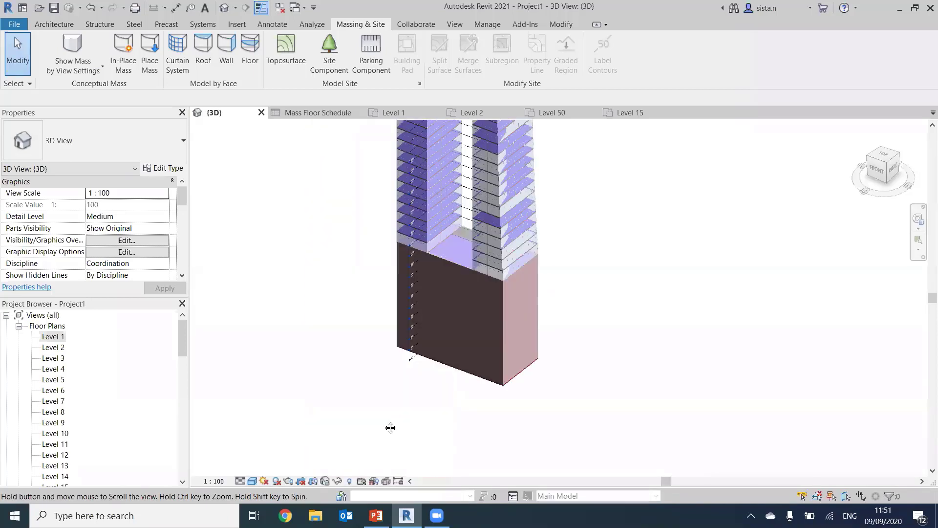
pyautogui.scroll(2, 439, 370)
pyautogui.scroll(1, 503, 314)
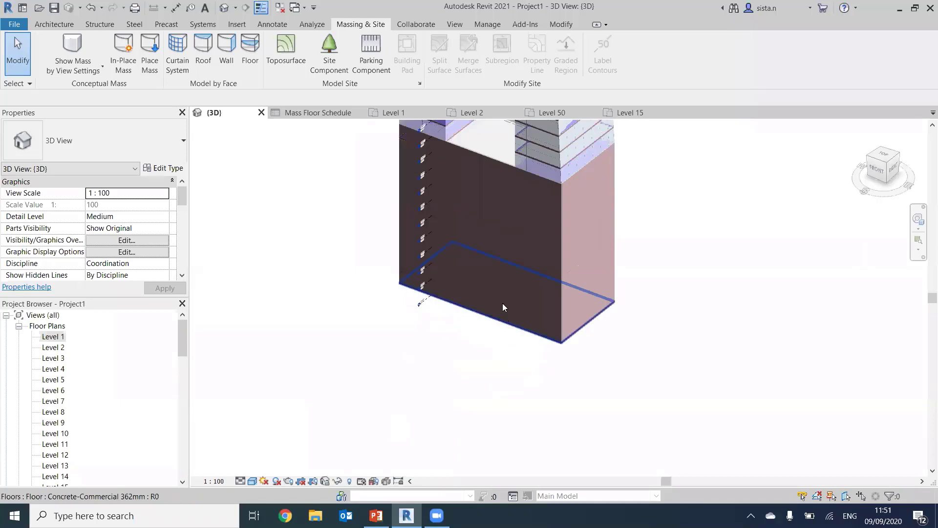
pyautogui.scroll(1, 503, 304)
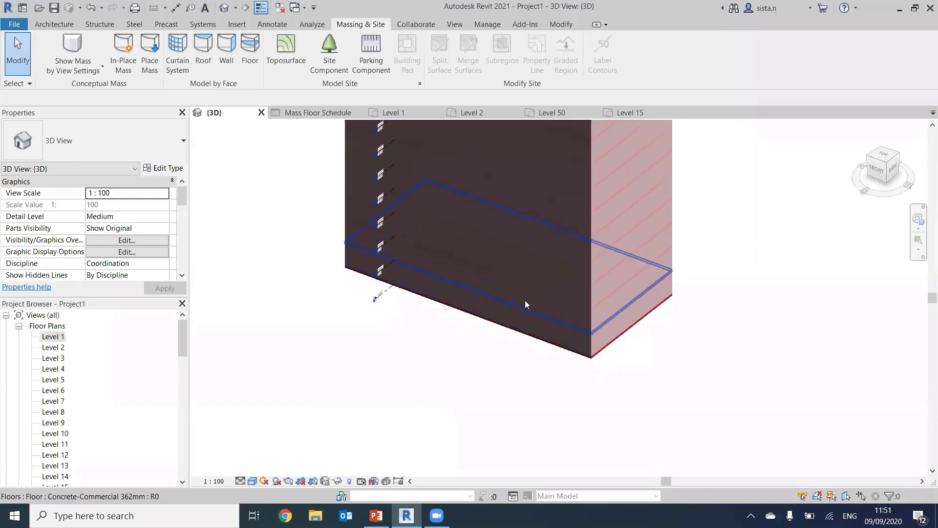
pyautogui.scroll(2, 510, 304)
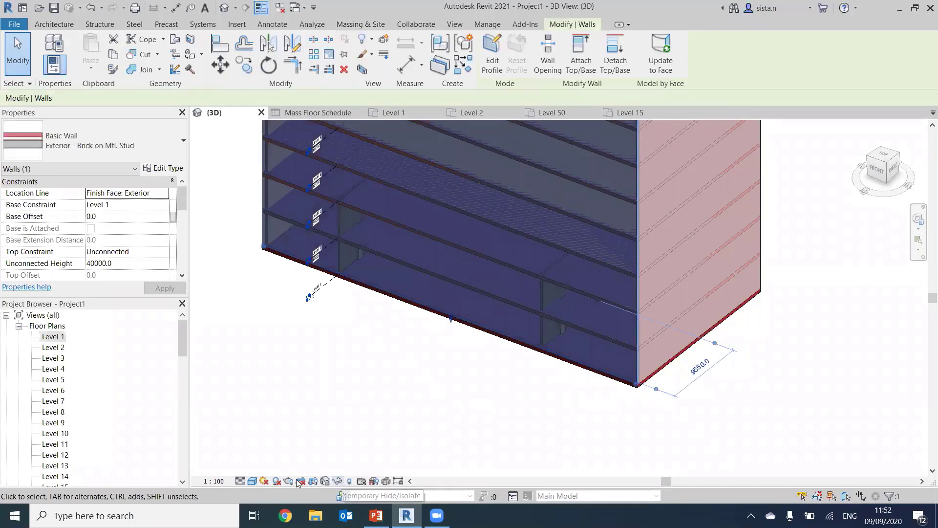
pyautogui.click(337, 480)
pyautogui.click(360, 454)
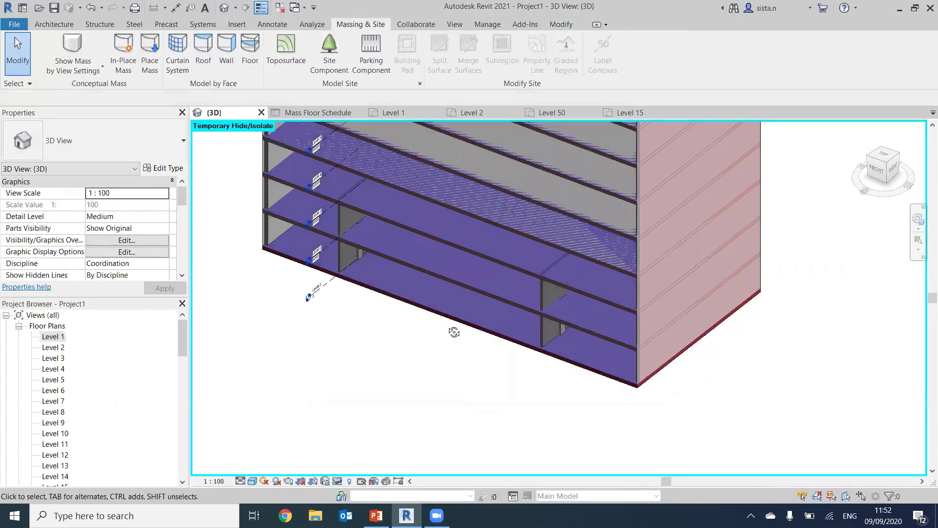
pyautogui.keyDown('shift'); pyautogui.moveTo(467, 295); pyautogui.dragTo(415, 266, button='middle'); pyautogui.keyUp('shift')
pyautogui.scroll(6, 346, 382)
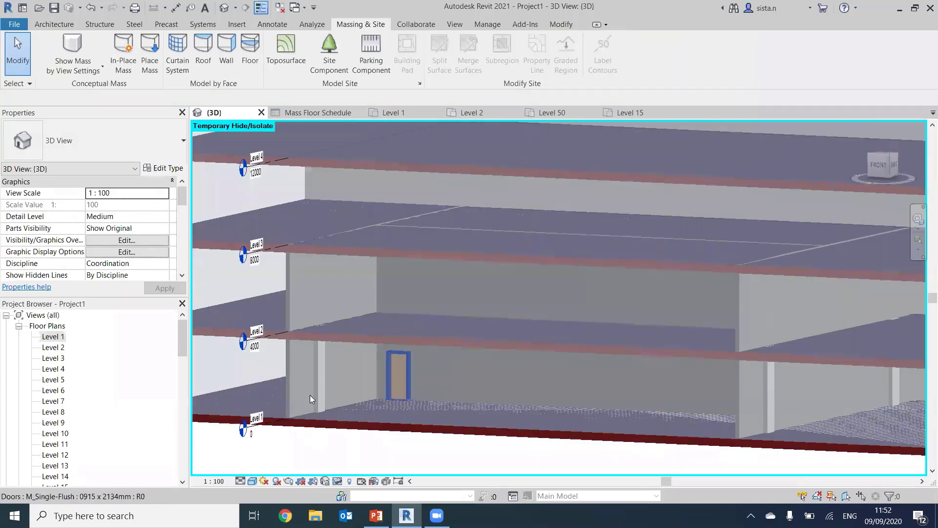
pyautogui.scroll(-4, 304, 361)
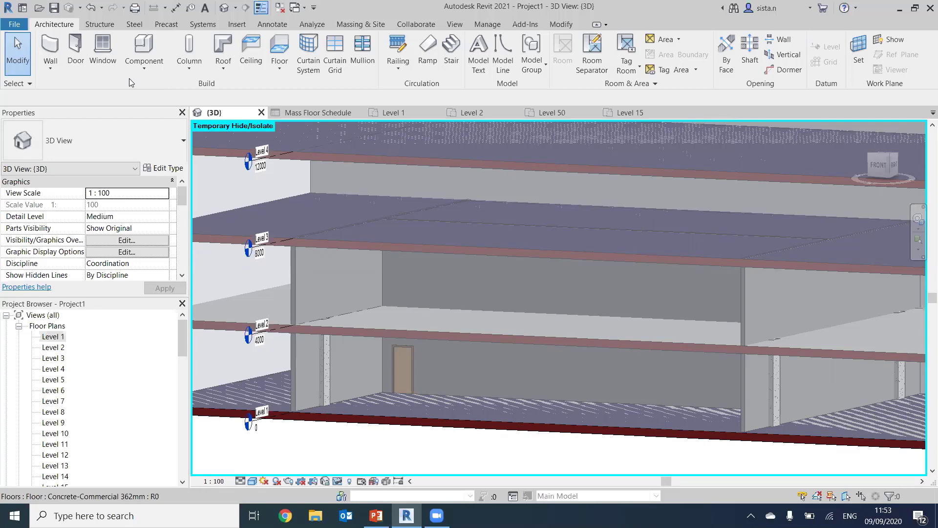
pyautogui.click(147, 69)
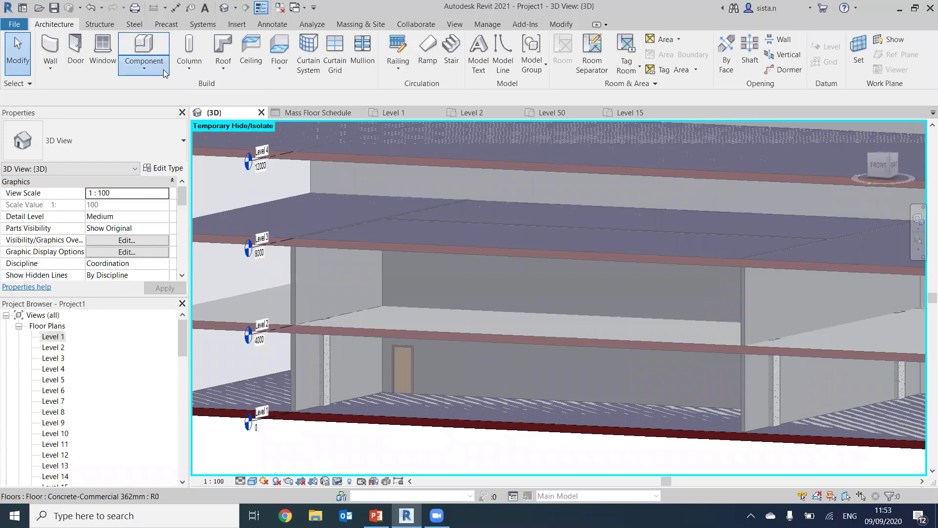
pyautogui.click(141, 70)
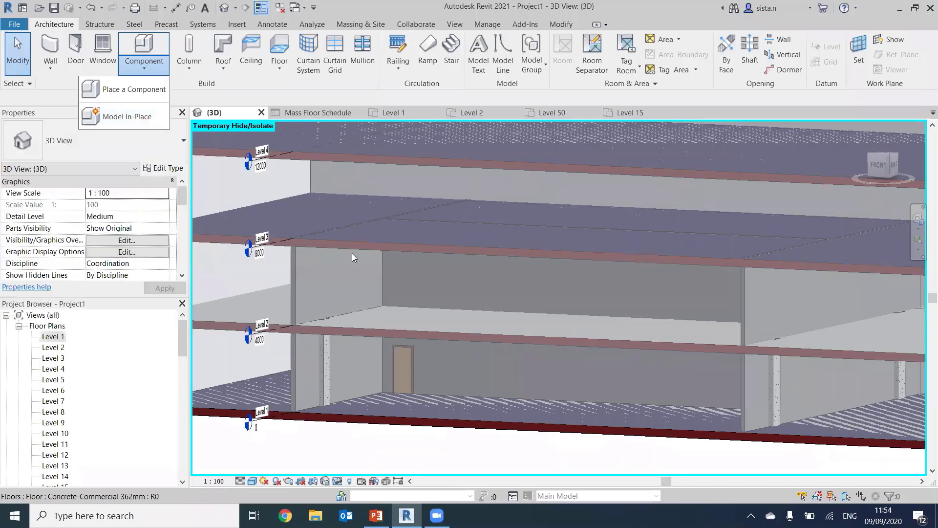
# Reset the temporary hide/isolate in the 3D view to bring back the podium's front brick wall.
pyautogui.scroll(-5, 343, 272)
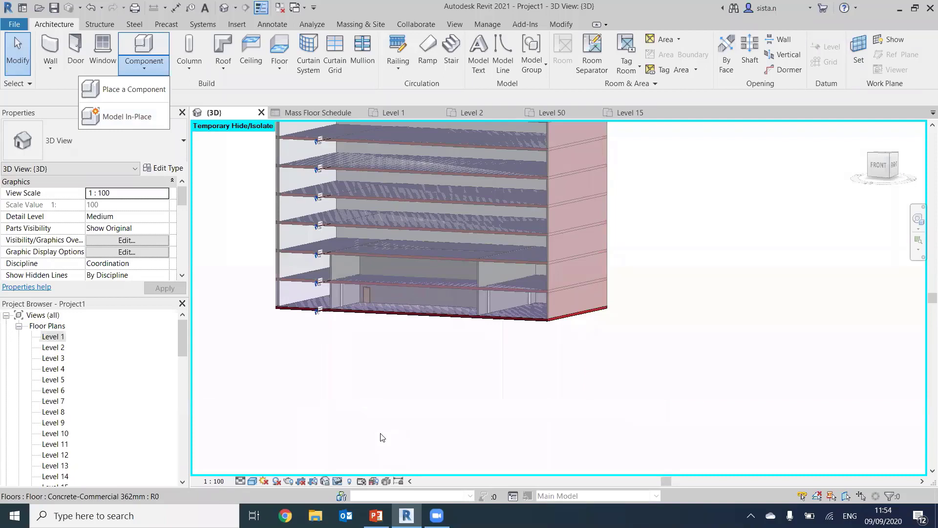
pyautogui.click(338, 482)
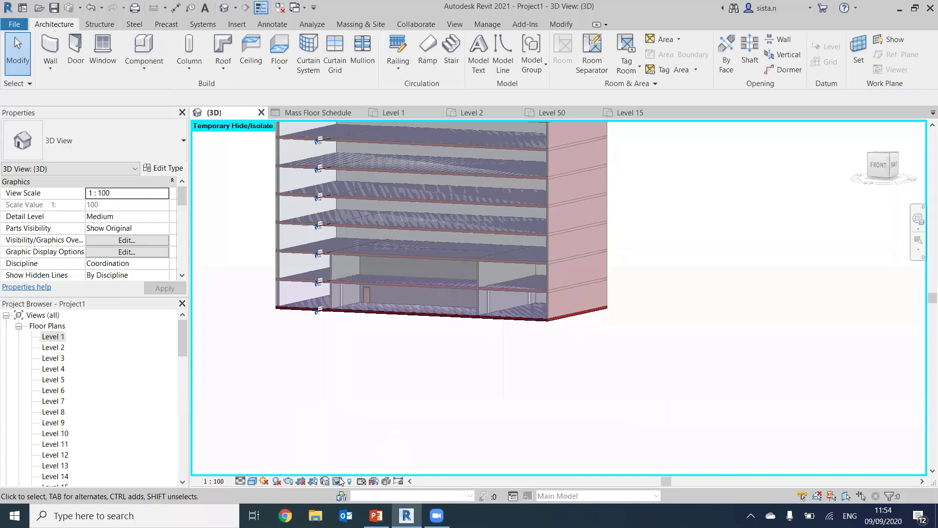
pyautogui.click(339, 481)
pyautogui.click(344, 469)
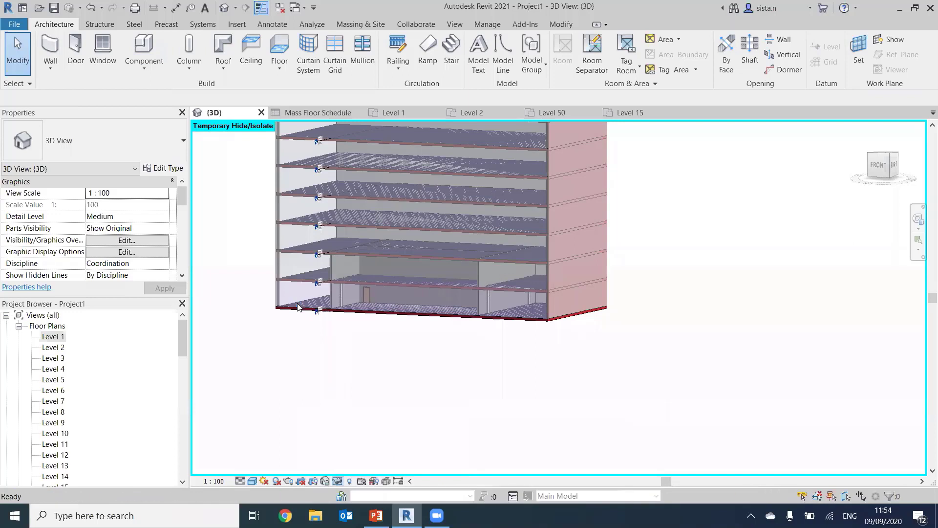
pyautogui.moveTo(247, 234); pyautogui.dragTo(301, 346, button='middle')
pyautogui.scroll(-3, 302, 345)
pyautogui.moveTo(294, 285); pyautogui.dragTo(294, 332, button='middle')
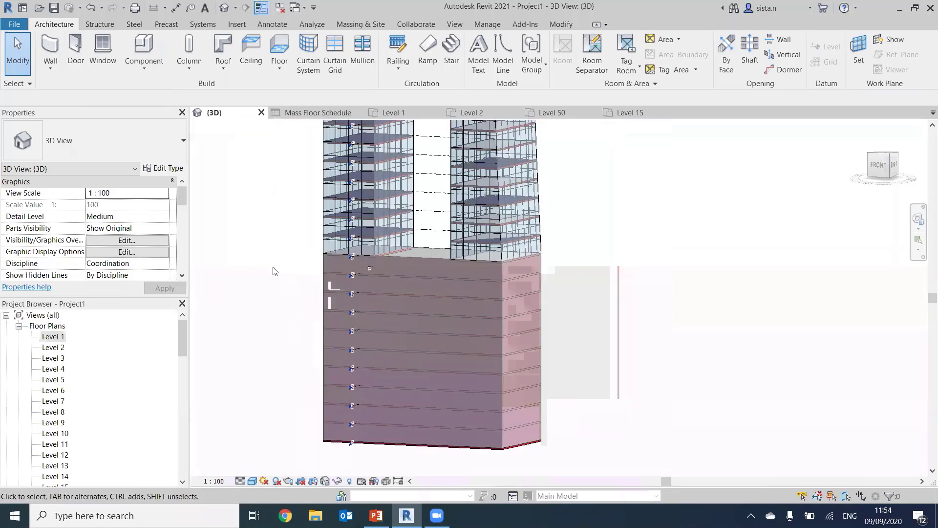
pyautogui.click(237, 25)
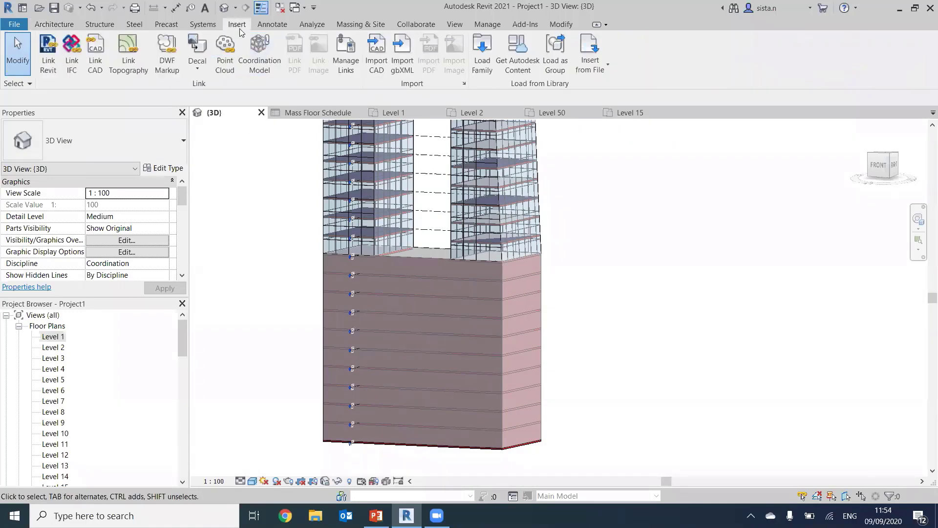
pyautogui.click(48, 54)
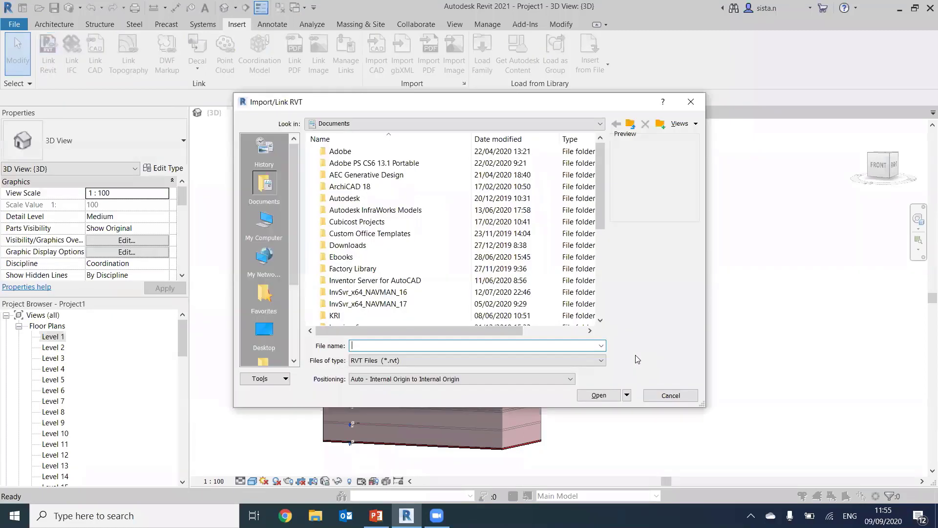
pyautogui.click(666, 396)
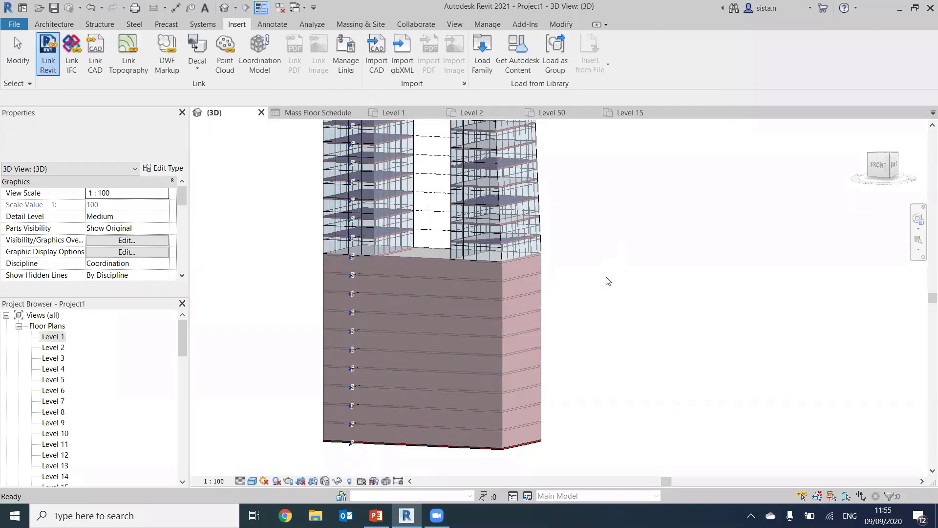
pyautogui.scroll(-2, 608, 281)
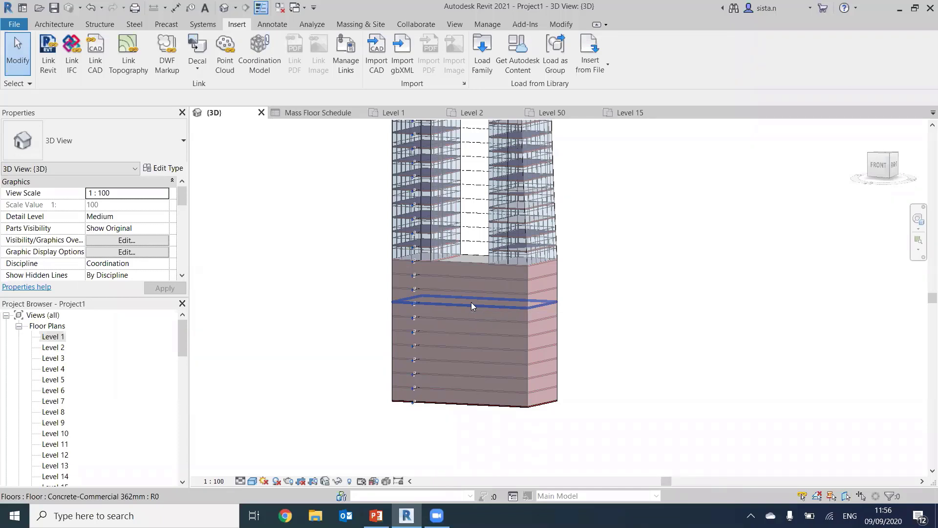
pyautogui.moveTo(366, 159); pyautogui.dragTo(356, 211, button='middle')
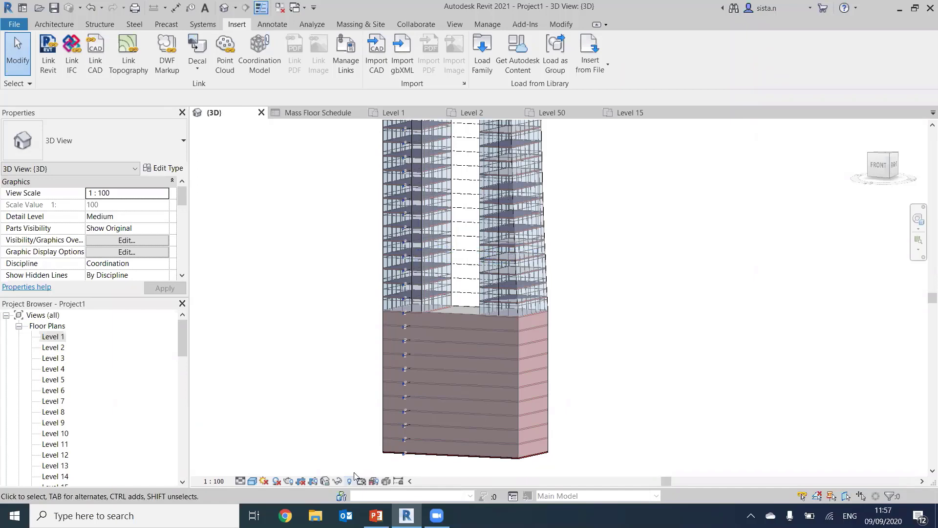
# Switch to PowerPoint and start the Presentasi slide show from its first slide.
pyautogui.click(376, 515)
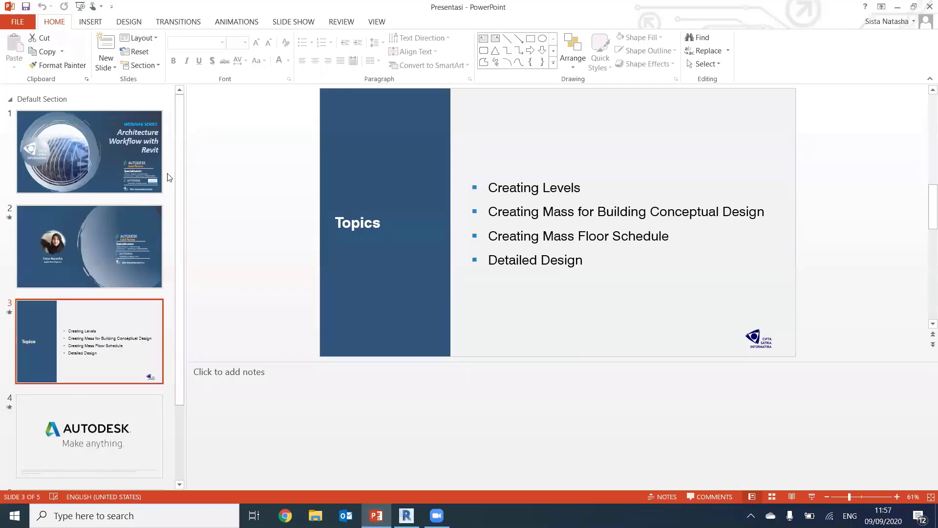
pyautogui.click(80, 6)
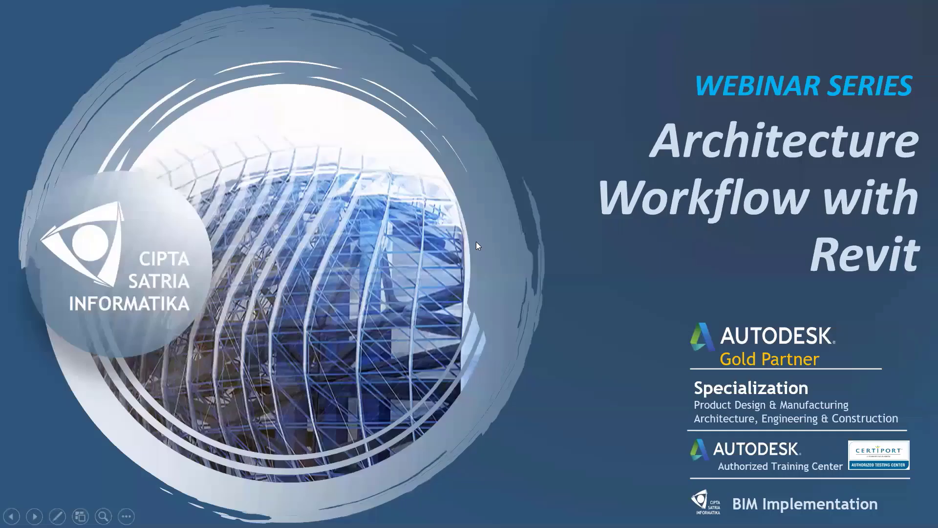